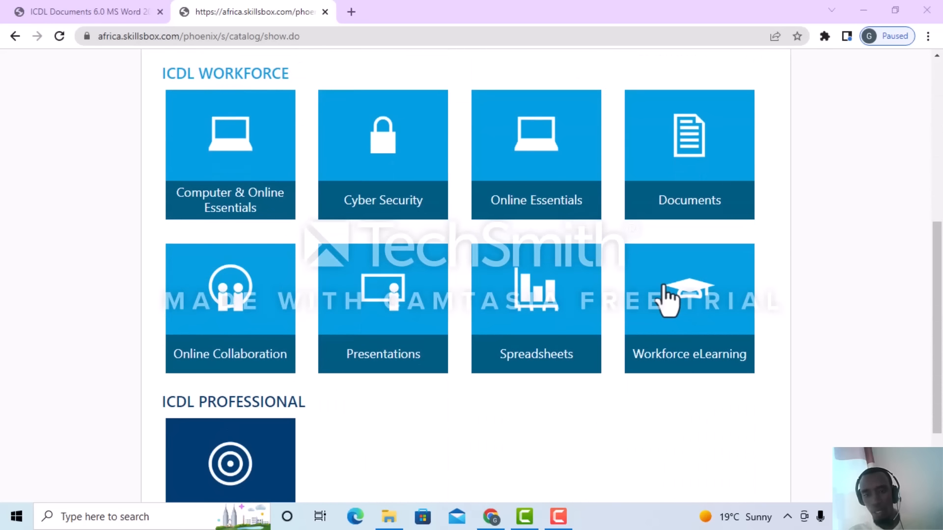
- Launch the "ICDL Documents 6.0 MS Word 2016 Diag eng" assessment from the Documents module and start it past the system requirements check
scroll(681, 258, "up", 4)
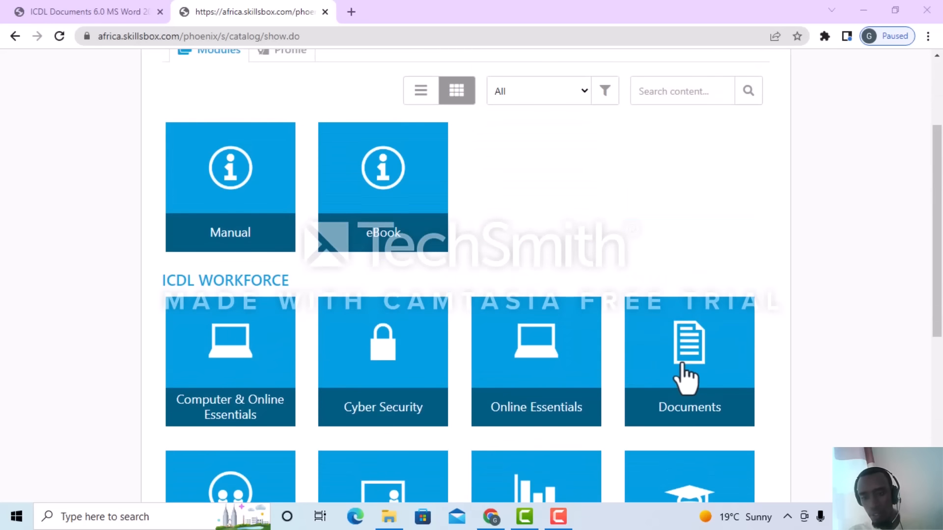
left_click(702, 383)
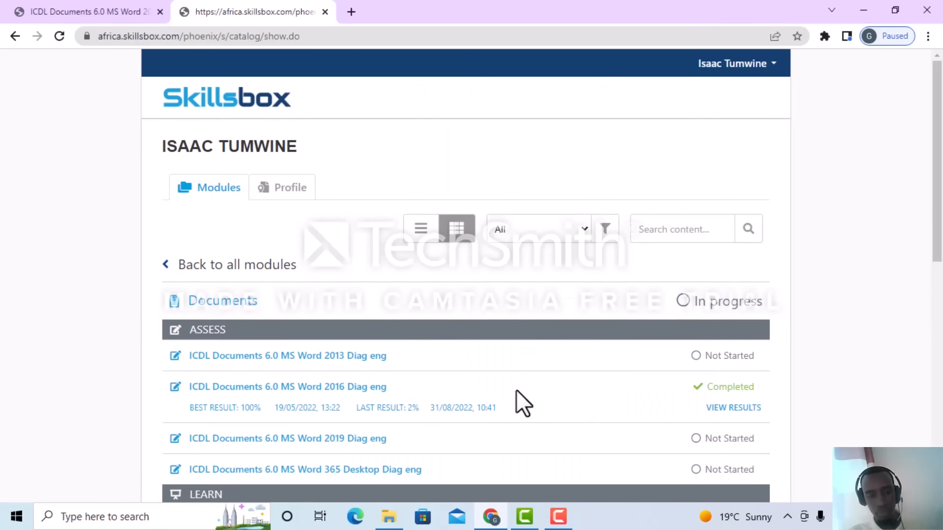
scroll(522, 403, "down", 3)
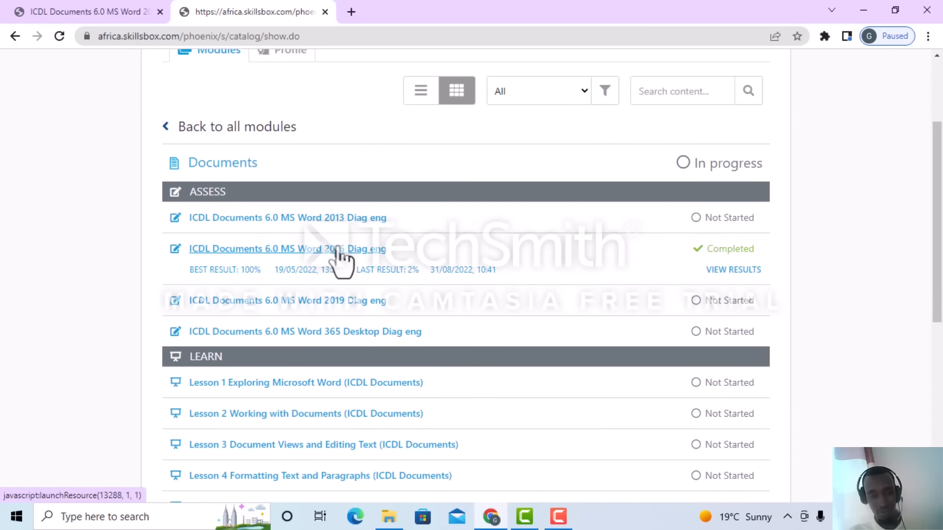
left_click(353, 254)
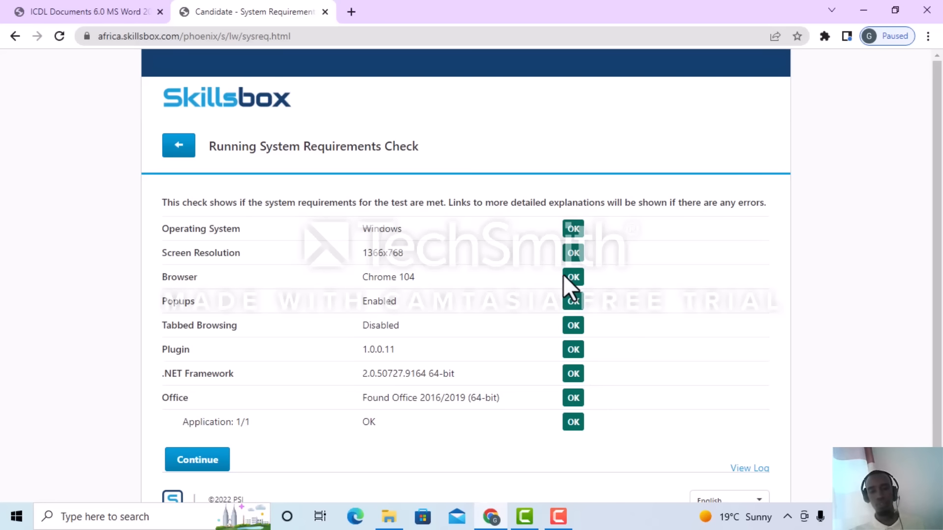
left_click(213, 465)
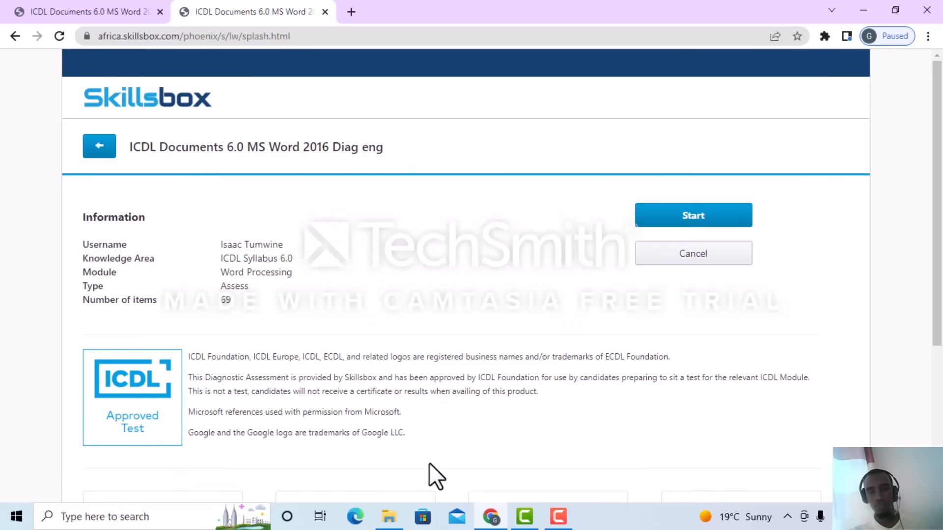
left_click(702, 212)
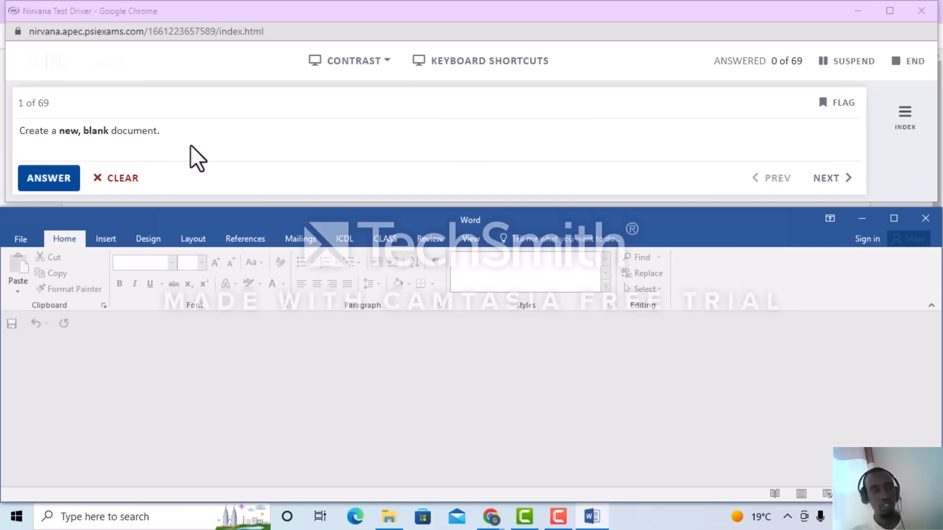
- Create a new blank document in Word and submit it as the answer to question 1
left_click(27, 238)
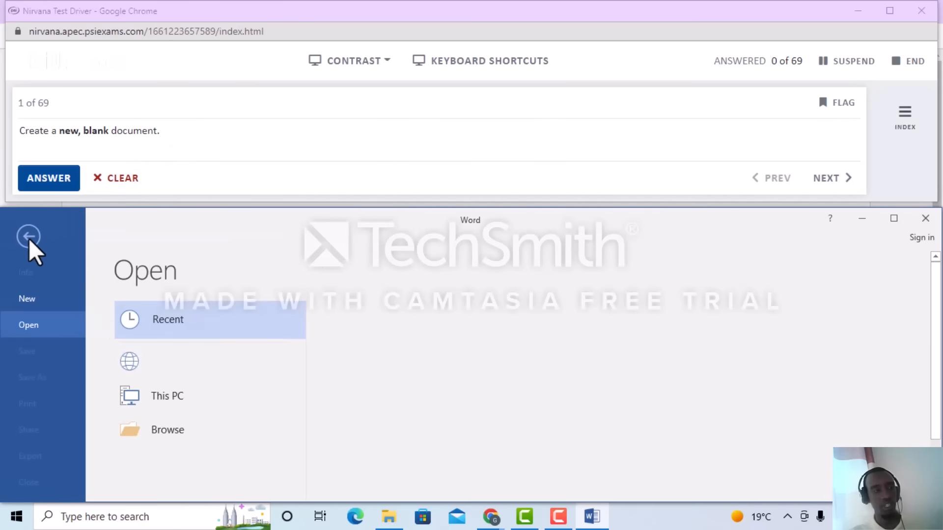
left_click(39, 299)
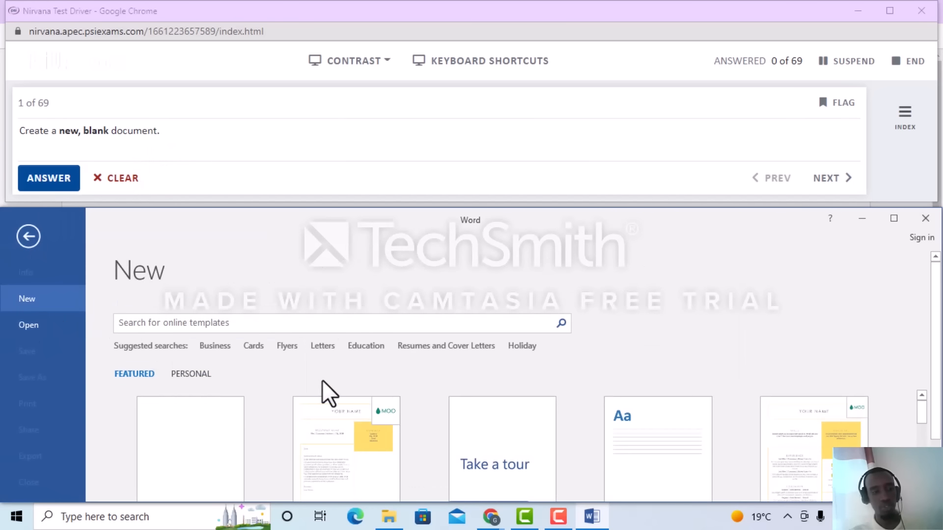
scroll(324, 381, "down", 2)
left_click(197, 423)
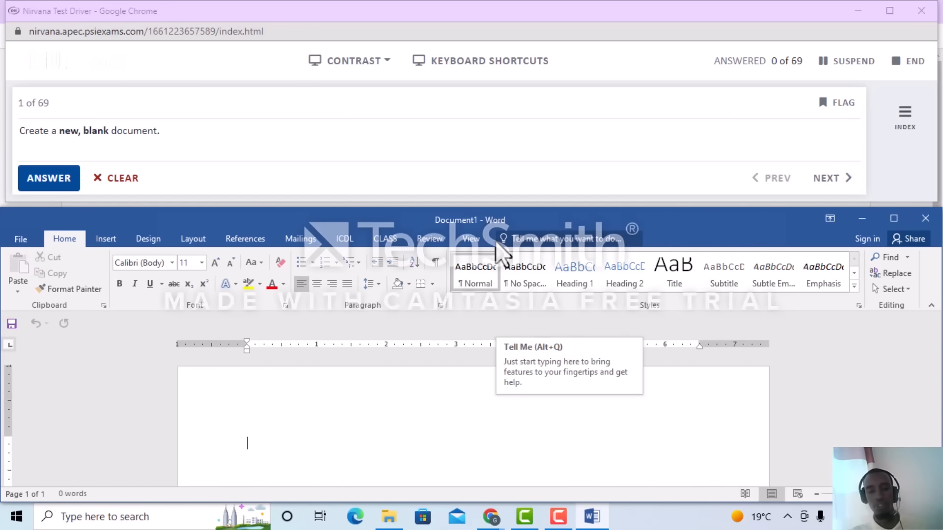
left_click(894, 218)
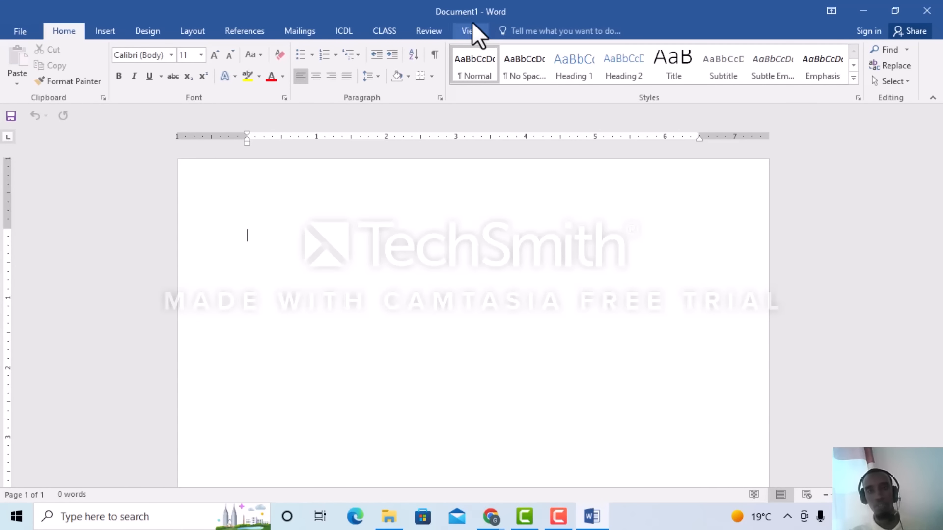
scroll(522, 253, "down", 10)
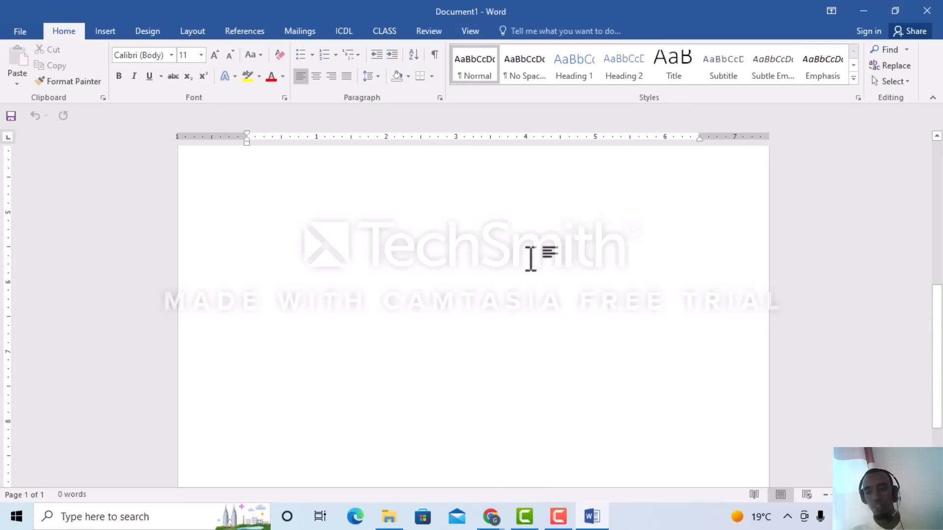
scroll(548, 229, "up", 10)
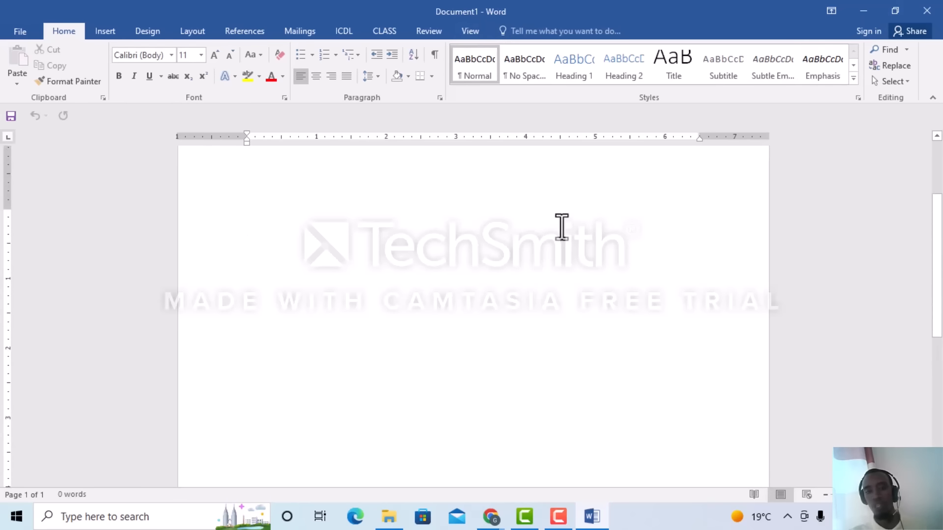
left_click(904, 18)
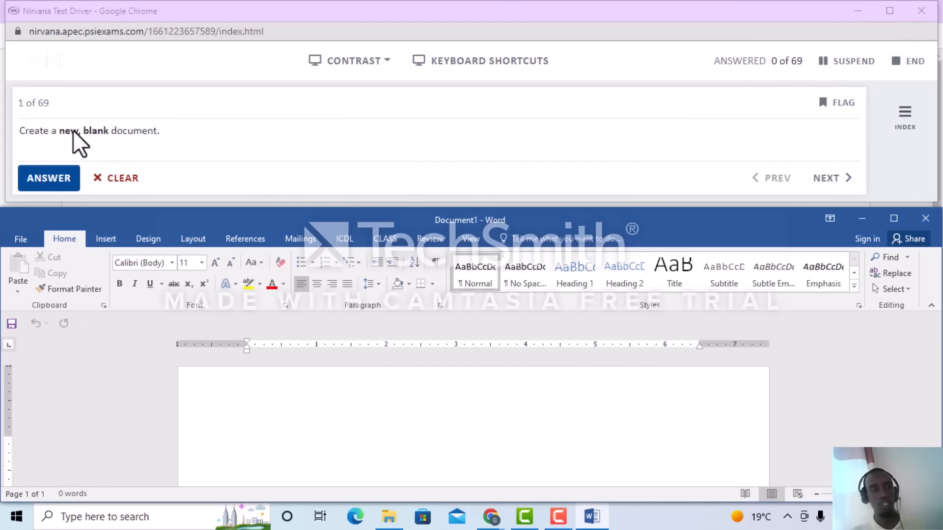
left_click(56, 186)
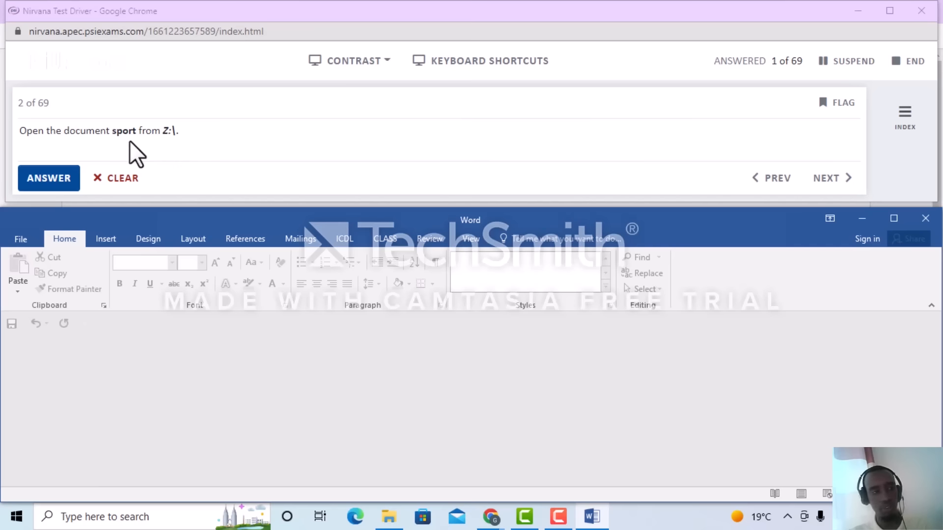
- Open the document sport from Z:\ and submit the answer to question 2
left_click(28, 239)
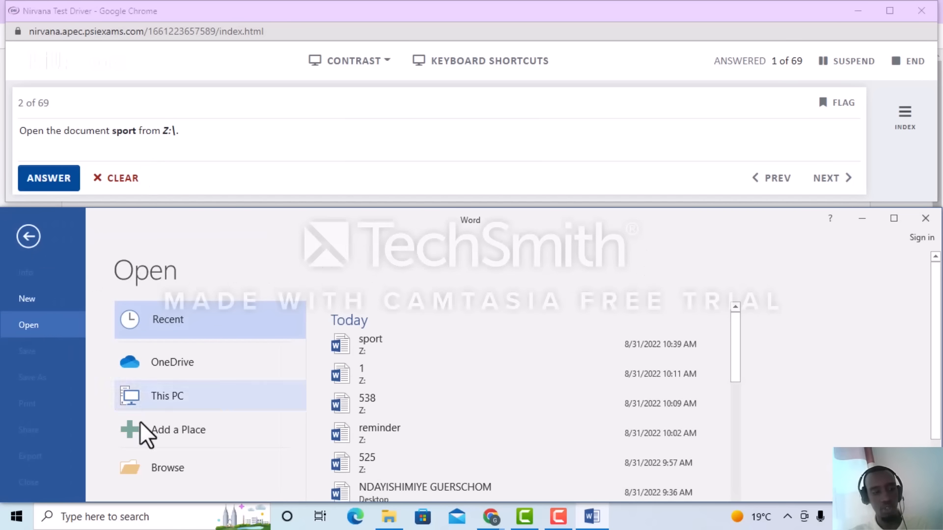
left_click(187, 468)
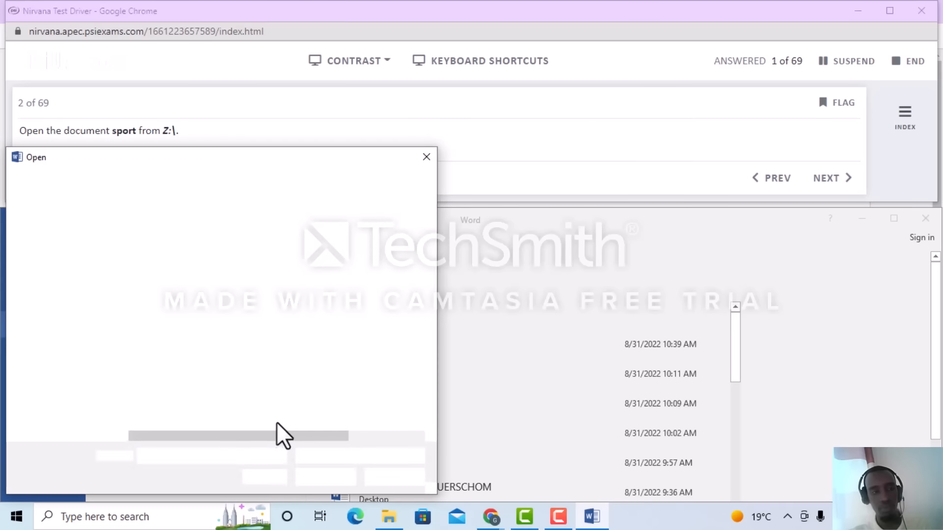
left_click(159, 246)
left_click(316, 479)
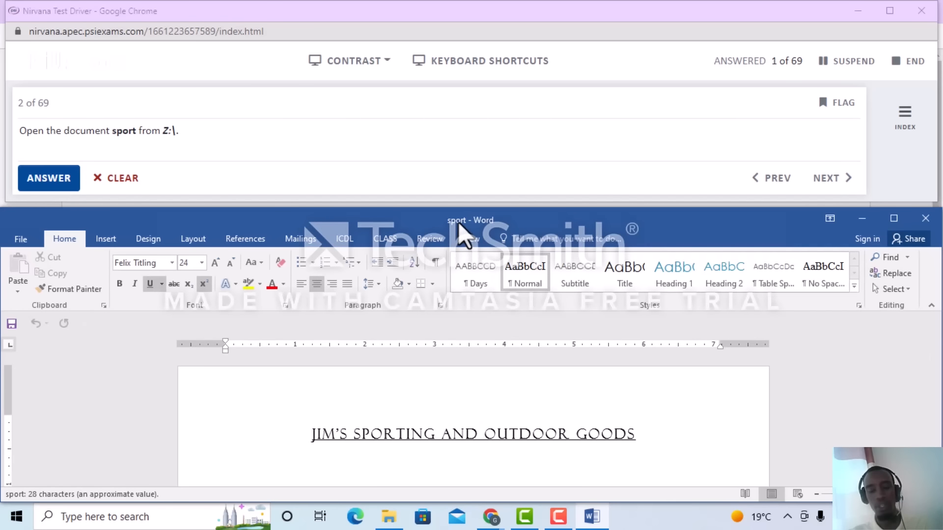
left_click(29, 180)
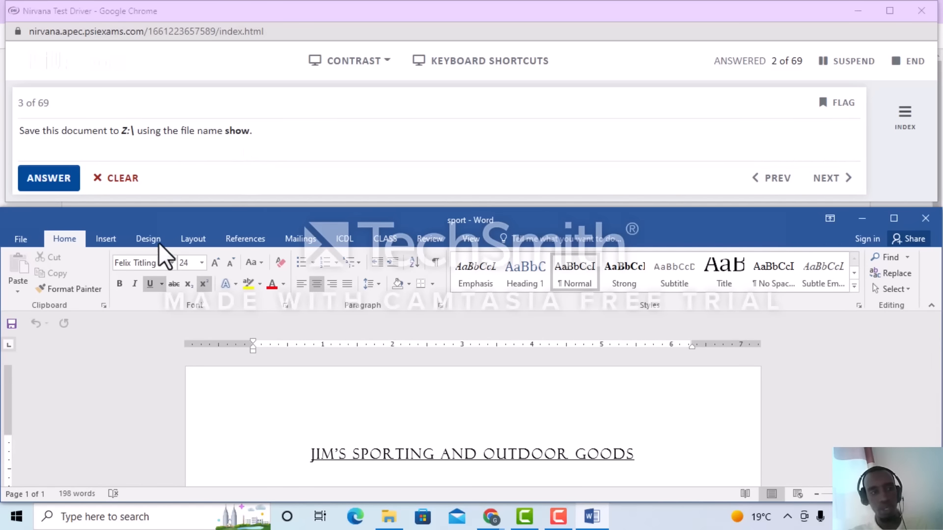
- Save the sport document to Z:\ under the file name show and submit the answer to question 3
left_click(22, 238)
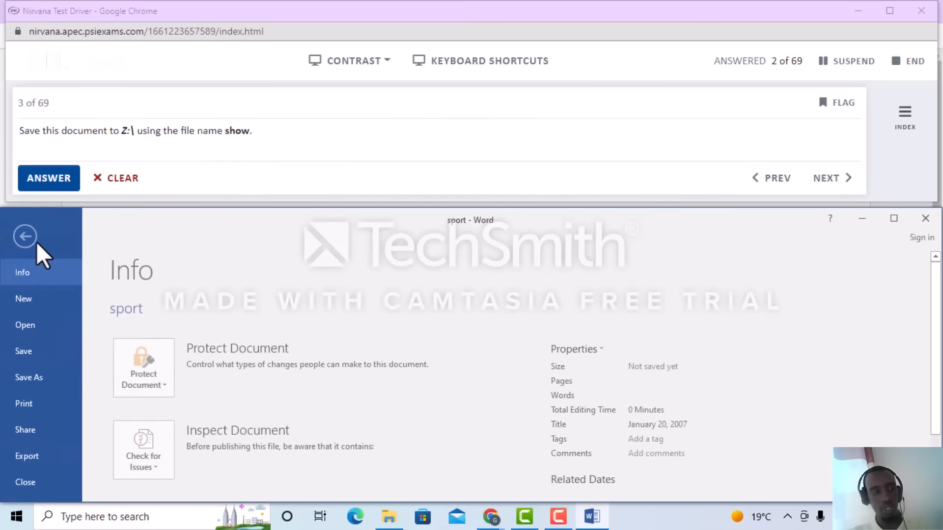
left_click(46, 379)
left_click(266, 423)
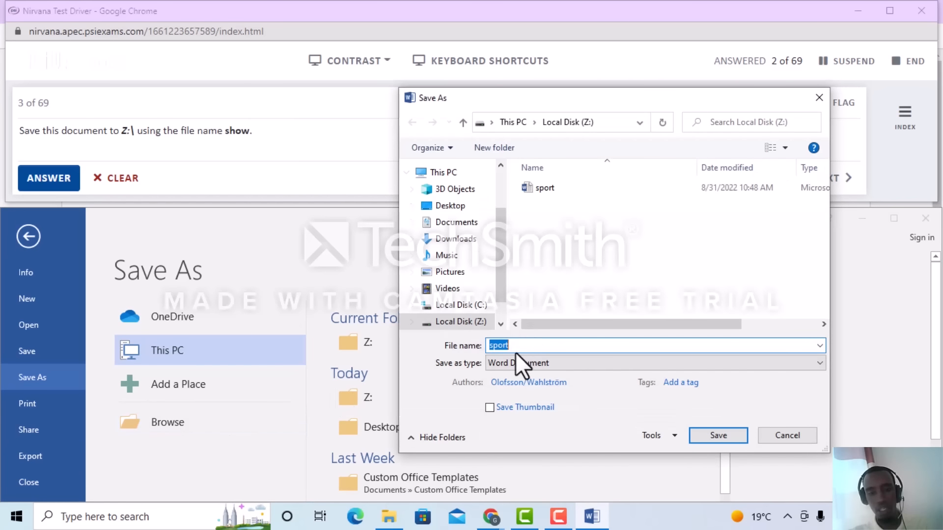
type("show")
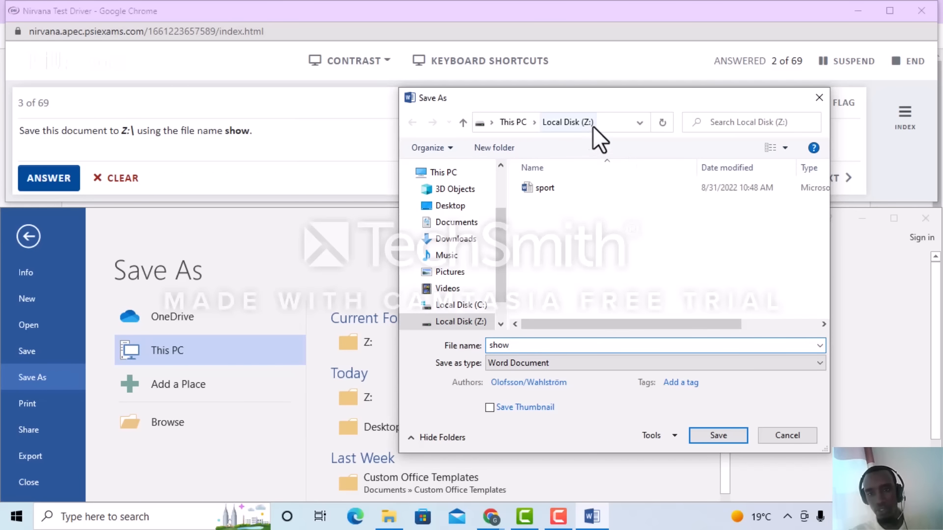
left_click(718, 436)
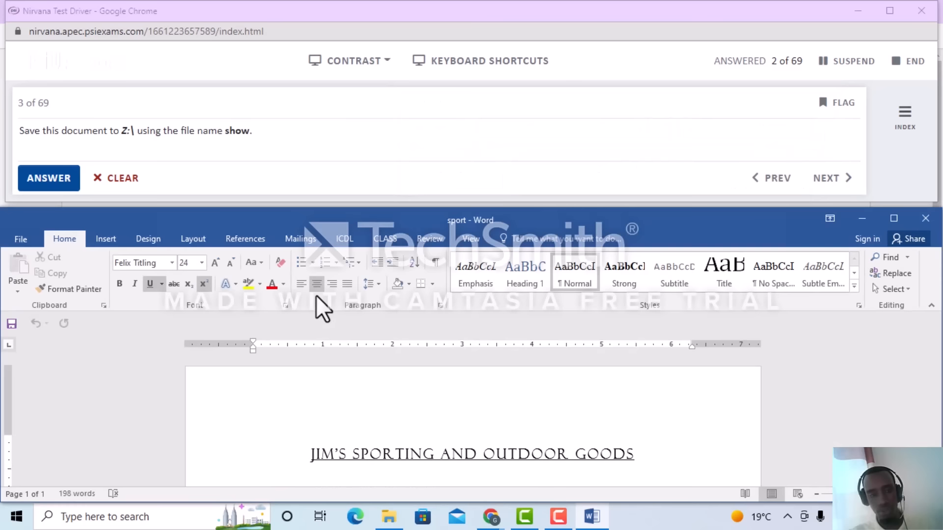
left_click(49, 178)
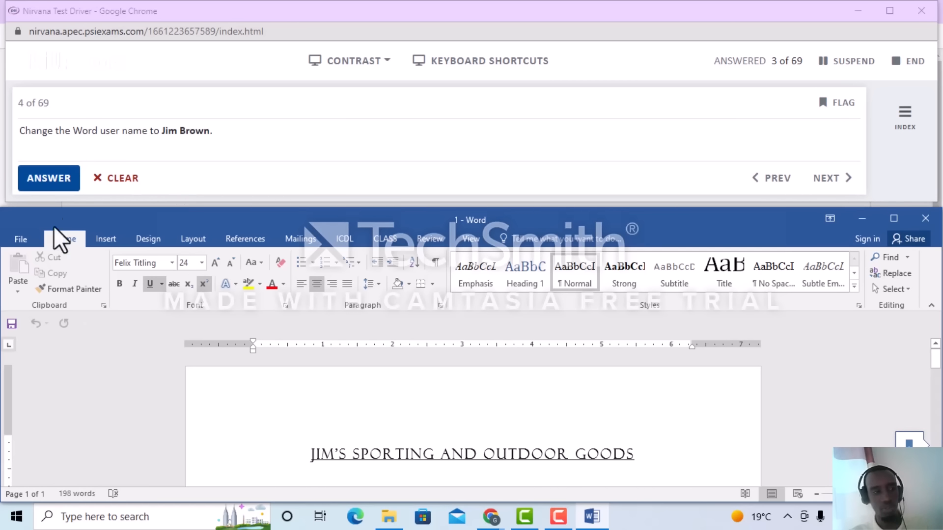
- Replace the user name in the Word options with the name requested in question 4 and submit the answer
left_click(29, 237)
scroll(69, 417, "down", 3)
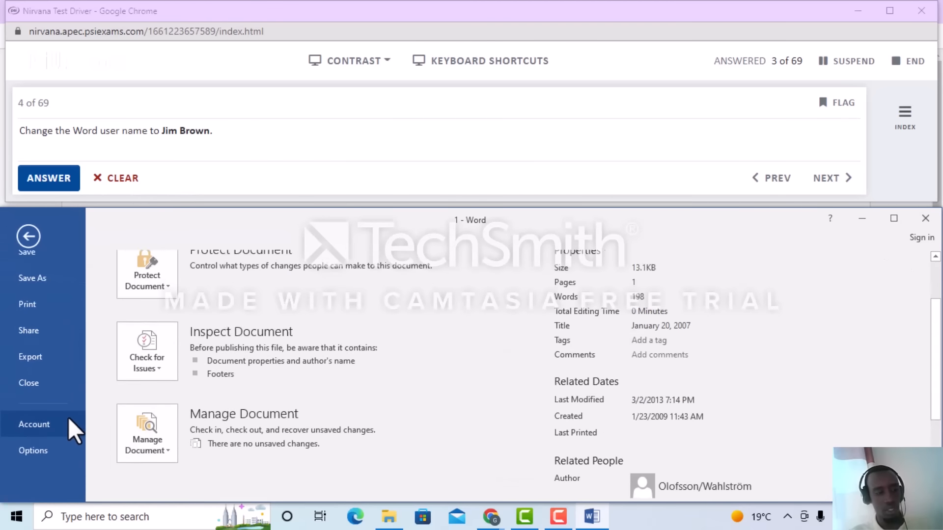
scroll(69, 417, "down", 1)
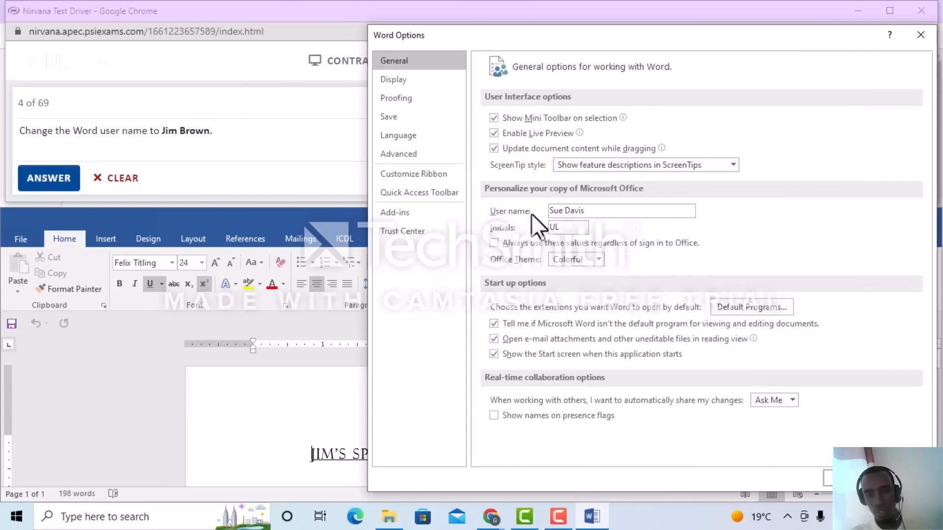
left_click_drag(591, 212, 544, 216)
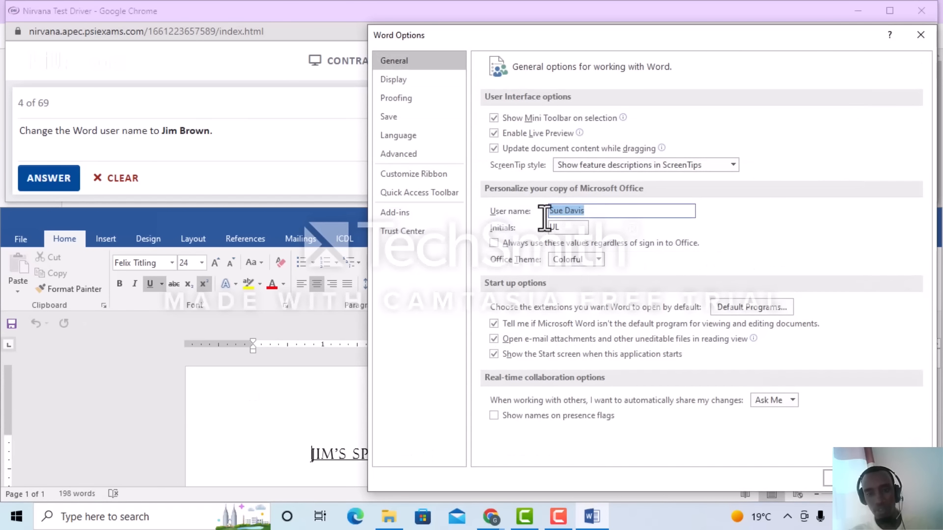
key("BackSpace")
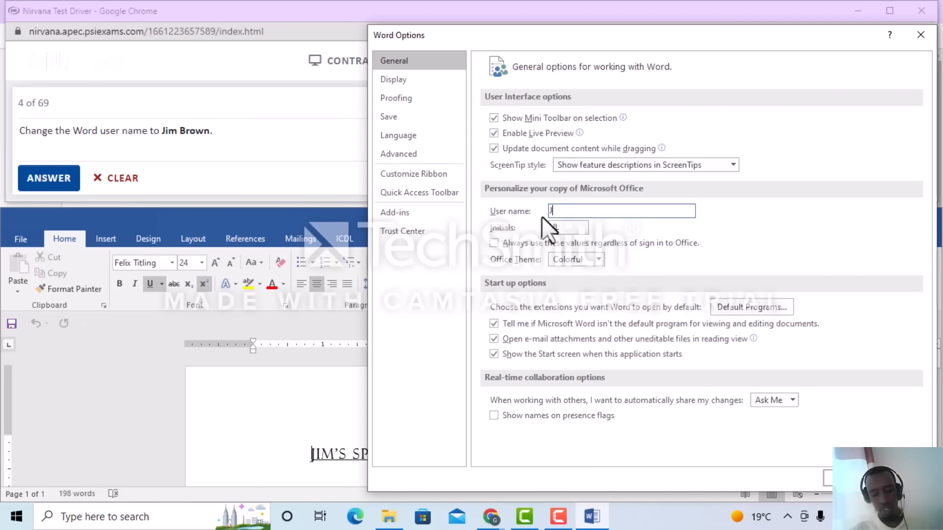
type("Jim Brown")
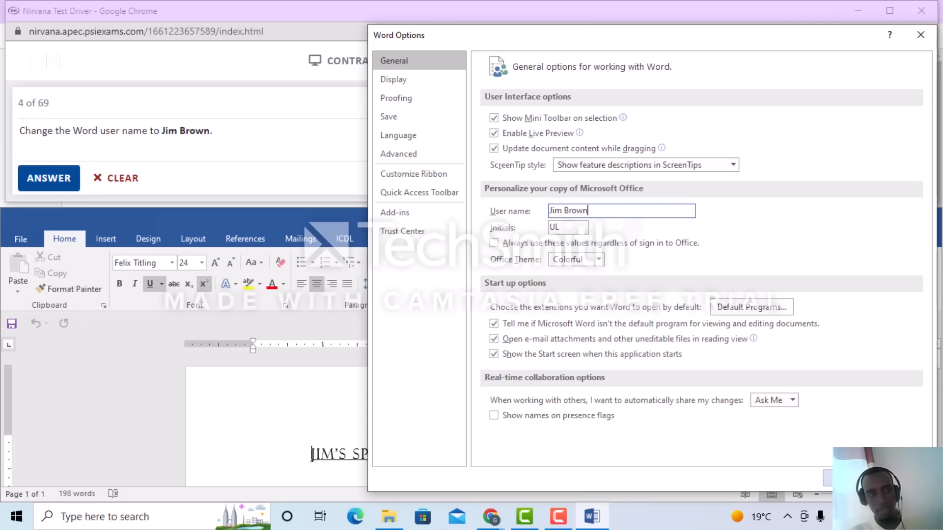
key("Return")
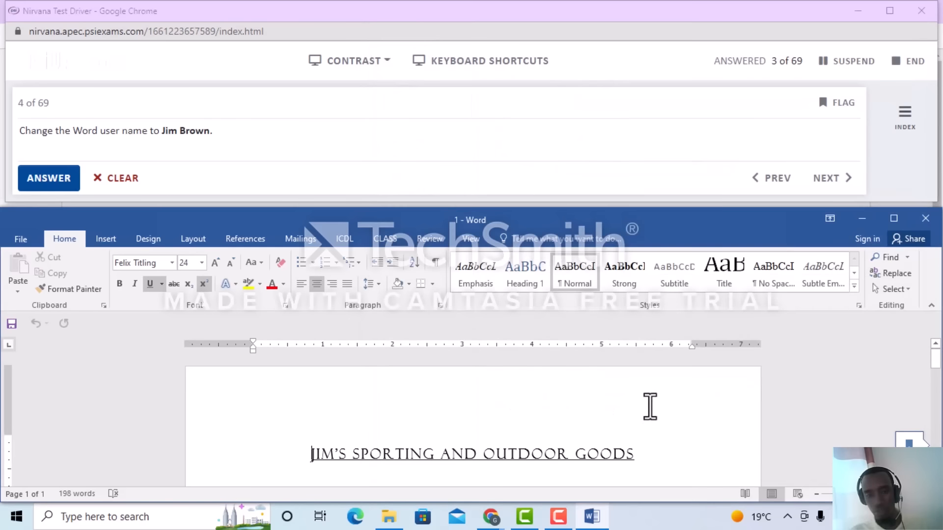
left_click(58, 185)
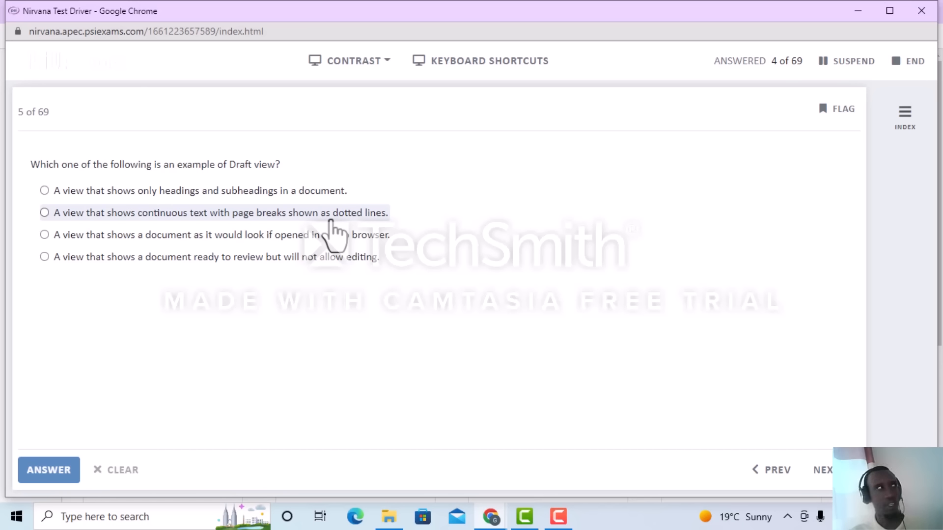
- Answer the Draft view question with "A view that shows continuous text with page breaks shown as dotted lines." and submit it
left_click(372, 216)
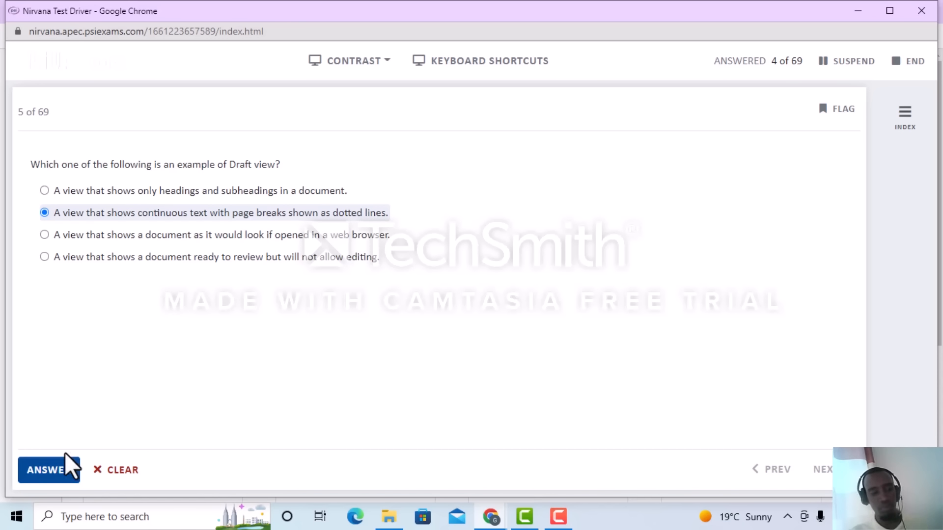
left_click(63, 467)
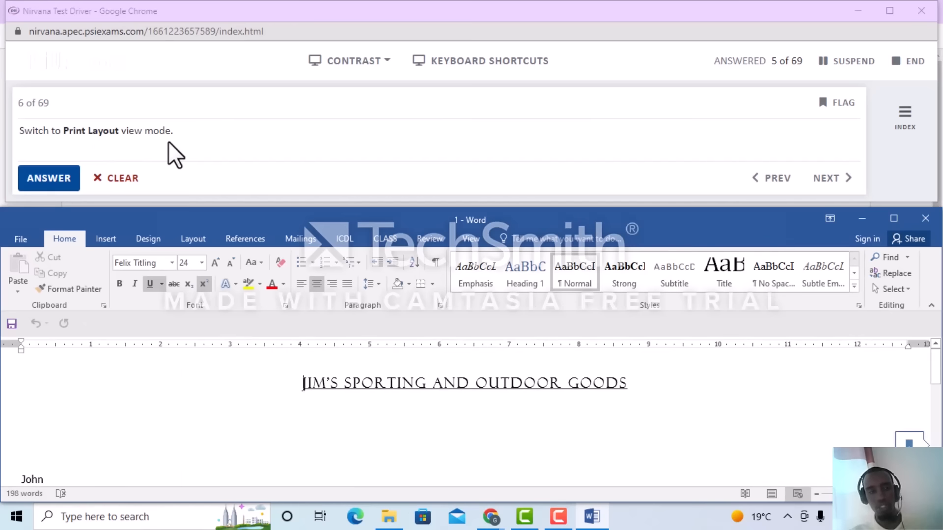
- Switch the document to Print Layout view and submit the answer to question 6
left_click(471, 238)
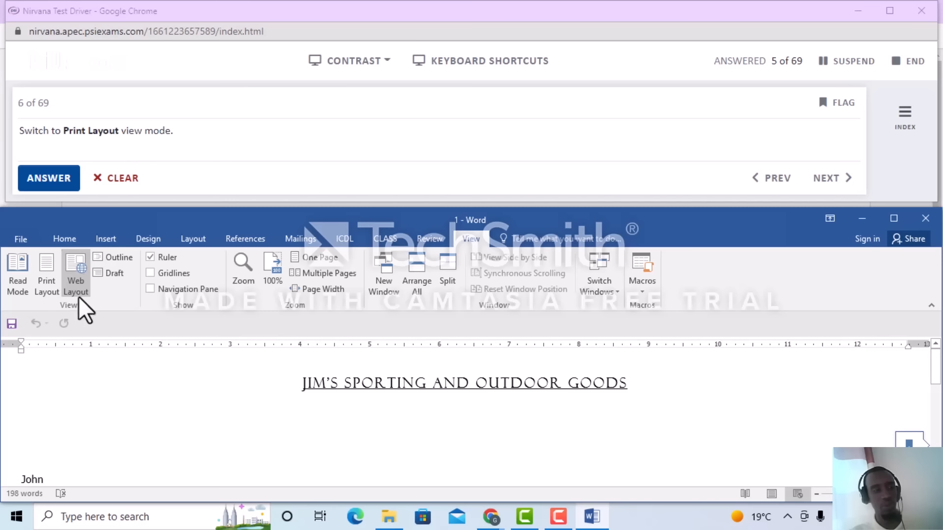
left_click(46, 274)
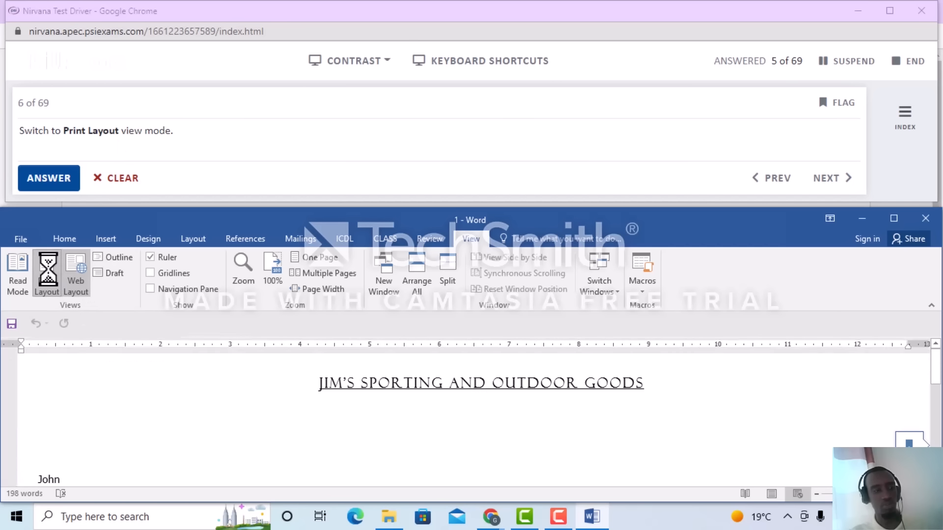
left_click(30, 183)
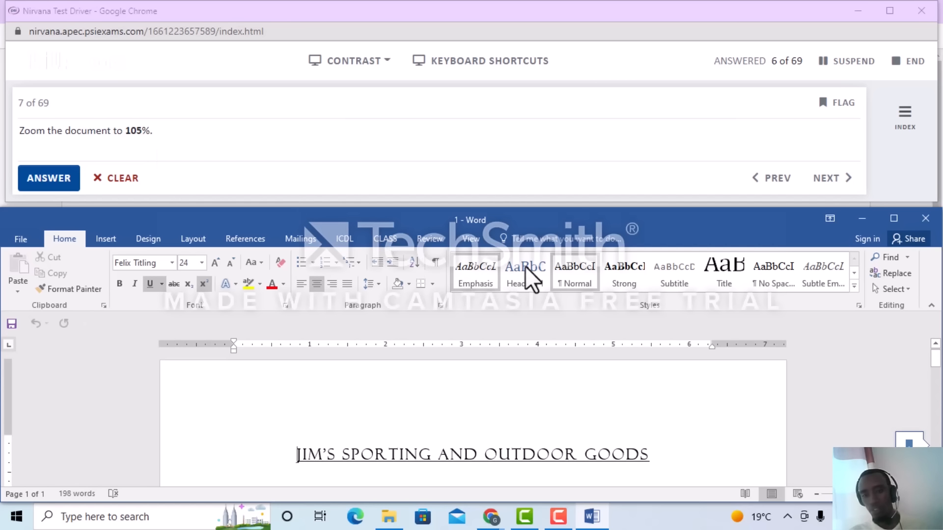
- Zoom the document to 105% and submit the answer to question 7
left_click(470, 238)
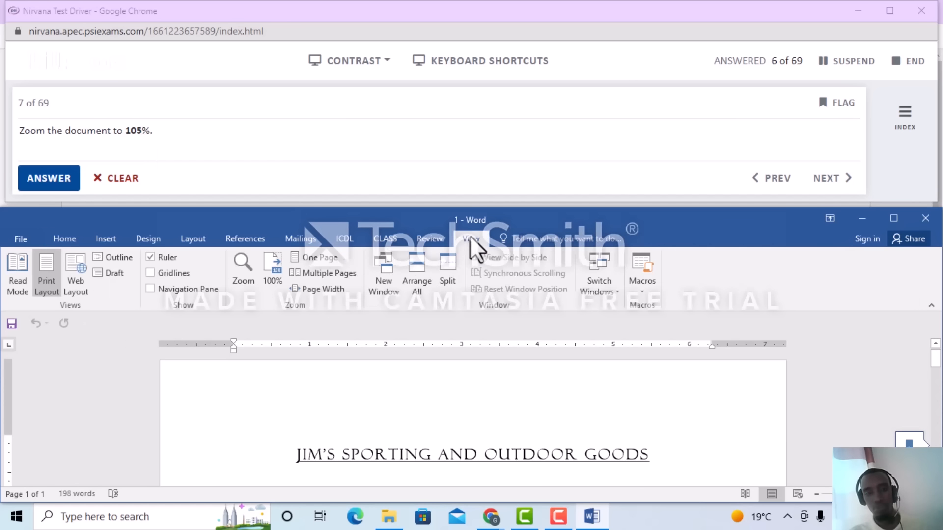
left_click(244, 275)
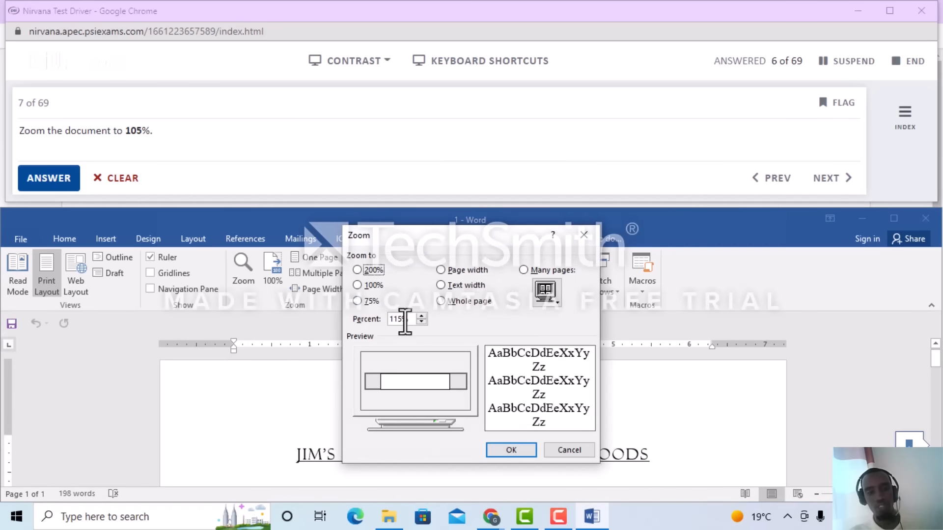
left_click(582, 235)
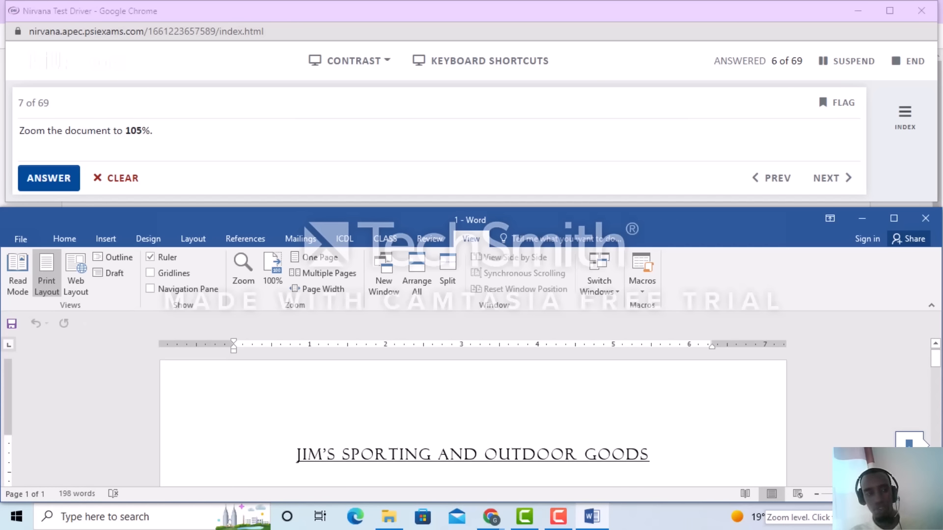
left_click(925, 494)
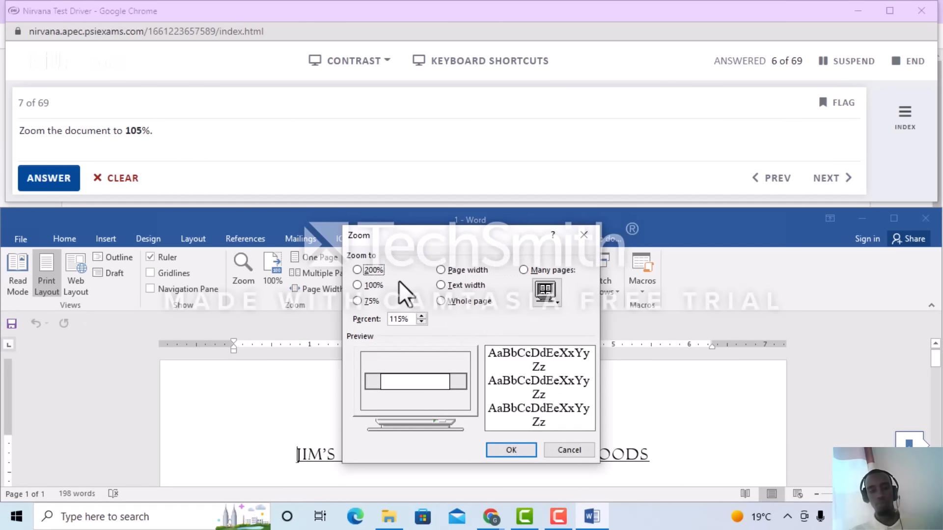
left_click(403, 321)
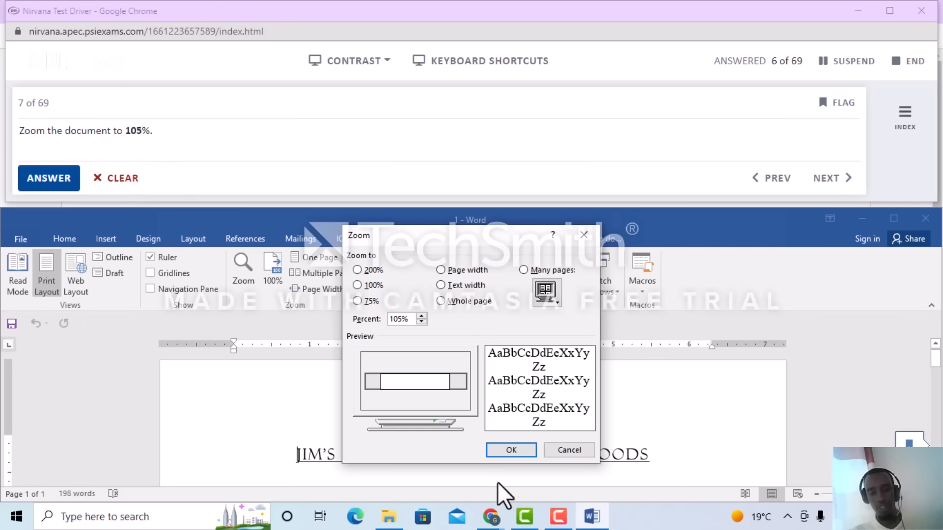
left_click(522, 450)
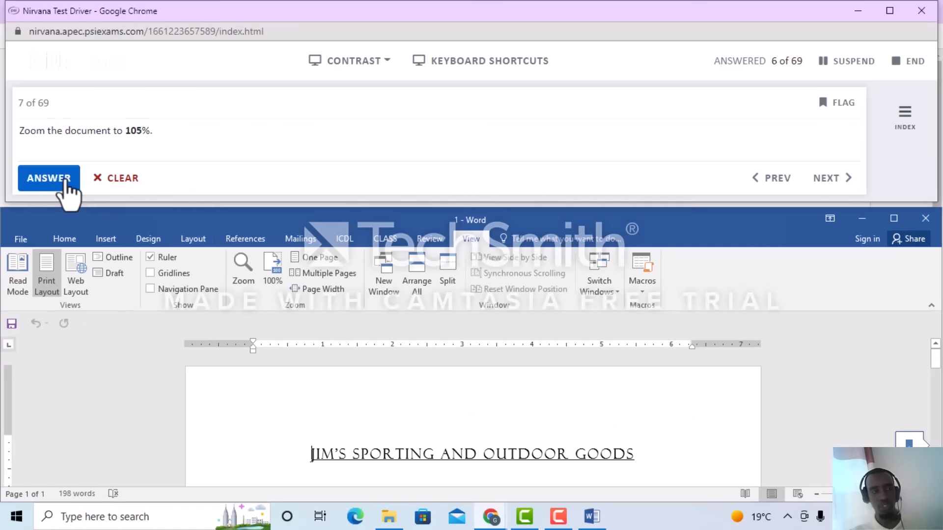
left_click(63, 184)
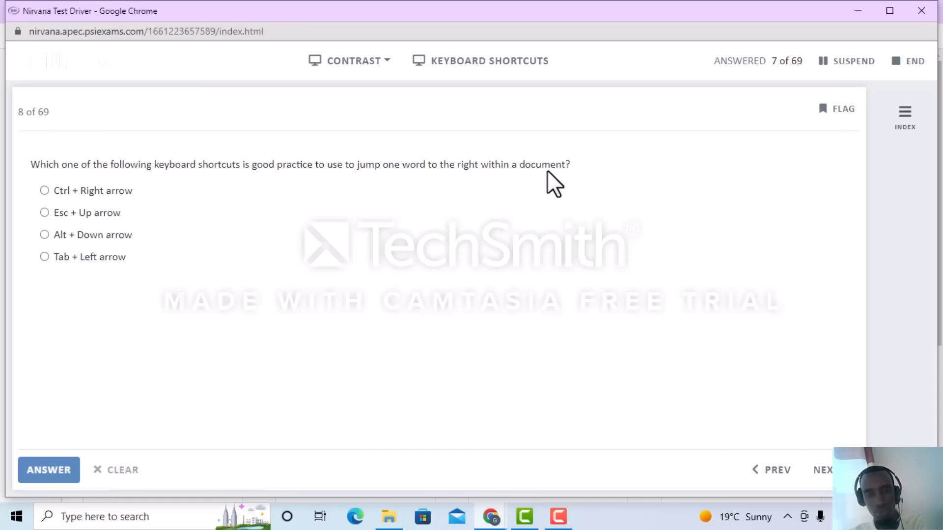
- Answer the question about jumping one word to the right with "Ctrl + Right arrow" and submit it
left_click(94, 192)
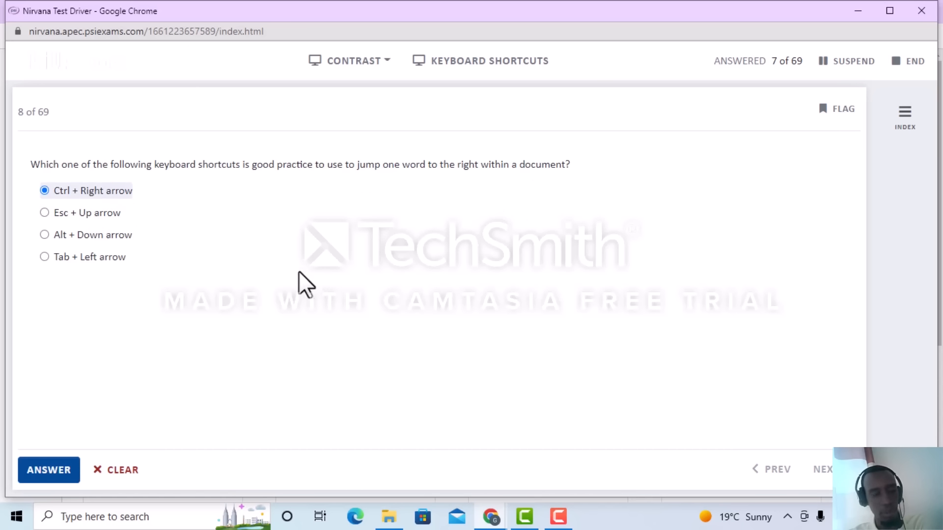
left_click(34, 471)
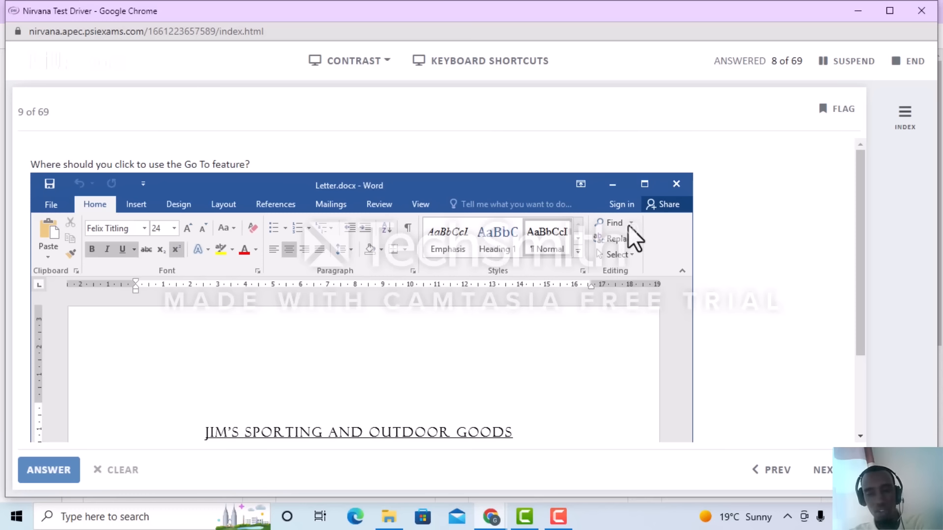
- Open the Word document named after a person from the Desktop folder to try out the Go To feature
left_click(179, 516)
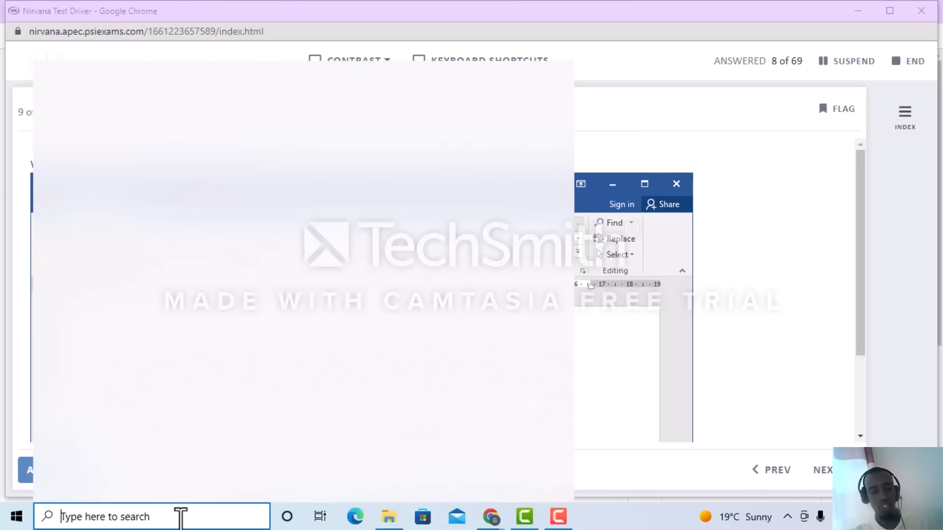
left_click(389, 514)
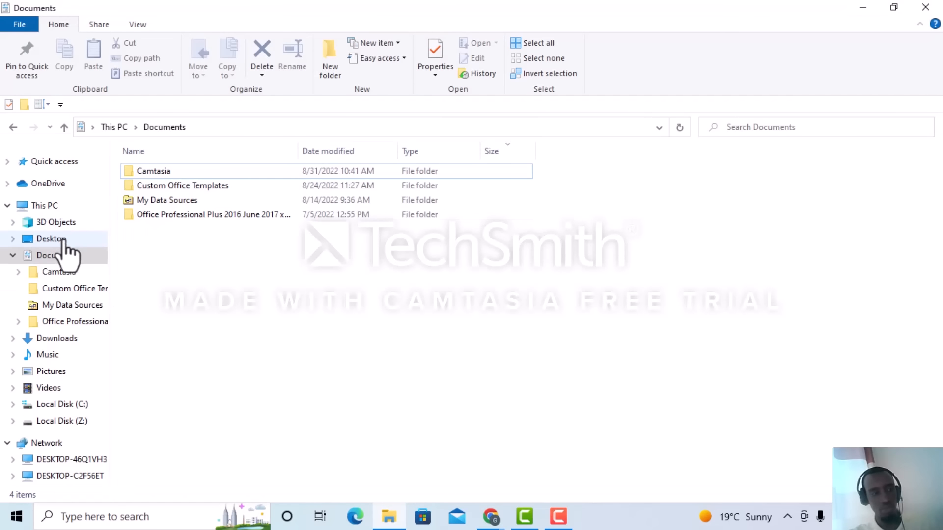
left_click(64, 239)
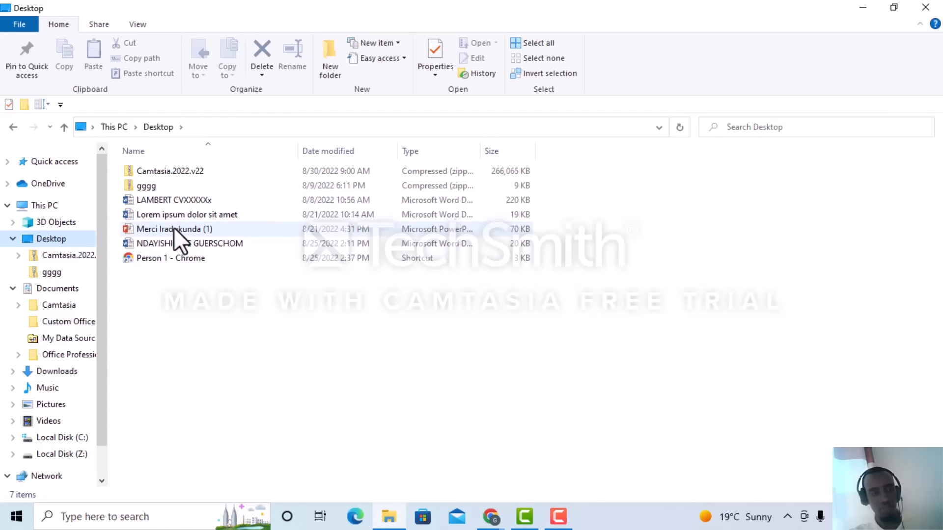
left_click(178, 243)
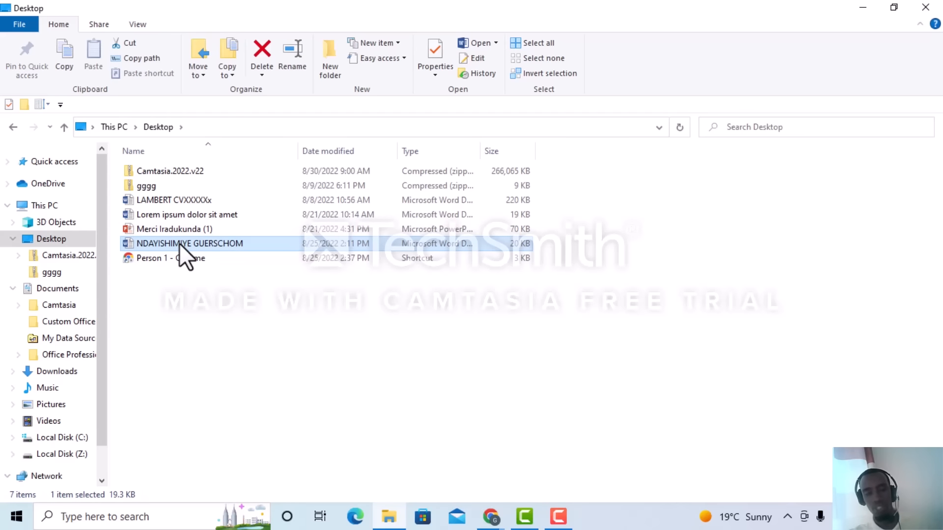
double_click(179, 243)
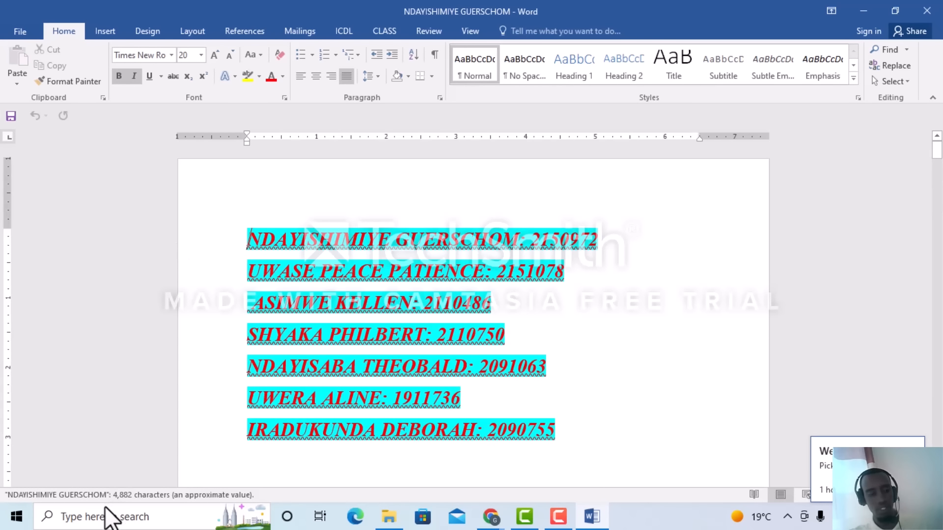
left_click(154, 400)
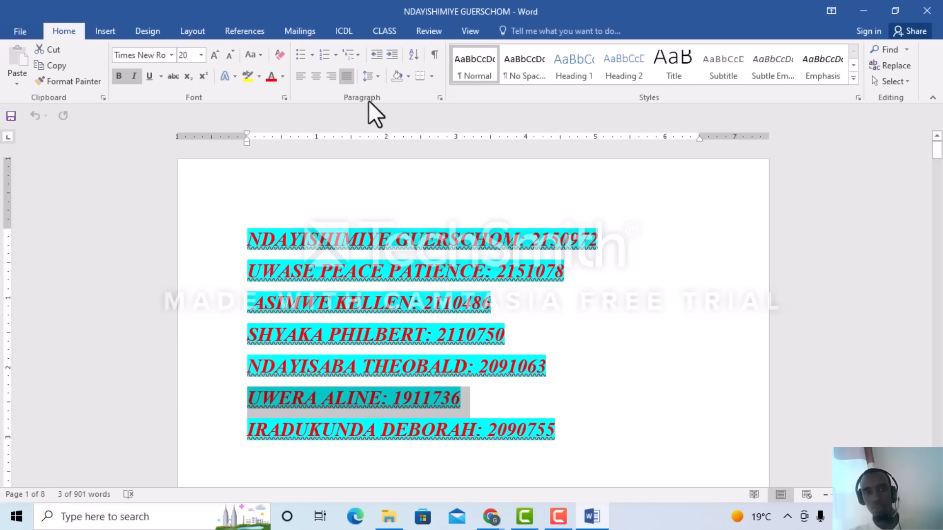
- Use Go To to jump to page 8 of the document, and close the document and the file window
left_click(906, 51)
left_click(879, 100)
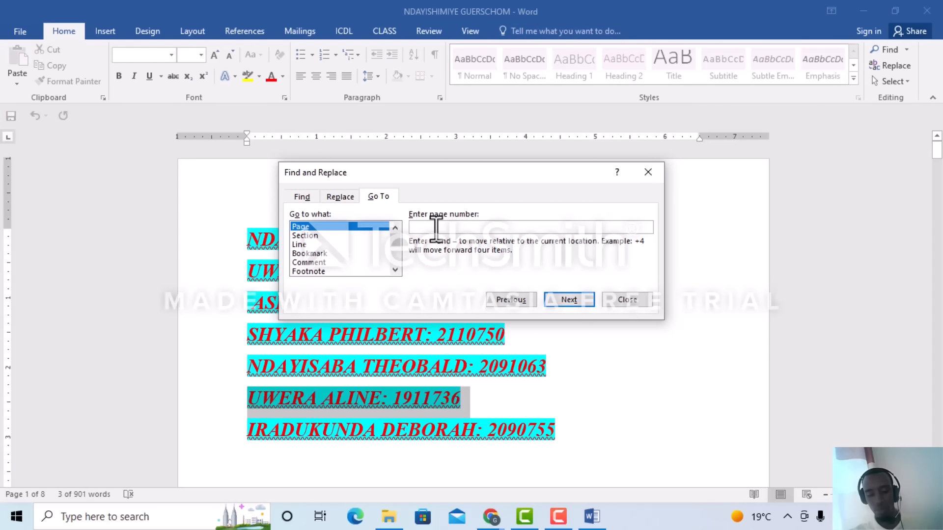
type("8")
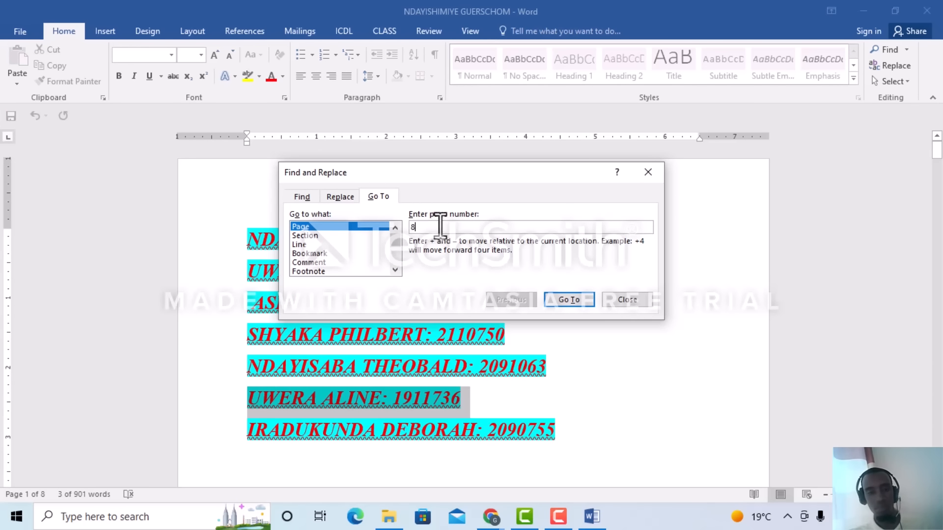
left_click(576, 302)
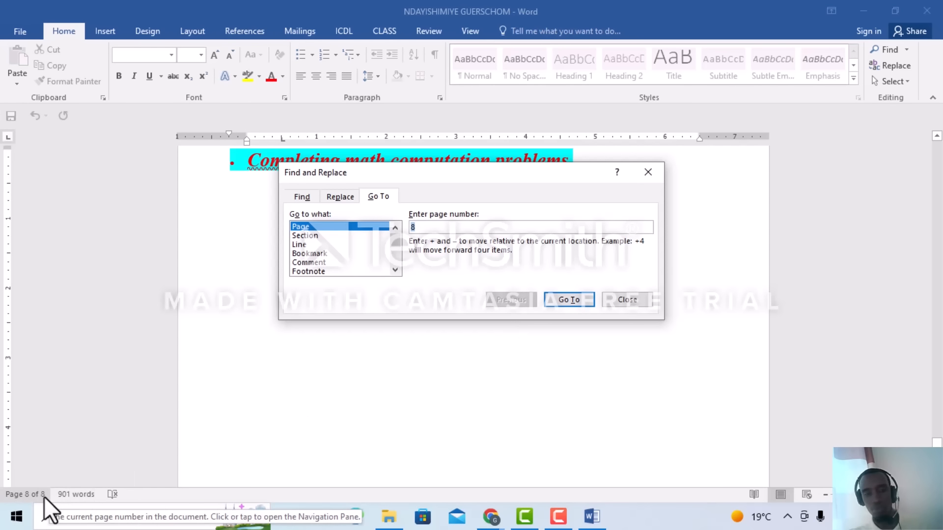
left_click(927, 10)
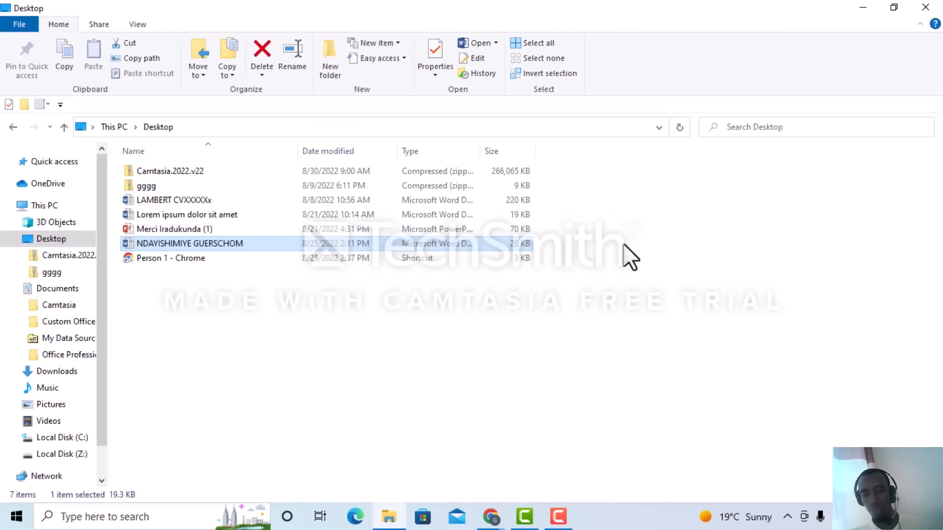
left_click(926, 16)
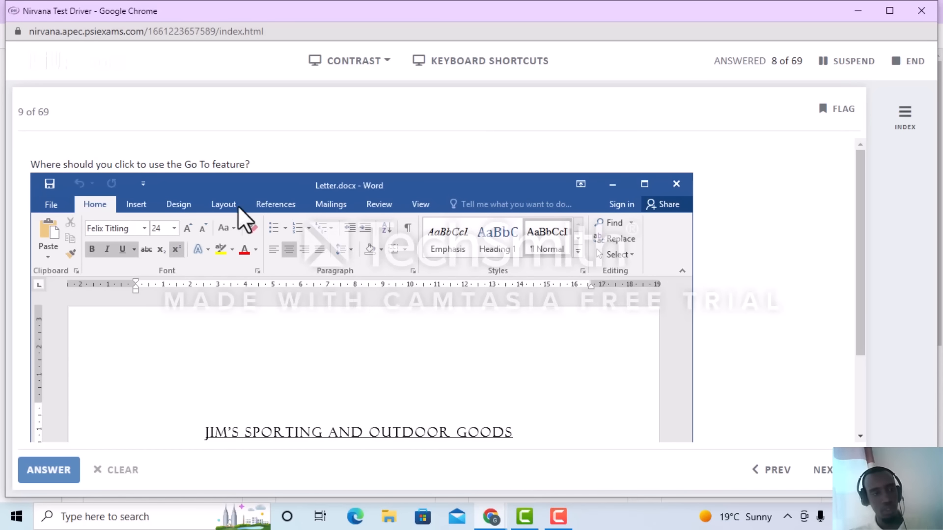
- Mark the Find drop-down arrow for Go To and Ribbon Display Options for showing the ribbon, submitting the answers to questions 9 and 10
left_click(630, 222)
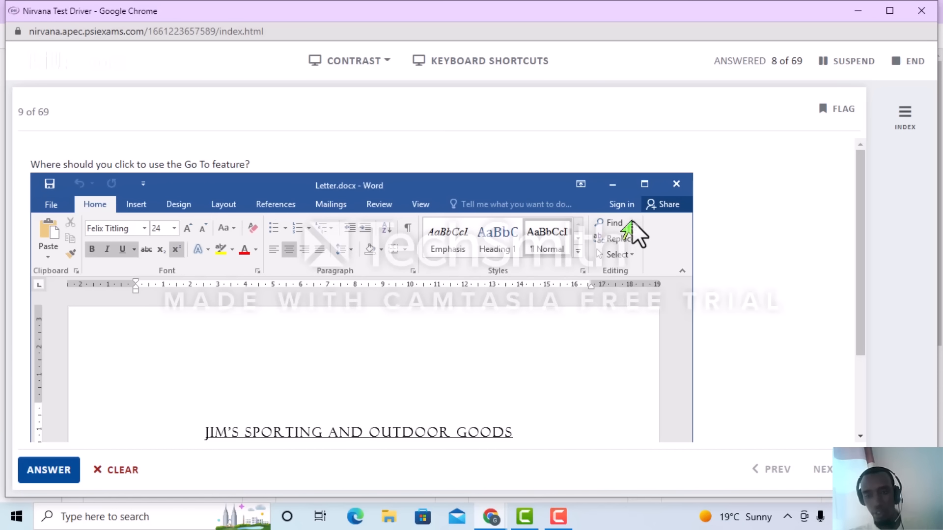
left_click(47, 471)
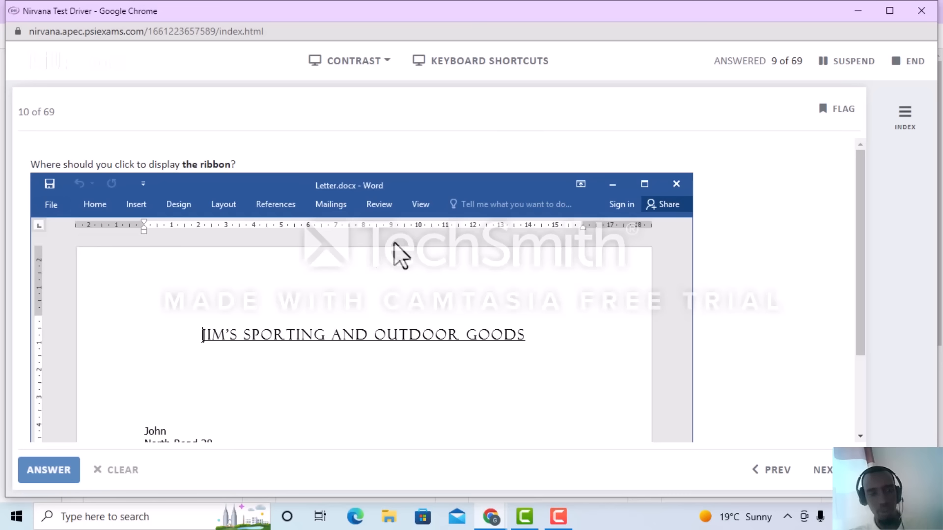
left_click(580, 184)
left_click(62, 472)
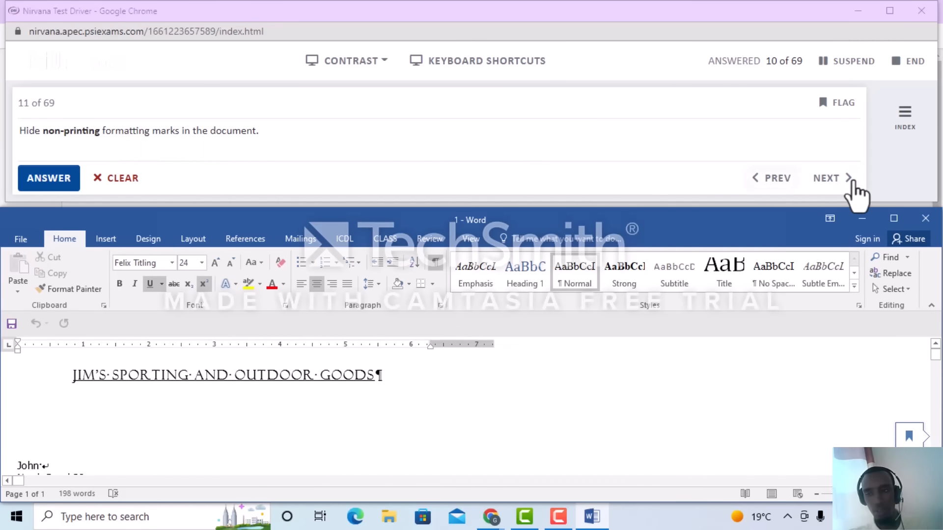
- Hide the non-printing formatting marks in the letter and submit the answer to question 11
left_click(894, 218)
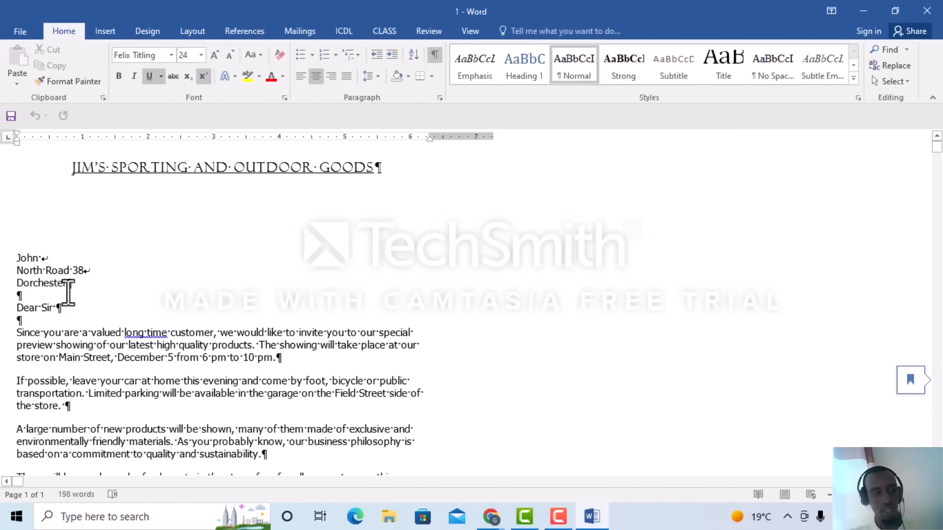
scroll(304, 302, "down", 4)
scroll(313, 314, "down", 1)
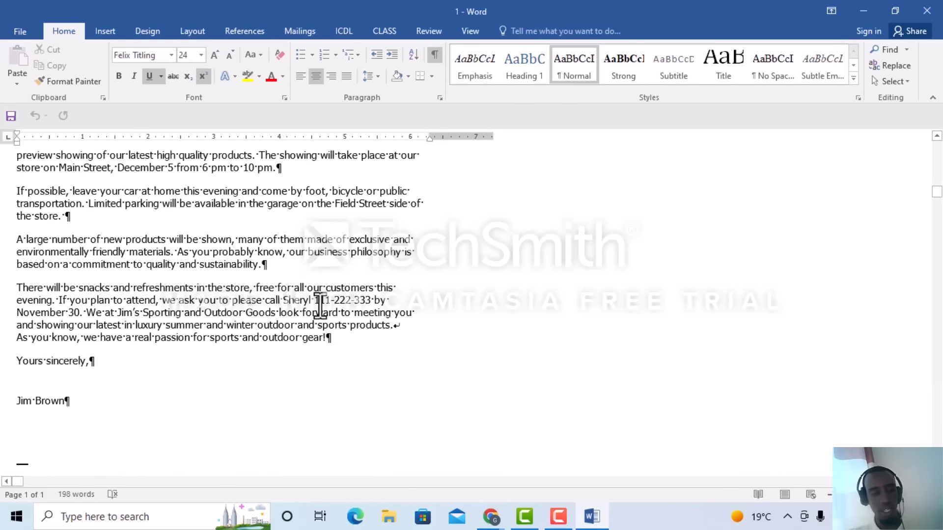
scroll(319, 309, "up", 5)
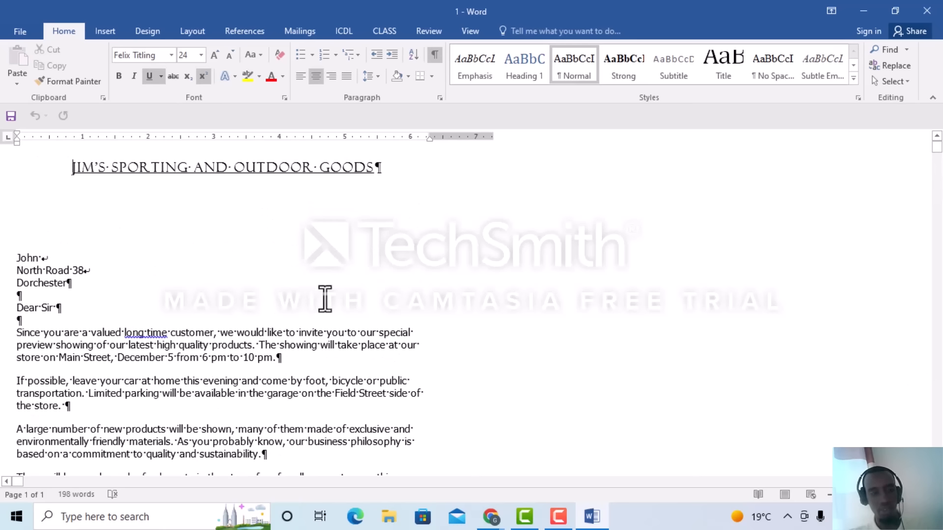
left_click(49, 257)
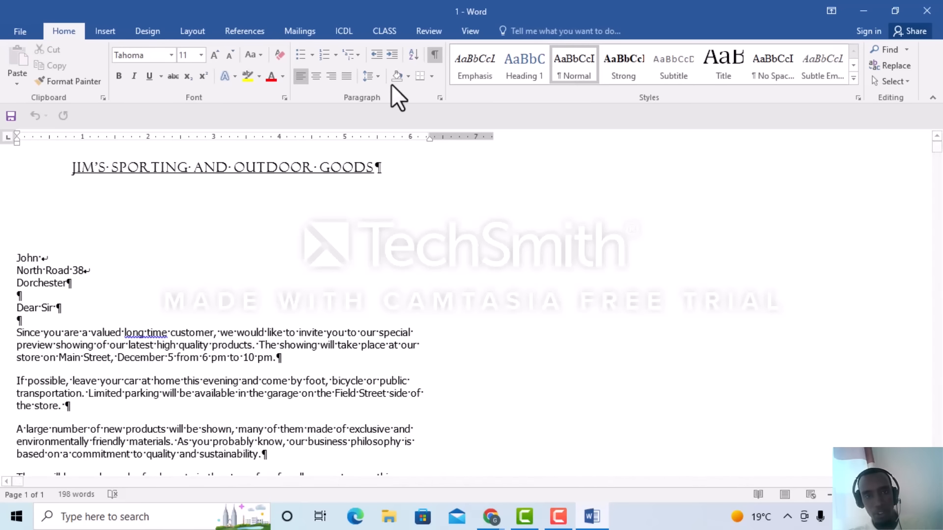
left_click(434, 55)
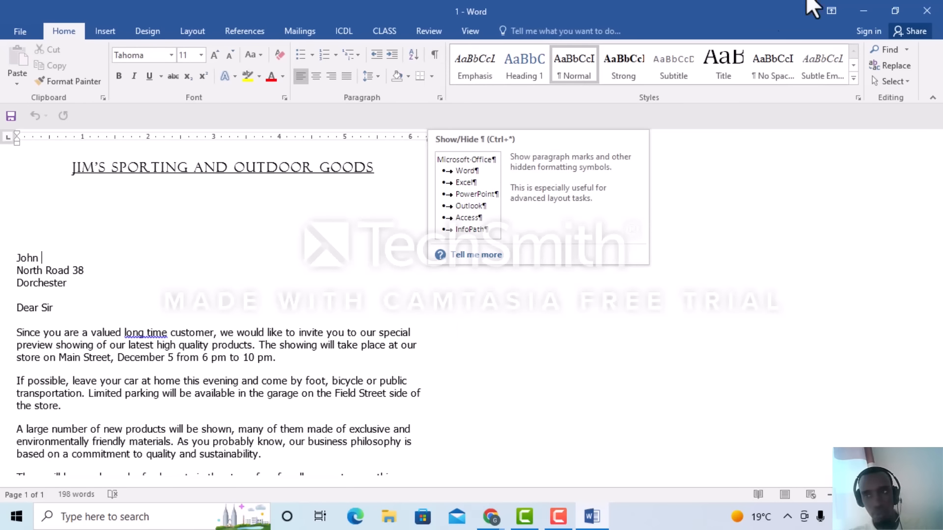
left_click(894, 10)
left_click(64, 184)
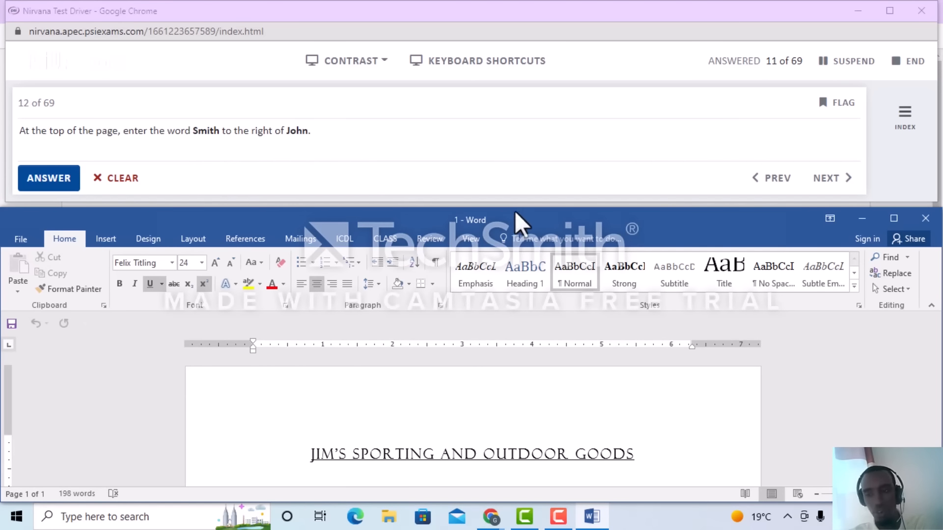
- Add the surname requested in question 12 after the recipient's first name above the address and submit the answer
left_click(893, 218)
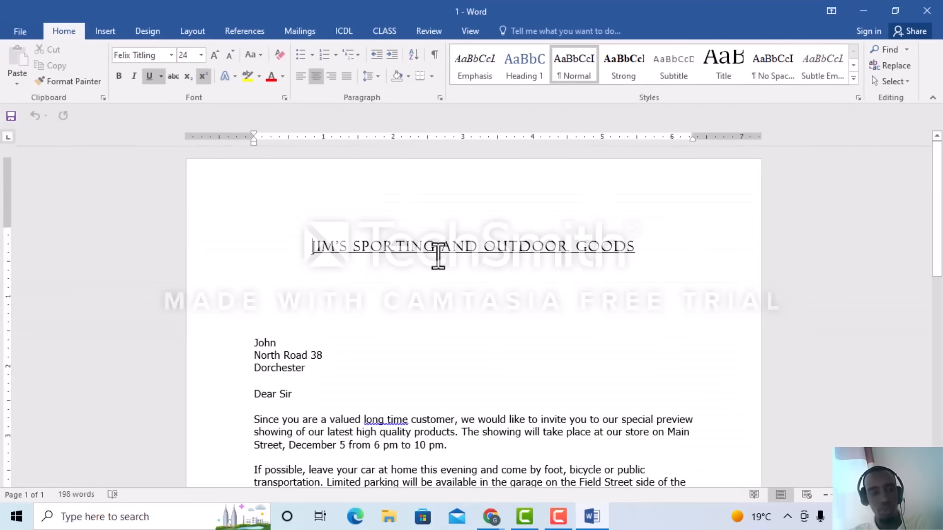
left_click(299, 341)
type("Smith")
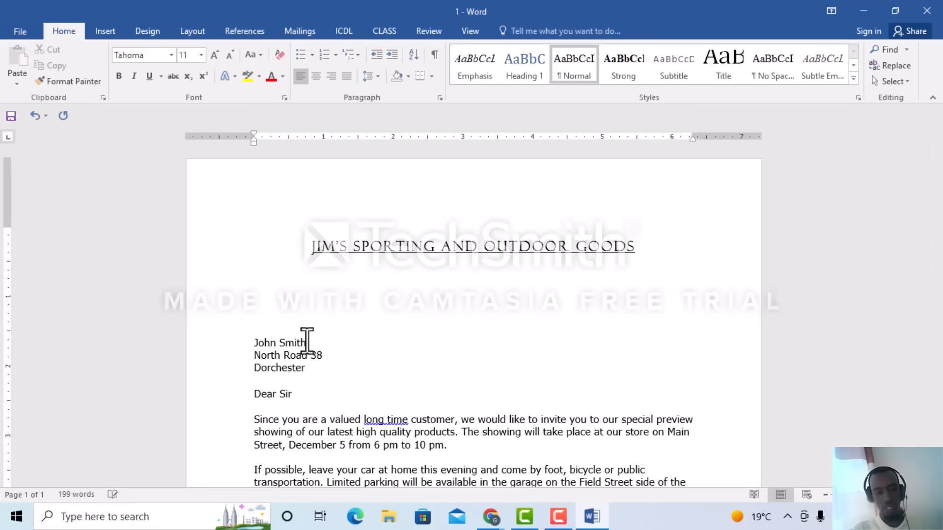
left_click(894, 11)
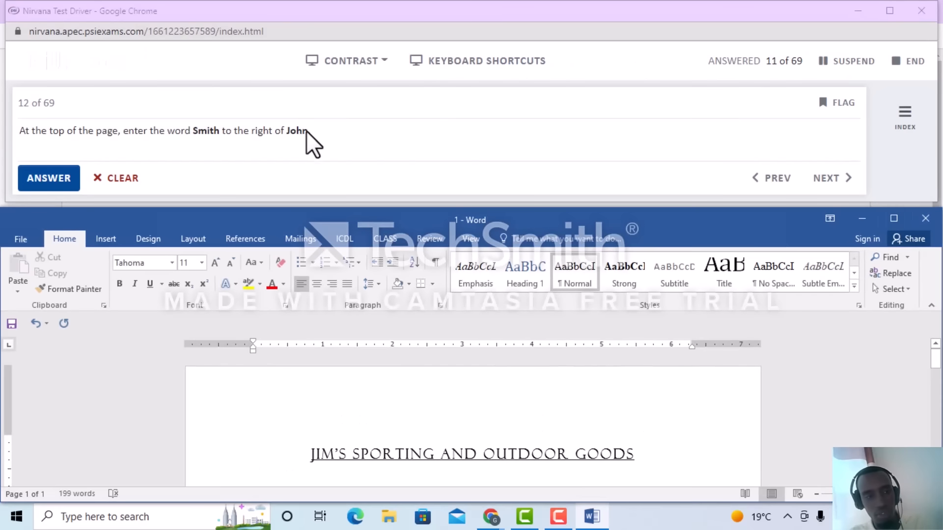
left_click(33, 193)
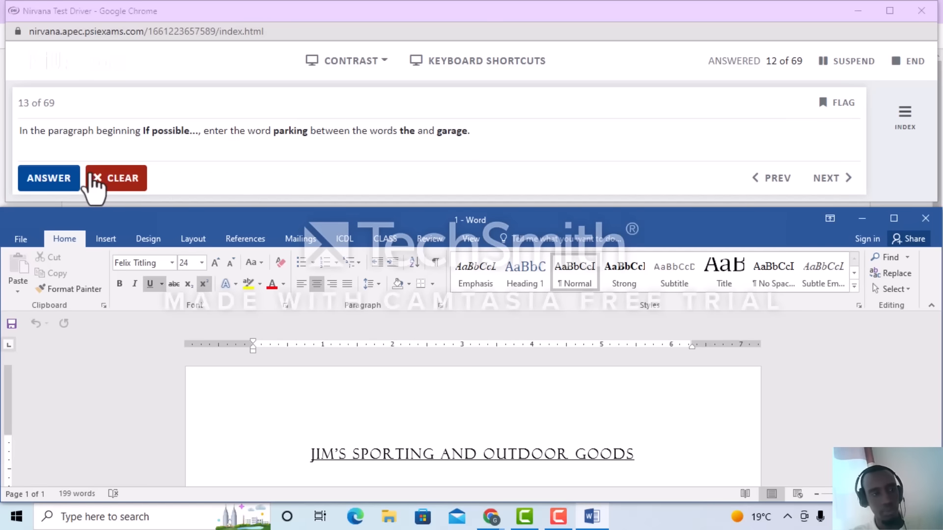
- Insert the word parking between "the" and "garage" in the "If possible" paragraph and submit the answer to question 13
left_click(893, 218)
scroll(414, 354, "down", 3)
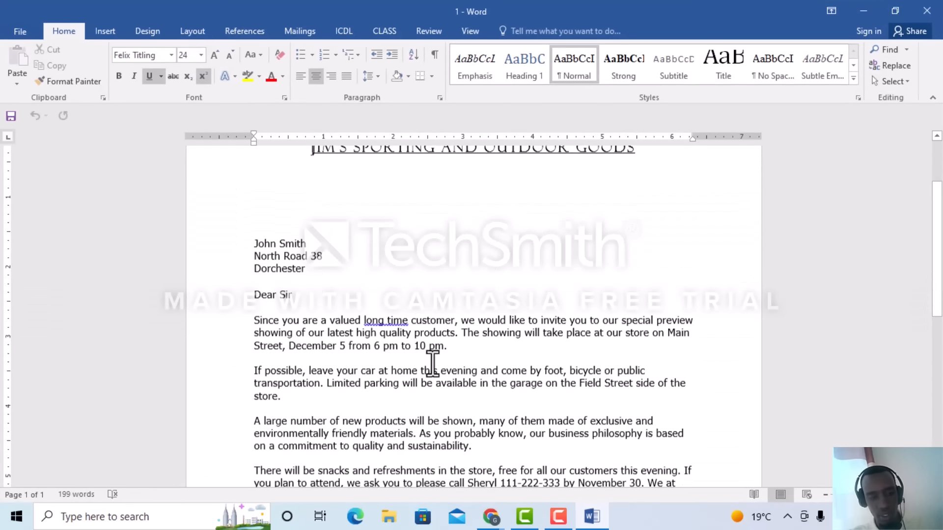
left_click_drag(288, 403, 255, 373)
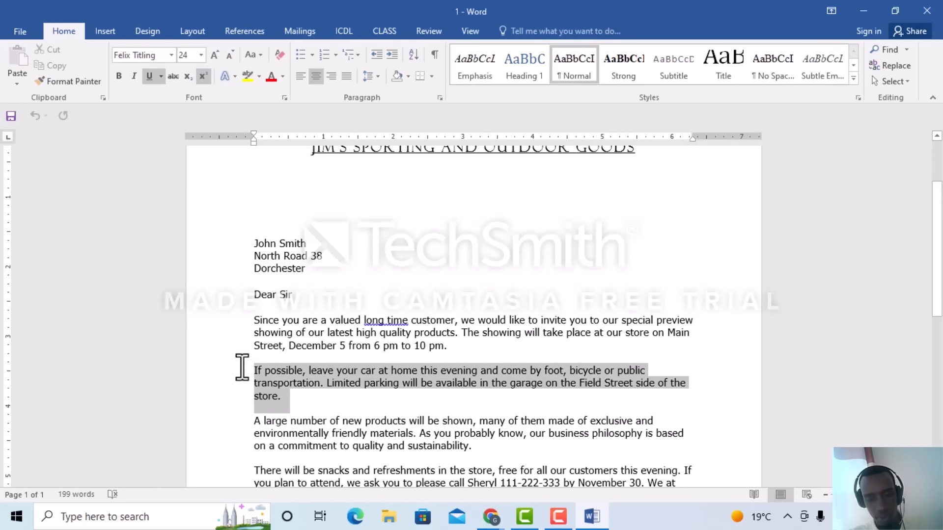
left_click(508, 382)
type("parking")
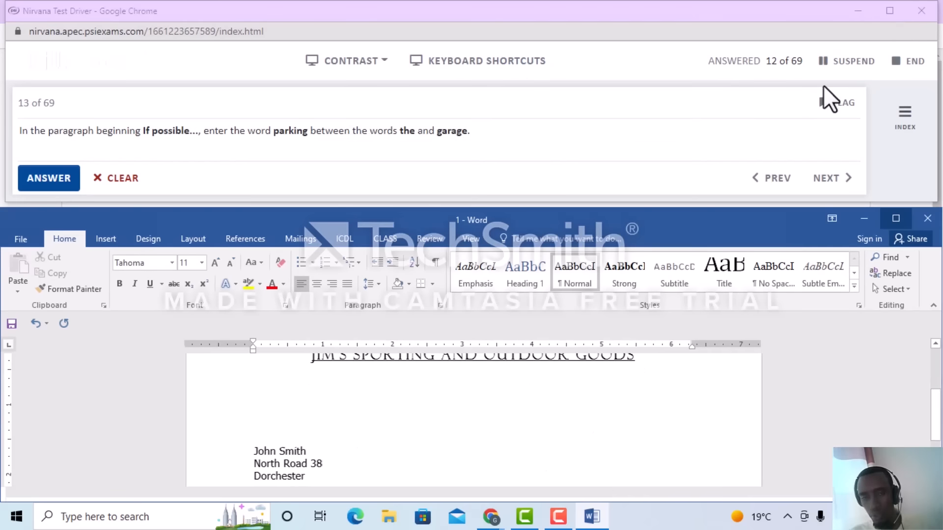
left_click(894, 11)
left_click(68, 179)
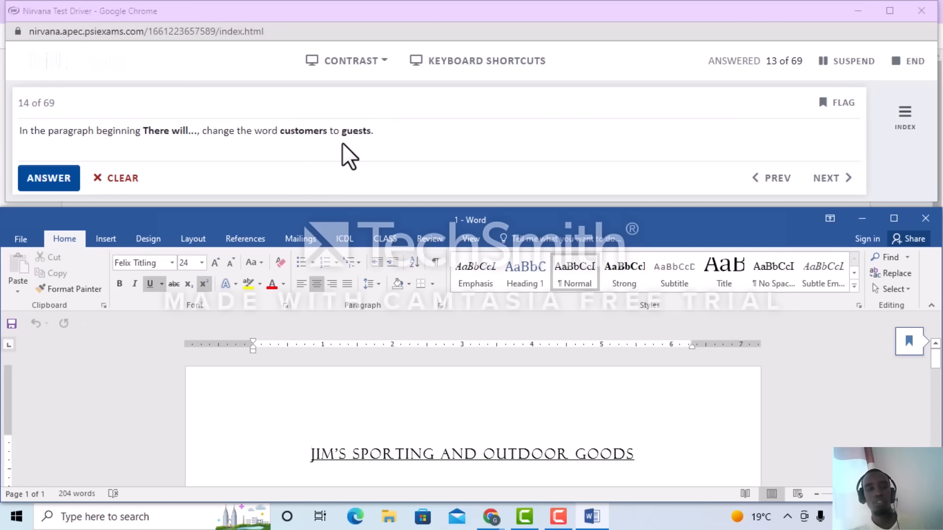
- Replace the word customers with guests in the "There will" paragraph and submit the answer to question 14
left_click(894, 219)
scroll(407, 356, "down", 3)
scroll(407, 362, "down", 3)
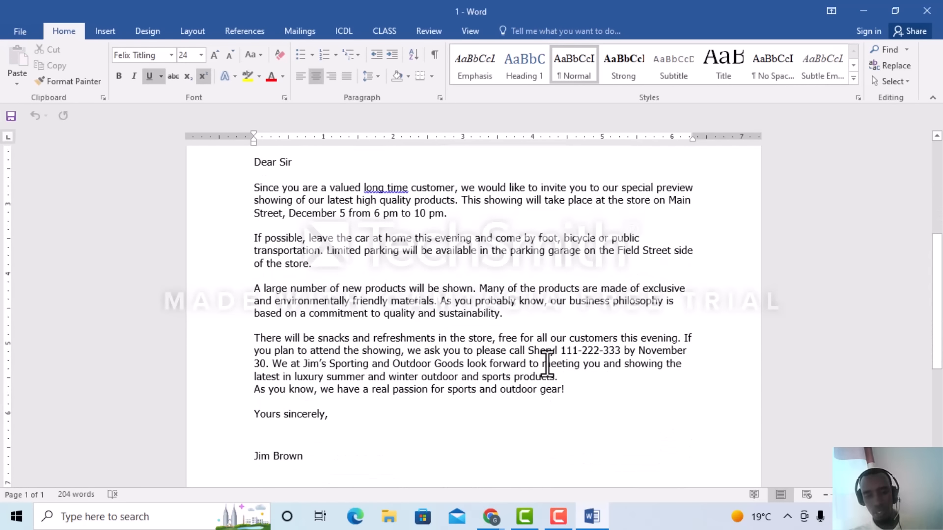
left_click(617, 339)
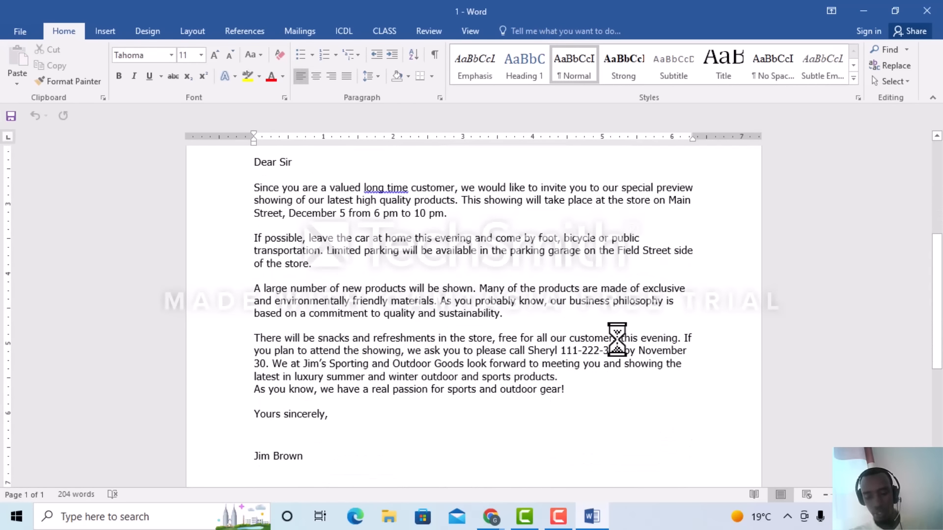
key("BackSpace")
key("BackSpace")
key("BackSpace")
key("BackSpace")
key("BackSpace")
key("BackSpace")
key("BackSpace")
key("BackSpace")
key("BackSpace")
key("BackSpace")
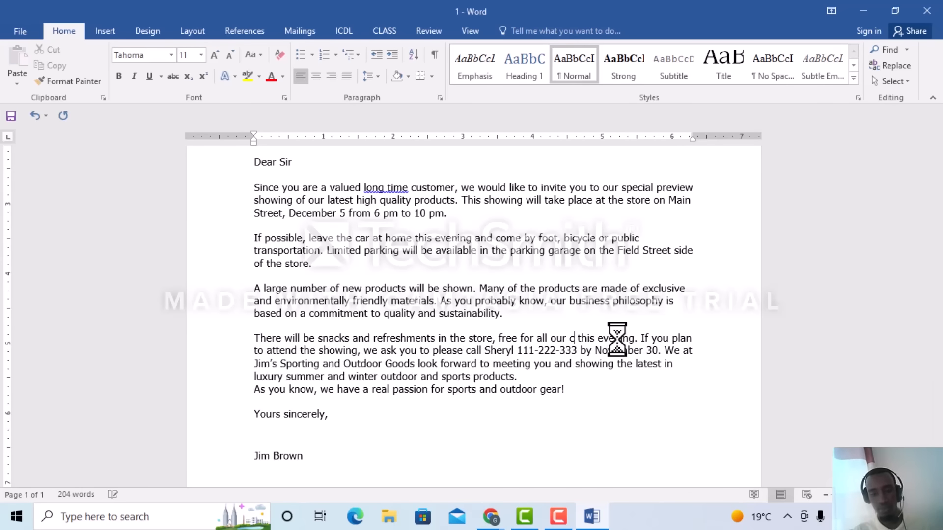
type("guests")
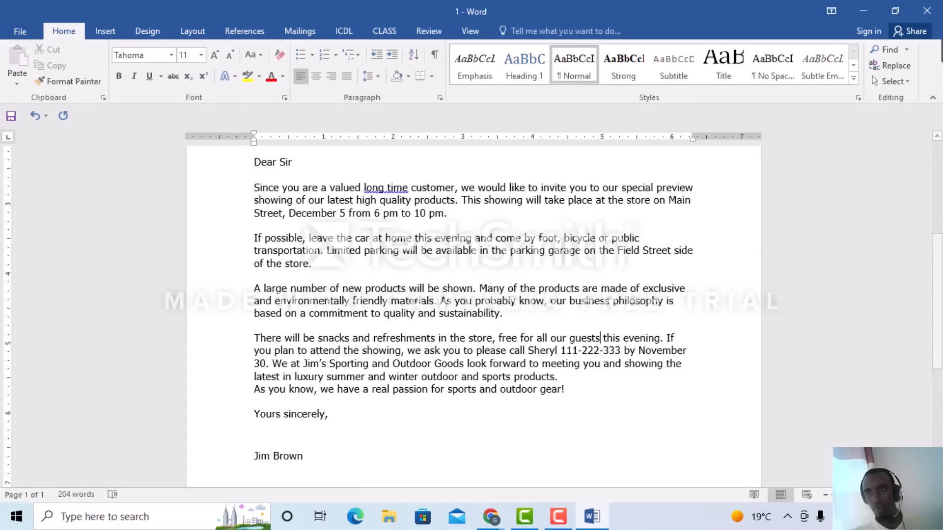
left_click(895, 11)
left_click(66, 188)
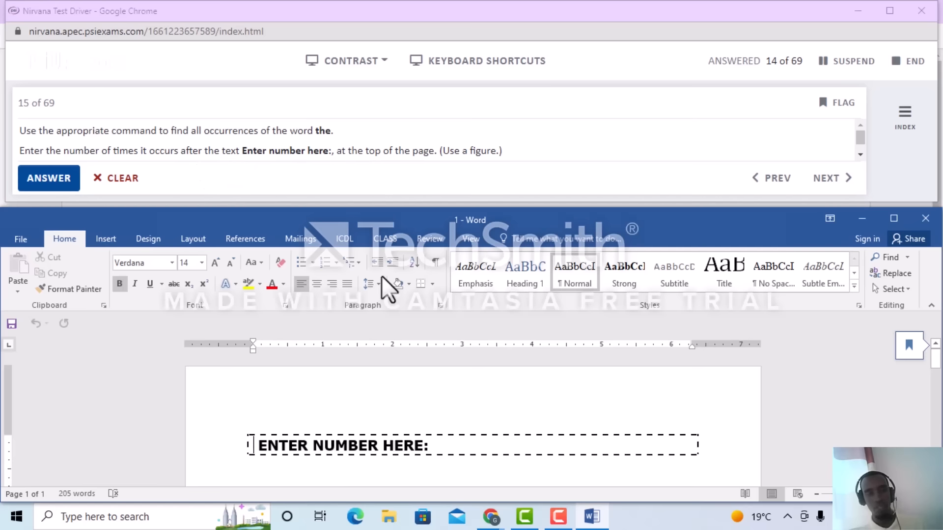
- Find all occurrences of the word "the" in the letter for question 15
left_click(907, 256)
left_click(898, 274)
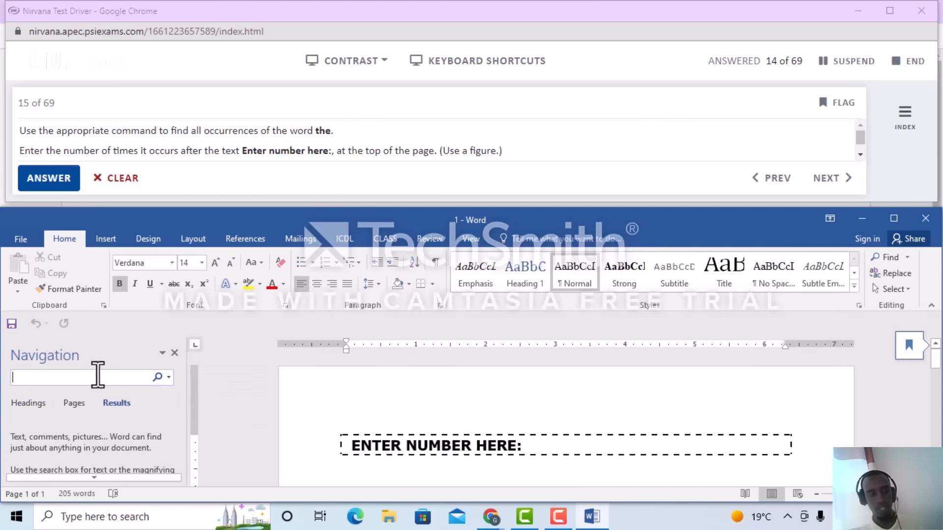
type("the")
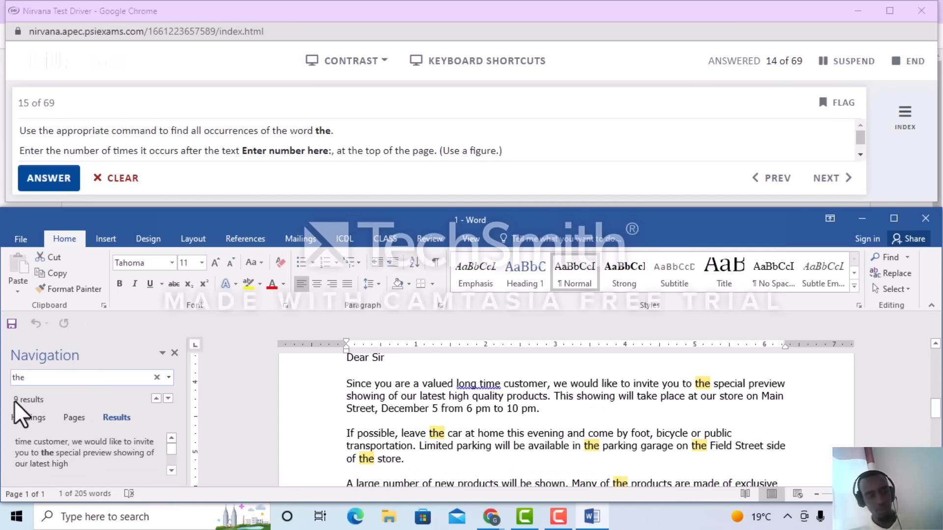
- Enter 9 after the text "Enter number here:" above the letter heading and submit the answer to question 15
scroll(398, 435, "up", 6)
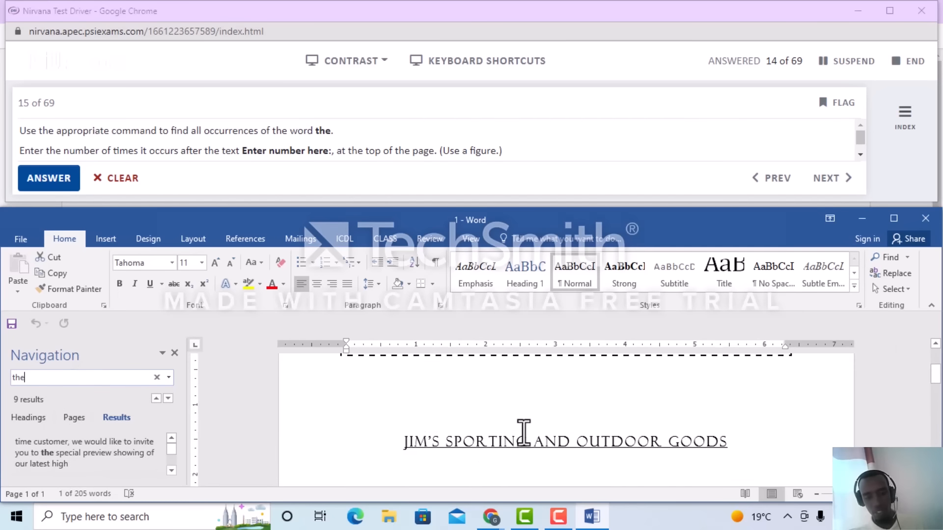
left_click(540, 446)
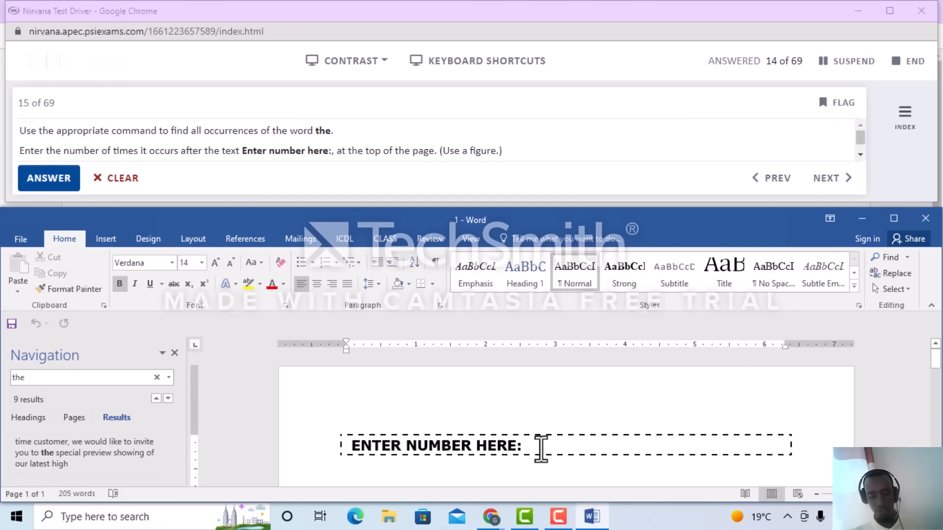
type("9")
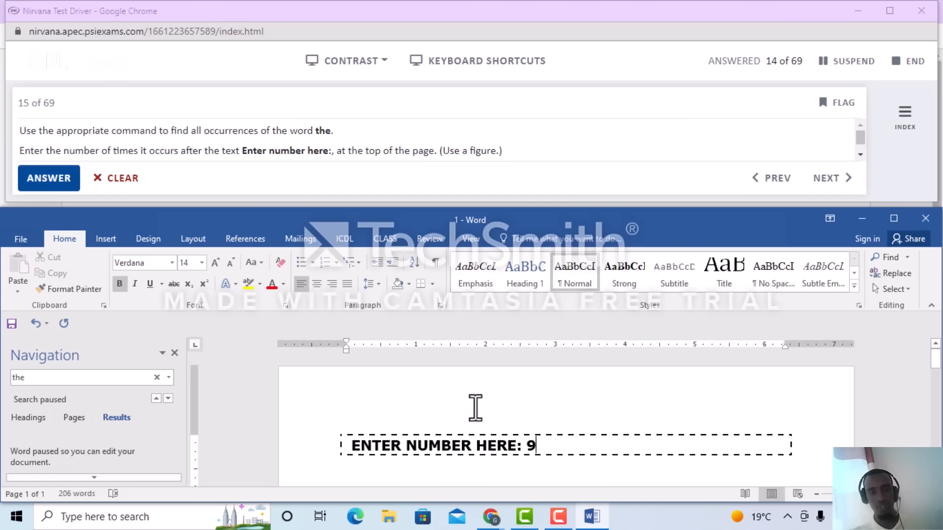
left_click(69, 183)
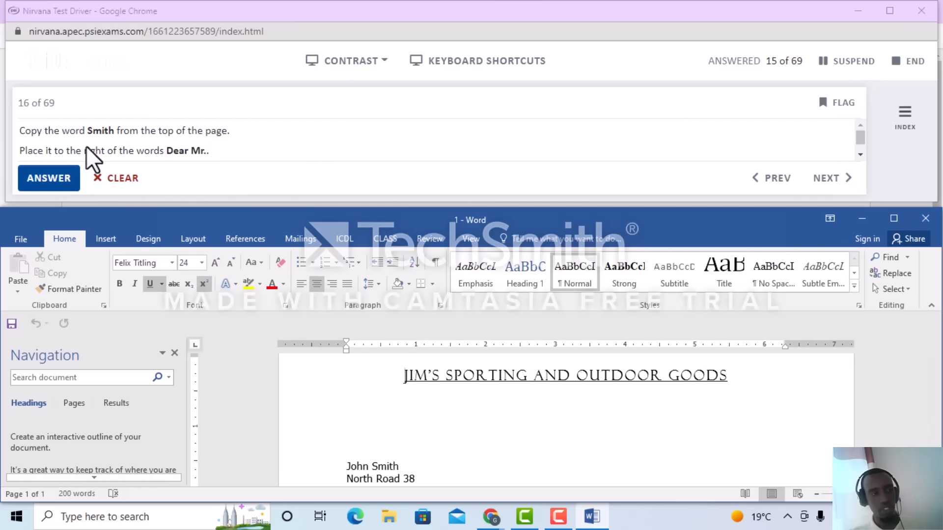
- Copy the recipient's surname from the address block to after "Dear Mr." and submit the answer to question 16
left_click(897, 225)
left_click_drag(410, 259, 373, 258)
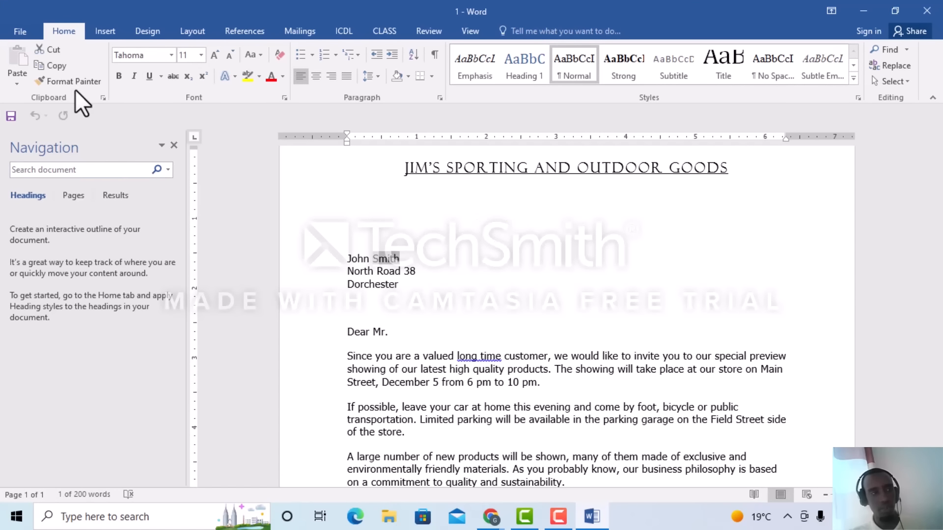
left_click(59, 67)
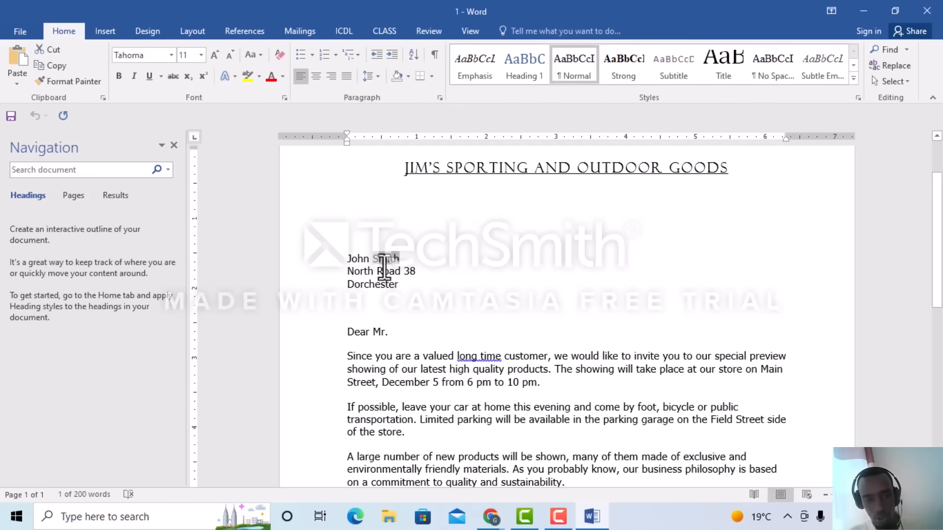
left_click(393, 332)
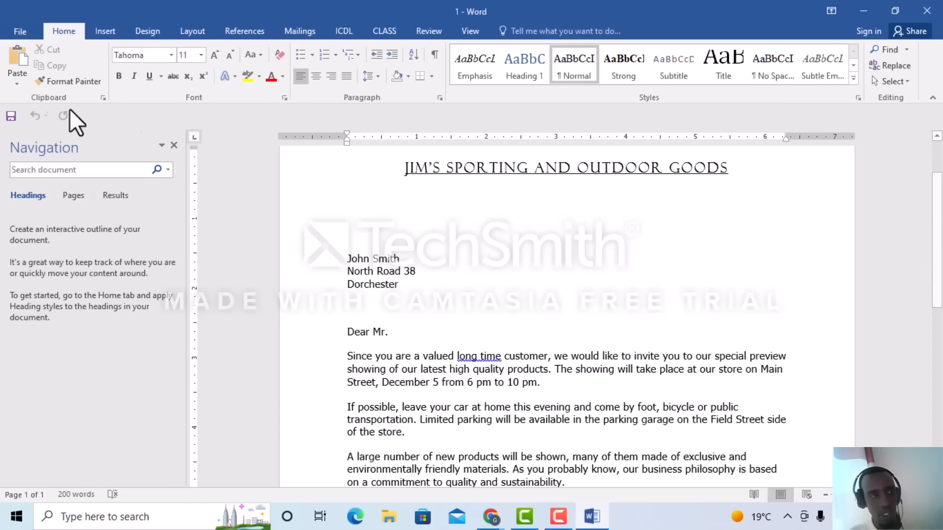
left_click(16, 57)
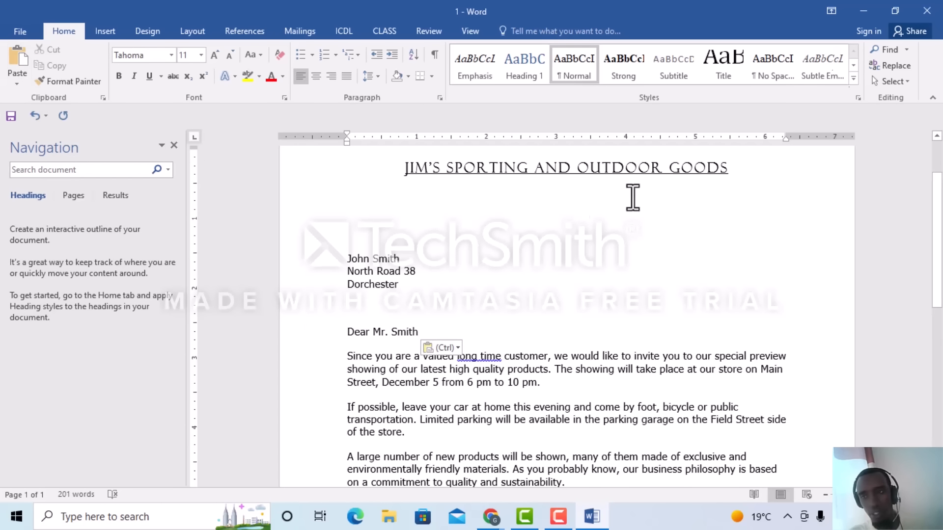
left_click(897, 11)
left_click(36, 183)
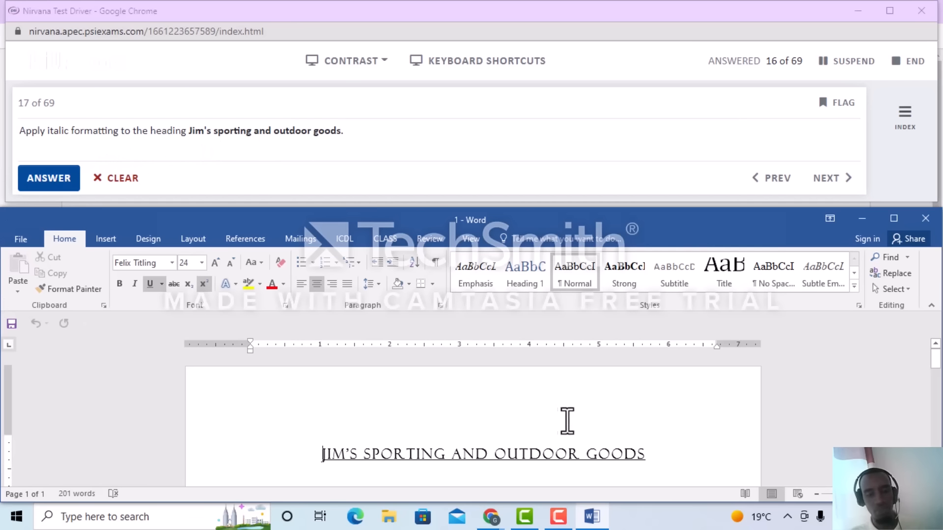
- Apply italic formatting to the heading "Jim's sporting and outdoor goods" and submit the answer to question 17
left_click_drag(659, 455, 320, 449)
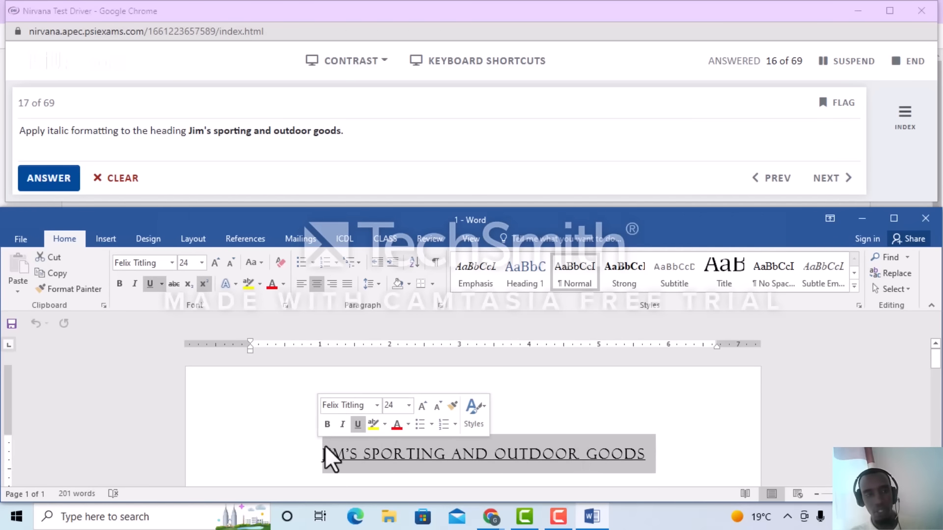
left_click(135, 284)
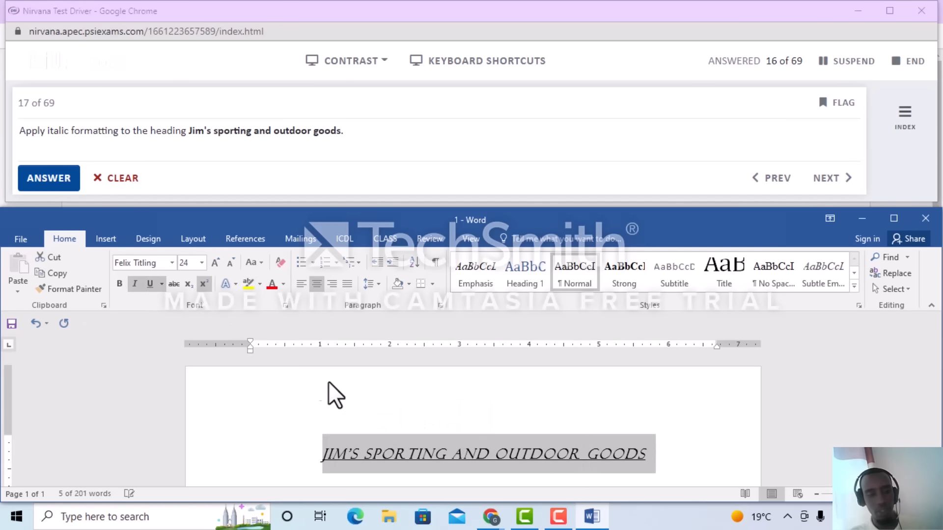
left_click(87, 199)
left_click(59, 181)
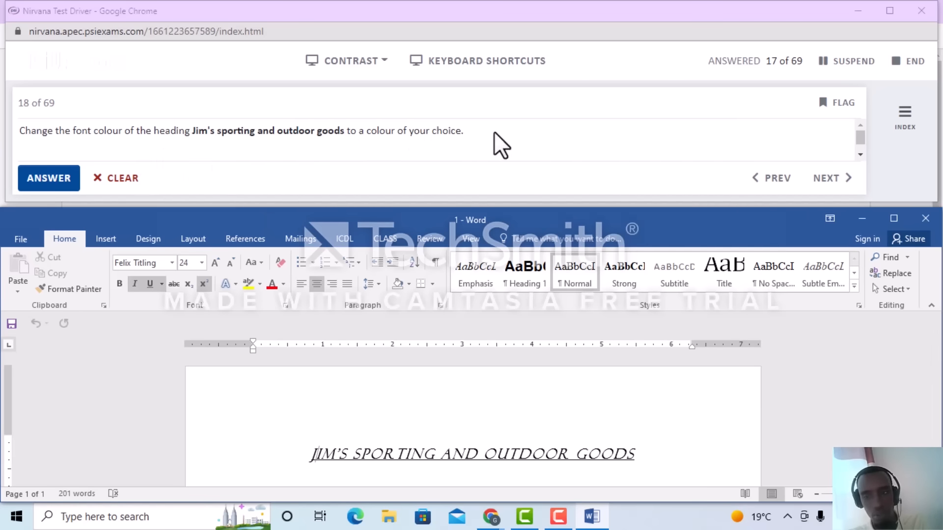
- Change the font colour of the heading "Jim's sporting and outdoor goods" to standard dark red and submit the answer to question 18
left_click(892, 219)
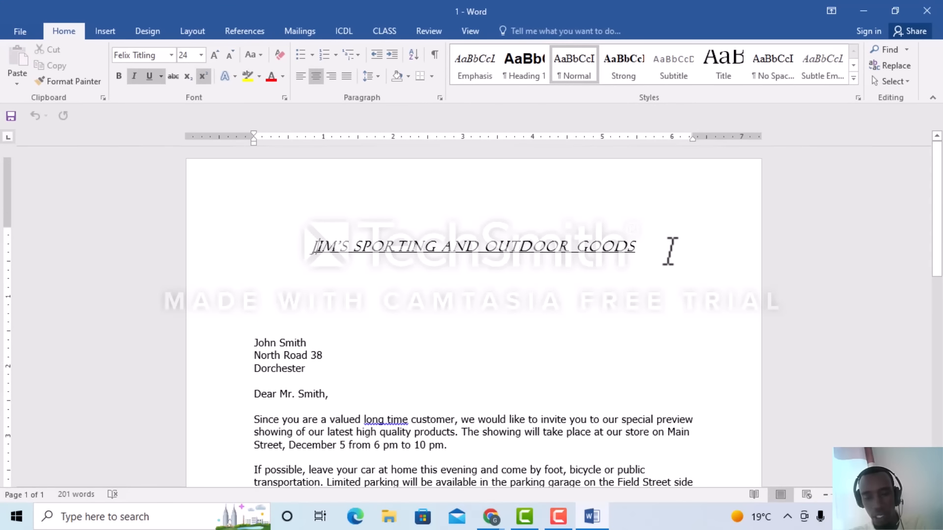
left_click_drag(670, 251, 257, 238)
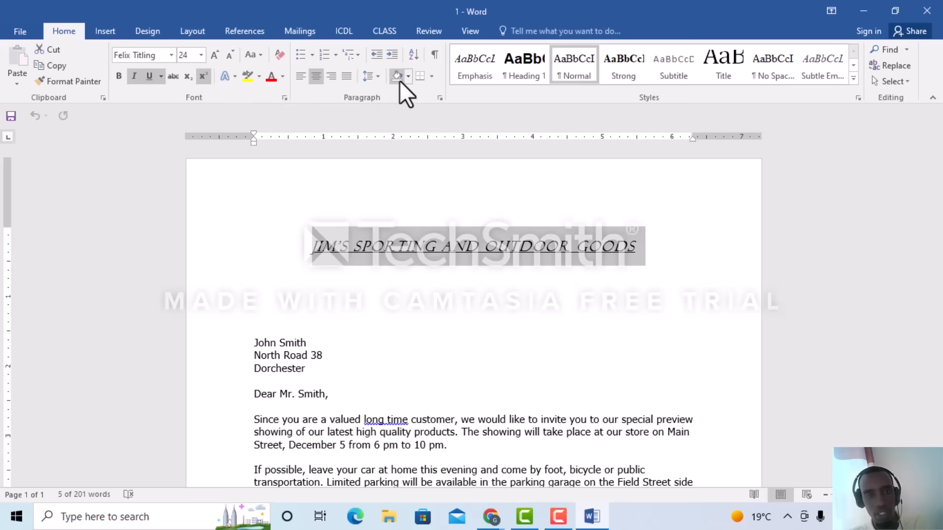
left_click(281, 79)
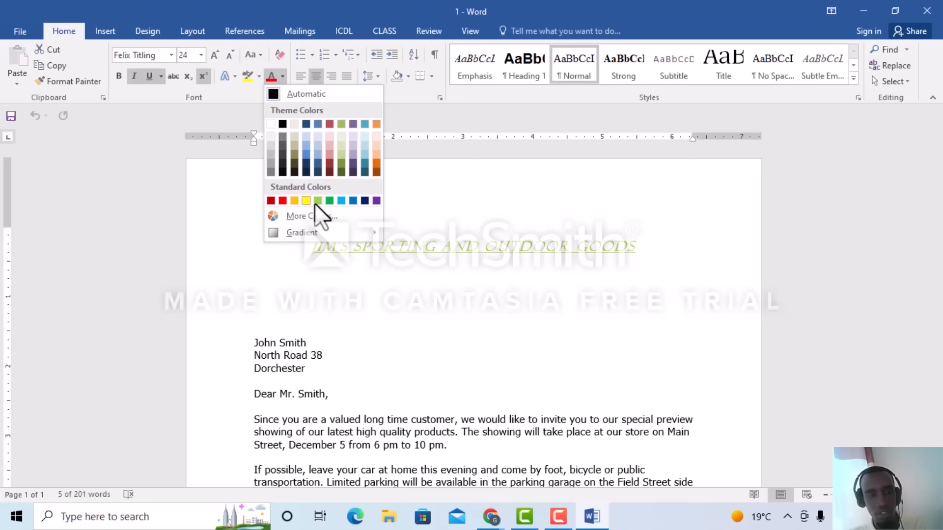
left_click(270, 201)
left_click(895, 10)
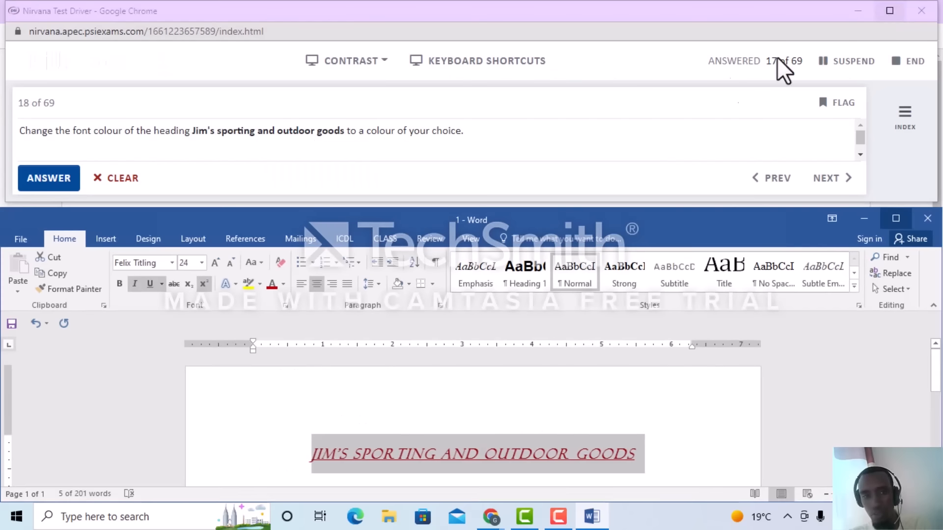
left_click(61, 181)
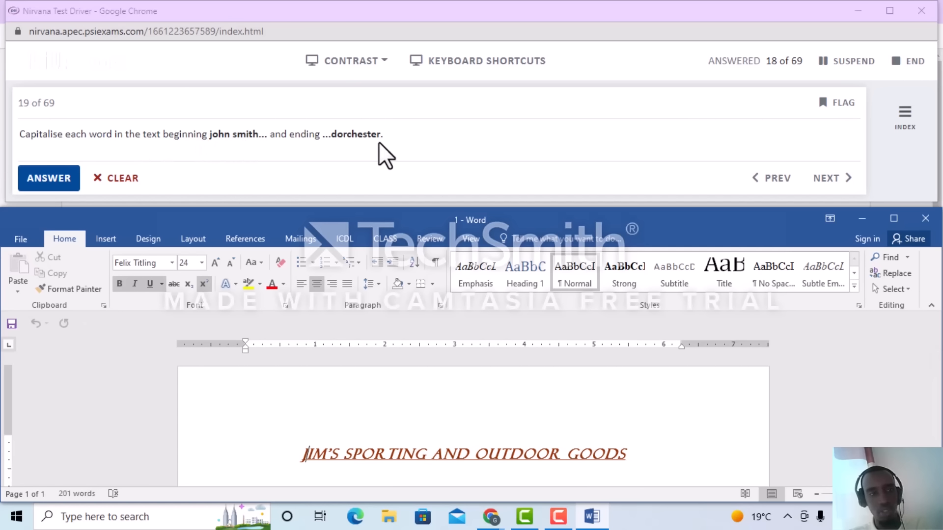
- Apply Capitalize Each Word to the recipient's name and address lines and submit the answer to question 19
left_click(894, 218)
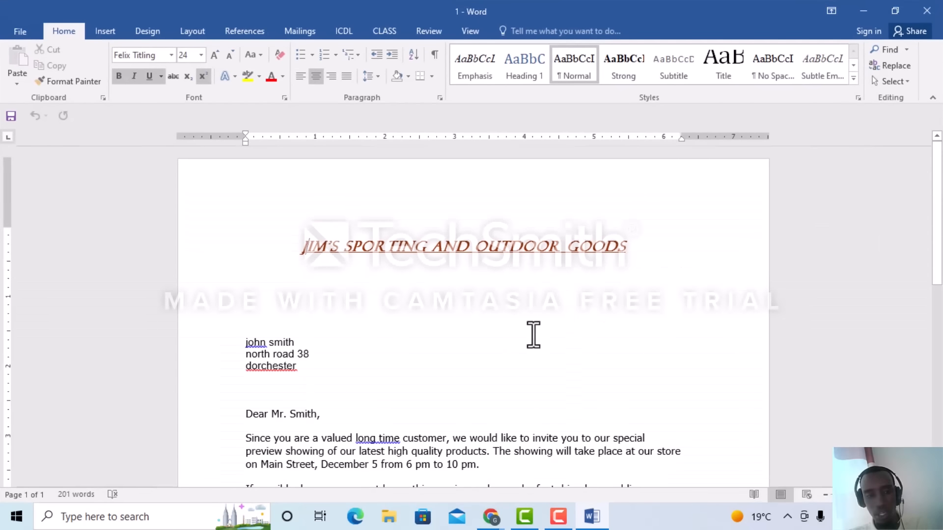
scroll(540, 334, "down", 2)
left_click_drag(303, 306, 231, 279)
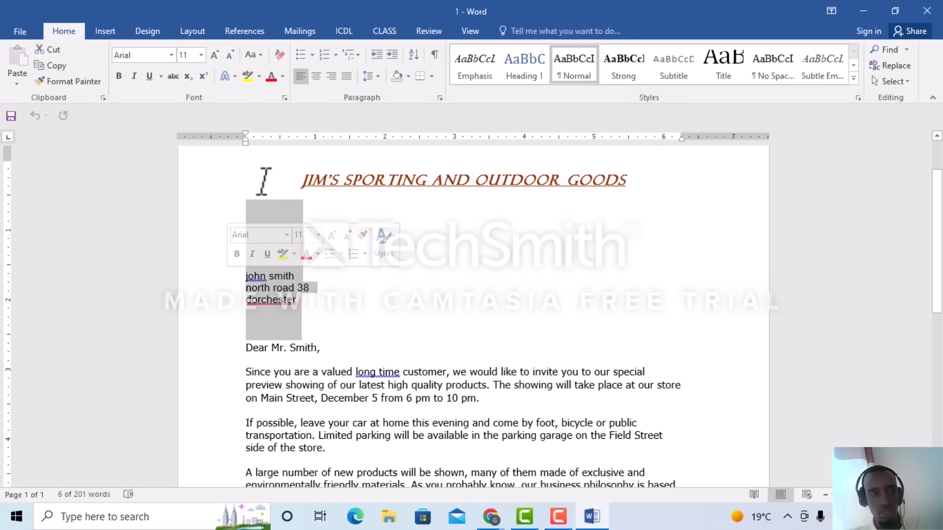
left_click(253, 55)
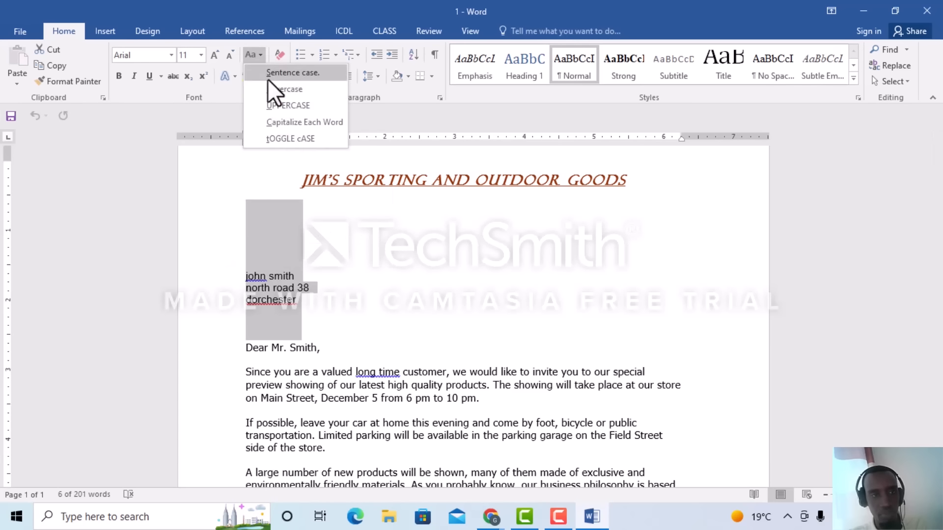
left_click(308, 122)
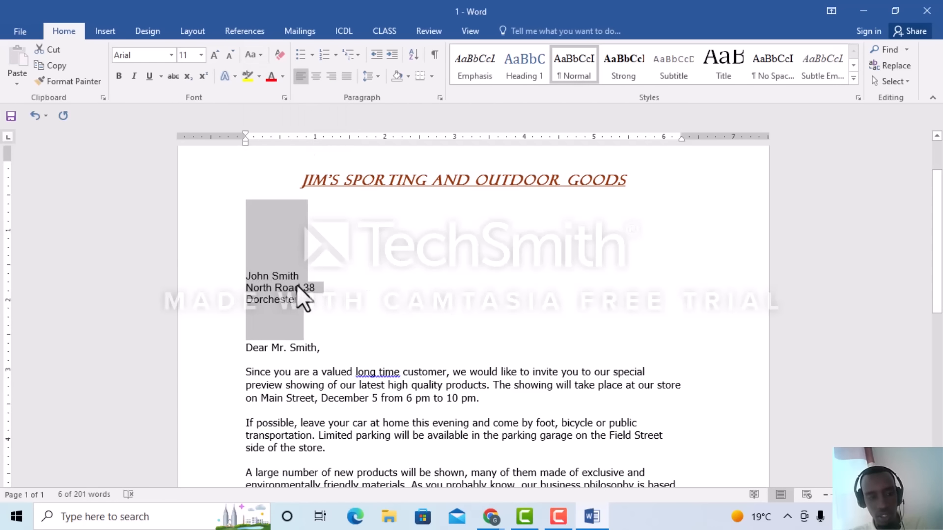
left_click(895, 11)
left_click(43, 181)
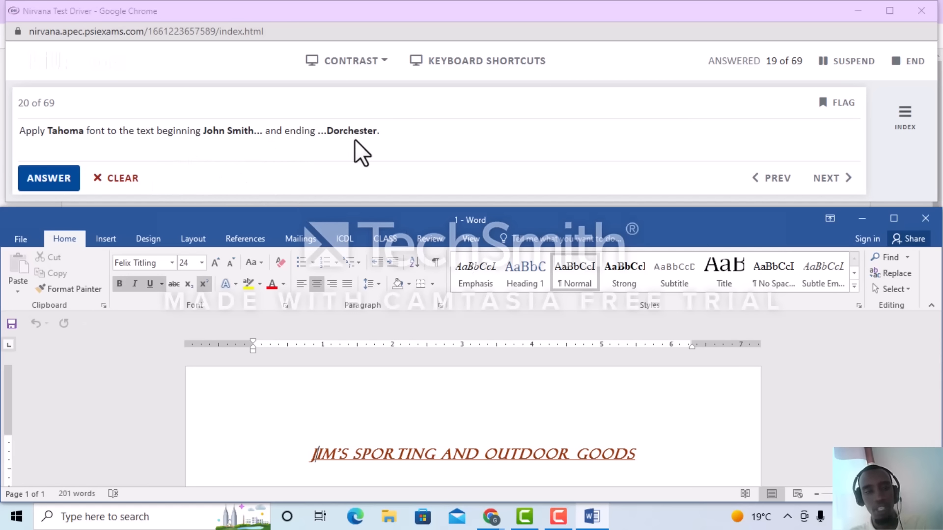
- Apply the Tahoma font to the recipient's name and address lines ending in "Dorchester" and submit the answer to question 20
left_click(894, 218)
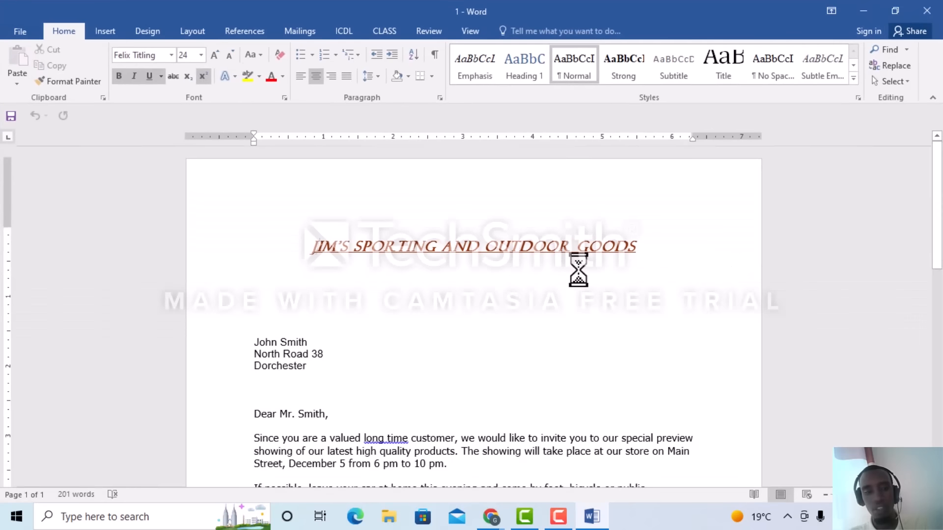
left_click_drag(320, 374, 257, 337)
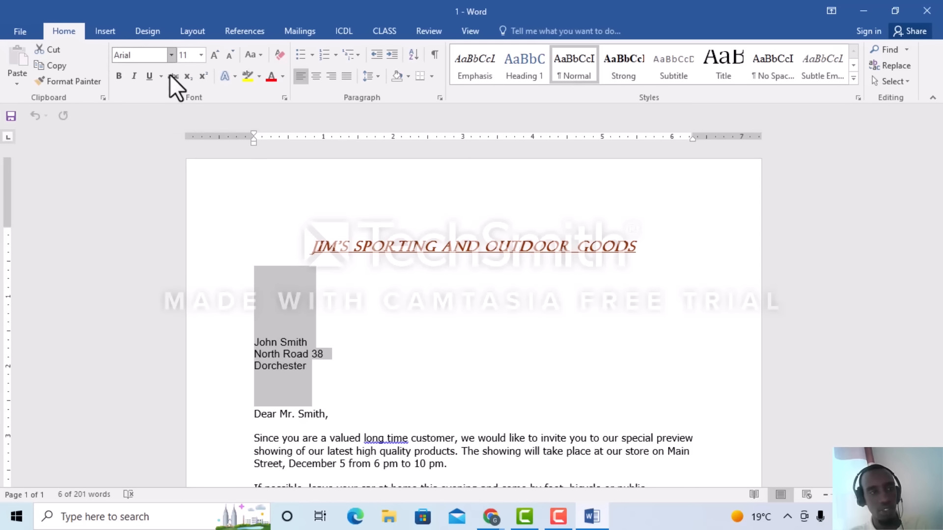
left_click(172, 55)
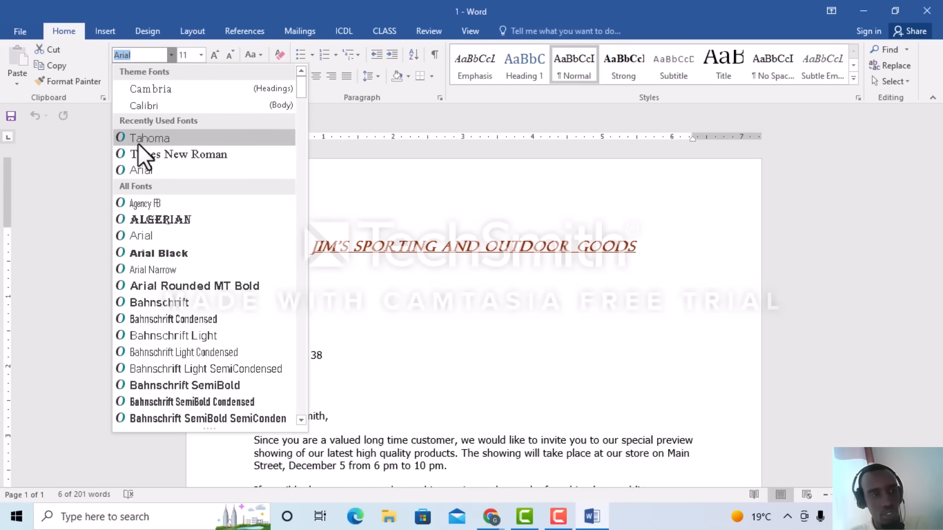
left_click(186, 140)
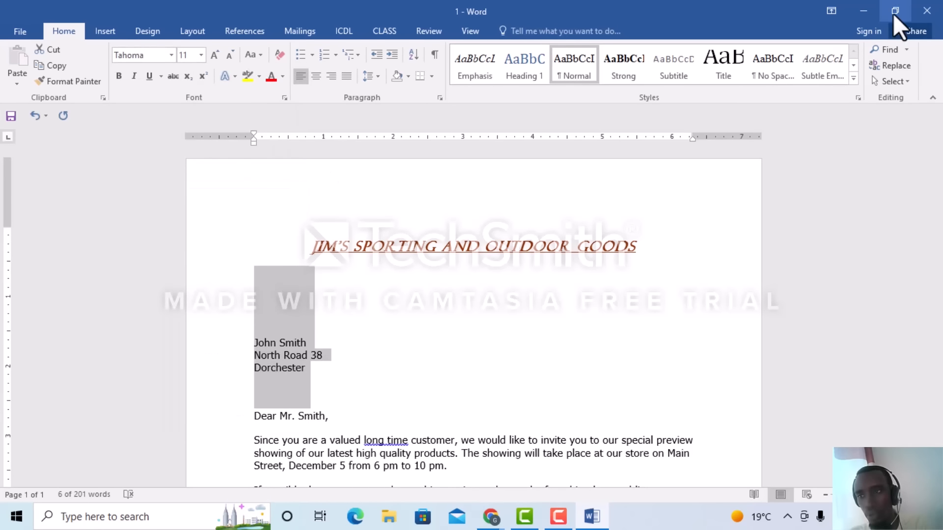
left_click(894, 10)
left_click(71, 173)
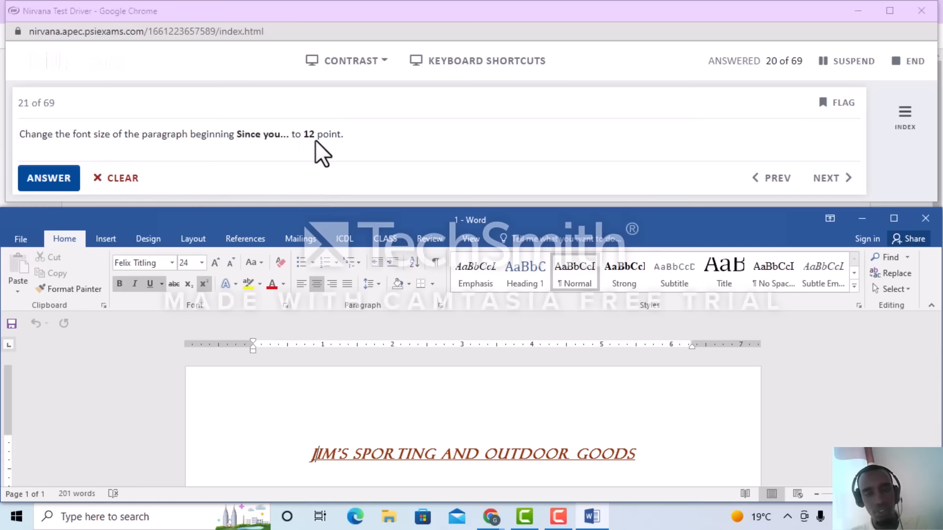
- Set the font size of the paragraph beginning "Since you" to 12 point and submit the answer to question 21
left_click(893, 219)
scroll(437, 224, "down", 4)
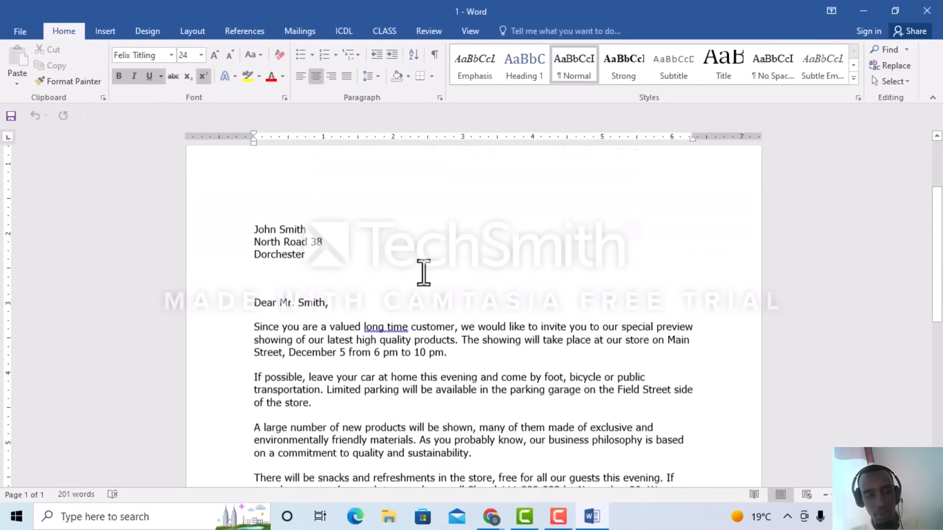
triple_click(412, 326)
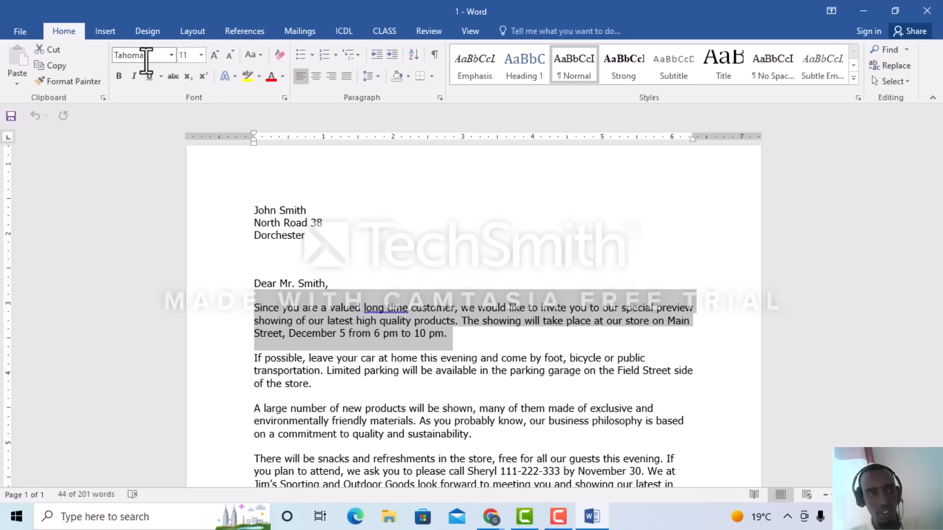
left_click(201, 55)
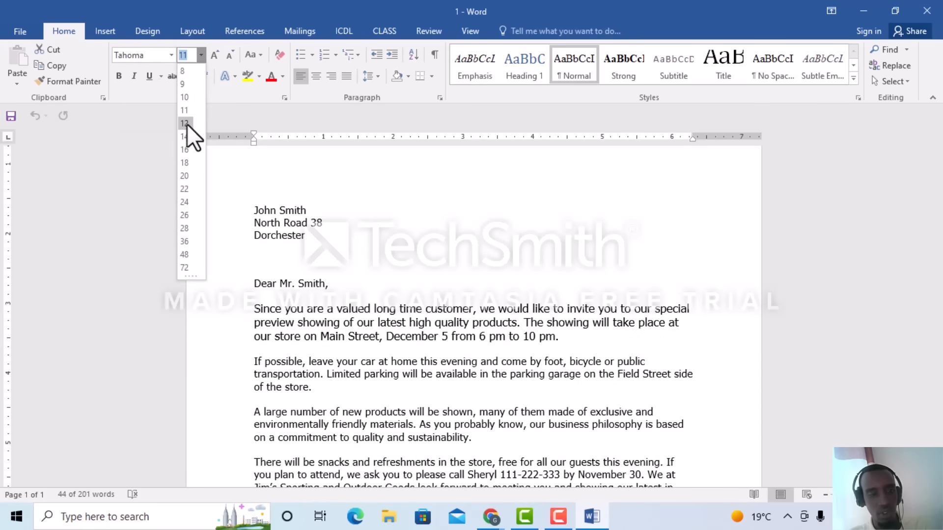
left_click(185, 123)
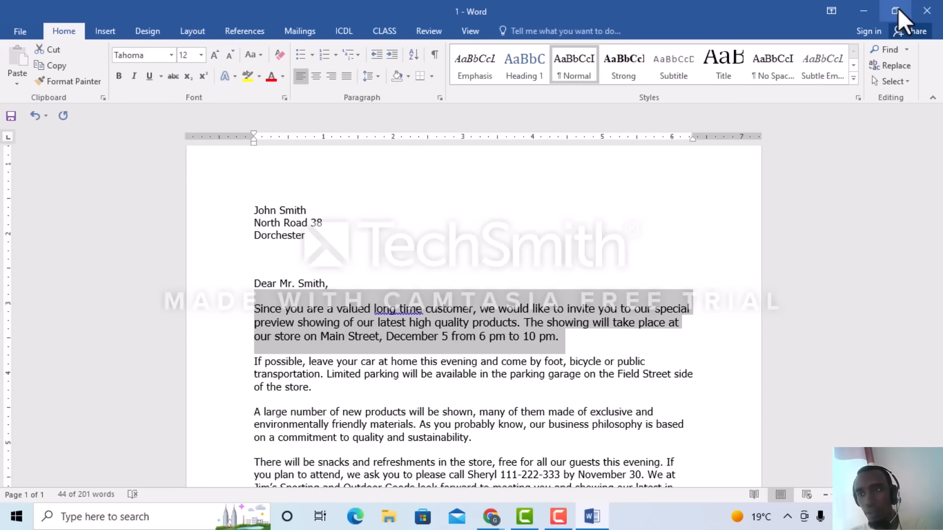
left_click(894, 10)
left_click(49, 178)
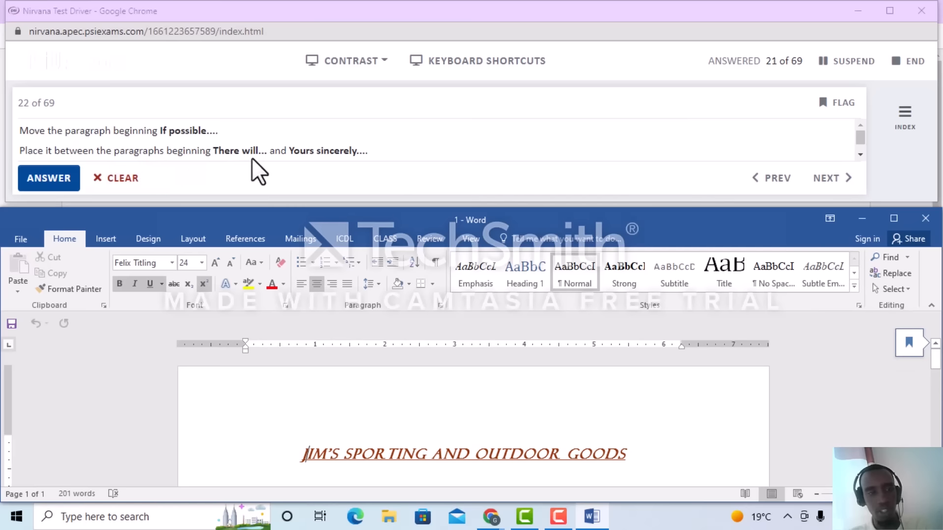
- Move the paragraph beginning "If possible" between the paragraphs beginning "There will" and "Yours sincerely"
left_click(892, 218)
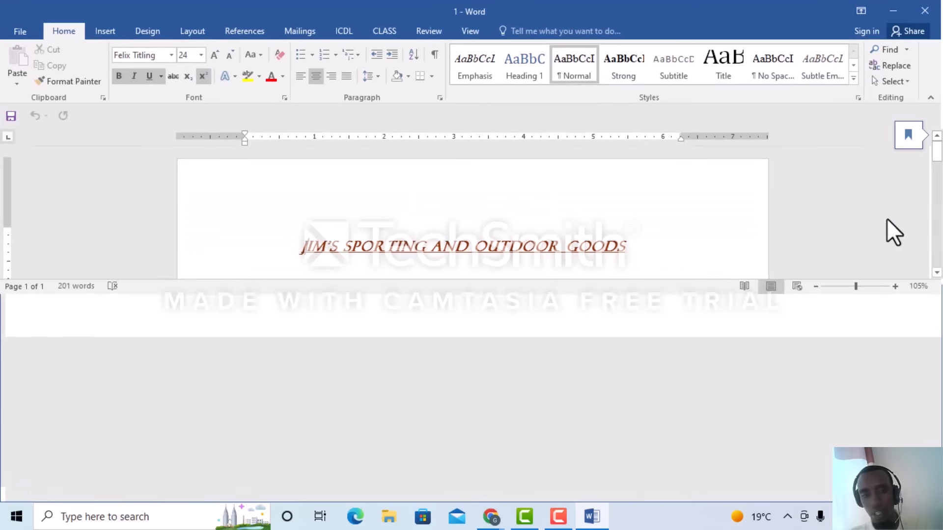
scroll(504, 301, "down", 3)
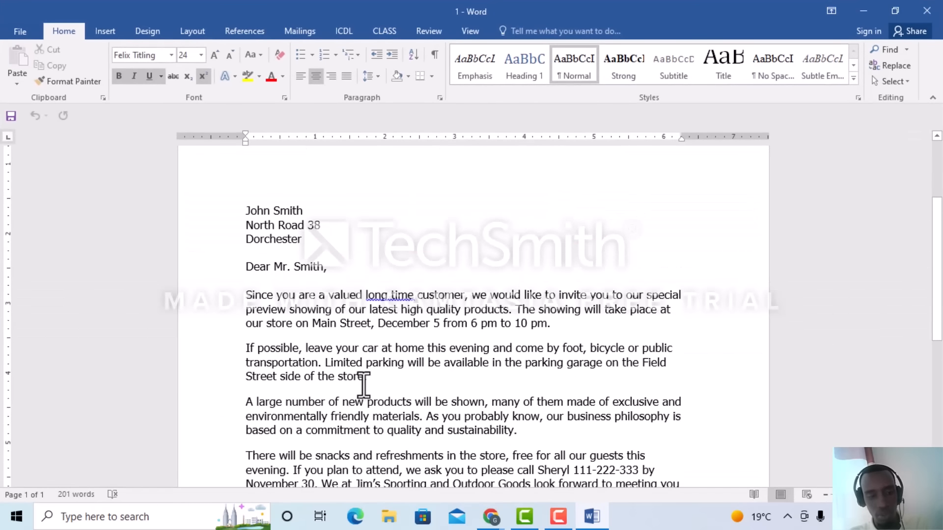
triple_click(358, 379)
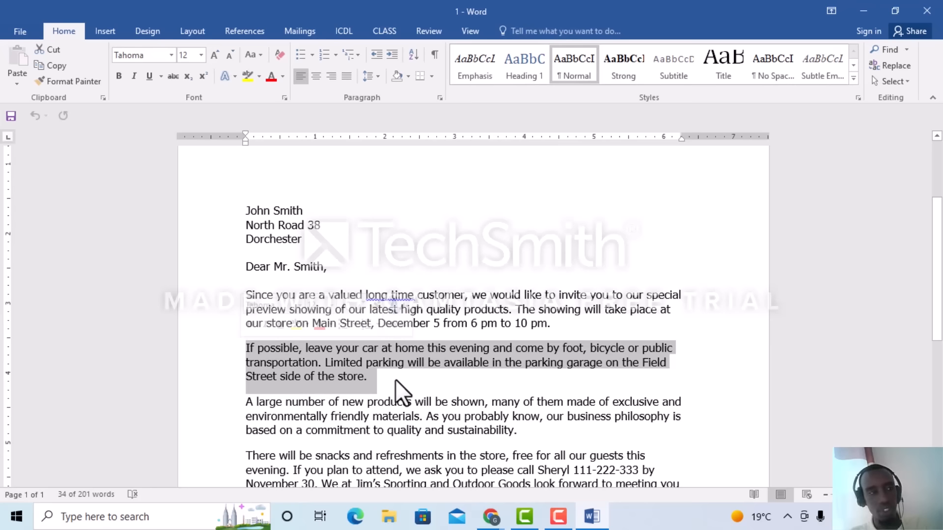
left_click(58, 49)
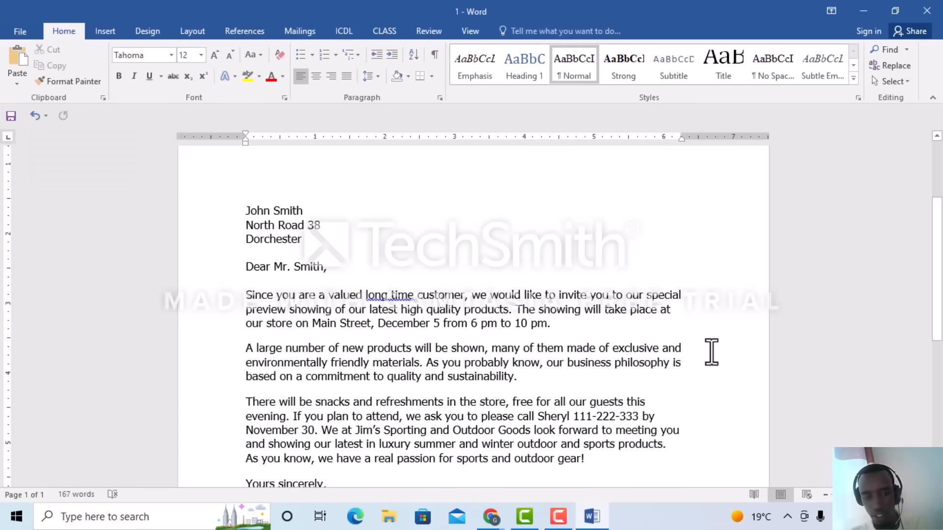
scroll(722, 360, "down", 1)
scroll(721, 360, "down", 4)
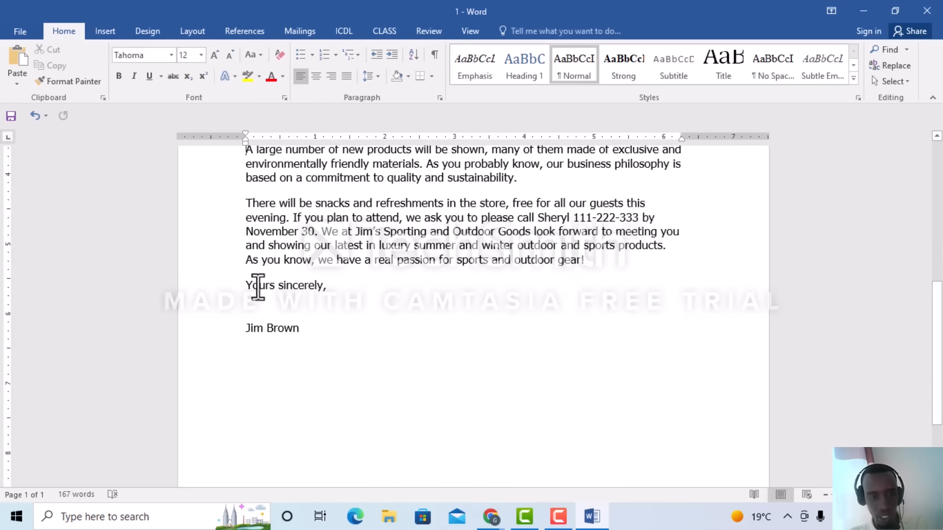
left_click(589, 265)
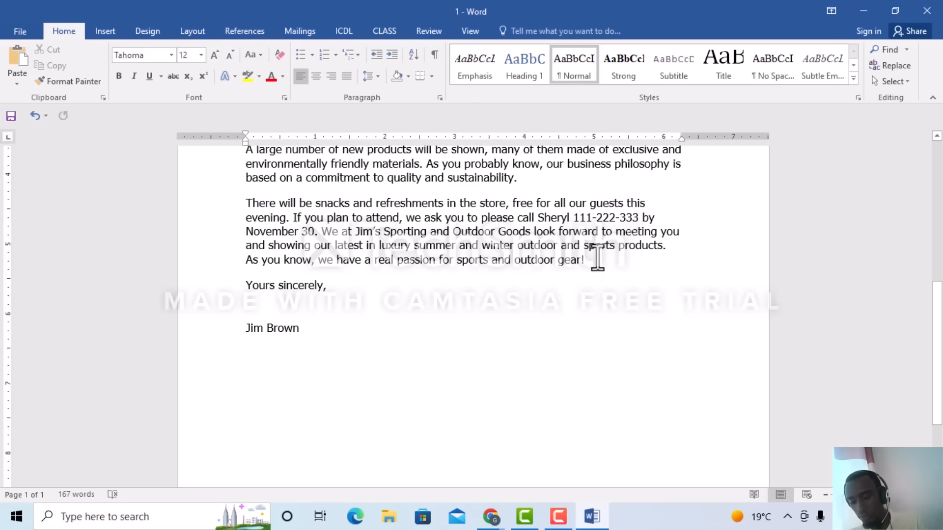
key("Return")
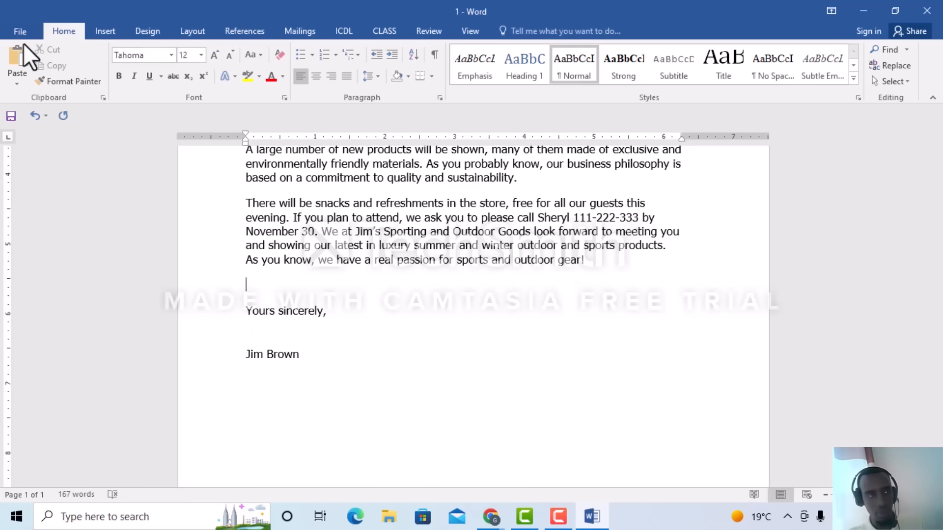
left_click(16, 58)
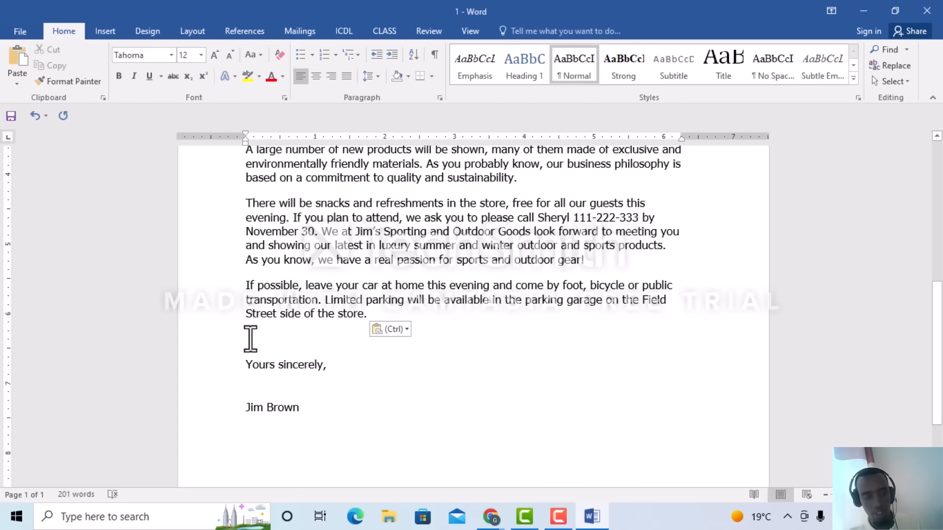
- Remove the extra blank line above "Yours sincerely" and submit the answer to question 22
key("Delete")
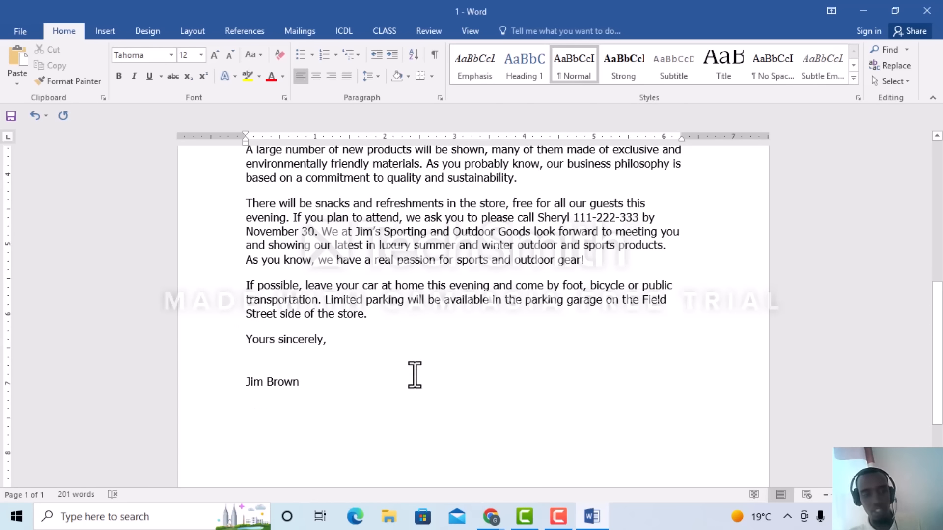
left_click(895, 11)
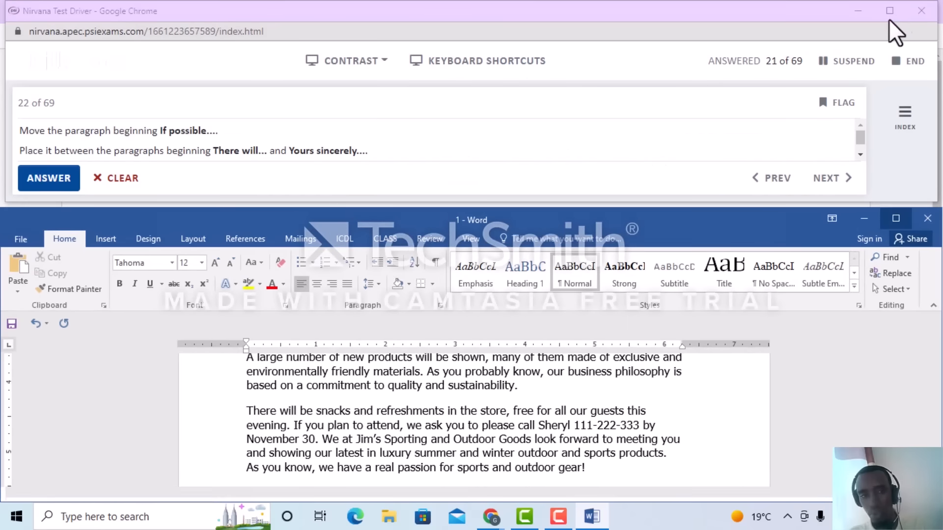
left_click(49, 179)
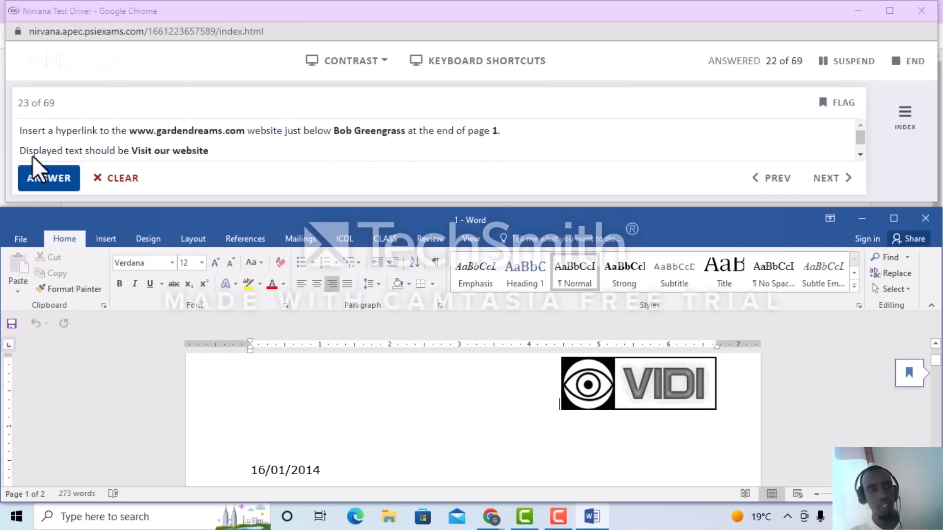
left_click(557, 518)
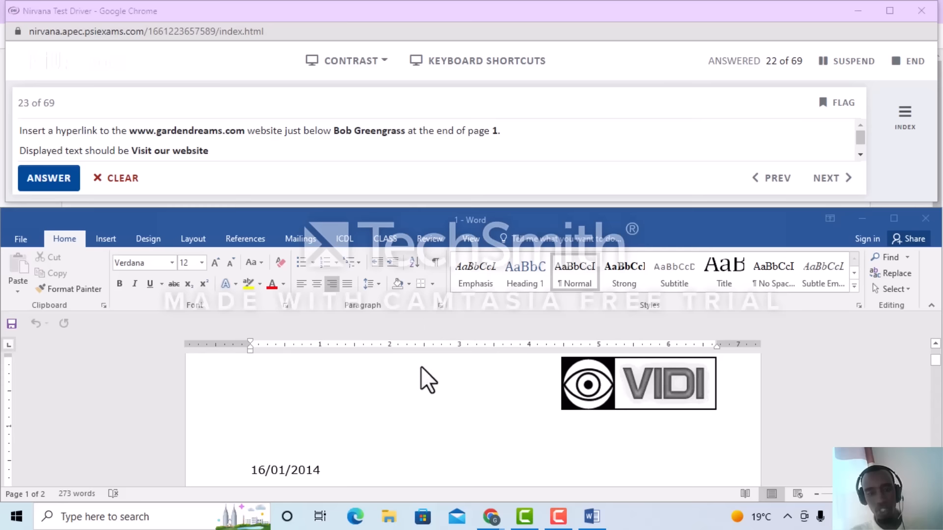
- Place the insertion point on the empty line just below the sales manager's signature on page 1 and delete the following character
scroll(432, 405, "down", 5)
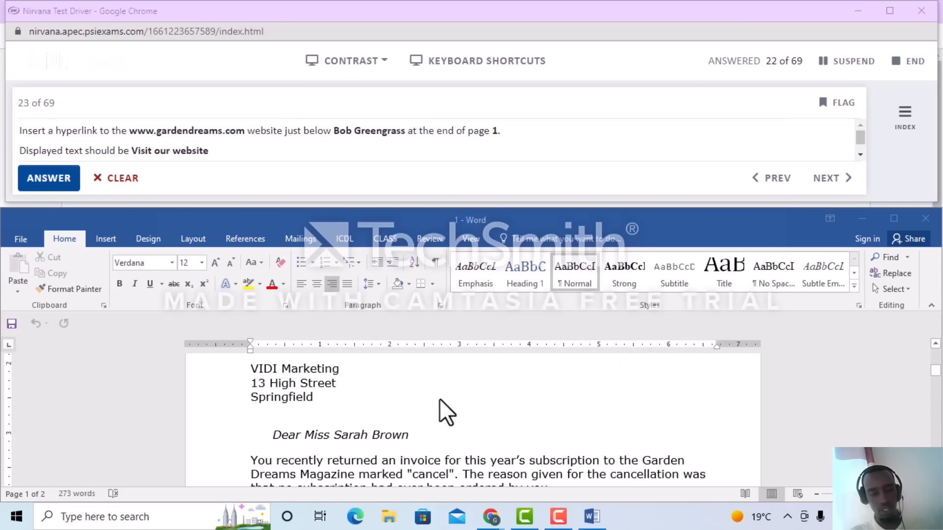
scroll(440, 399, "down", 3)
left_click(893, 217)
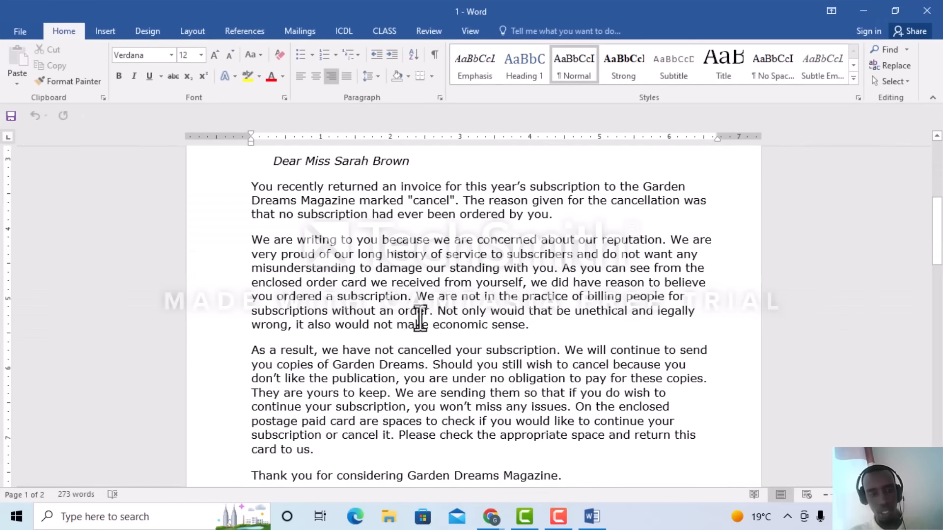
scroll(431, 313, "down", 8)
left_click(273, 249)
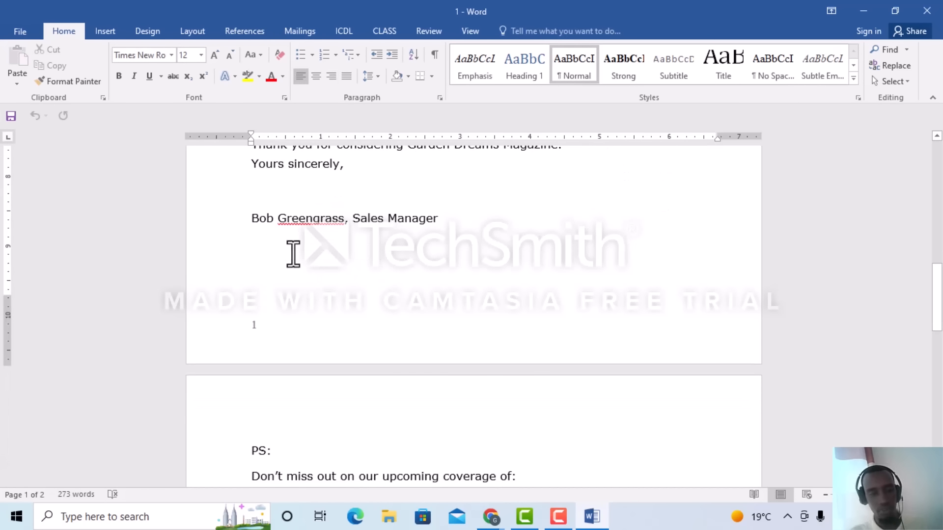
key("Delete")
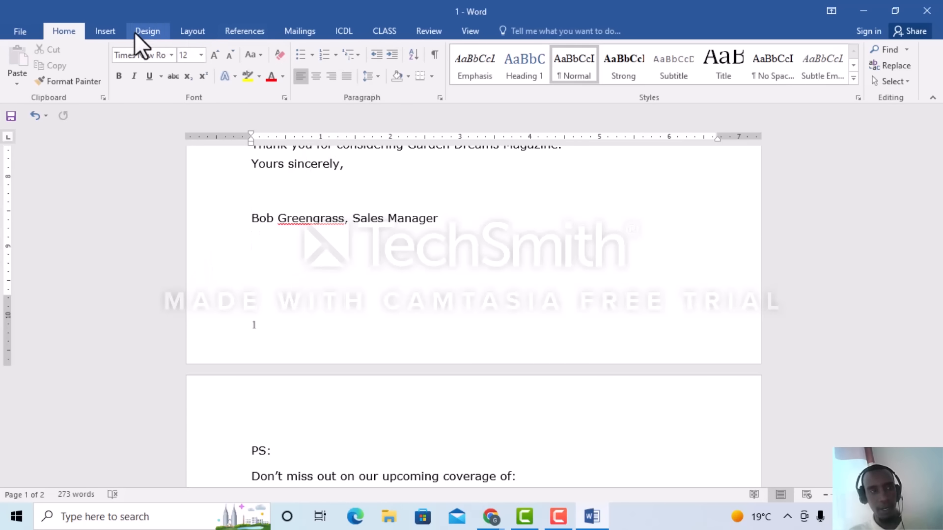
left_click(107, 32)
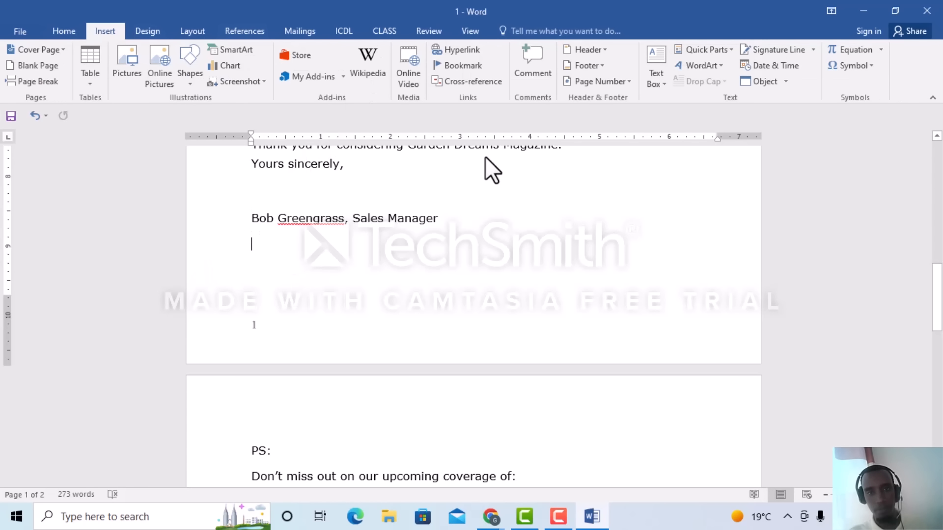
left_click(464, 51)
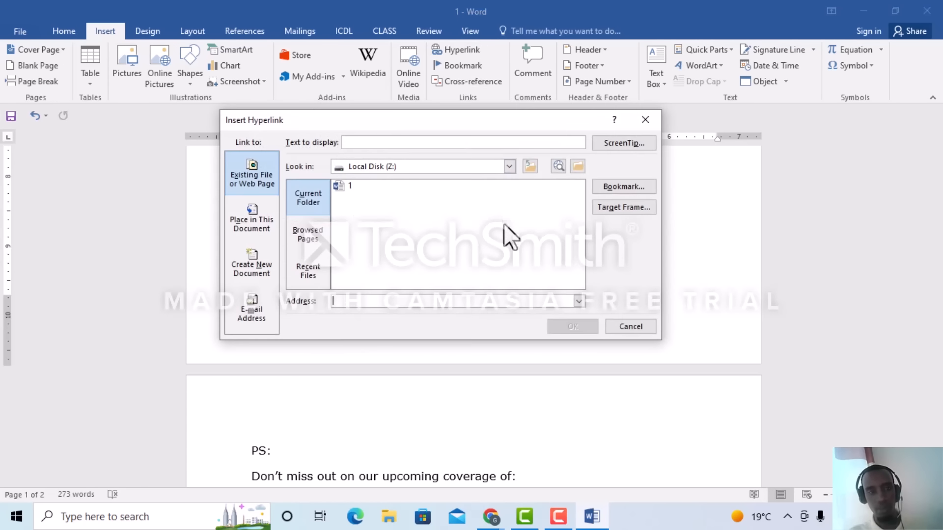
left_click(390, 143)
type("Visit ou")
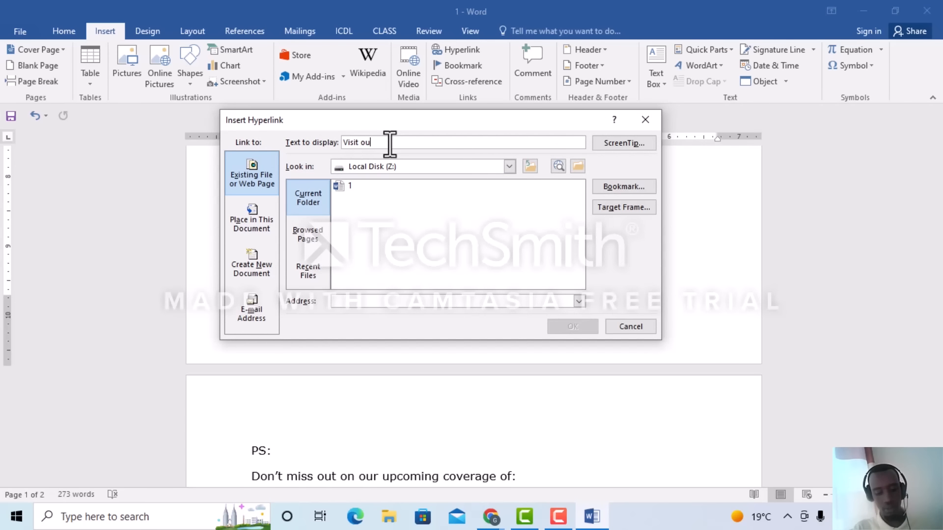
type("r website")
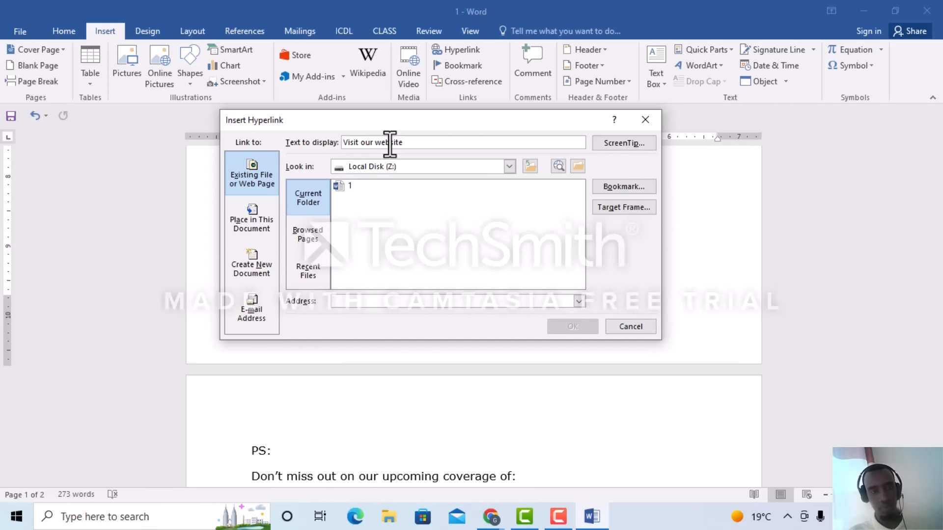
left_click(369, 300)
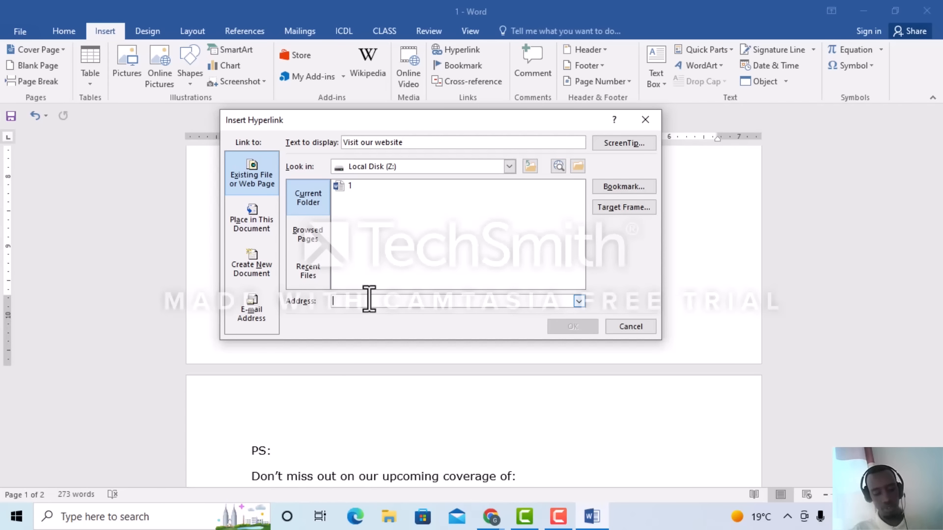
type("www.")
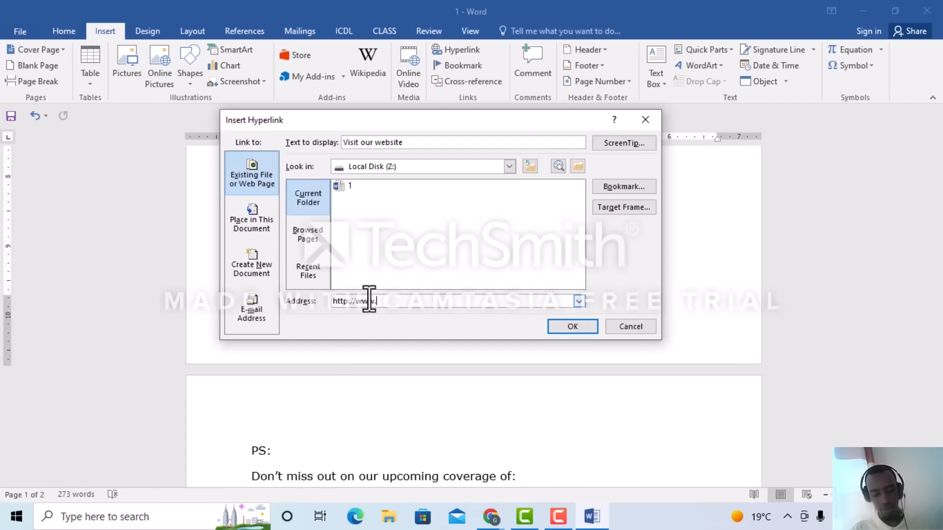
type("gardendreams")
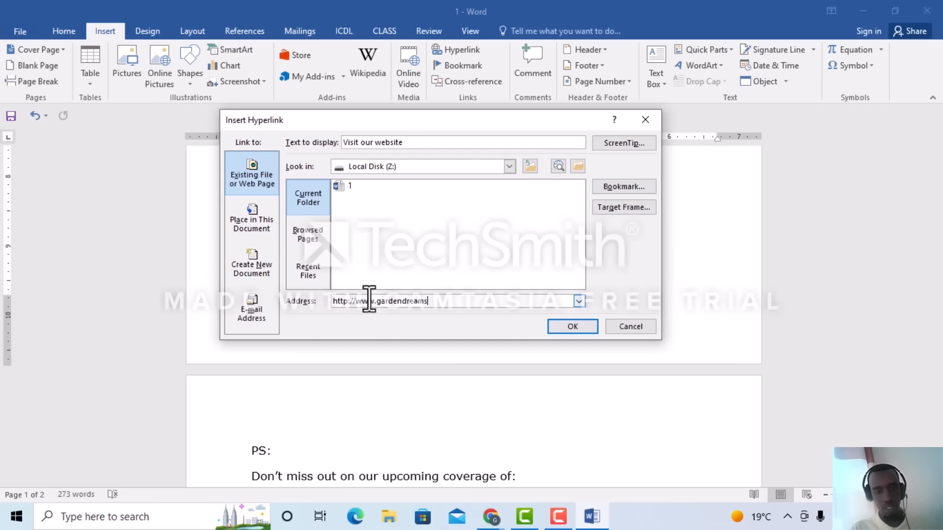
type(".com")
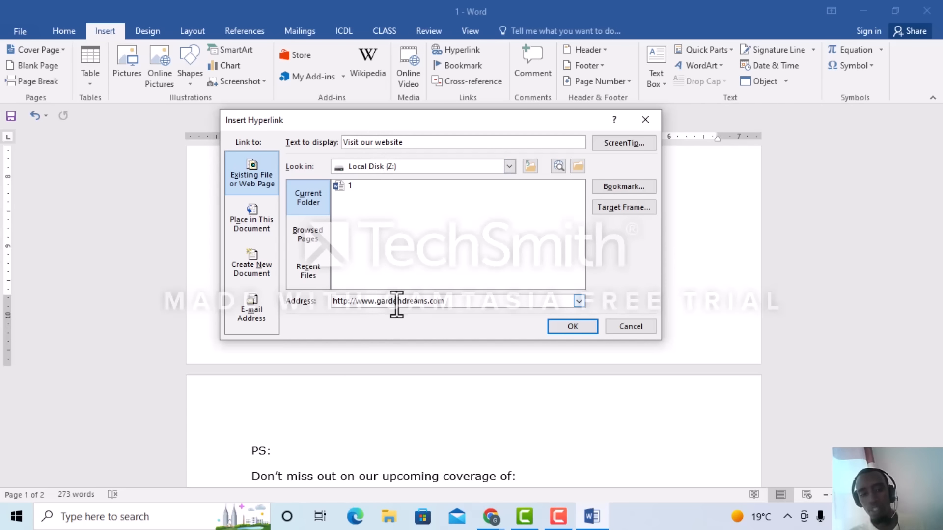
left_click(564, 327)
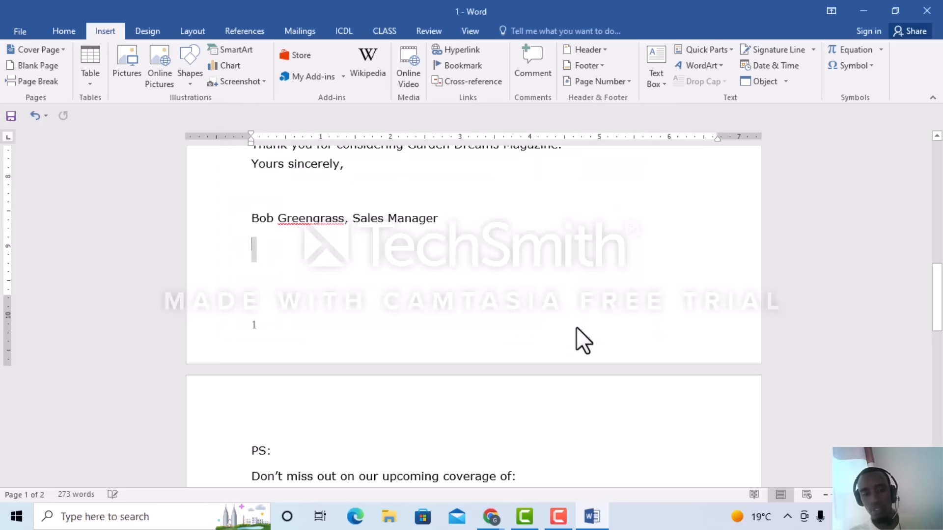
- Return to the assessment window and submit the hyperlink answer to question 23
mouse_move(316, 254)
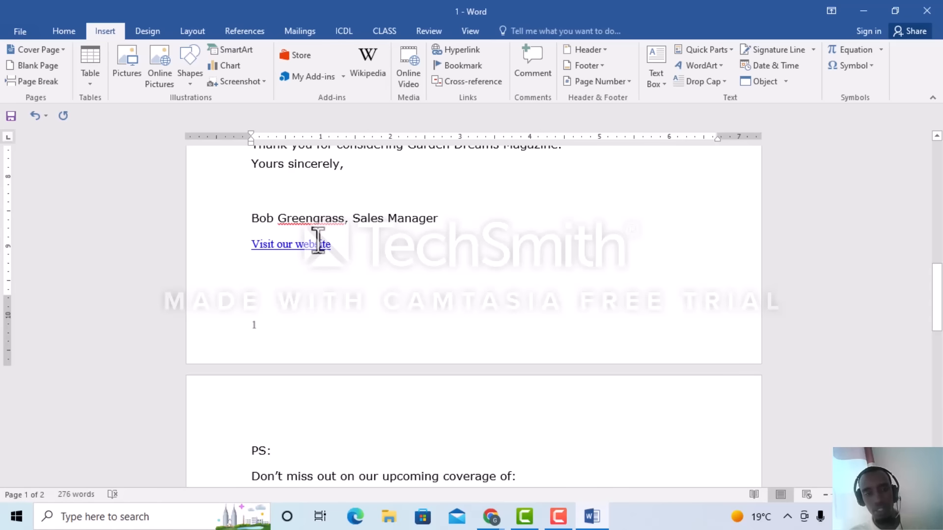
left_click(894, 11)
left_click(44, 177)
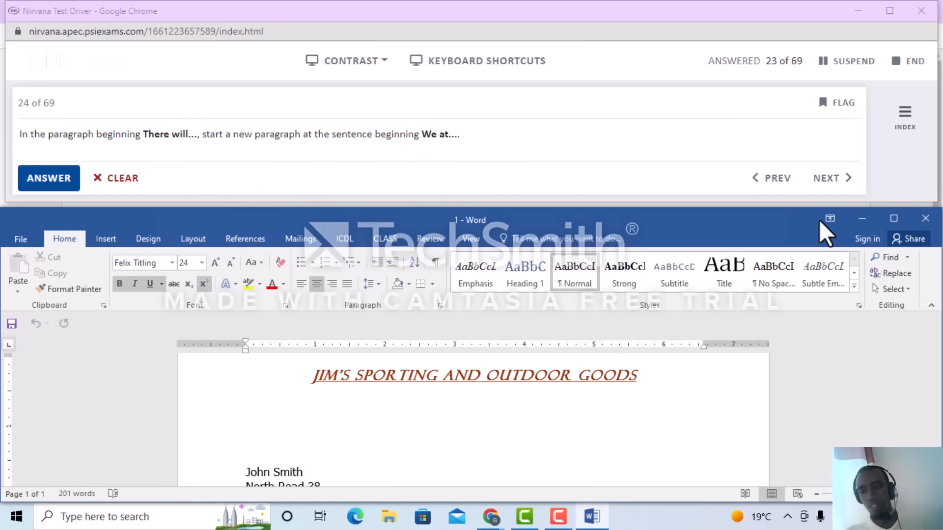
- Start a new paragraph at the sentence beginning "We at" within the paragraph beginning "There will"
left_click(894, 218)
scroll(443, 365, "down", 2)
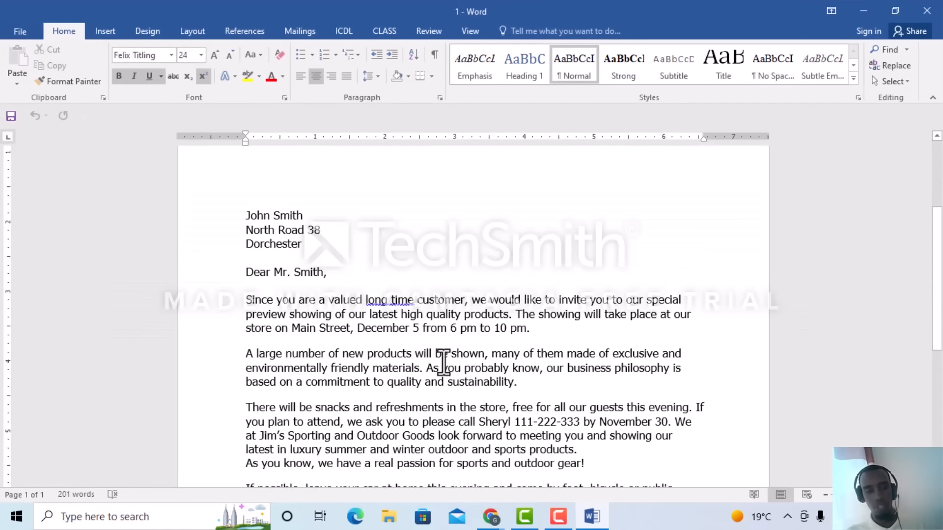
scroll(444, 366, "down", 2)
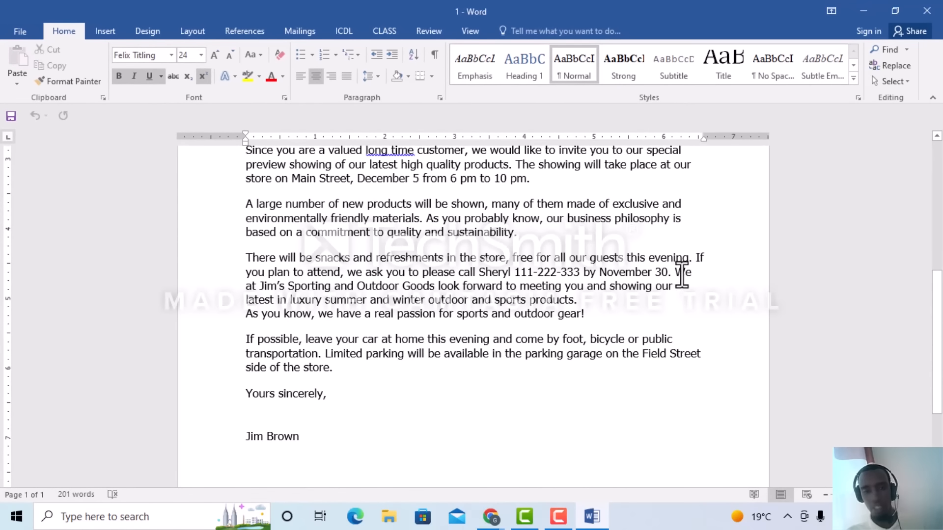
left_click(671, 273)
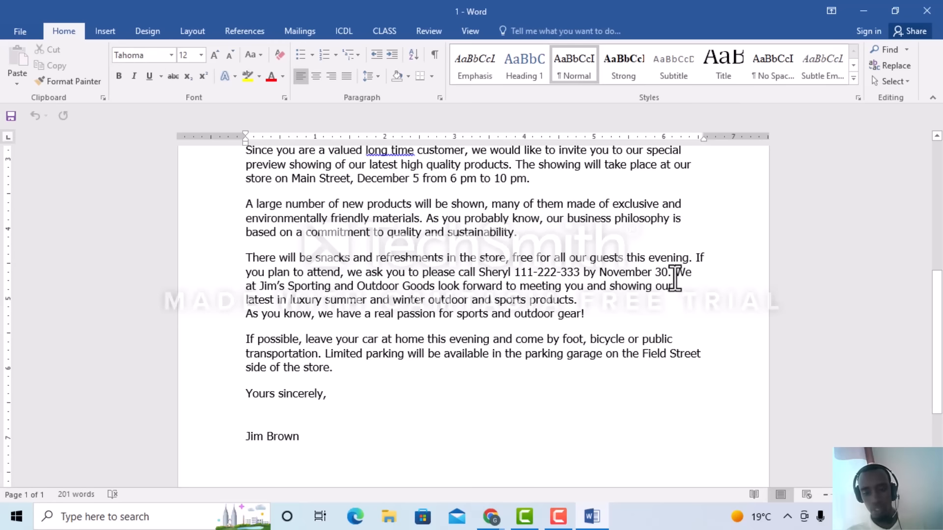
key("Return")
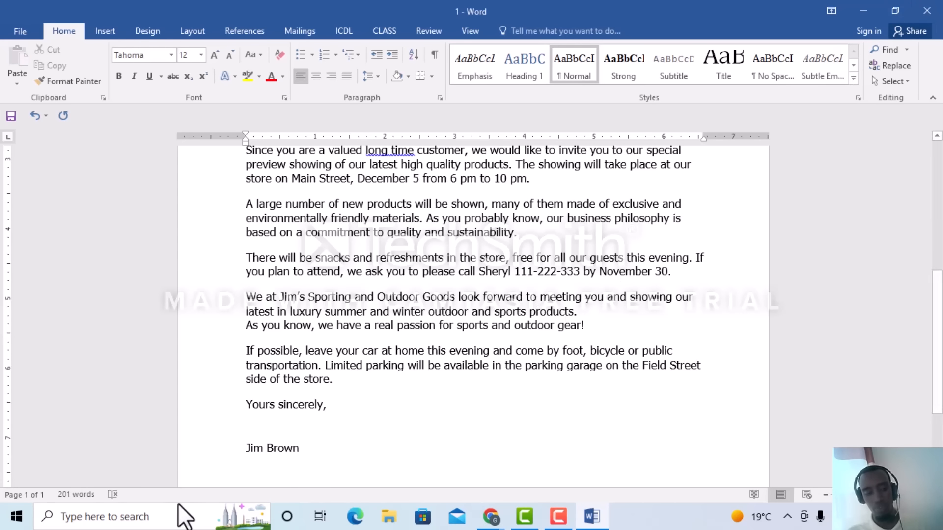
- Open the Windows On-Screen Keyboard to locate the Enter key, and close it again
left_click(154, 517)
type("onscree")
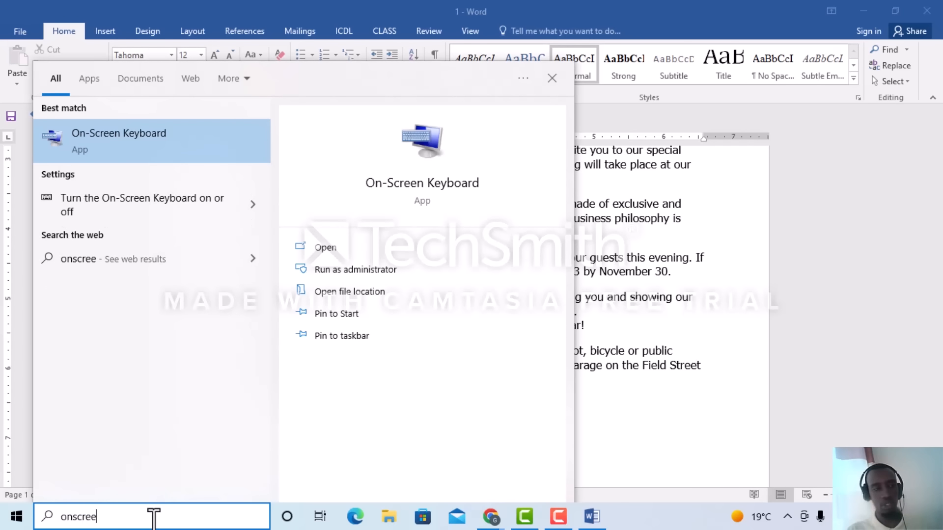
left_click(117, 134)
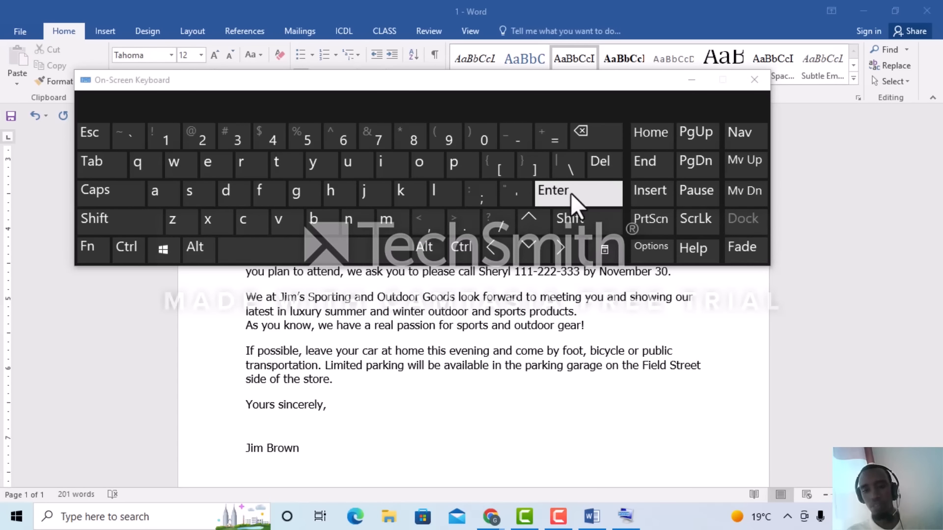
left_click(754, 79)
- Return to the assessment window and submit the answer to question 24
left_click(894, 10)
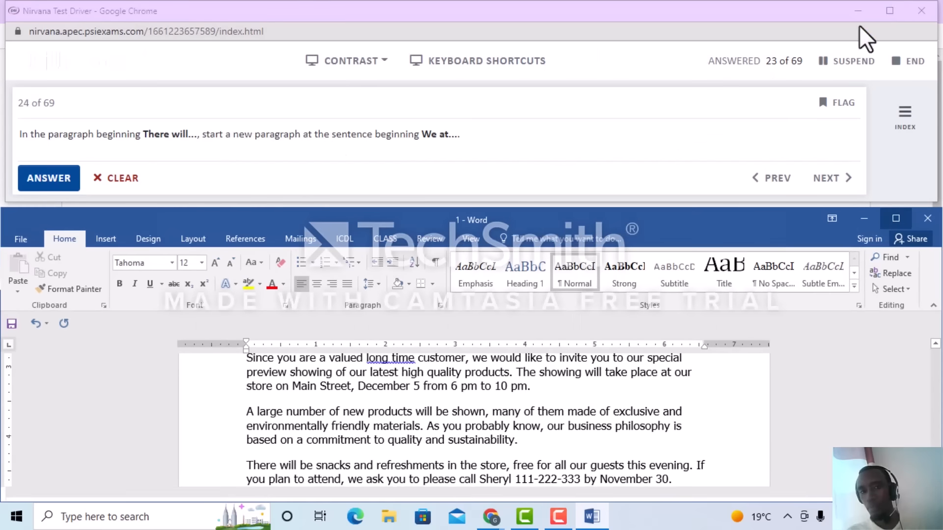
left_click(46, 177)
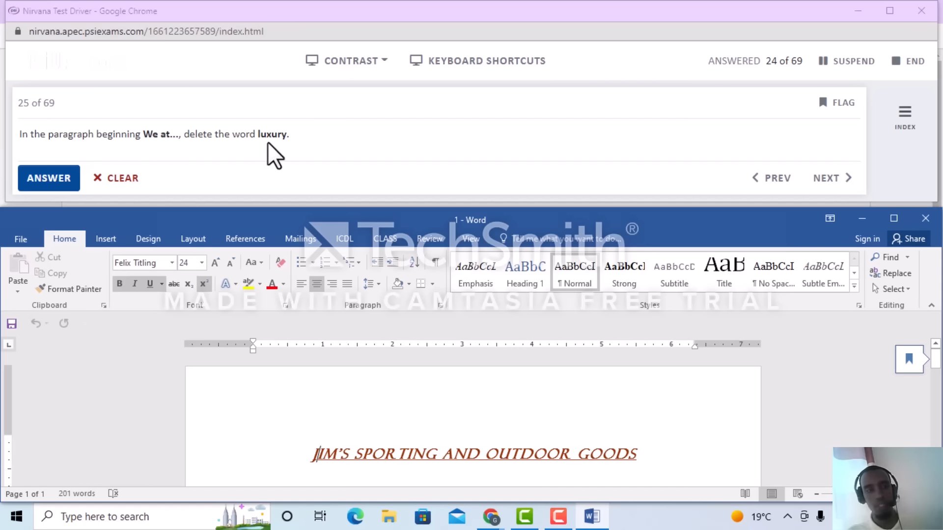
- Delete the word "luxury" in the paragraph beginning "We at" and submit the answer to question 25
left_click(894, 218)
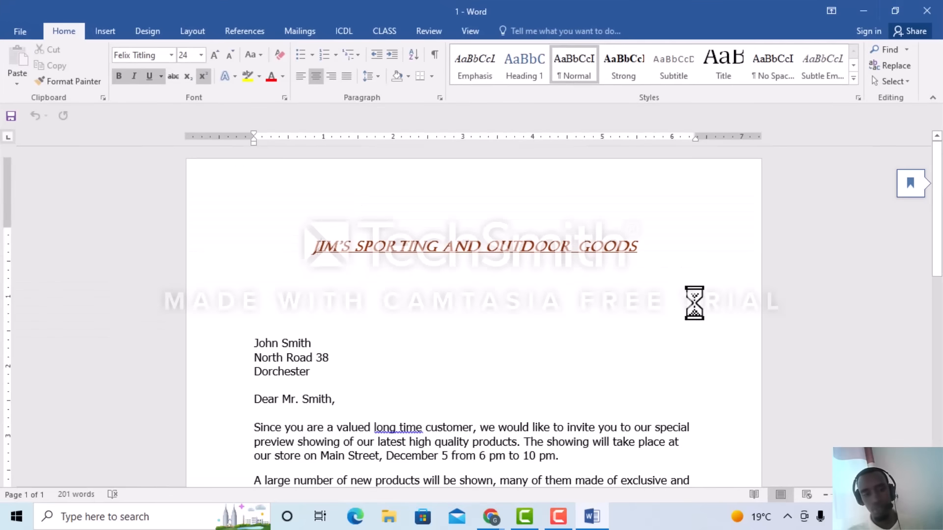
scroll(545, 388, "down", 5)
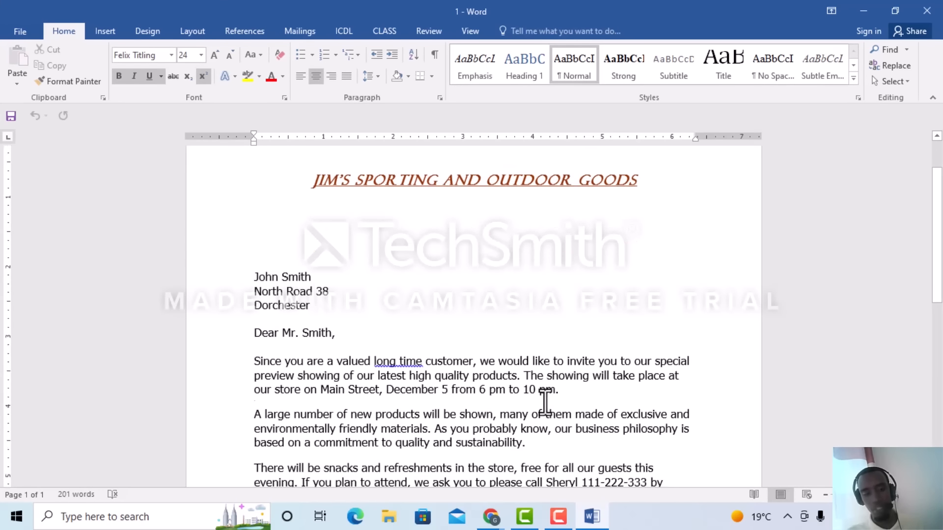
scroll(544, 378, "down", 2)
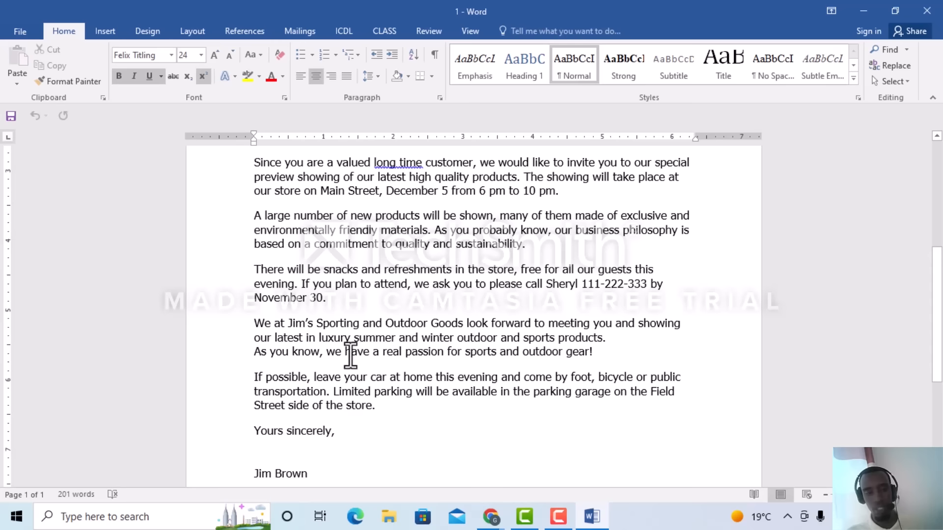
double_click(350, 339)
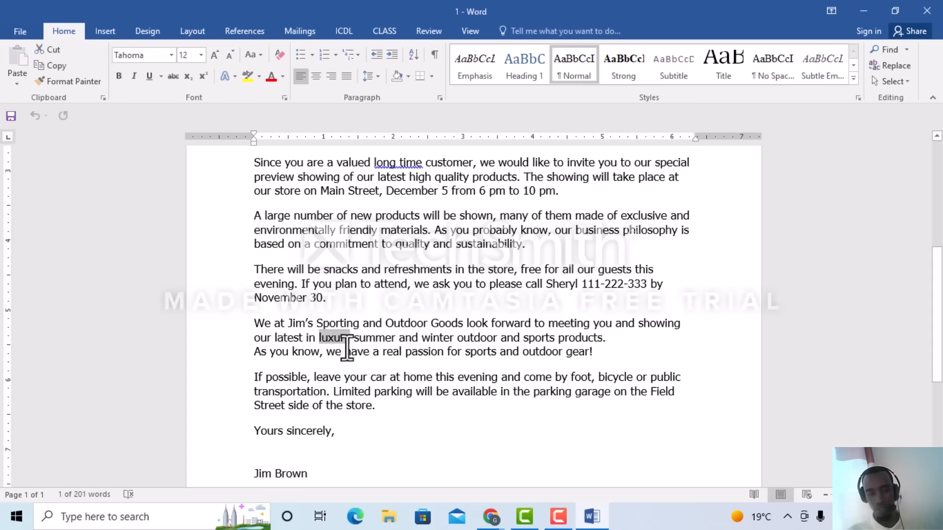
key("Delete")
left_click(894, 10)
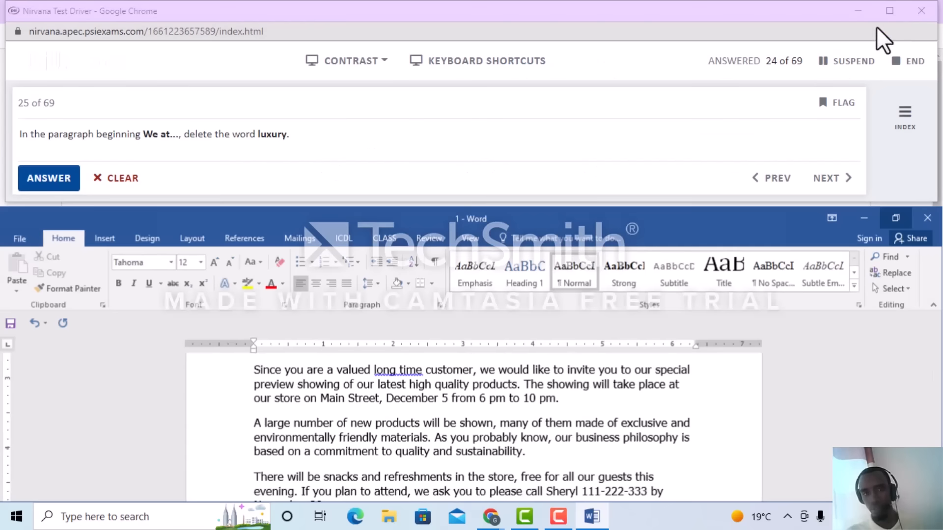
left_click(51, 187)
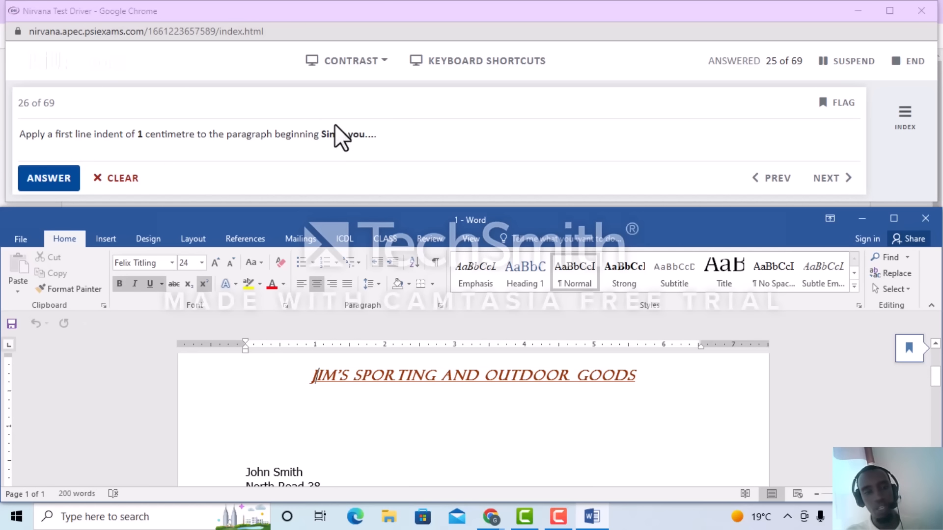
- Apply a first line indent of 1 cm to the paragraph beginning "Since you" and submit the answer to question 26
left_click(888, 218)
left_click_drag(534, 381, 245, 350)
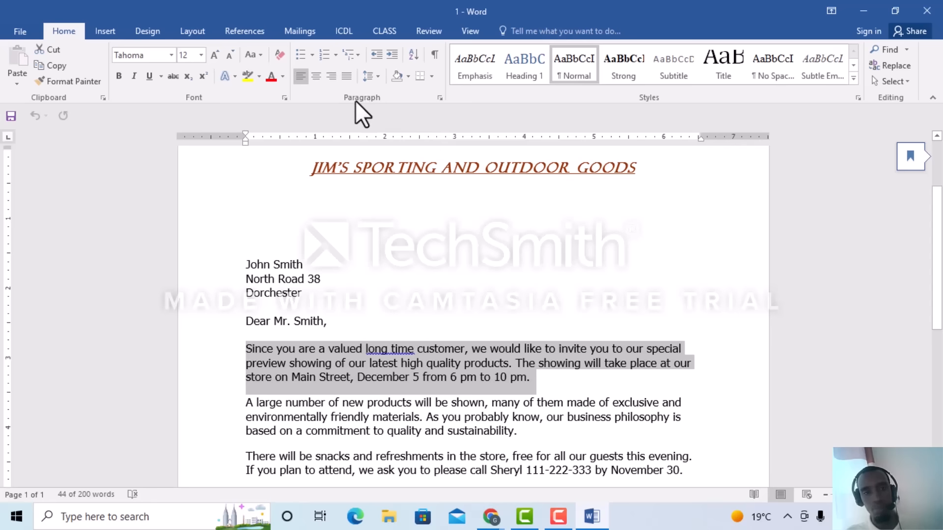
left_click(440, 98)
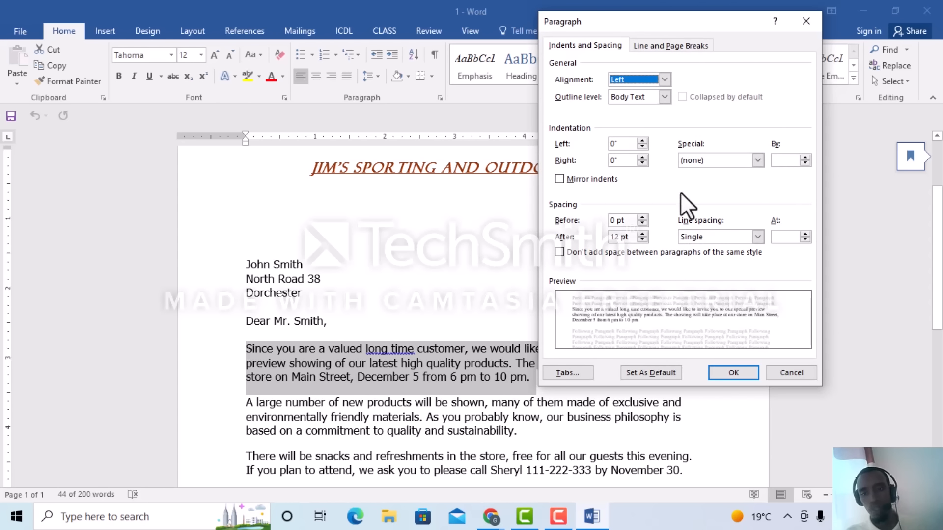
left_click(700, 160)
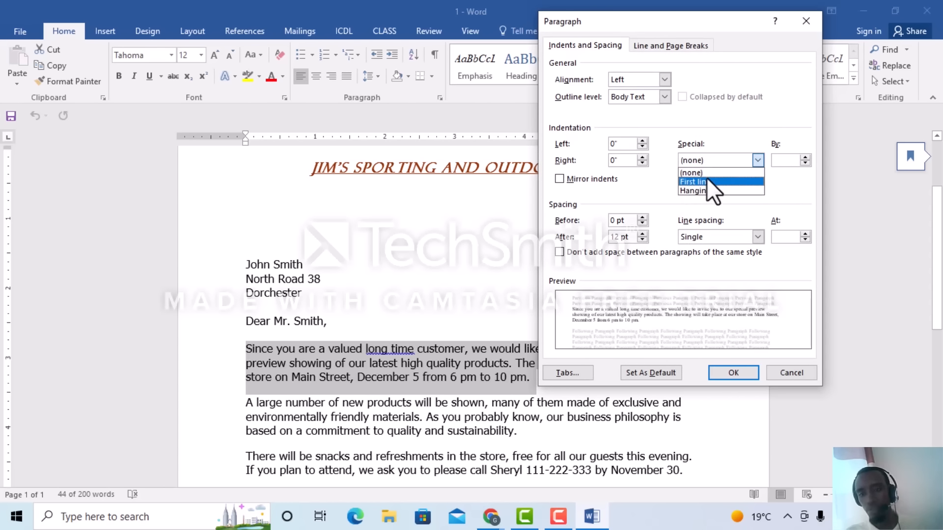
left_click(703, 182)
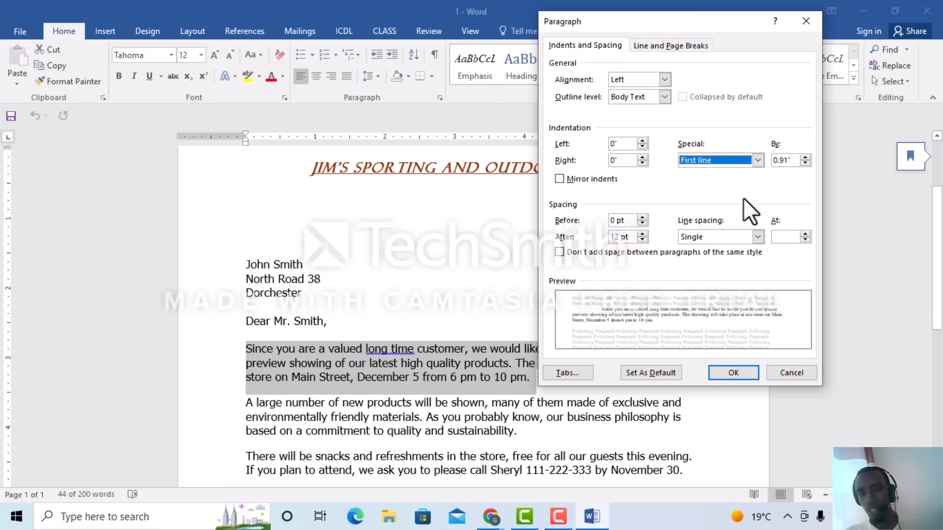
left_click(805, 157)
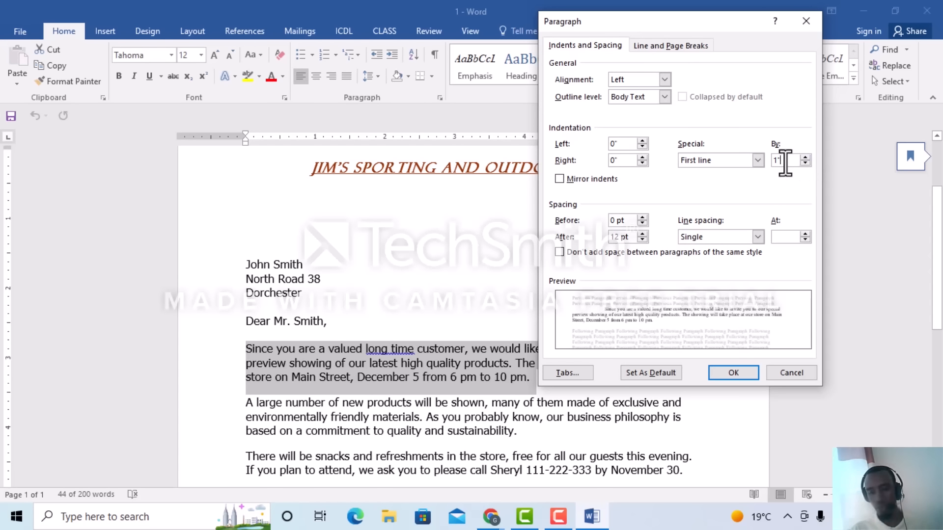
type("cm")
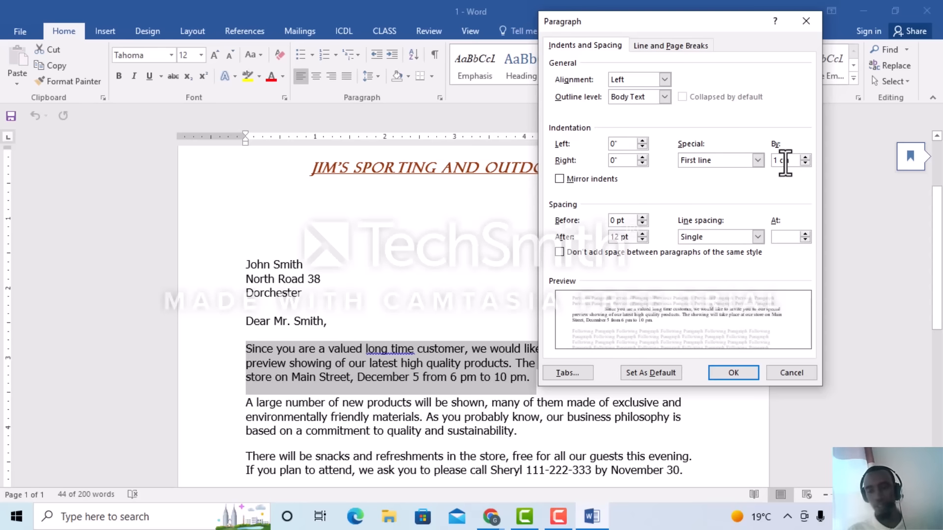
left_click(733, 373)
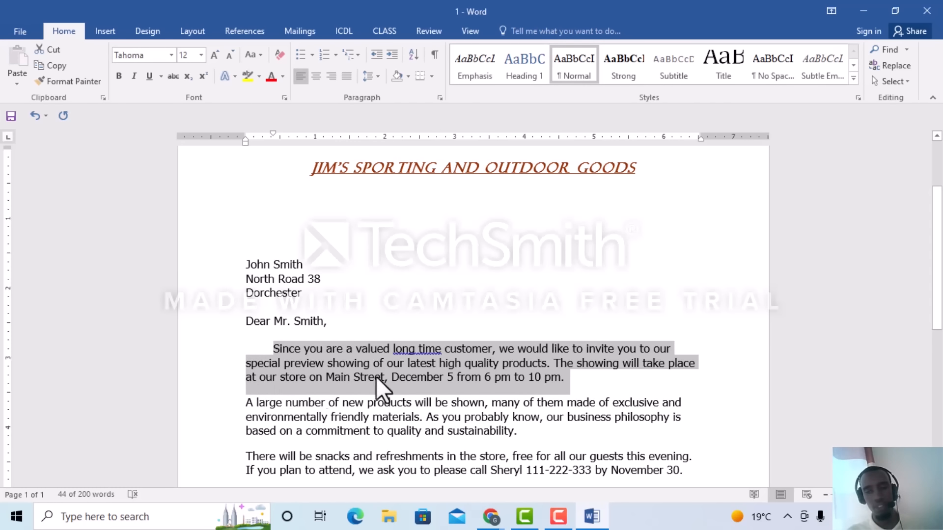
left_click(894, 11)
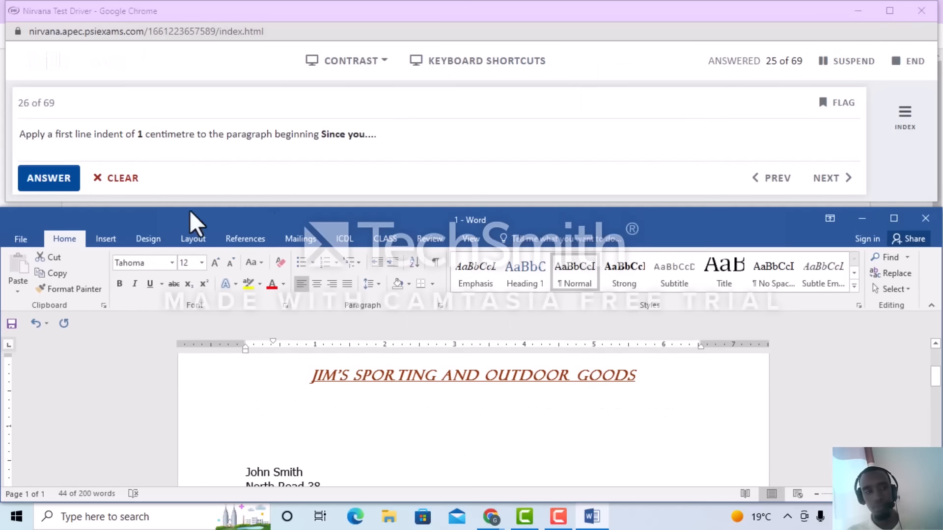
left_click(48, 178)
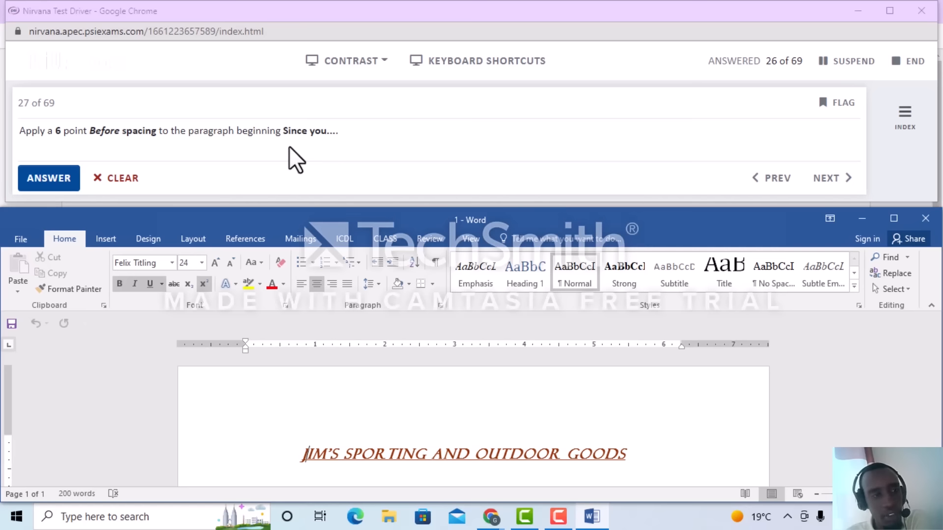
- Set the spacing before the paragraph beginning "Since you" to 6 pt and submit the answer to question 27
left_click(894, 219)
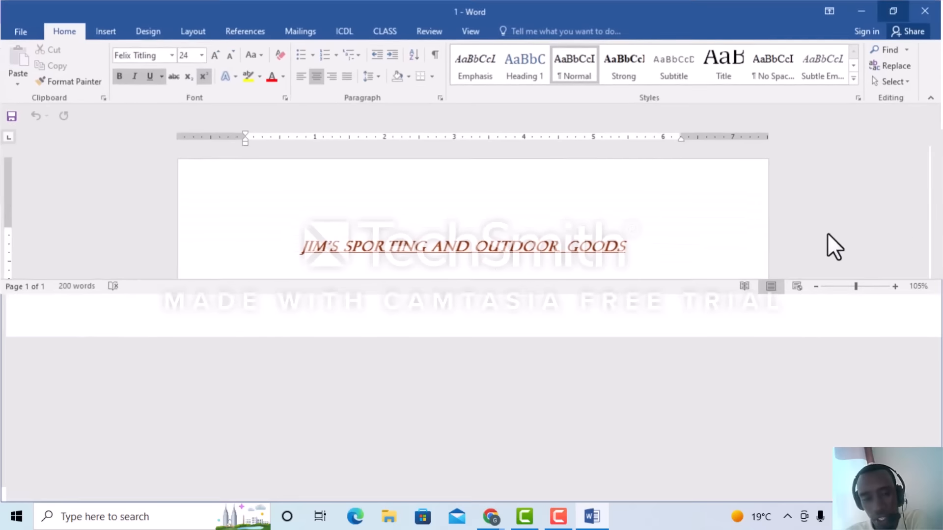
scroll(409, 380, "down", 2)
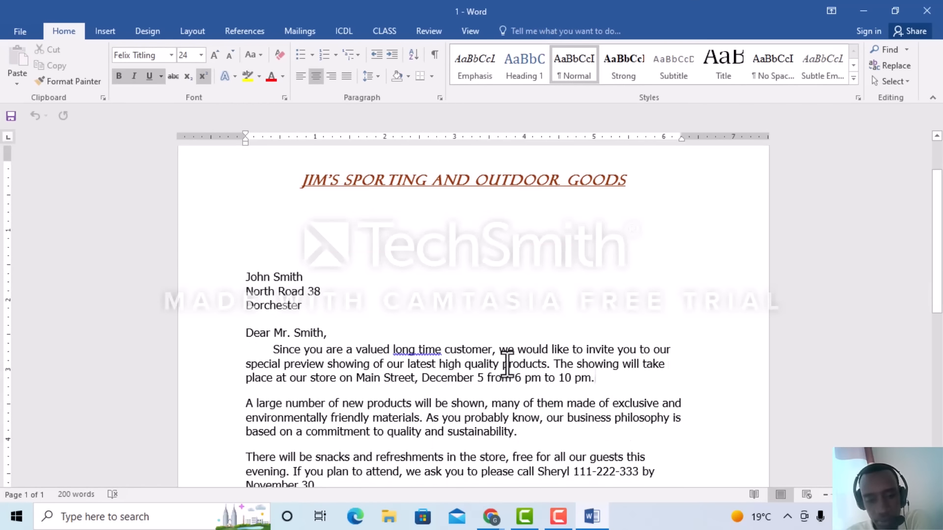
triple_click(262, 353)
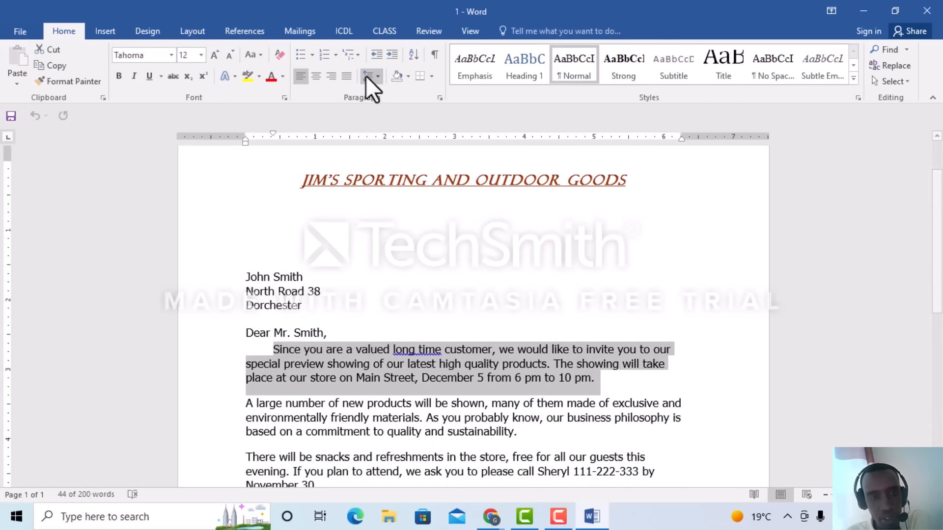
left_click(440, 98)
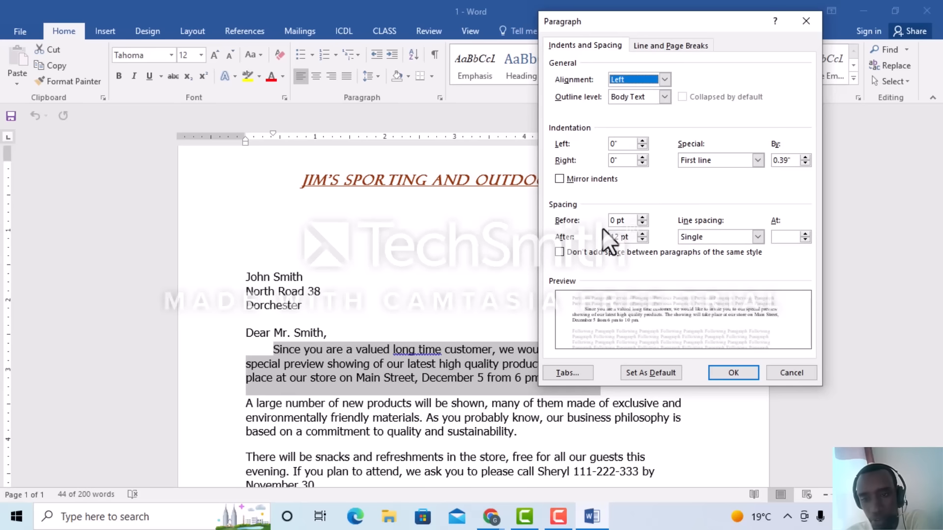
left_click(642, 217)
left_click(733, 374)
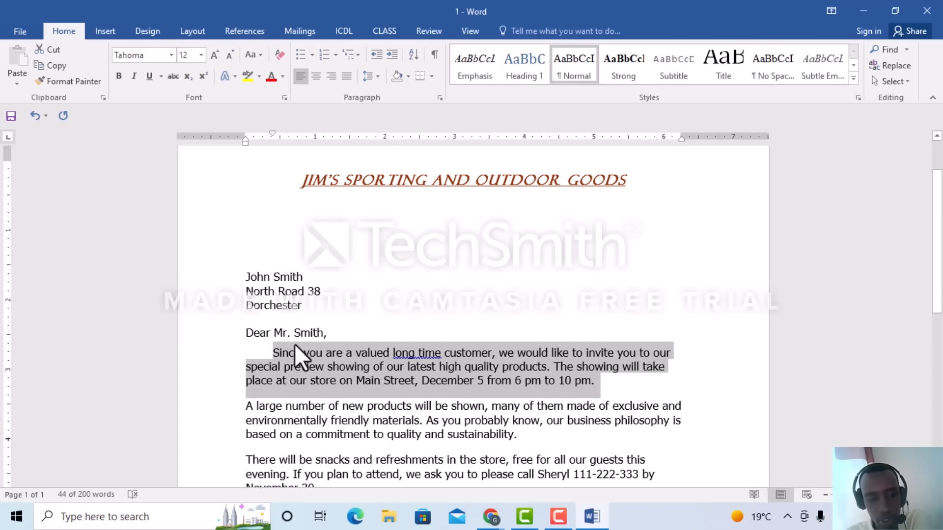
left_click(899, 14)
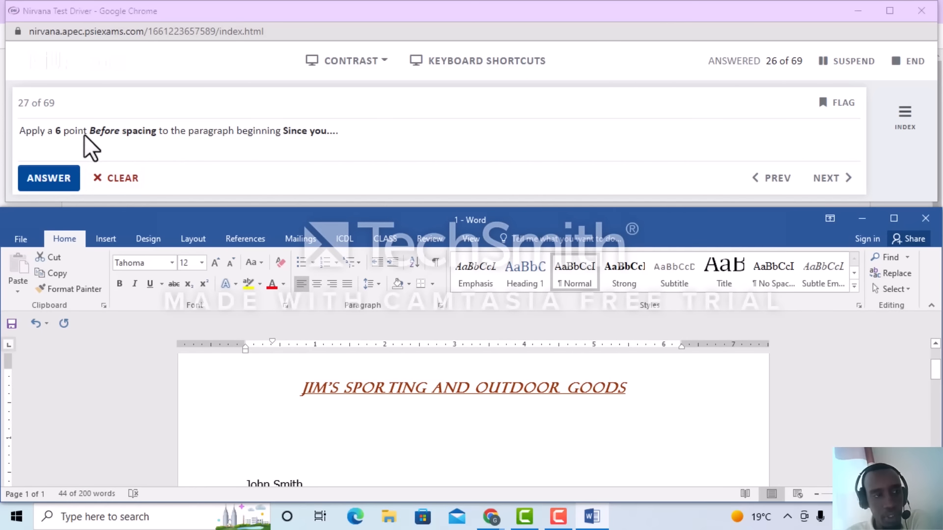
left_click(66, 178)
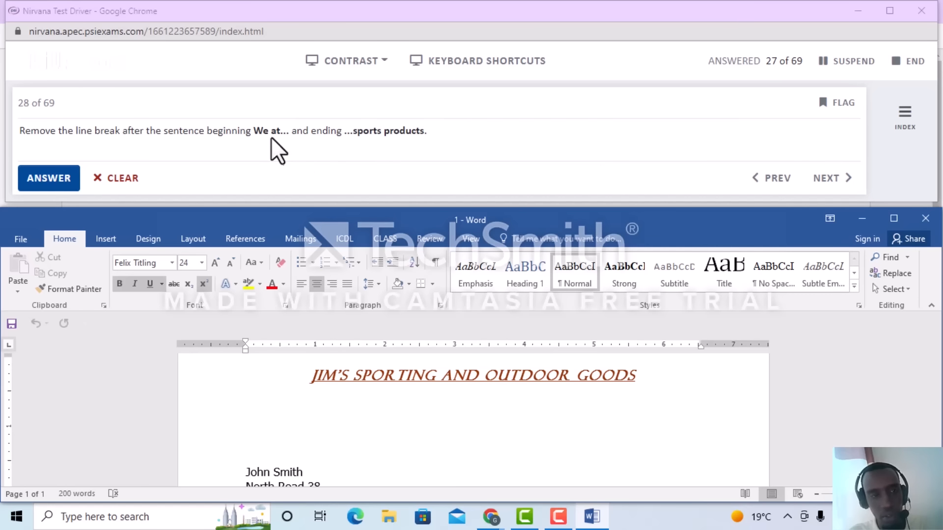
- Remove the line break after the sentence beginning "We at" and ending "sports products."
left_click(893, 219)
scroll(512, 312, "down", 5)
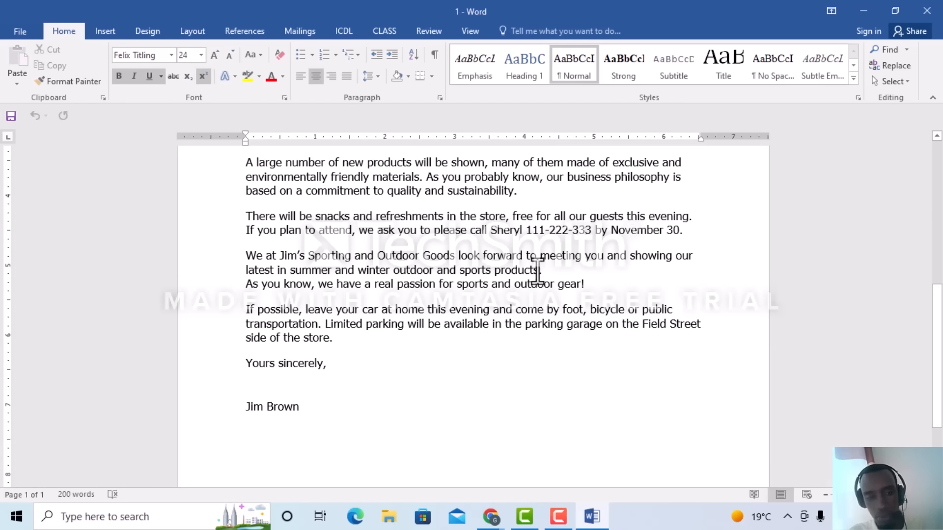
left_click(247, 285)
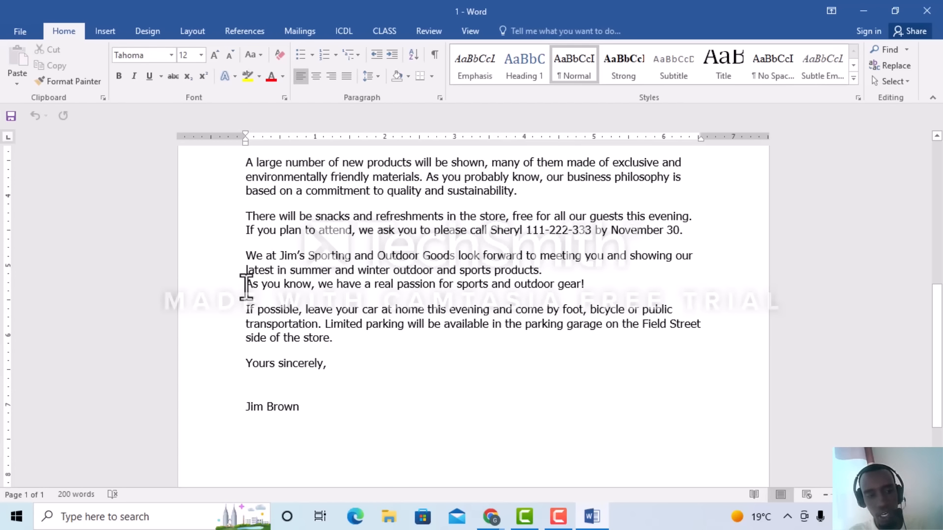
key("BackSpace")
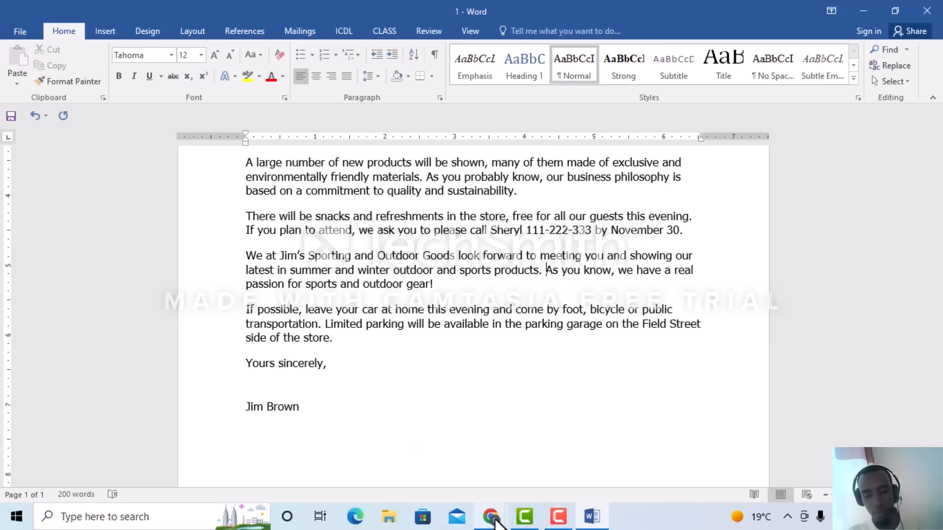
- Return to the test window and submit the answer to question 28 about the removed line break
mouse_move(493, 521)
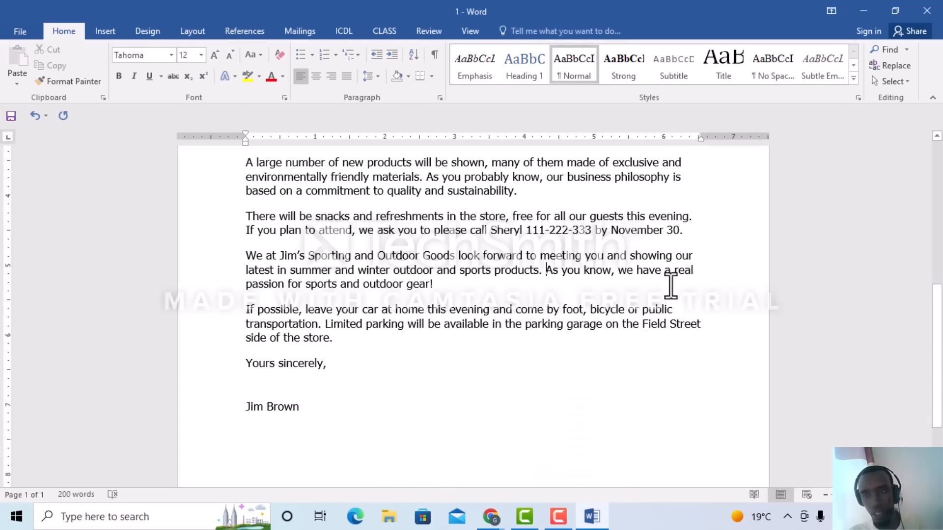
left_click(901, 14)
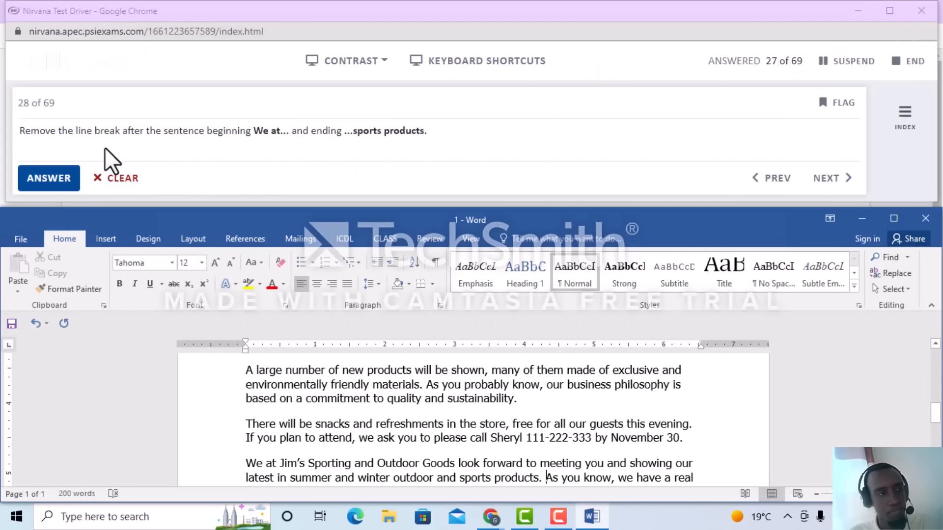
left_click(66, 181)
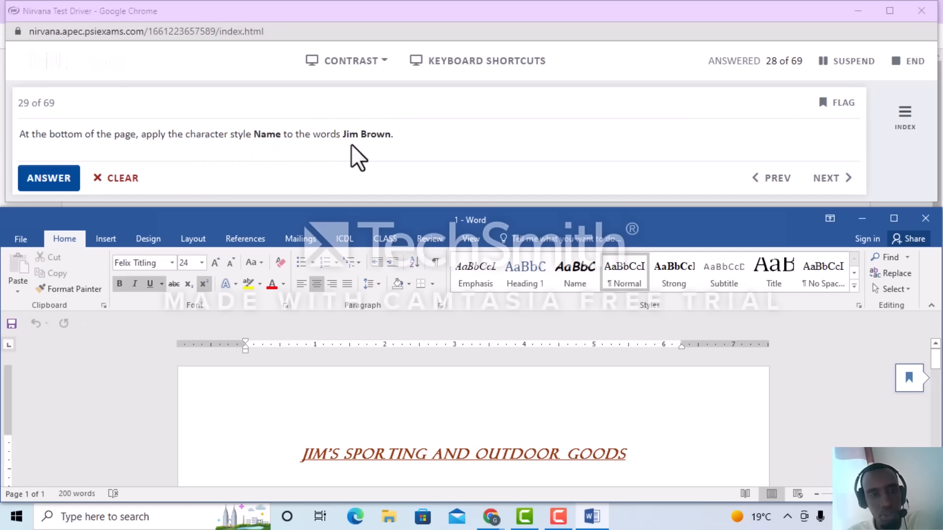
- Apply the character style Name to the sender's name at the bottom of the letter and submit the answer to question 29
left_click(894, 219)
scroll(394, 357, "down", 10)
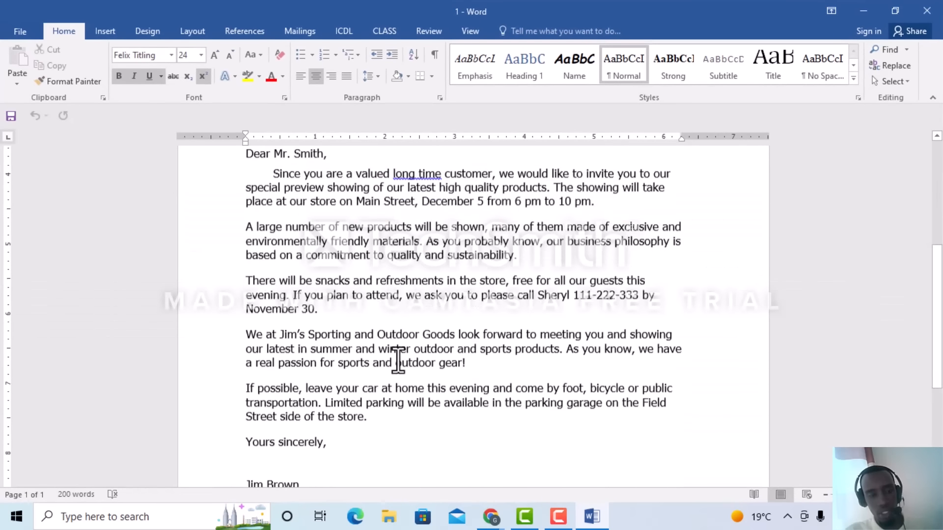
left_click(322, 310)
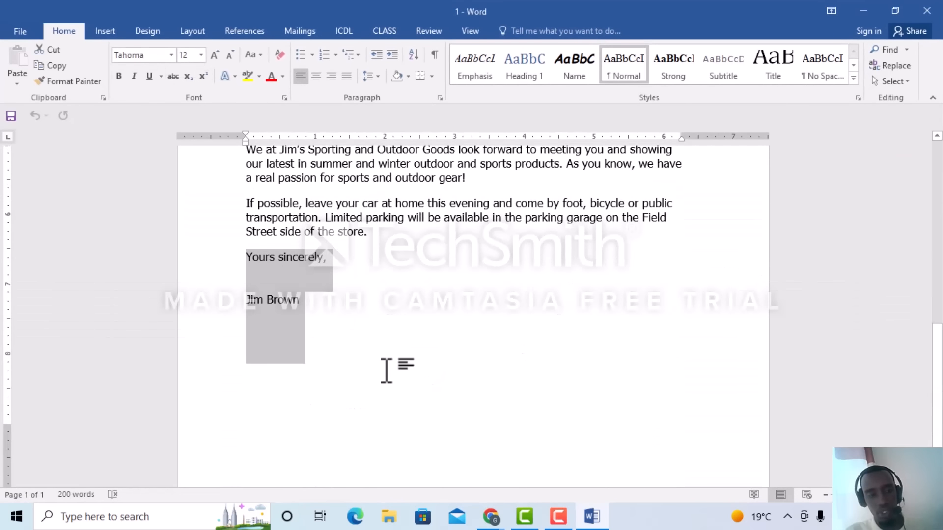
left_click_drag(306, 303, 222, 303)
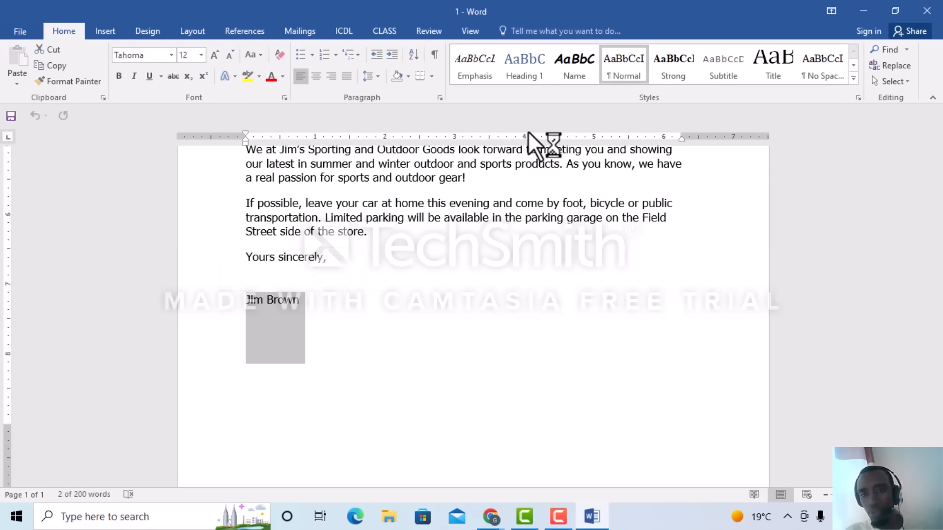
left_click(576, 69)
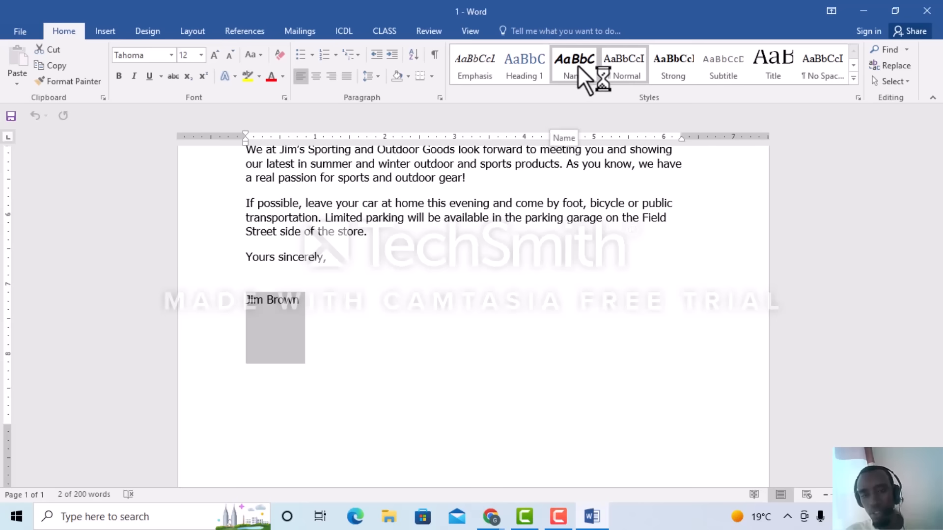
left_click(575, 74)
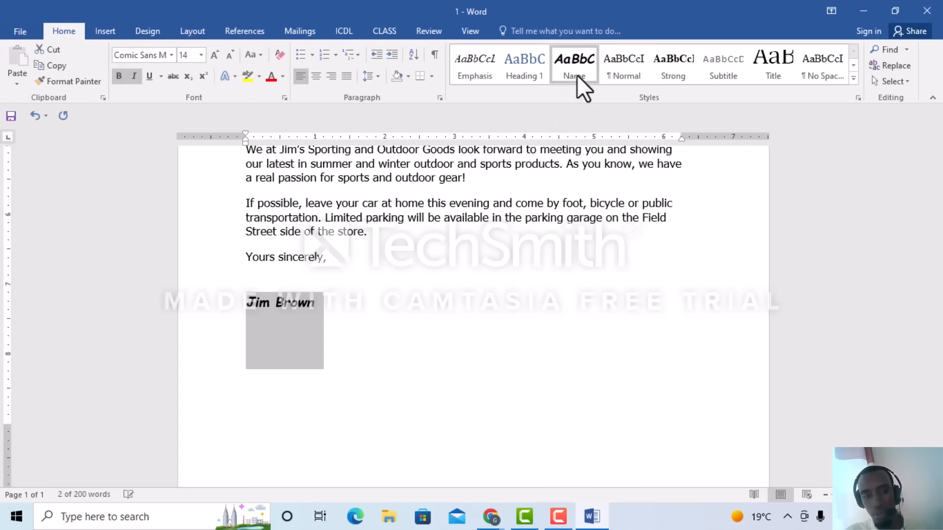
left_click(897, 6)
left_click(62, 182)
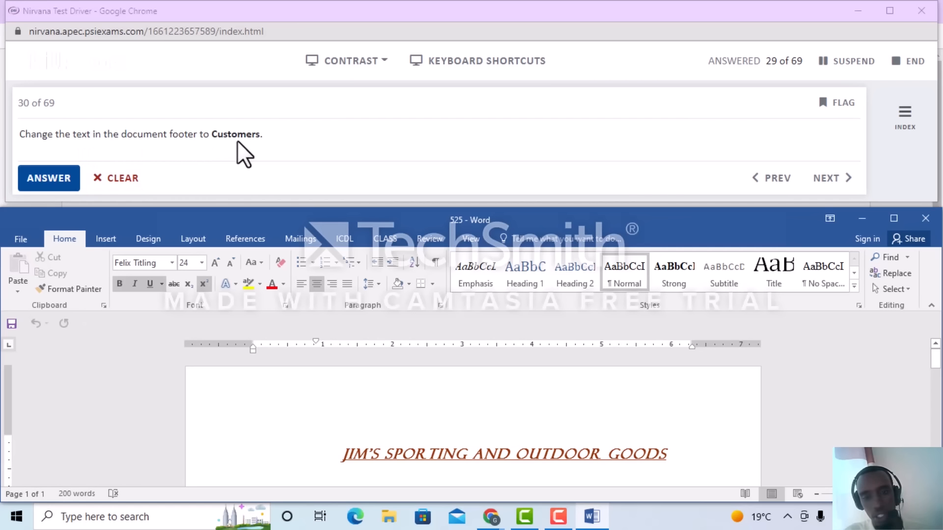
- Replace the document footer text with "Customers" and submit the answer to question 30
left_click(893, 218)
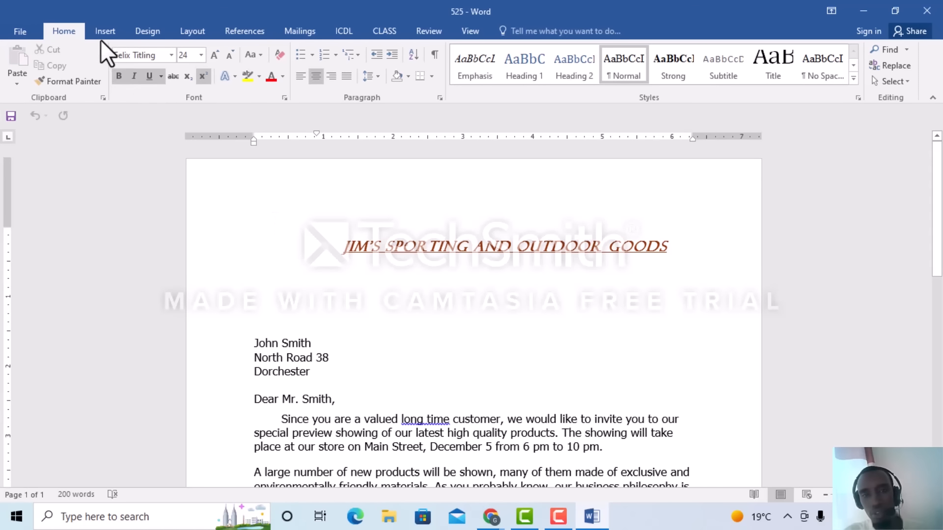
left_click(111, 31)
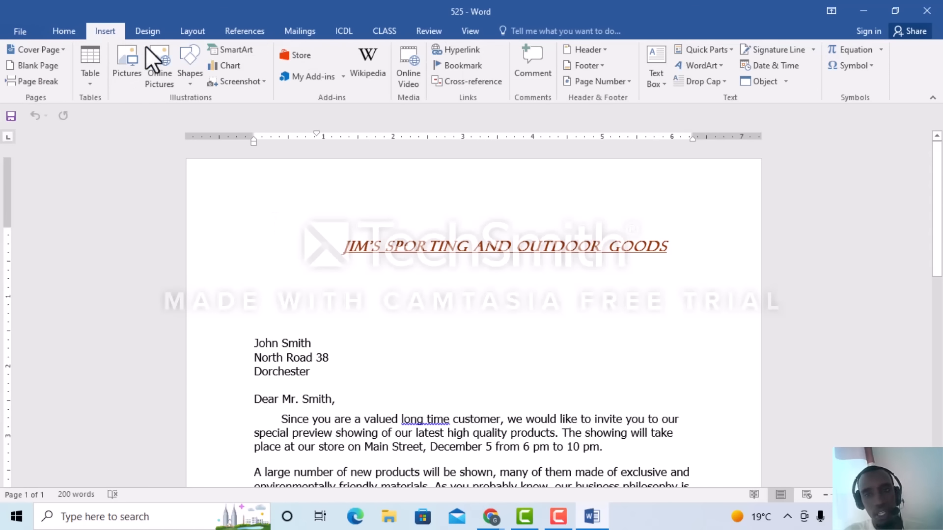
left_click(595, 66)
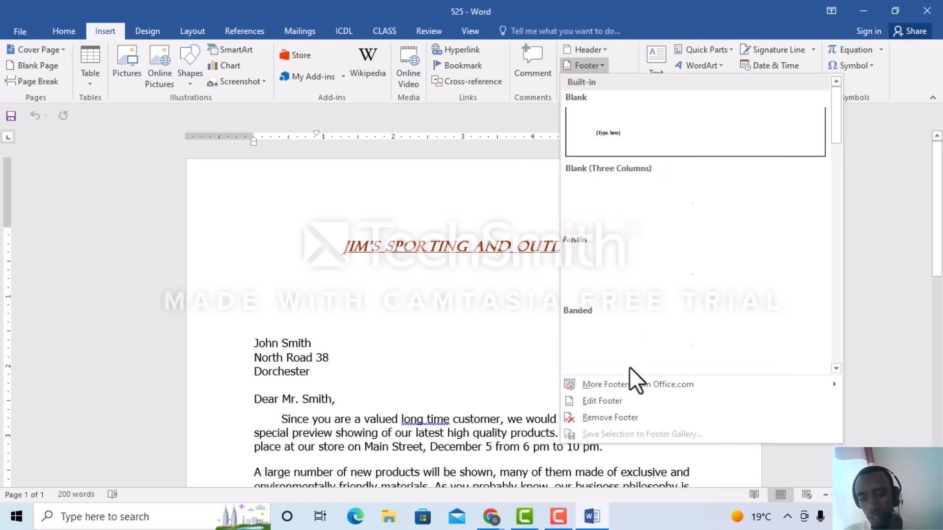
left_click(608, 402)
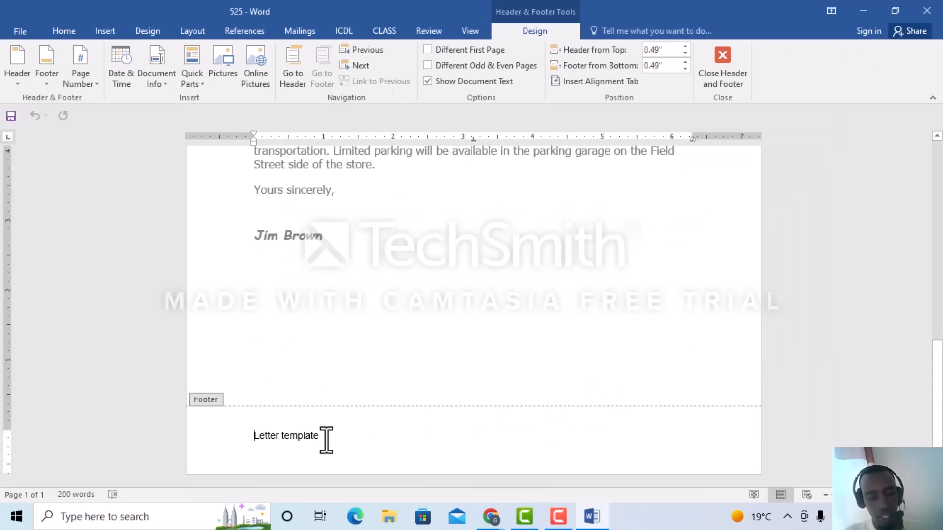
left_click_drag(326, 439, 252, 440)
key("BackSpace")
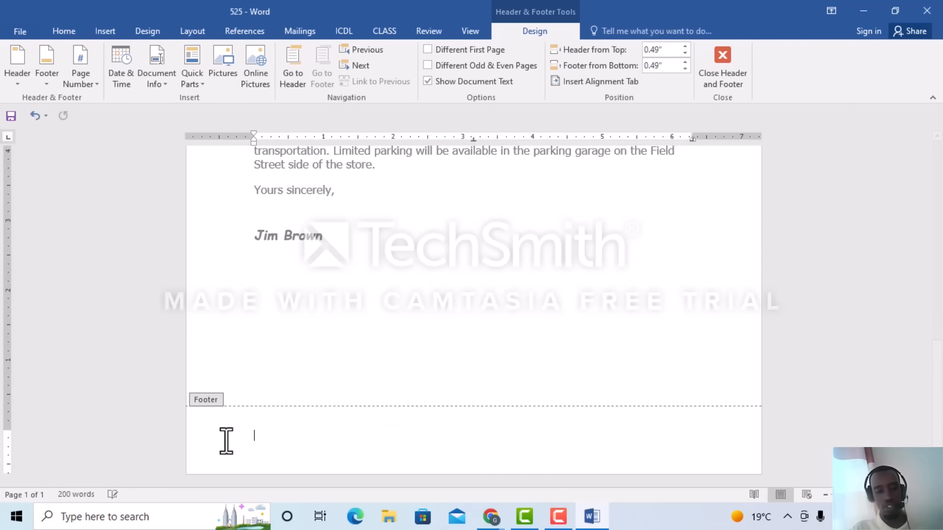
type("Cust")
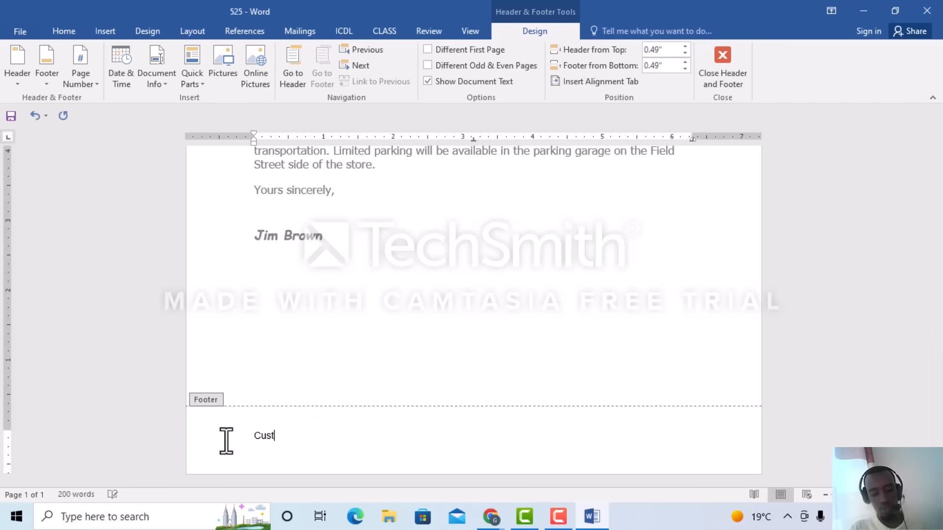
type("omers")
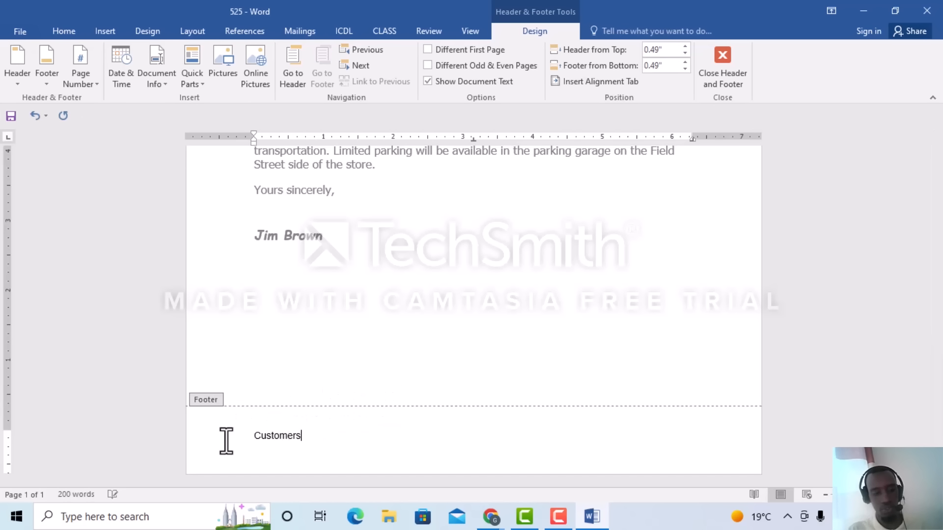
left_click(735, 84)
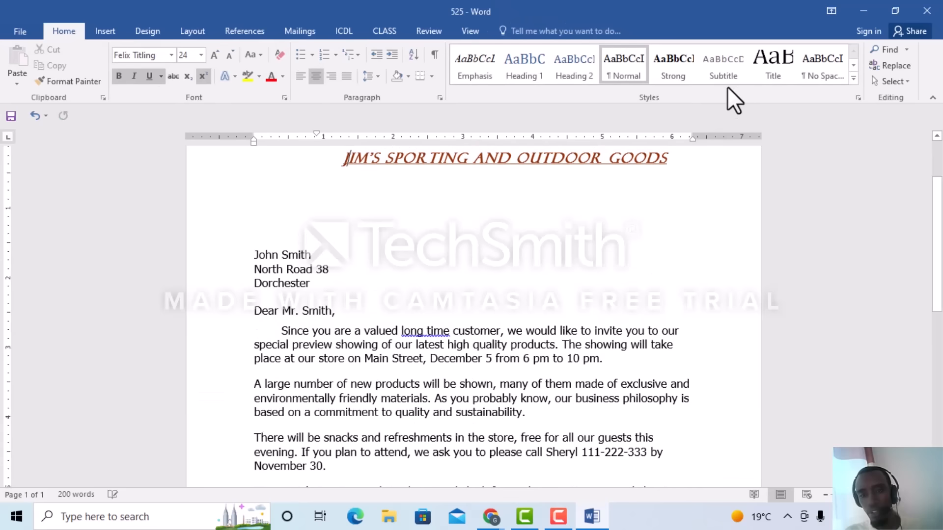
scroll(632, 276, "up", 2)
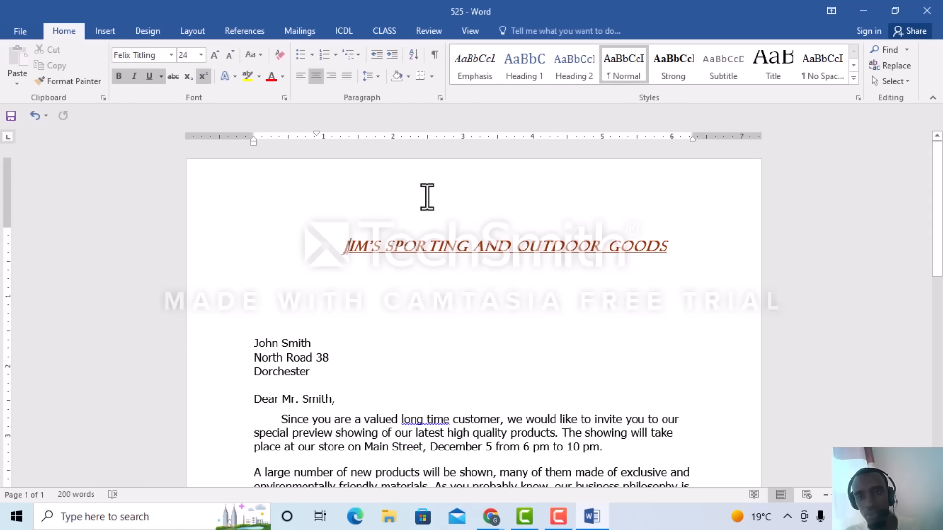
left_click(894, 11)
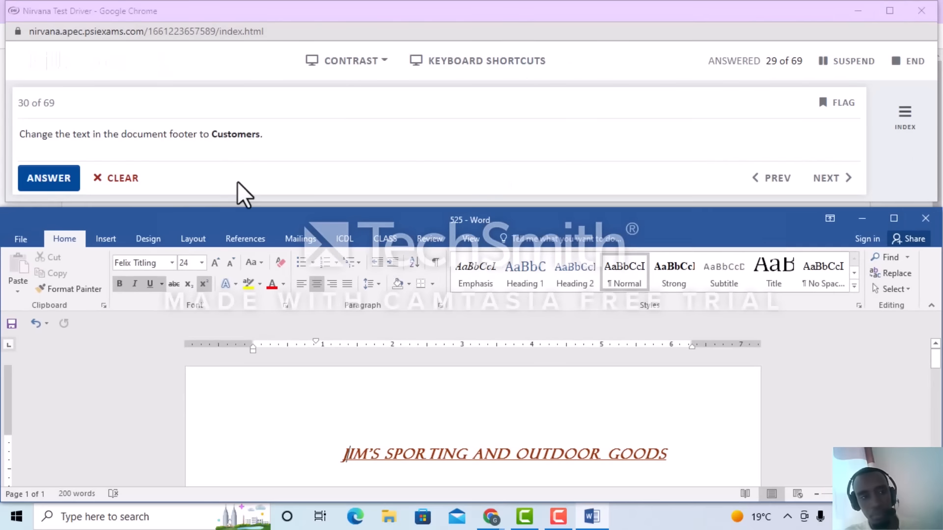
left_click(65, 185)
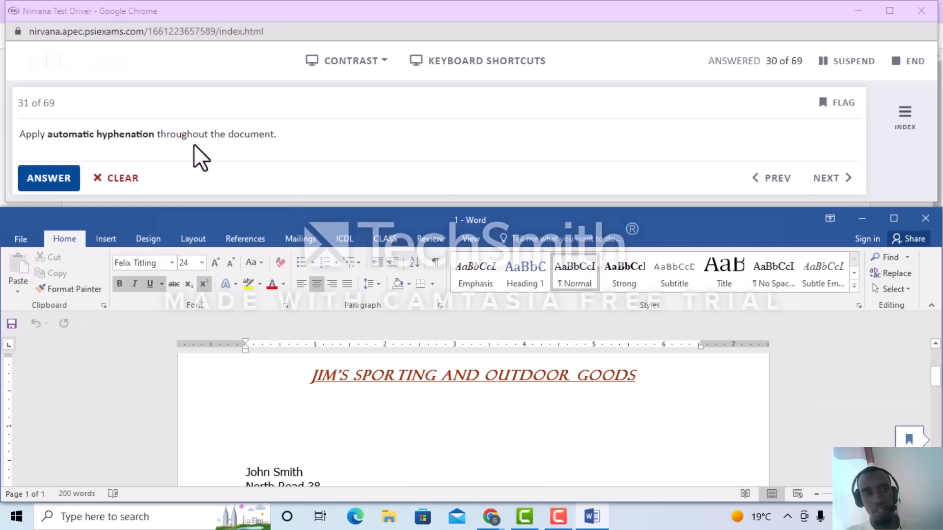
- Apply automatic hyphenation throughout the document and submit the answer to question 31
left_click(894, 218)
scroll(698, 324, "down", 3)
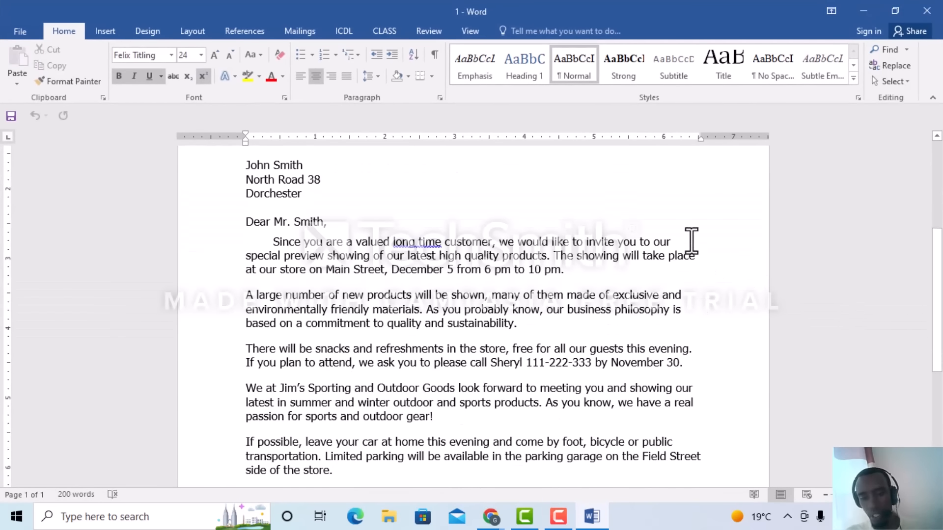
scroll(690, 246, "down", 6)
scroll(691, 273, "up", 6)
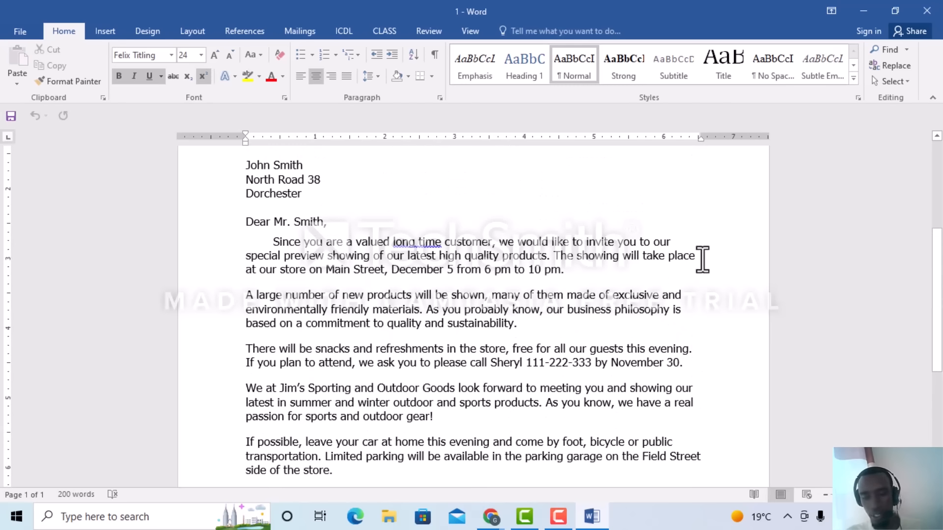
left_click(697, 259)
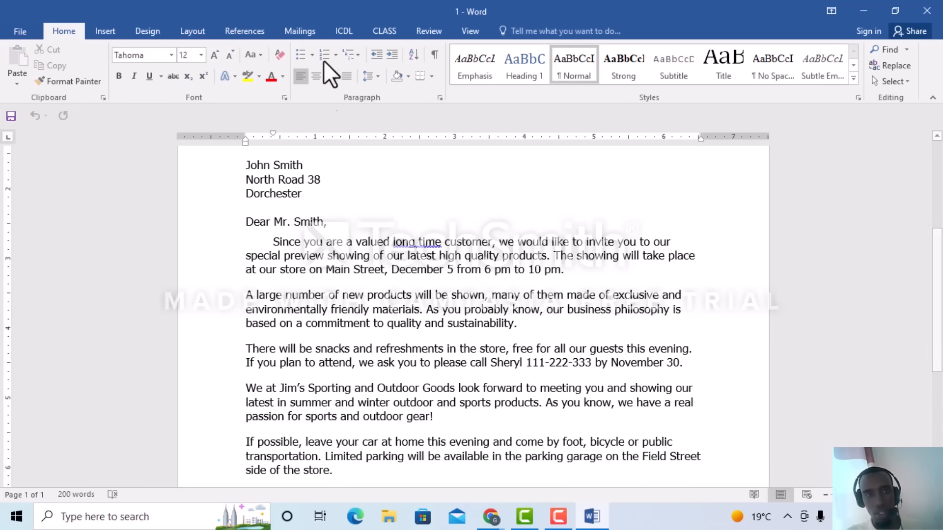
left_click(197, 32)
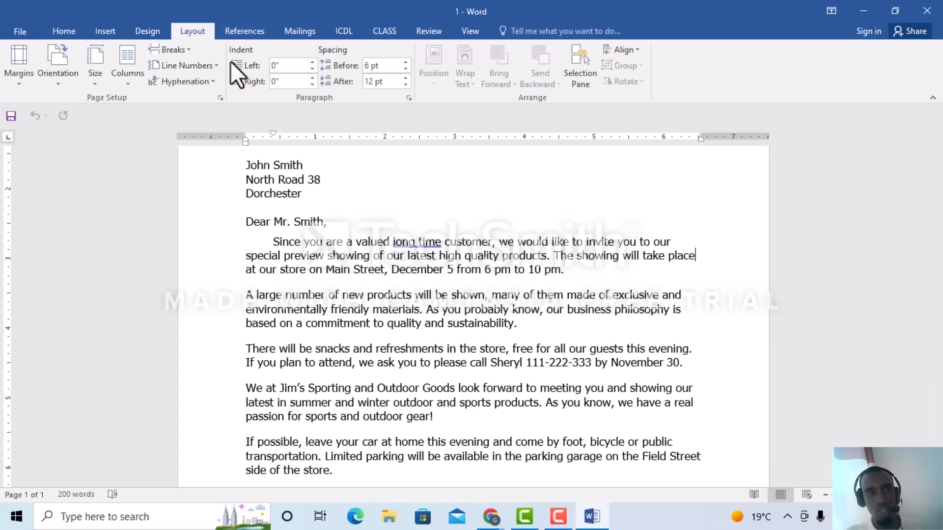
left_click(206, 81)
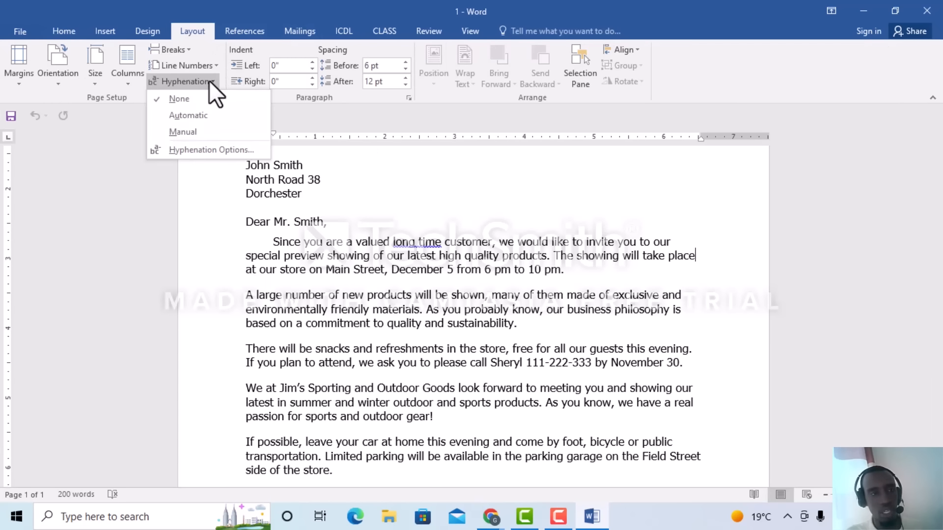
left_click(188, 115)
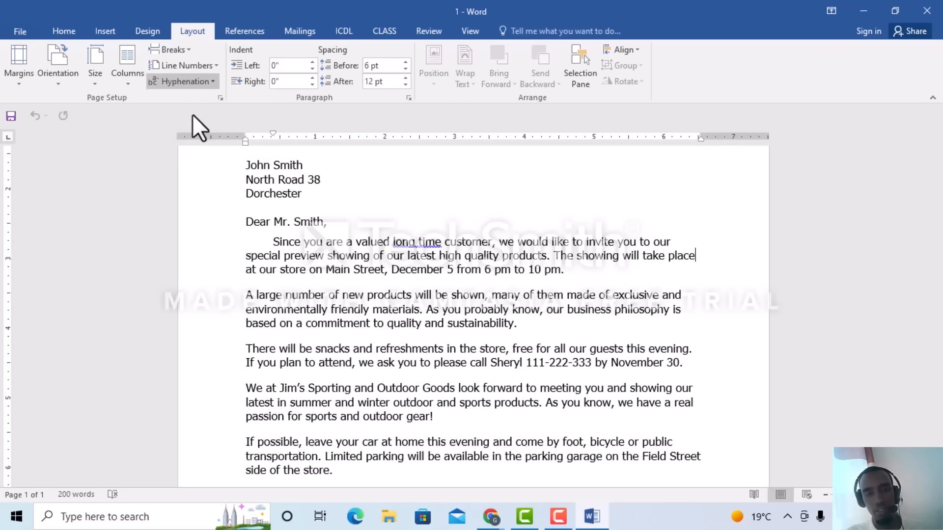
double_click(674, 243)
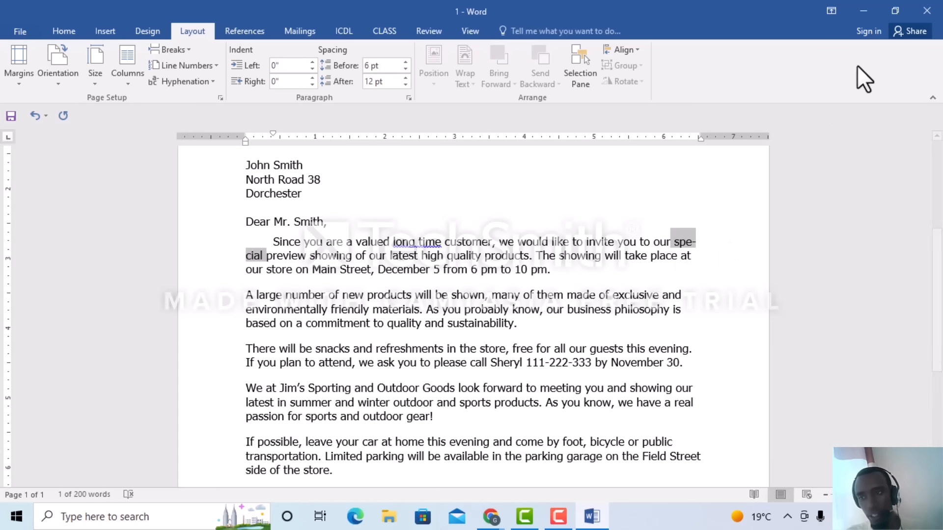
left_click(825, 185)
left_click(894, 11)
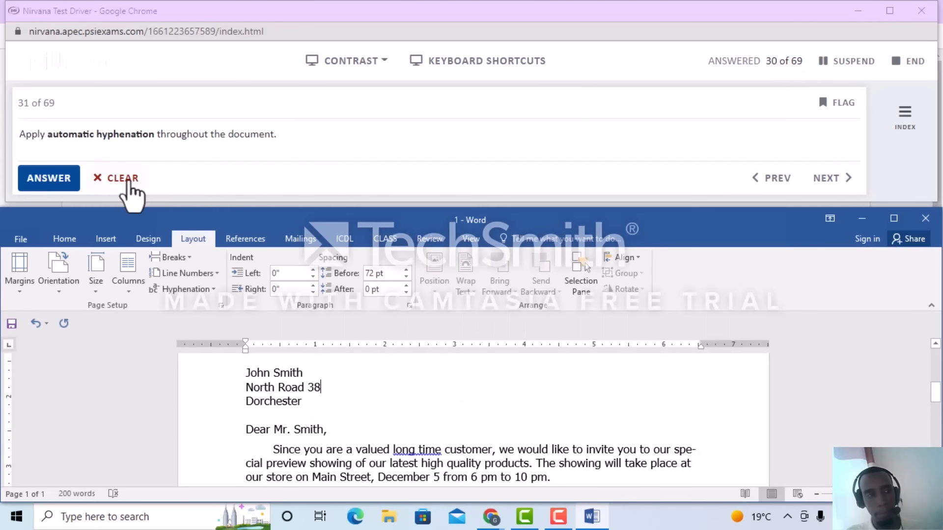
left_click(69, 188)
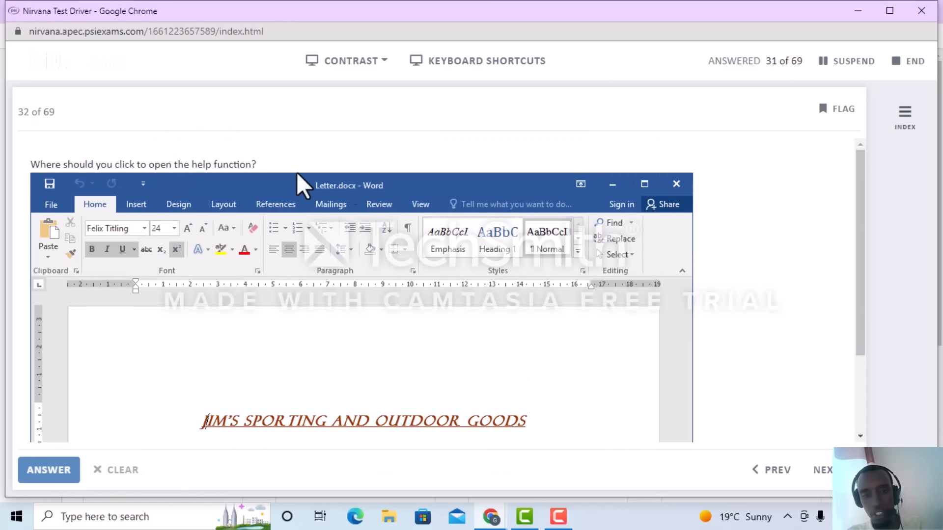
- Mark the "Tell me what you want to do" box in the pictured window as the help function and submit the answer to question 32
left_click(481, 205)
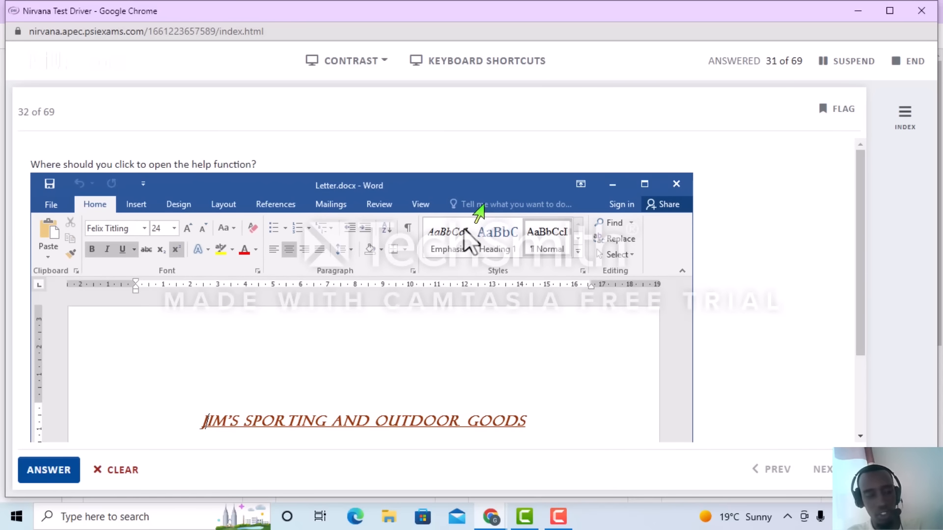
left_click(69, 470)
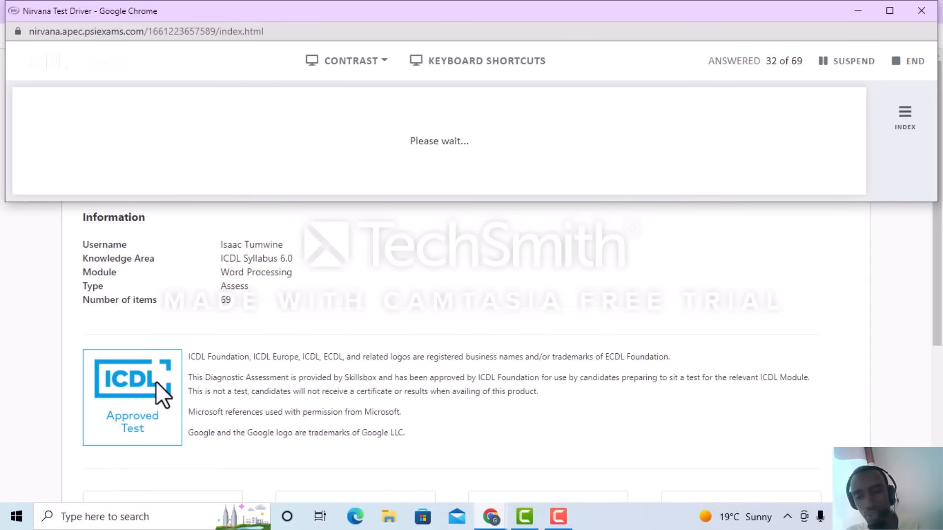
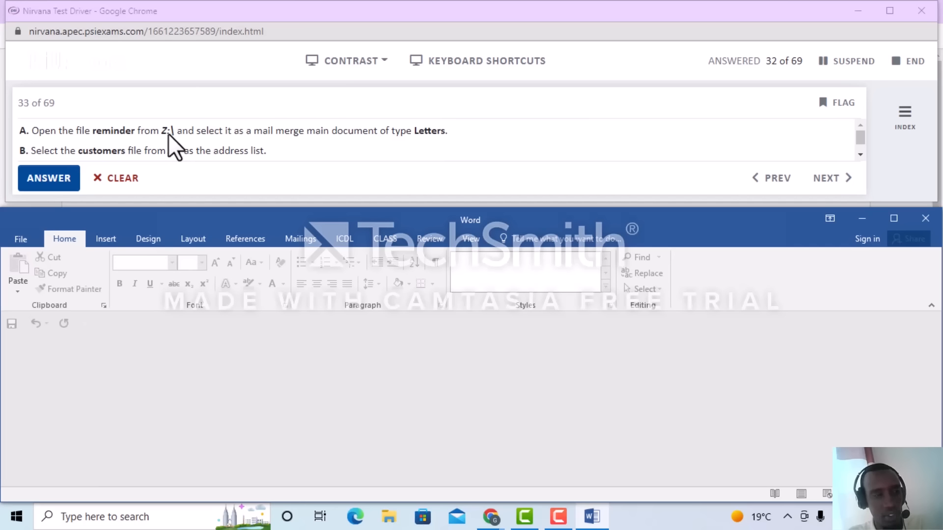
- Open the file reminder from the Z:\ drive for question 33
left_click(28, 239)
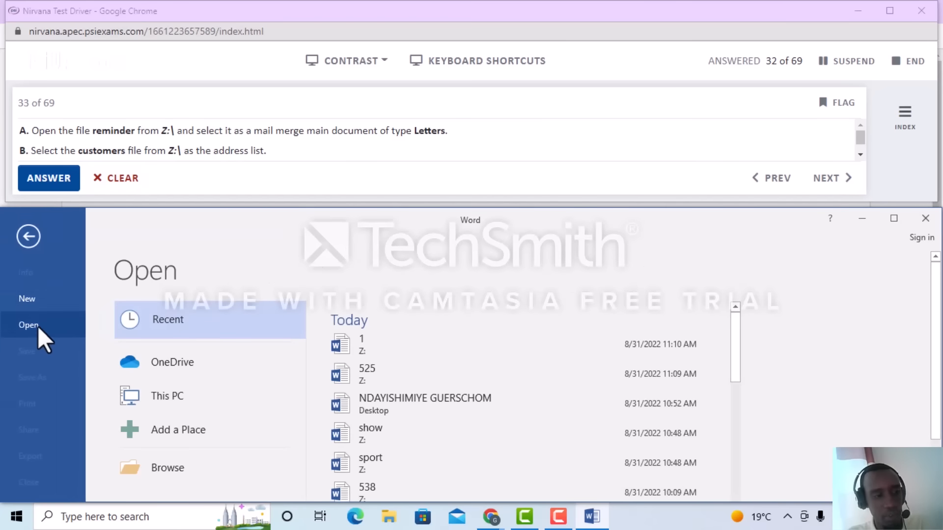
left_click(182, 468)
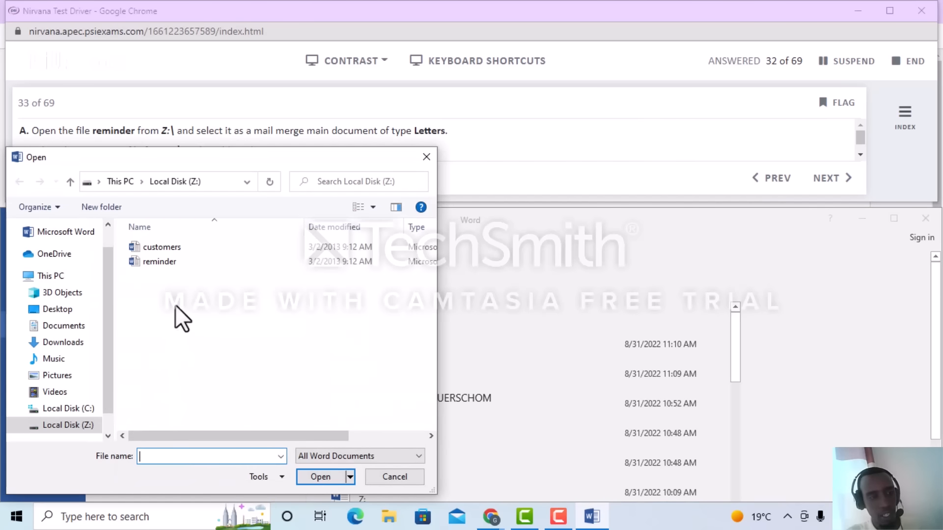
left_click(169, 261)
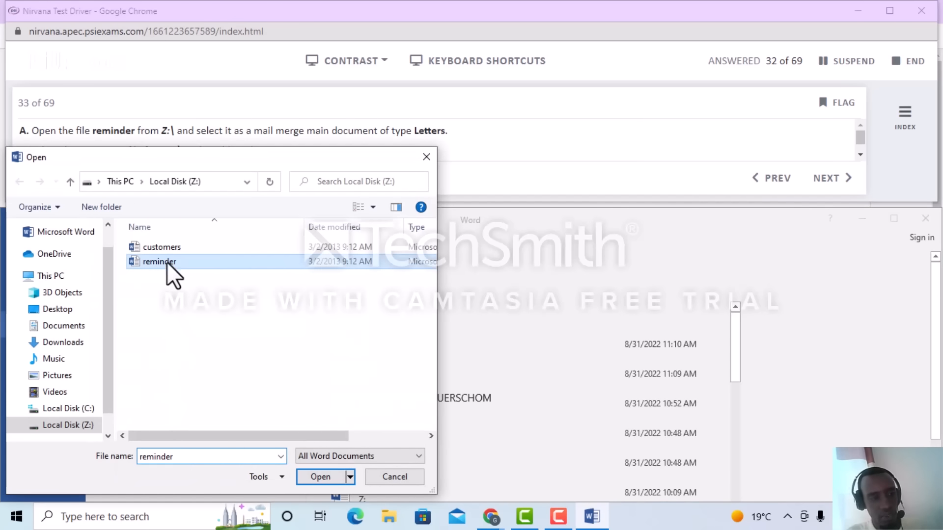
left_click(325, 477)
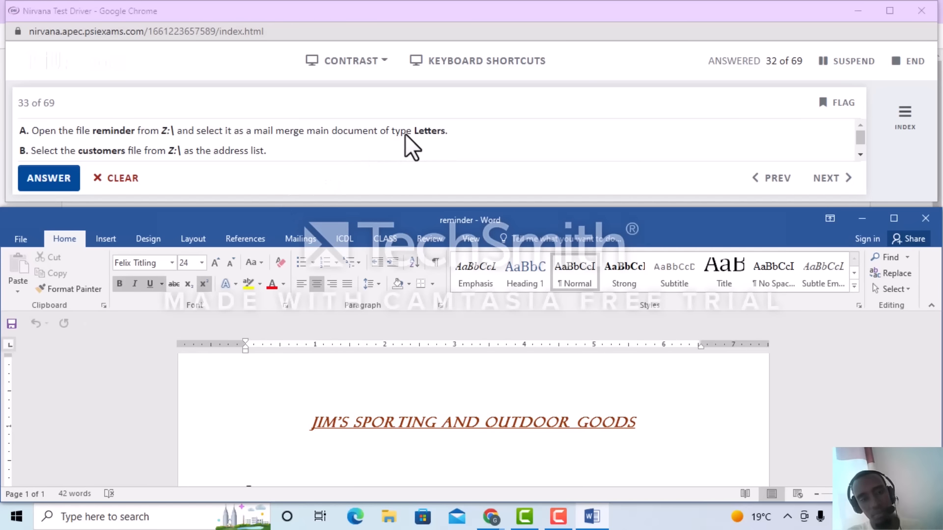
- Start a mail merge with the reminder document as the main document of type Letters
left_click(308, 239)
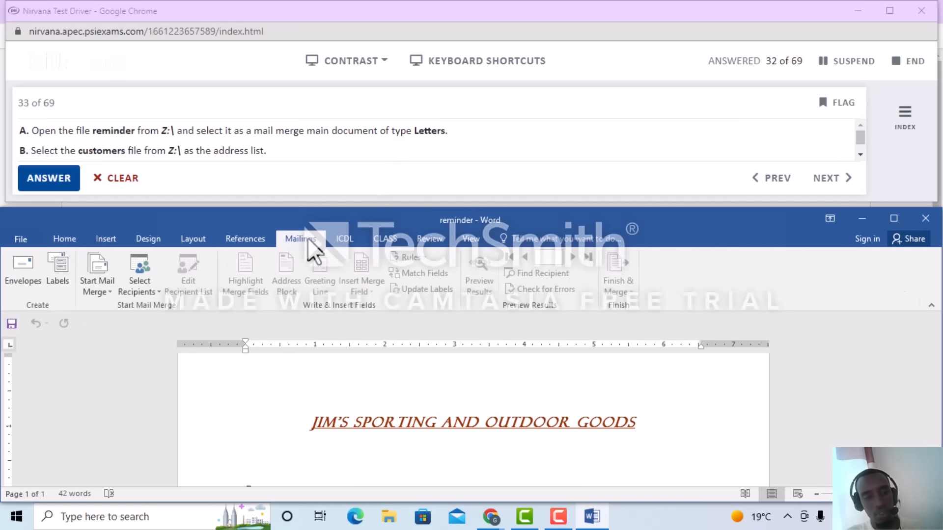
left_click(101, 289)
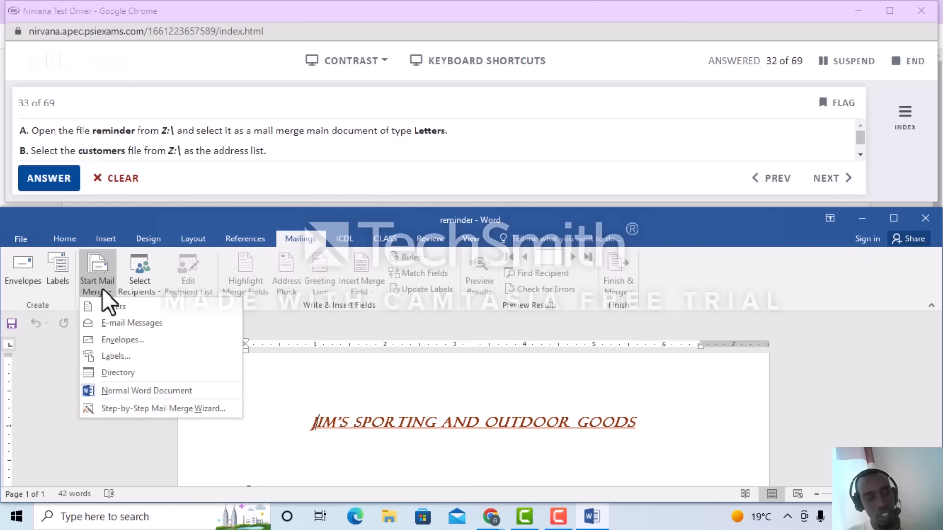
left_click(122, 306)
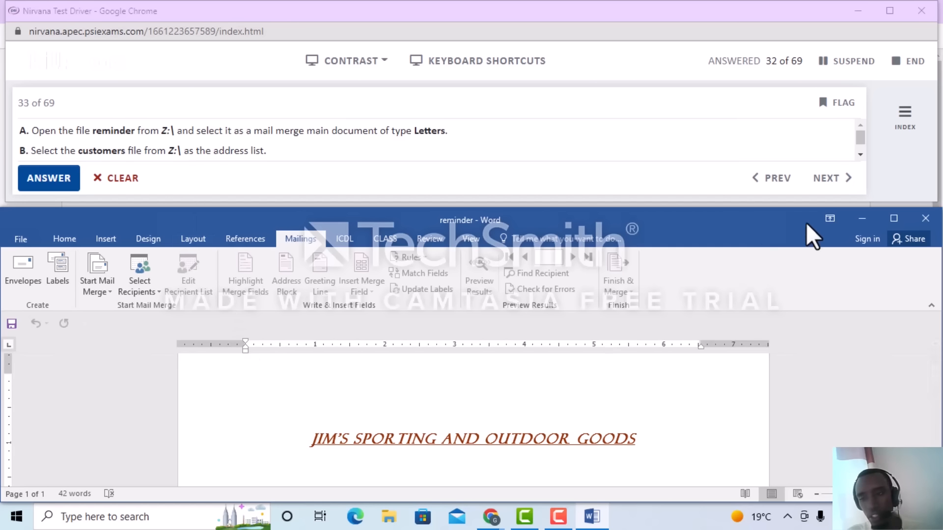
- Select the existing customers file from Z:\ as the mail merge recipient list and submit the answer to question 33
left_click(893, 218)
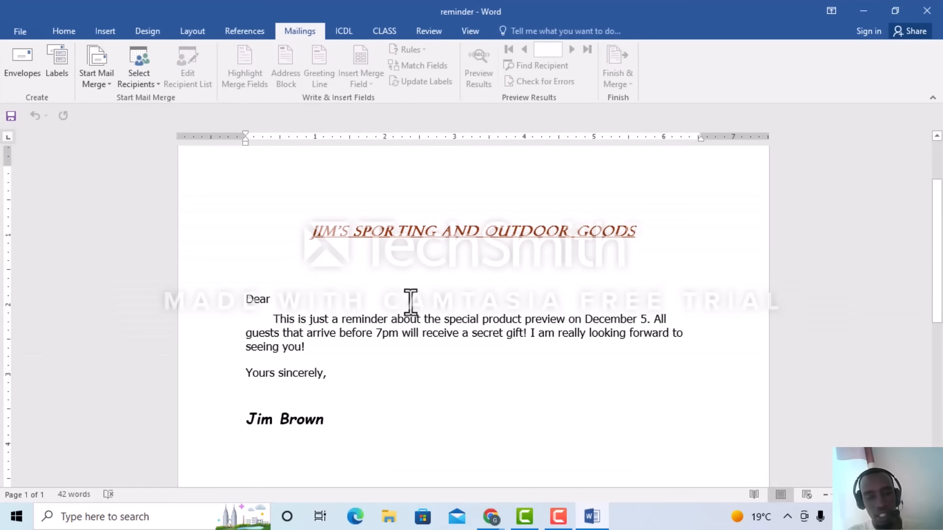
scroll(415, 289, "up", 3)
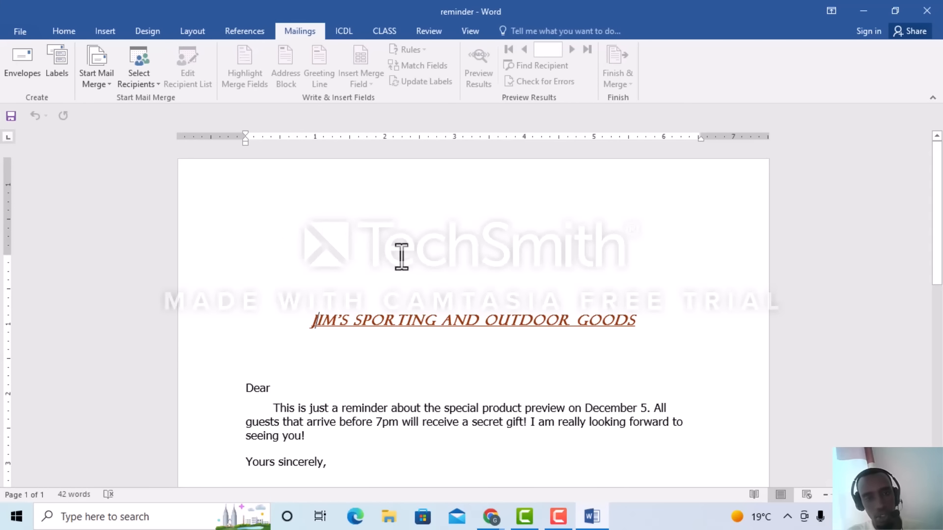
scroll(432, 294, "down", 3)
scroll(439, 299, "up", 3)
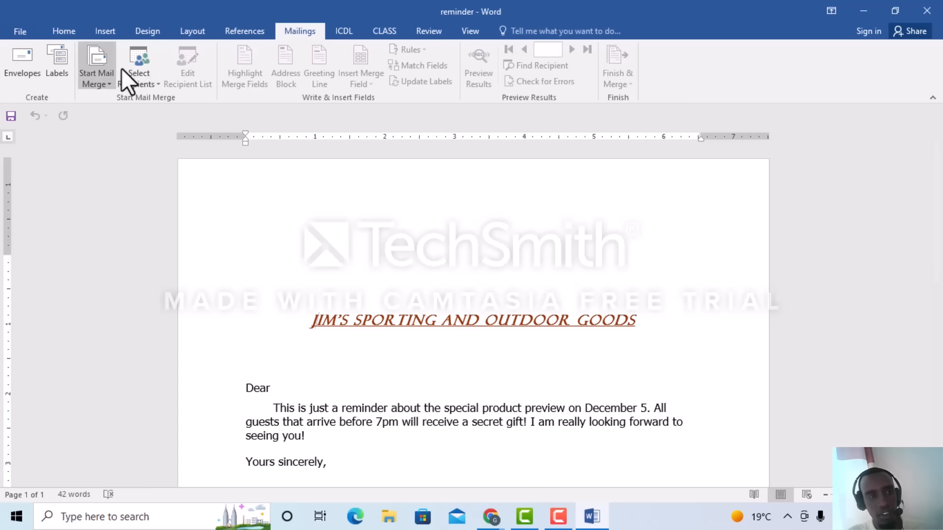
left_click(145, 79)
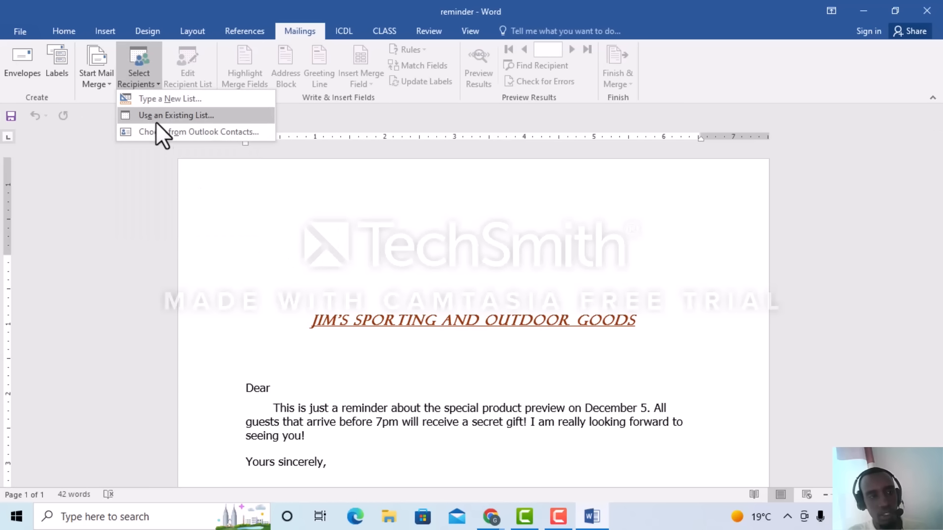
left_click(172, 117)
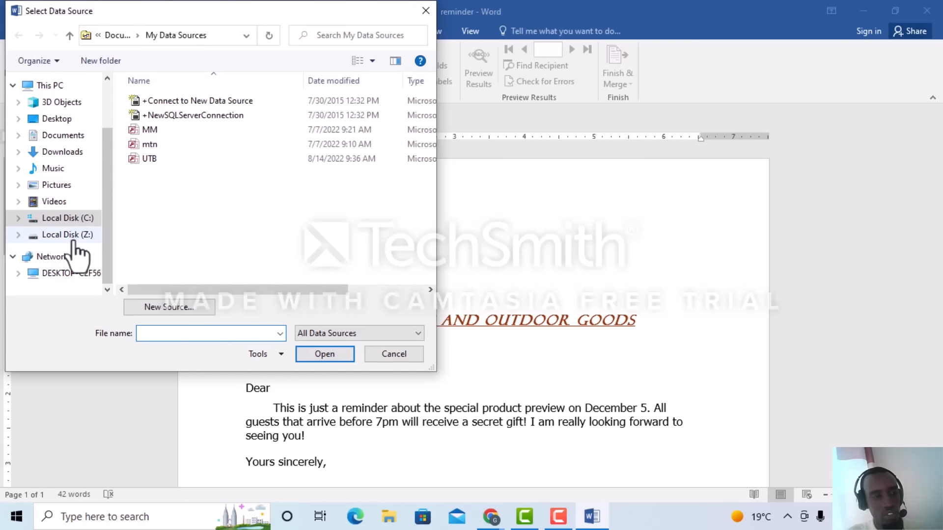
left_click(30, 236)
left_click(185, 101)
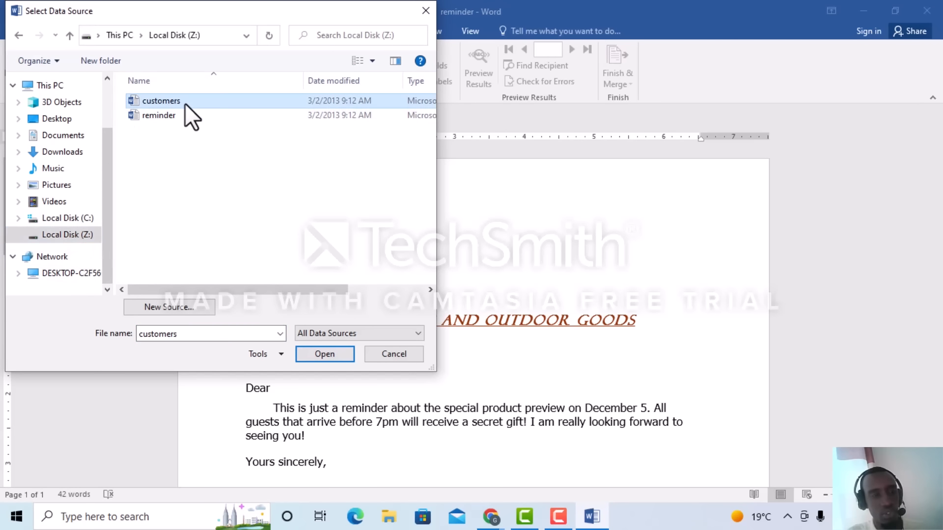
left_click(317, 352)
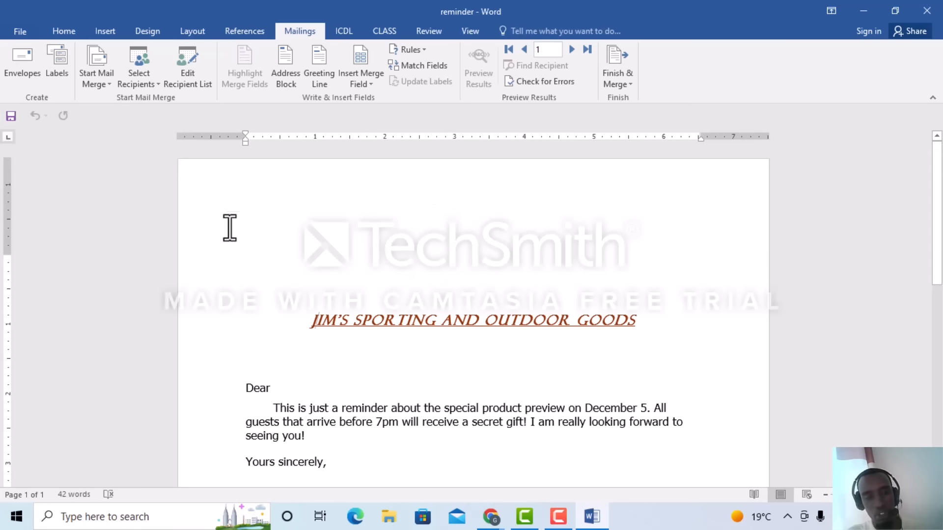
left_click(893, 10)
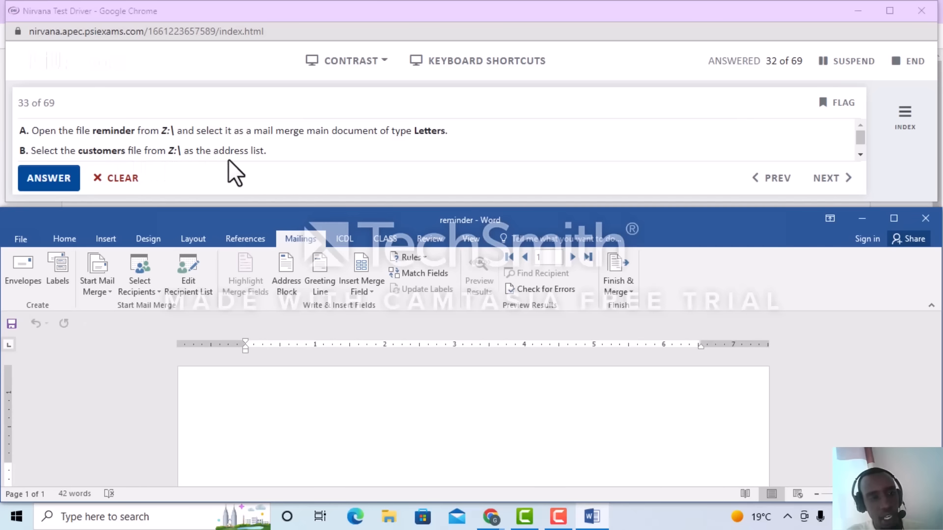
left_click(860, 155)
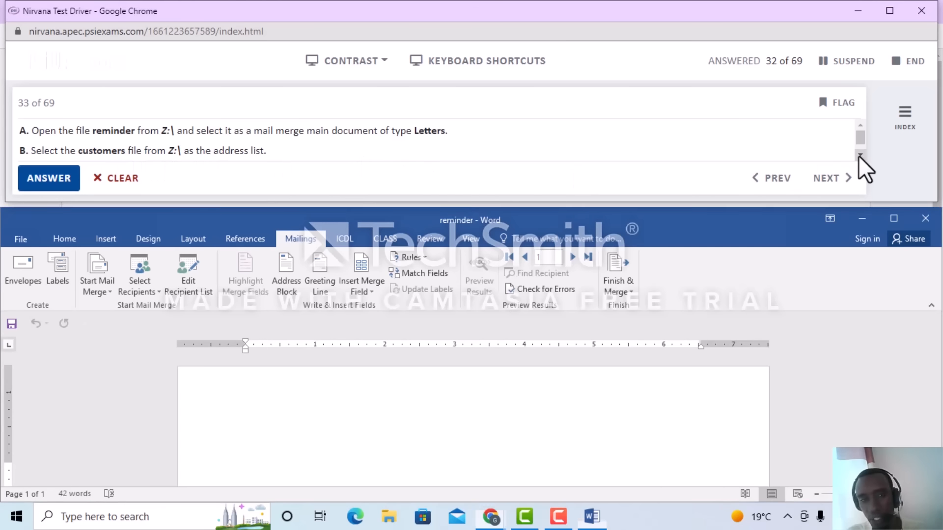
left_click(59, 183)
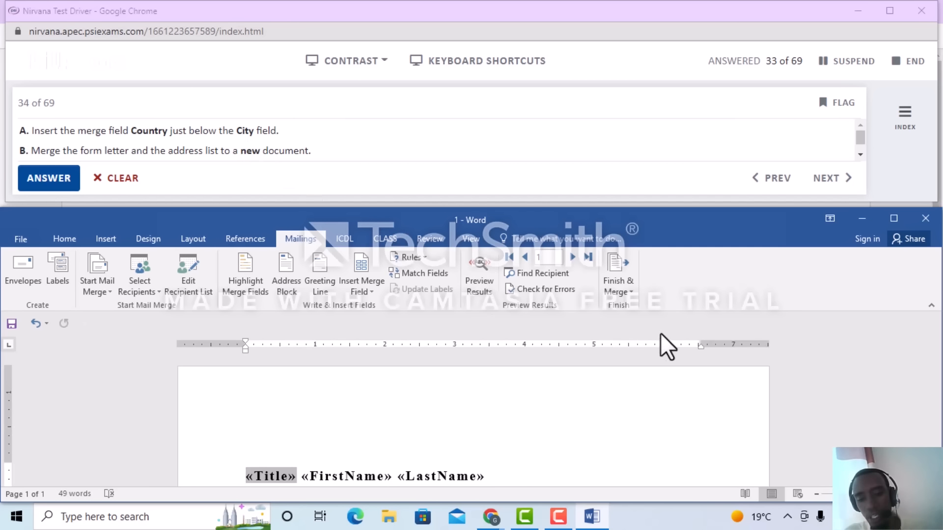
- Insert the merge field Country on the empty line directly below the City field in the letter's address block
left_click(894, 220)
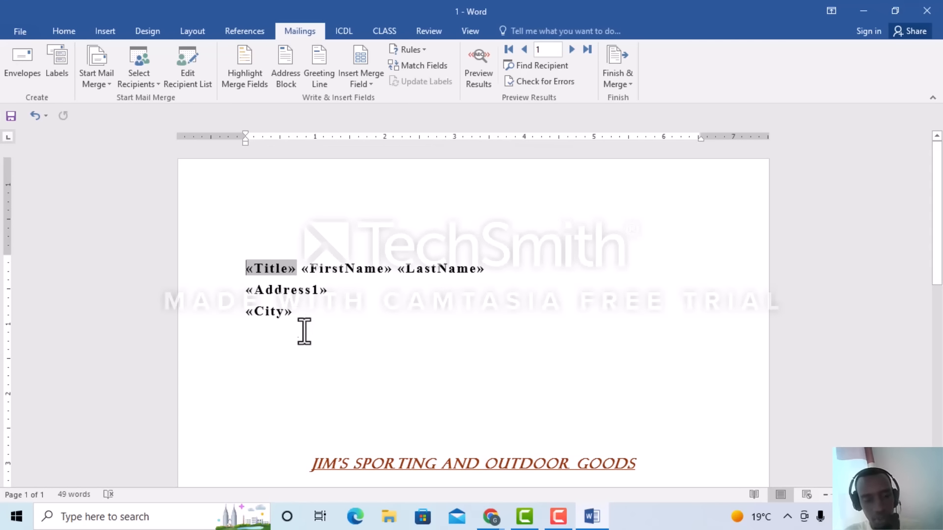
left_click(255, 331)
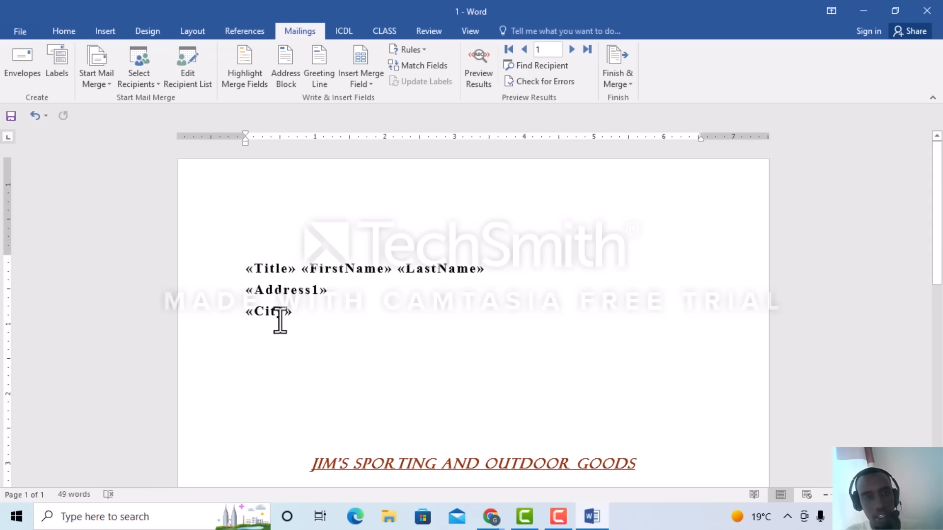
left_click(367, 79)
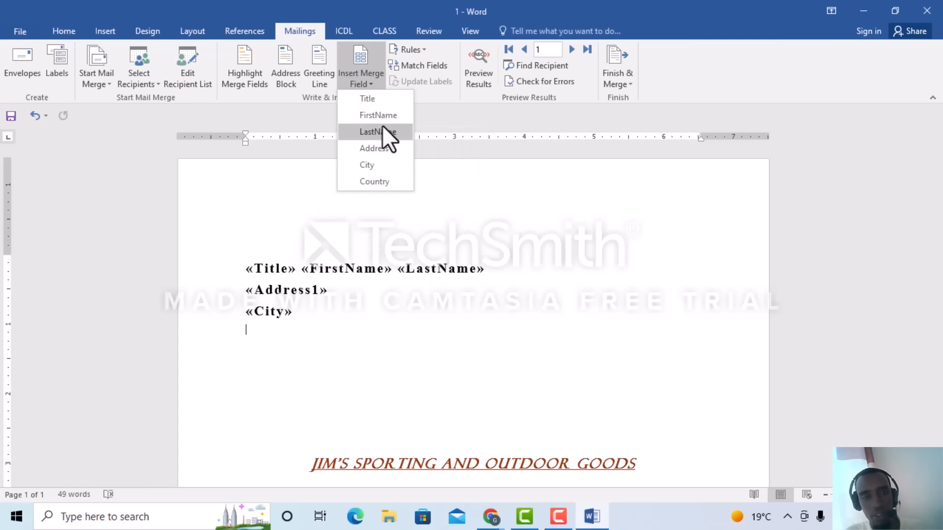
left_click(374, 182)
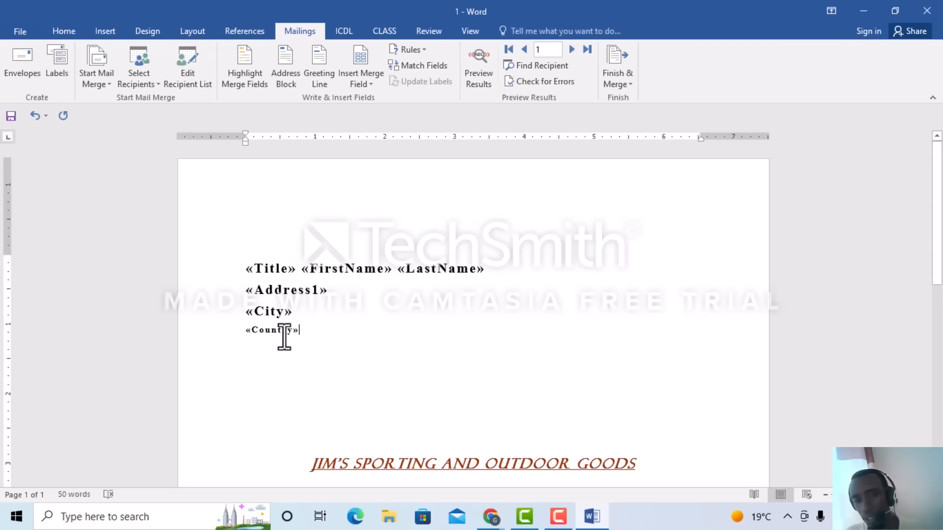
- Reread question 34 and examine the merge fields in the letter's address block and salutation
left_click(894, 10)
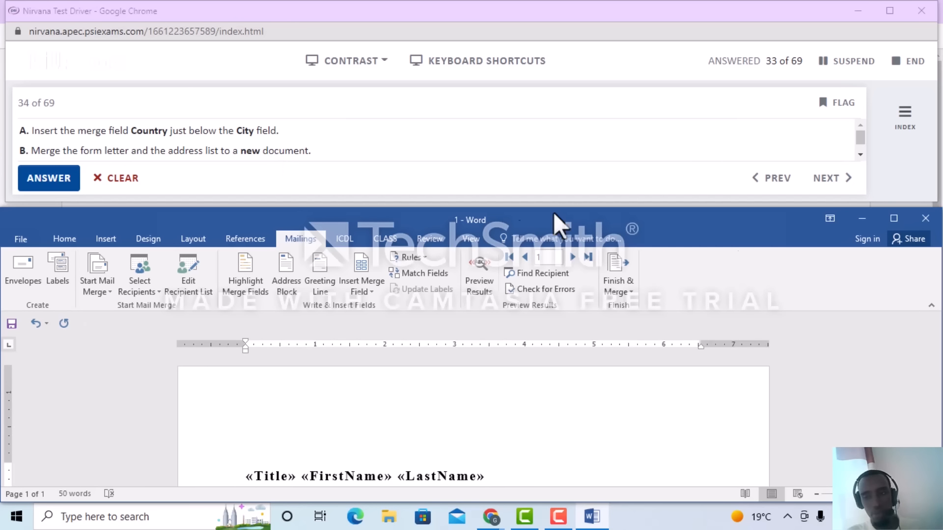
left_click(893, 218)
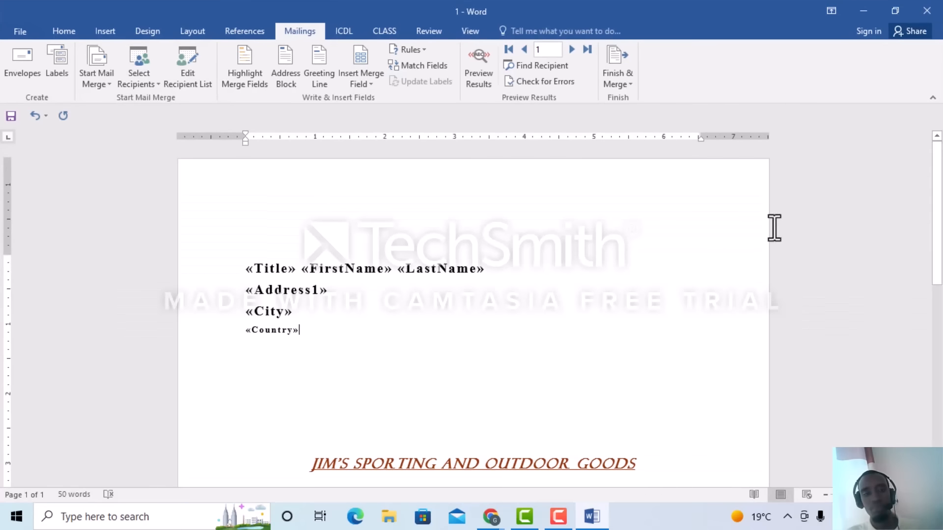
scroll(553, 267, "down", 2)
scroll(557, 265, "up", 1)
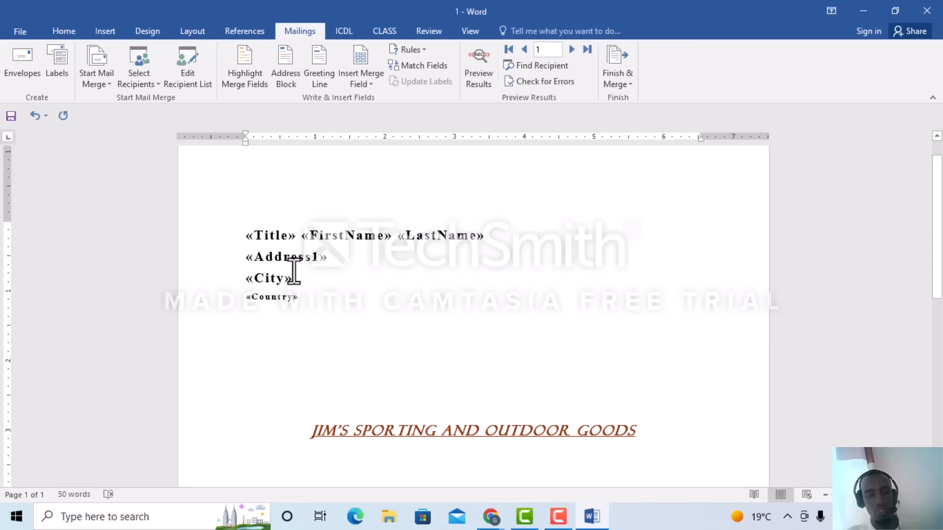
scroll(442, 291, "down", 3)
scroll(442, 285, "down", 3)
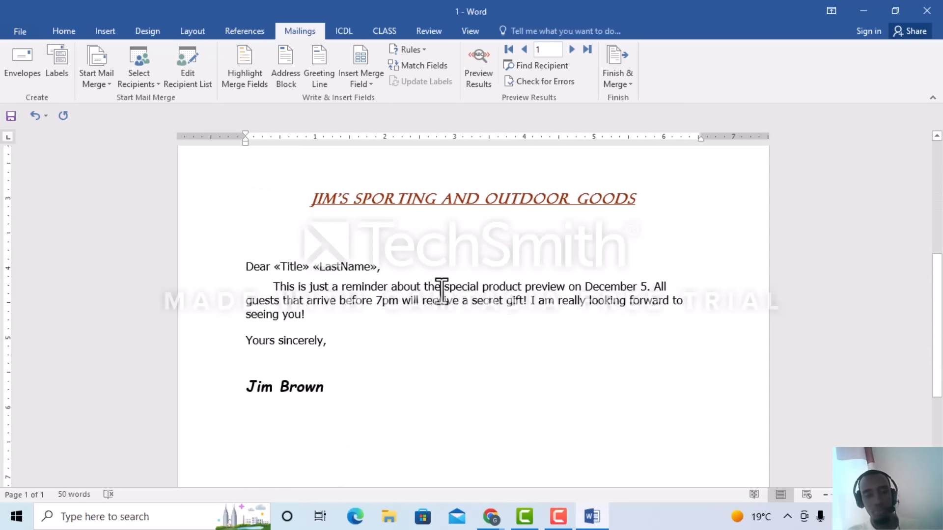
scroll(442, 277, "up", 6)
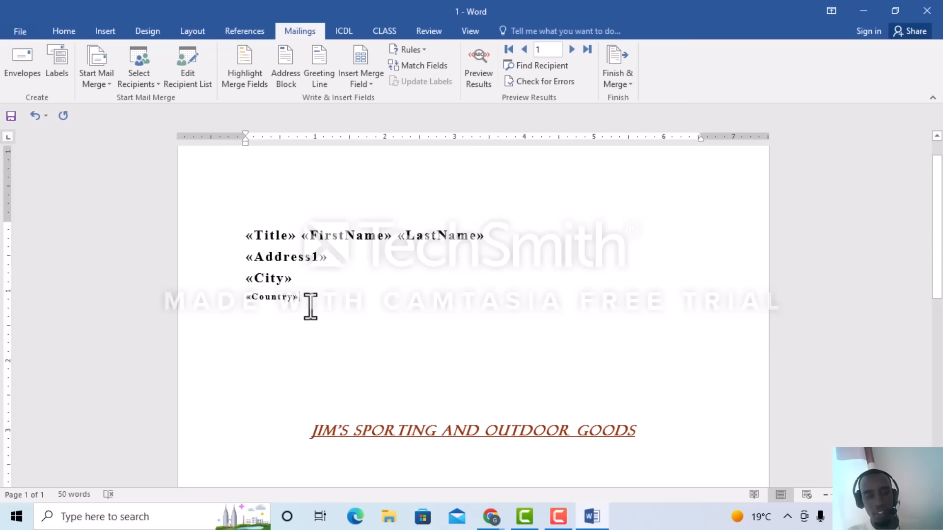
left_click_drag(296, 299, 243, 296)
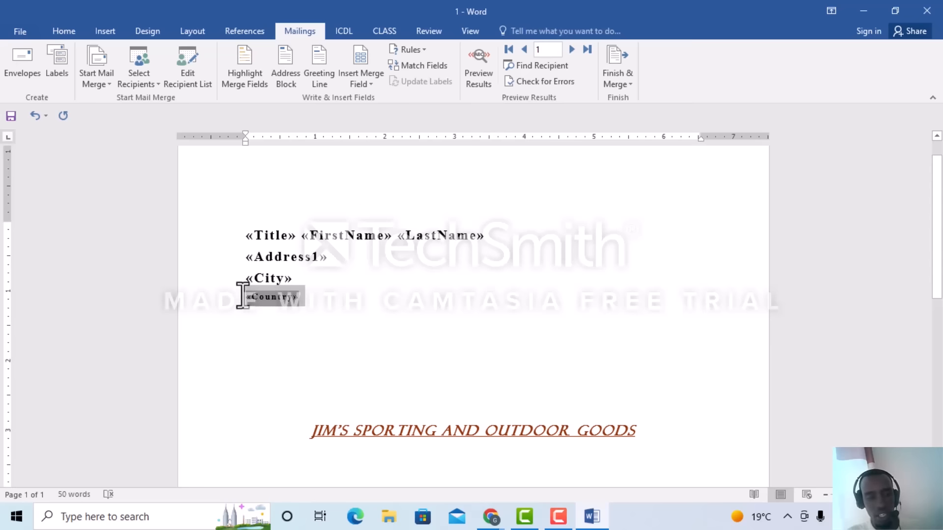
left_click(316, 301)
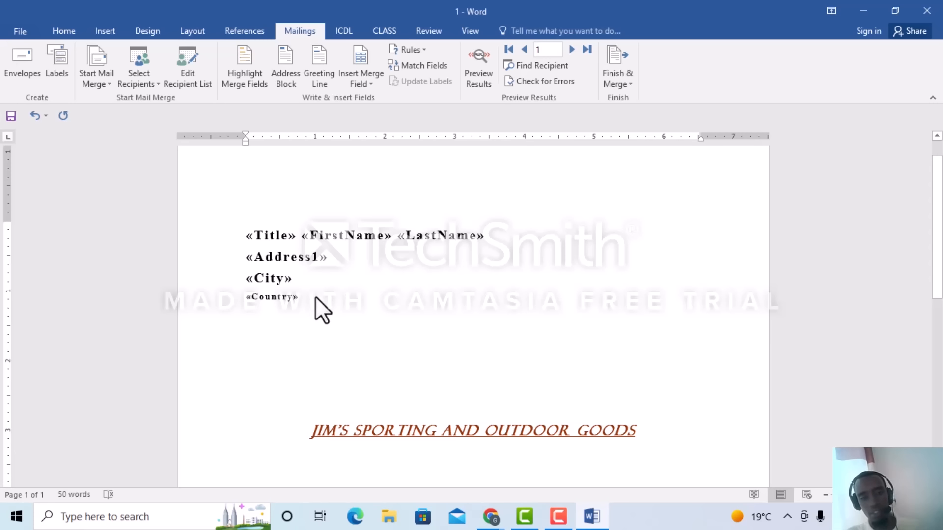
left_click_drag(479, 240, 310, 241)
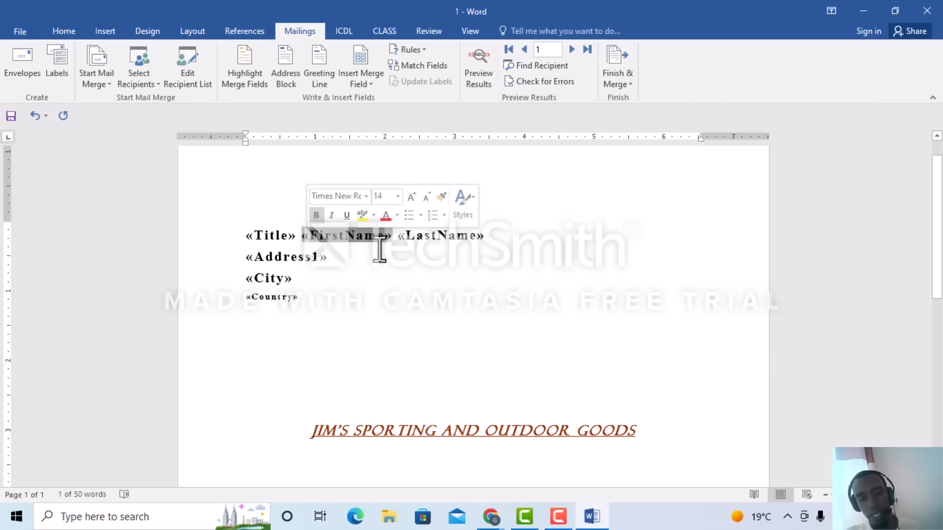
left_click(582, 330)
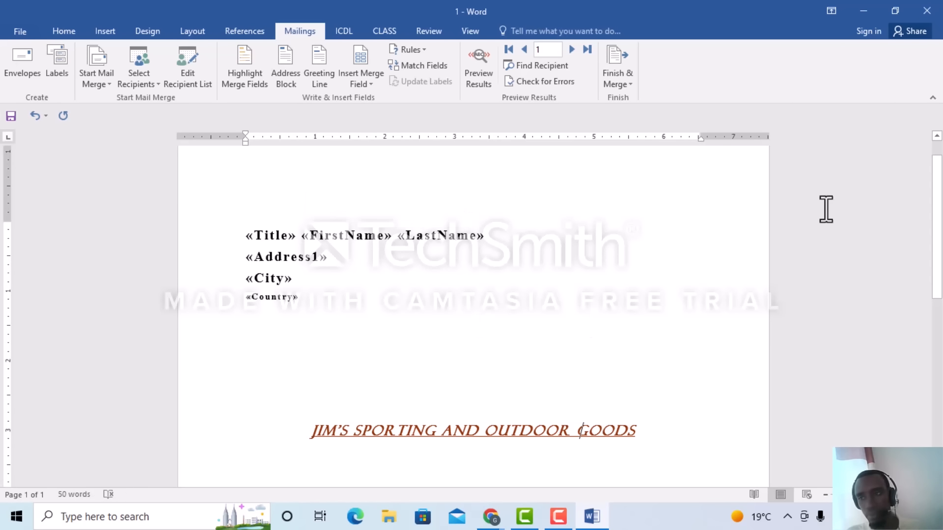
- Merge the form letter and the address list into a new document of individual letters
left_click(621, 78)
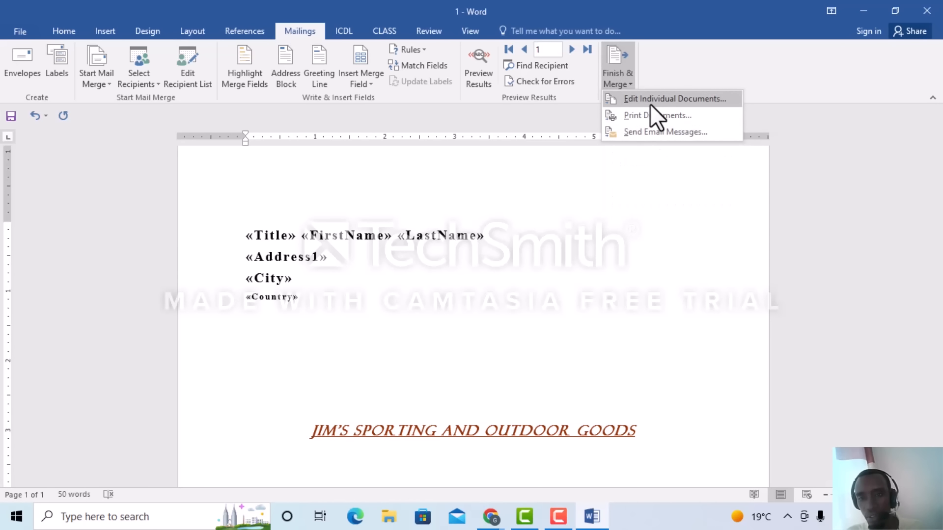
left_click(650, 103)
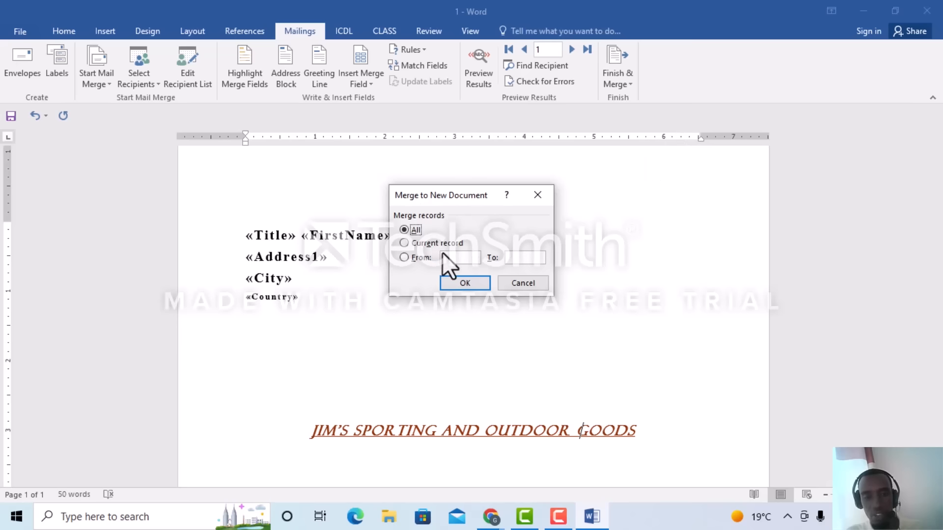
left_click(456, 259)
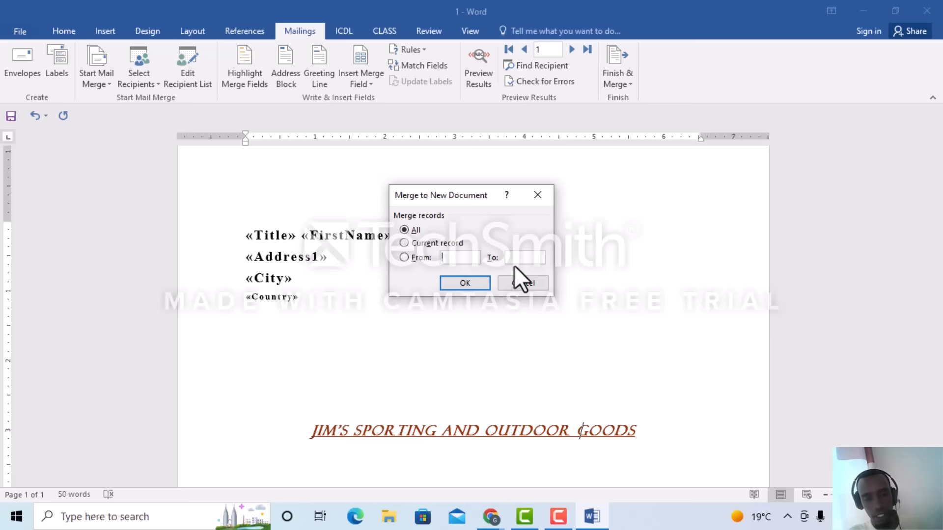
- Merge all records of the form letter to a new document and submit the answer to question 34
left_click(470, 284)
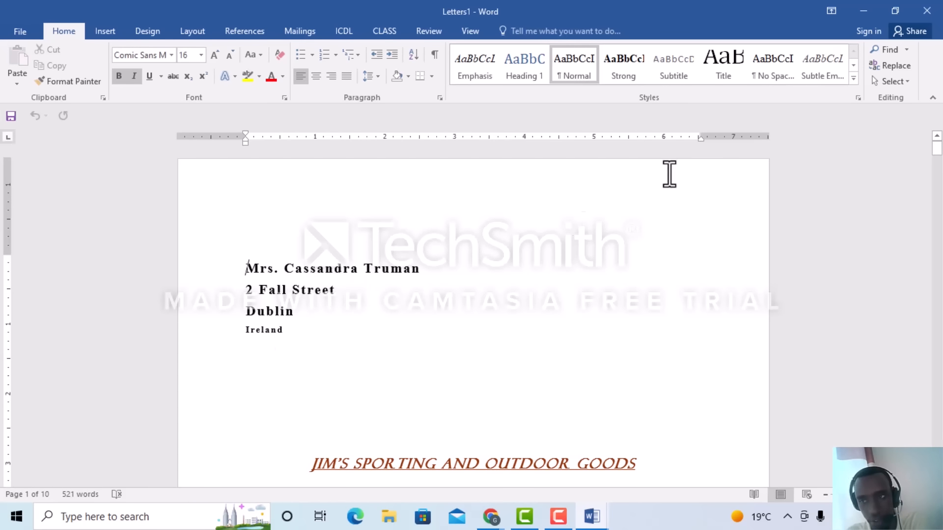
left_click(894, 10)
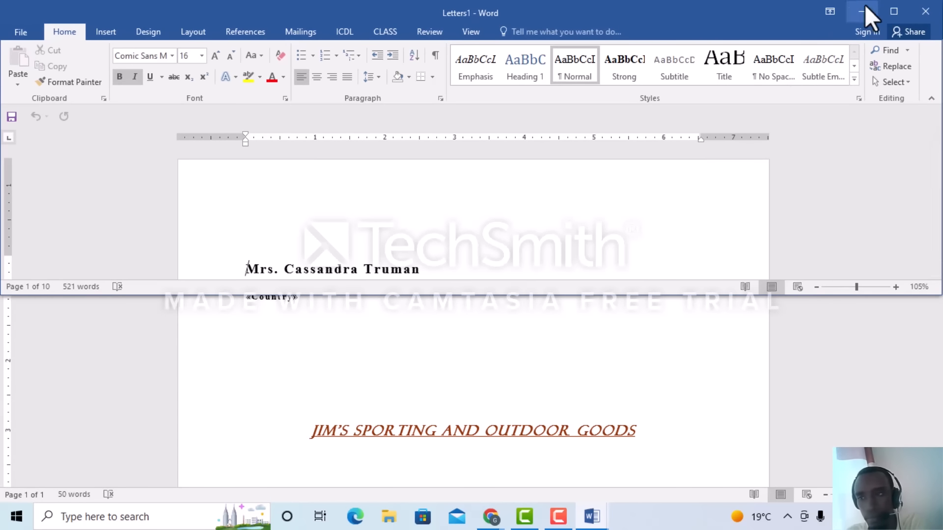
left_click_drag(676, 16, 688, 301)
left_click(895, 11)
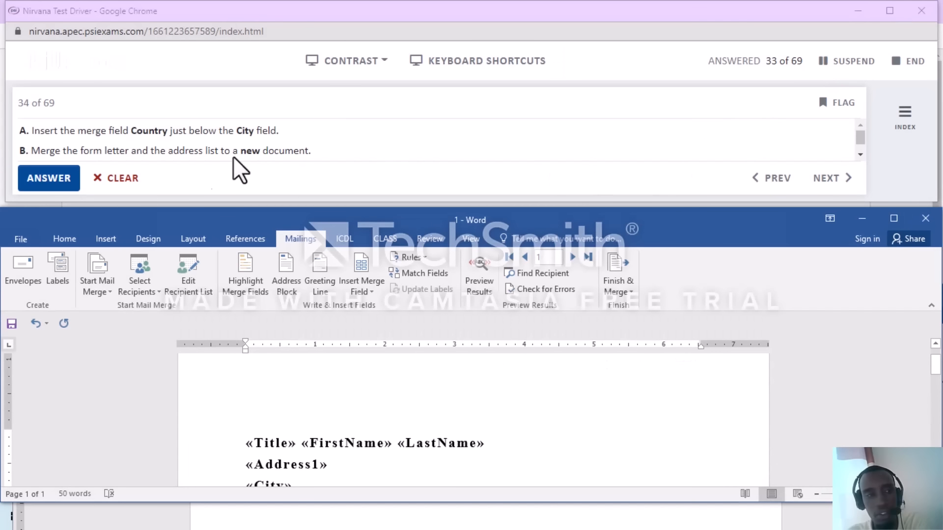
left_click(66, 185)
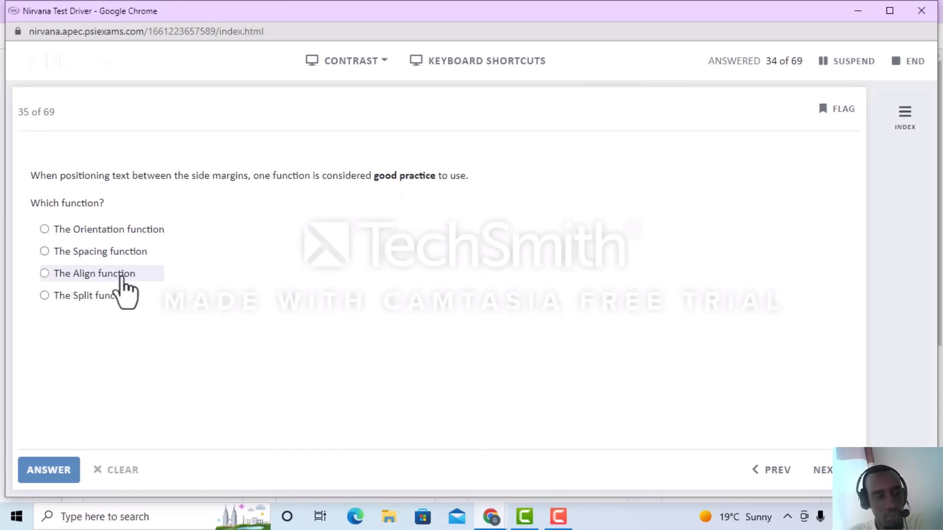
- Submit "The Align function" for positioning text between side margins and "The Spacing function" for changing distance between paragraphs
left_click(97, 278)
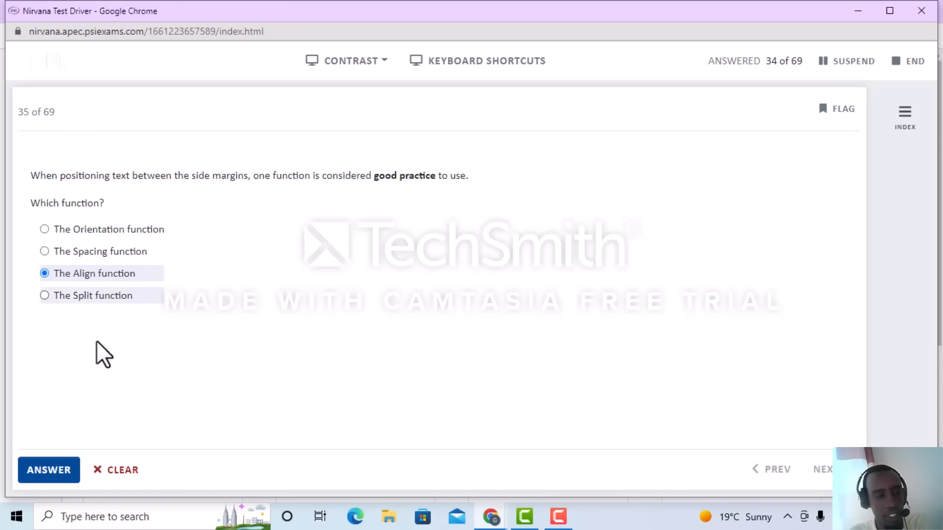
left_click(69, 473)
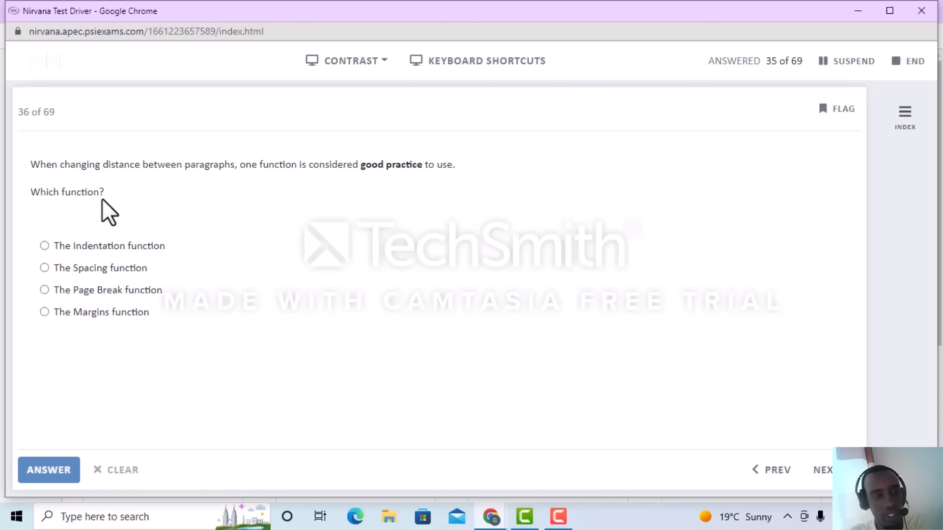
left_click(110, 273)
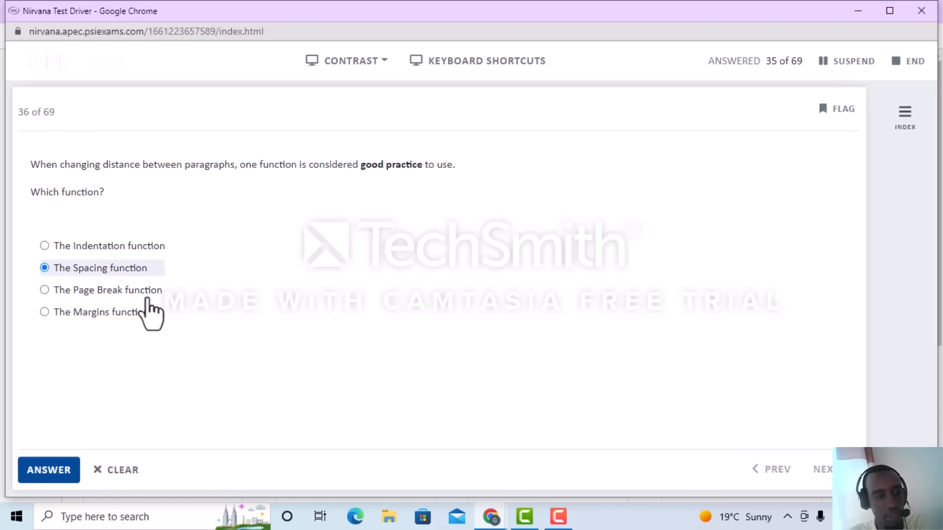
left_click(52, 472)
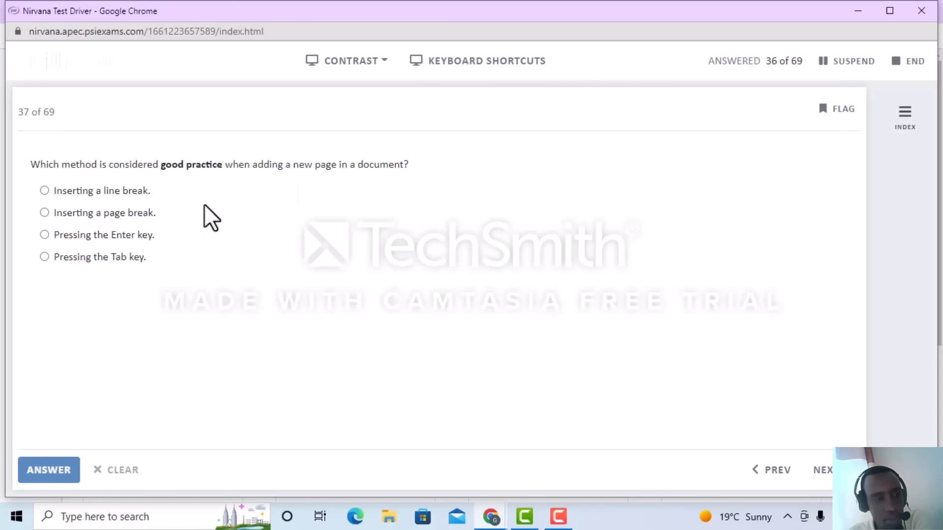
- Submit "Inserting a page break." as the good-practice method for adding a new page
left_click(139, 214)
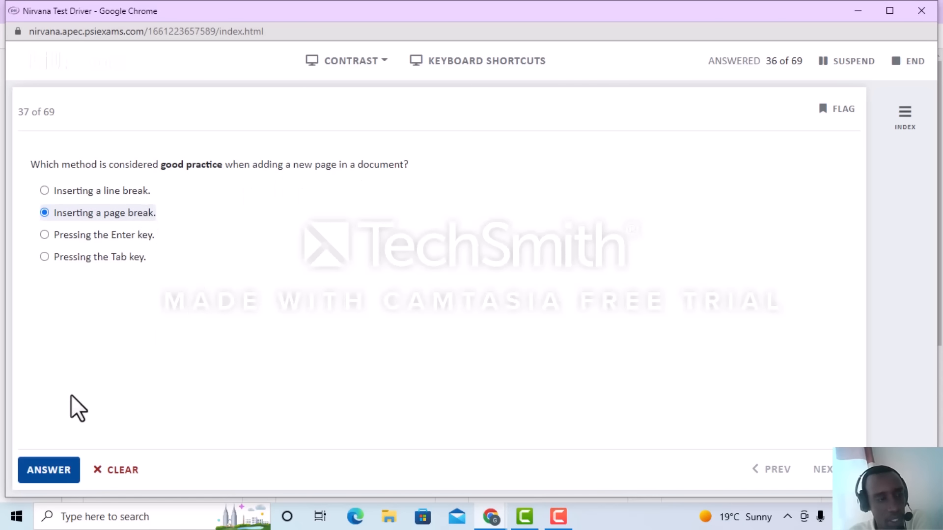
left_click(54, 476)
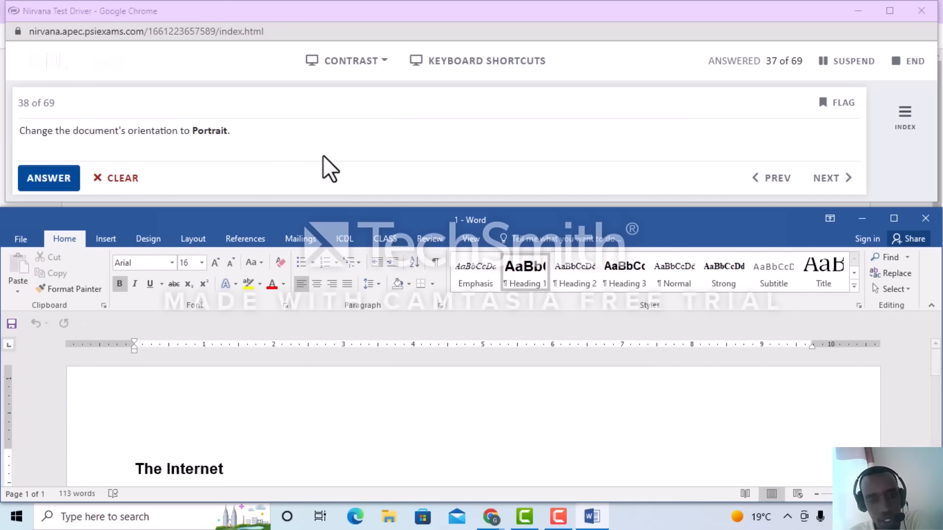
- Change the document's orientation to Portrait and submit the answer to question 38
left_click(893, 219)
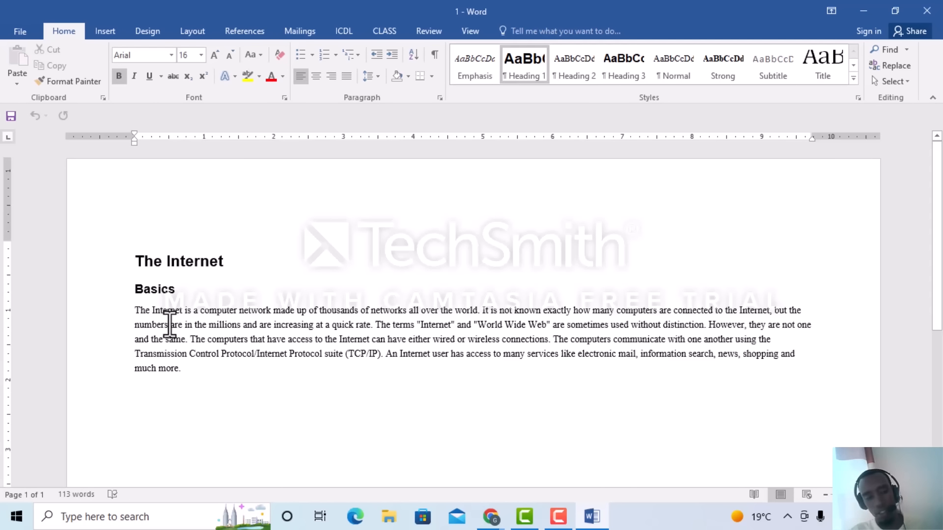
left_click(192, 30)
left_click(58, 78)
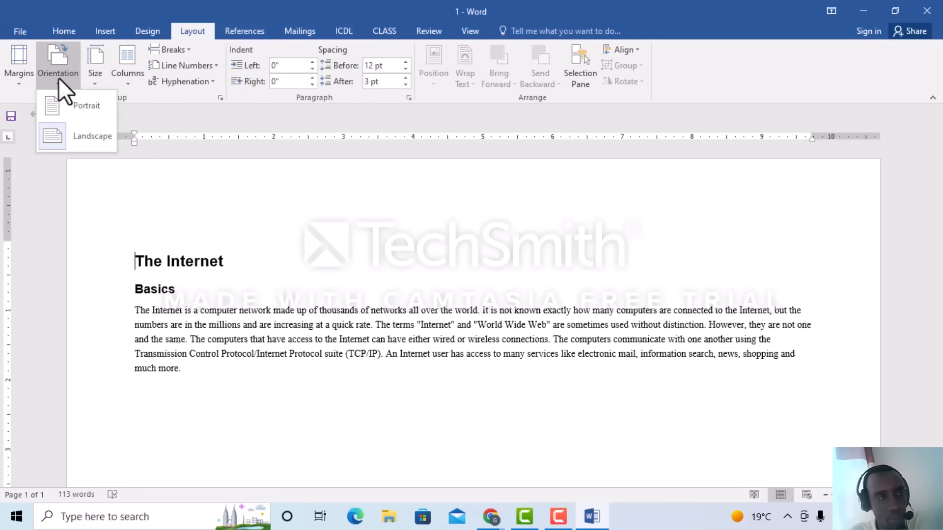
left_click(59, 107)
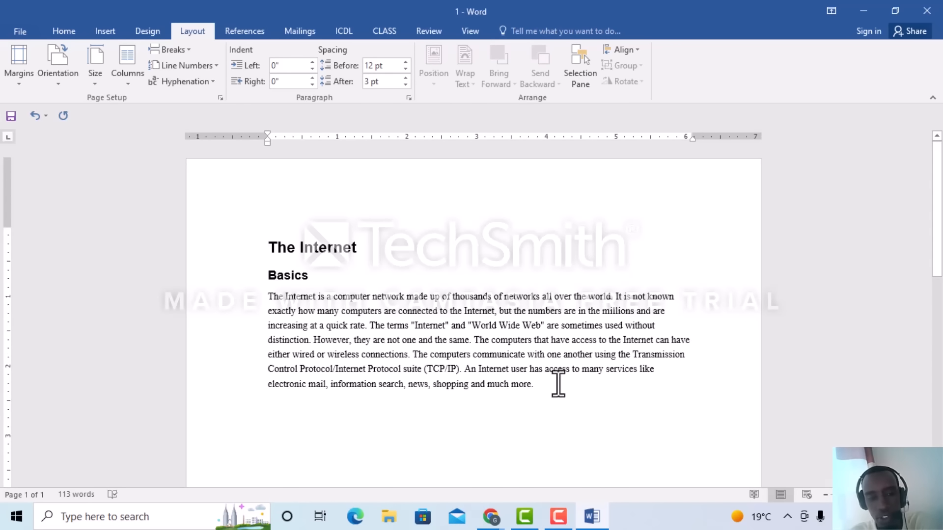
left_click(66, 84)
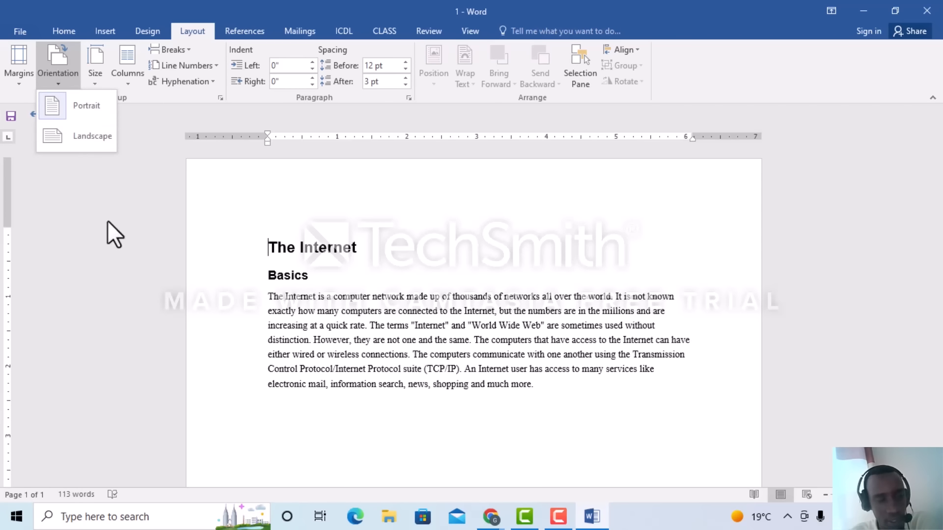
left_click(565, 237)
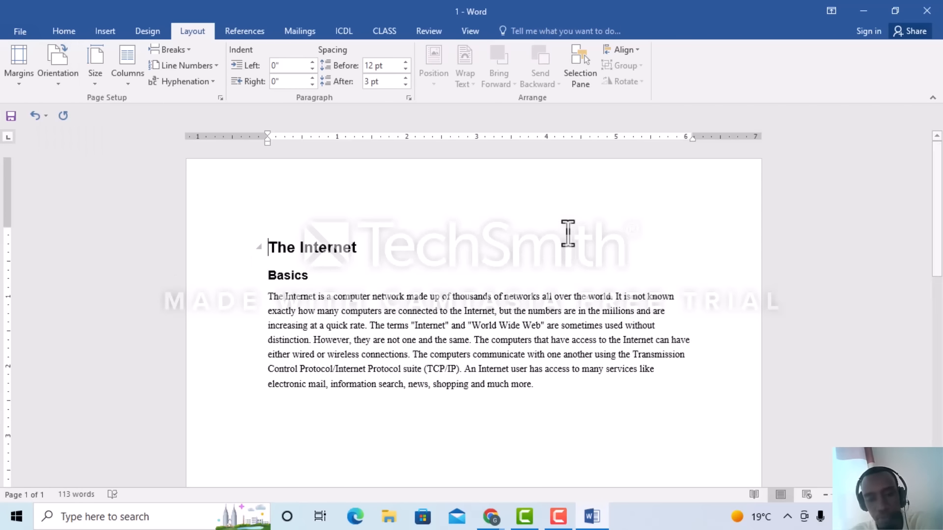
left_click(895, 10)
left_click(47, 177)
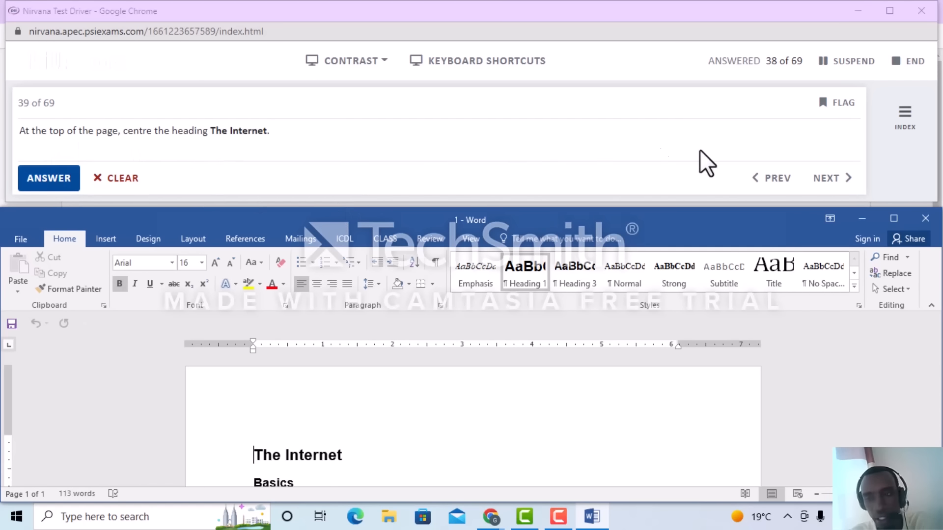
- Centre the heading "The Internet" and submit the answer to question 39
left_click(903, 216)
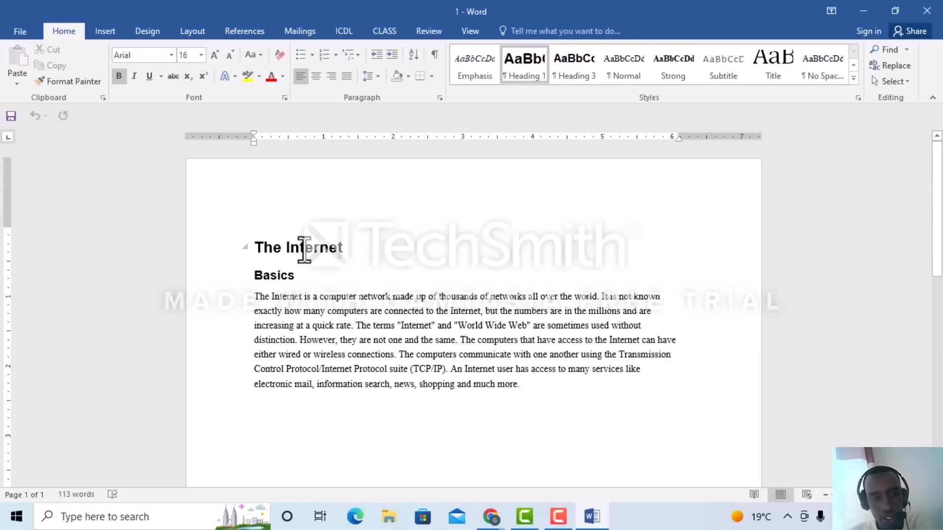
left_click(246, 247)
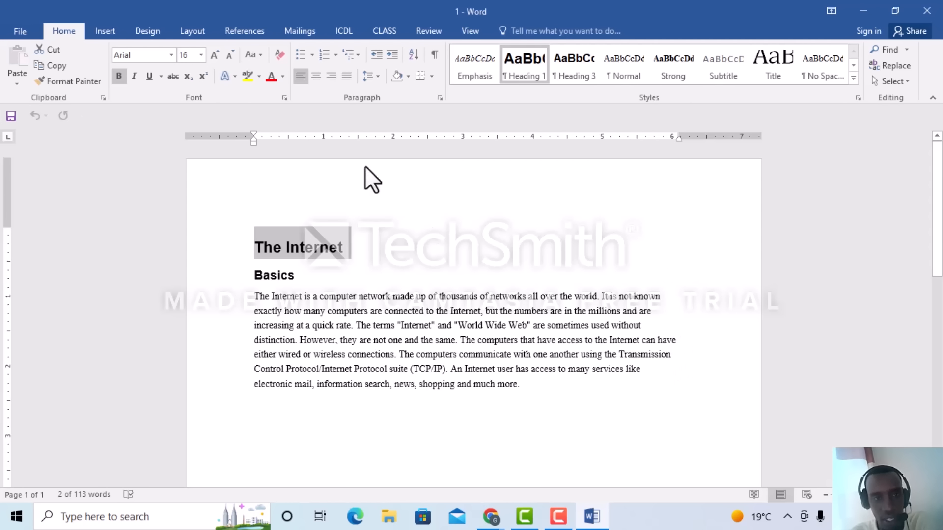
left_click(316, 76)
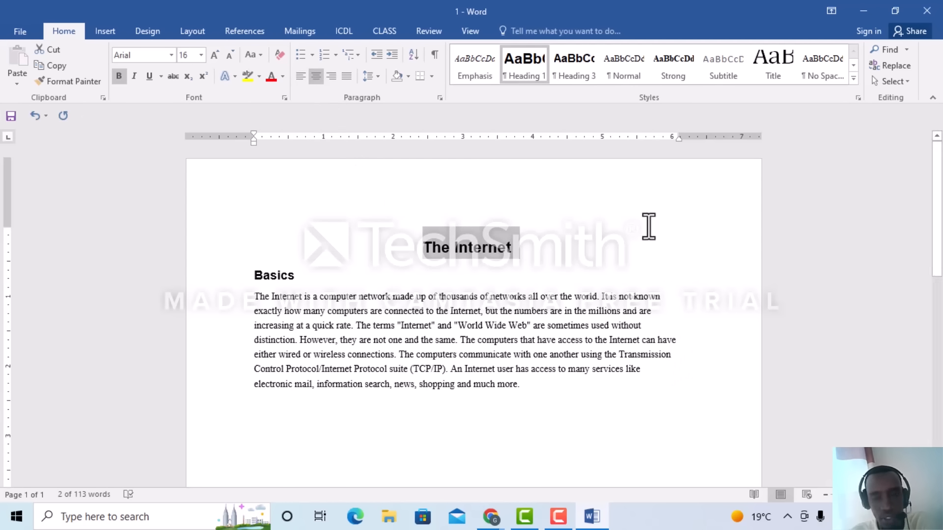
left_click(870, 10)
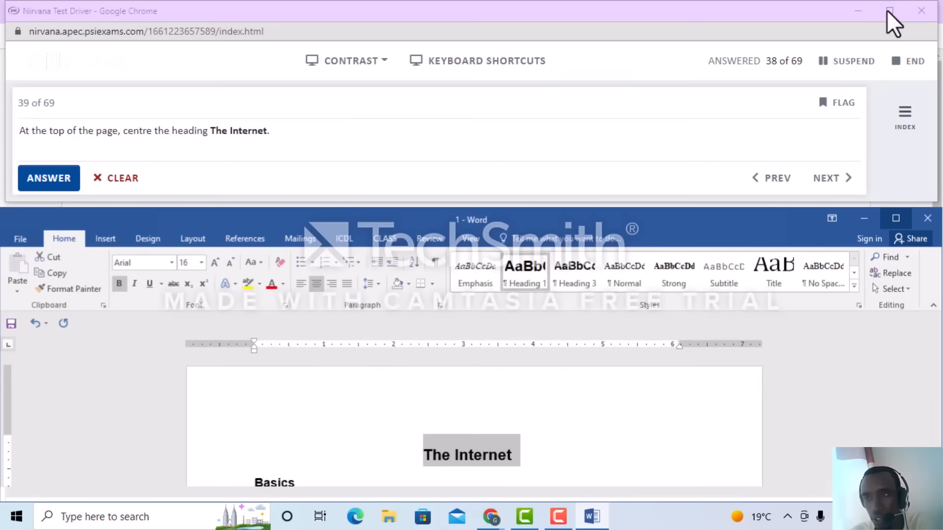
left_click(47, 179)
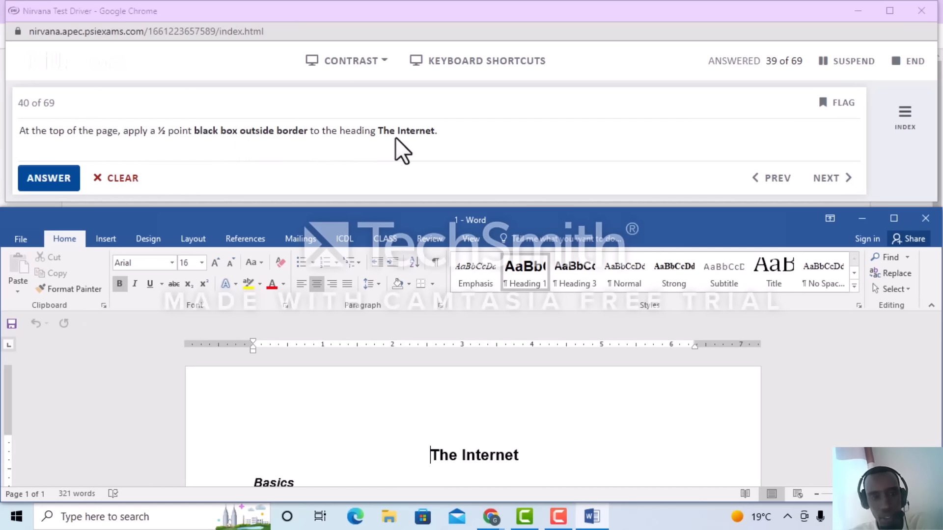
- Apply a ½ pt Box border to the paragraph of the heading "The Internet" and submit the answer to question 40
left_click(893, 224)
left_click_drag(528, 248, 422, 247)
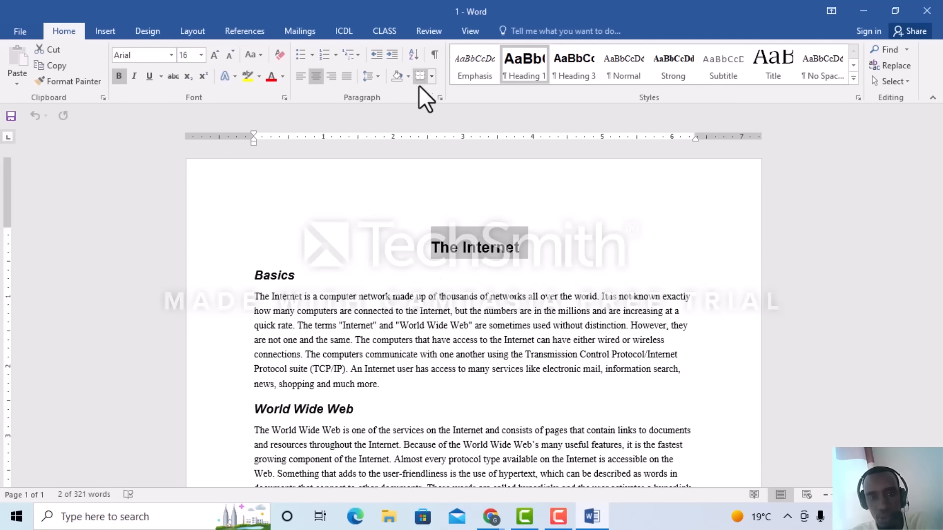
left_click(431, 77)
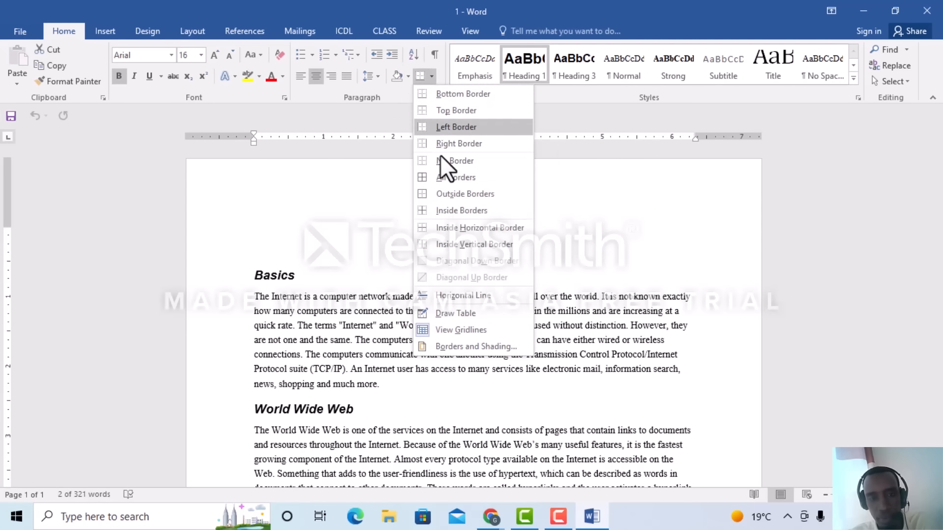
left_click(478, 345)
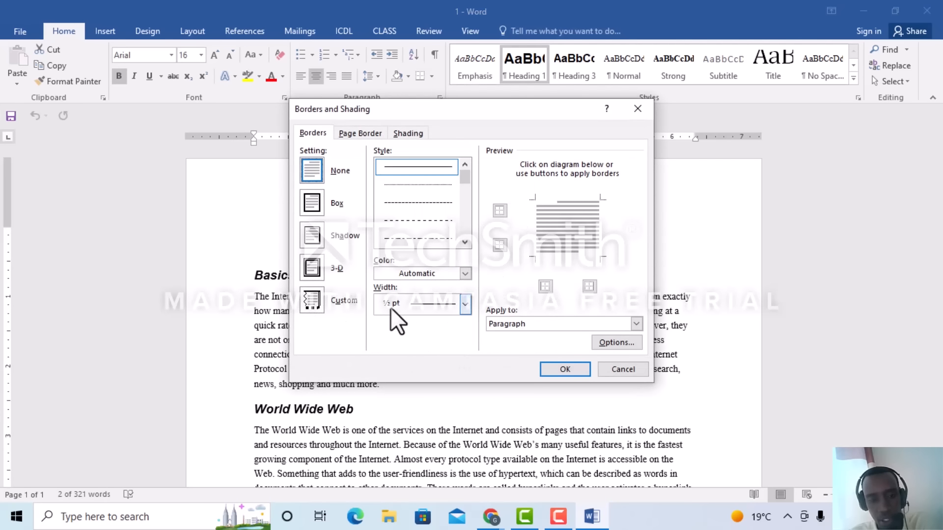
left_click(313, 201)
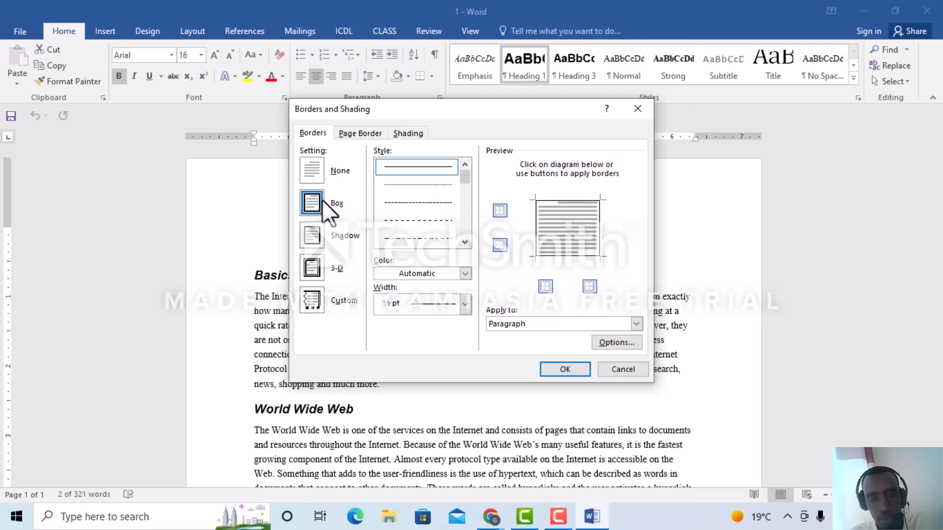
left_click(565, 372)
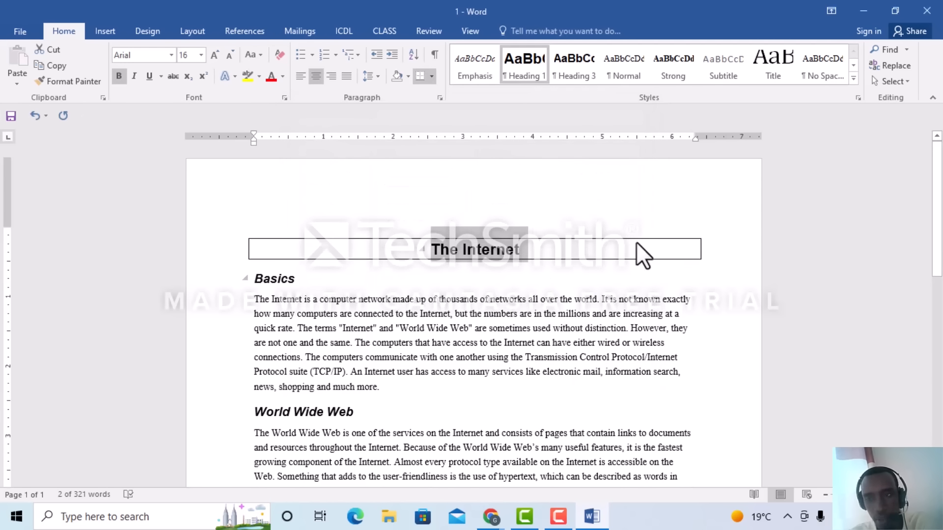
left_click(894, 9)
left_click(49, 184)
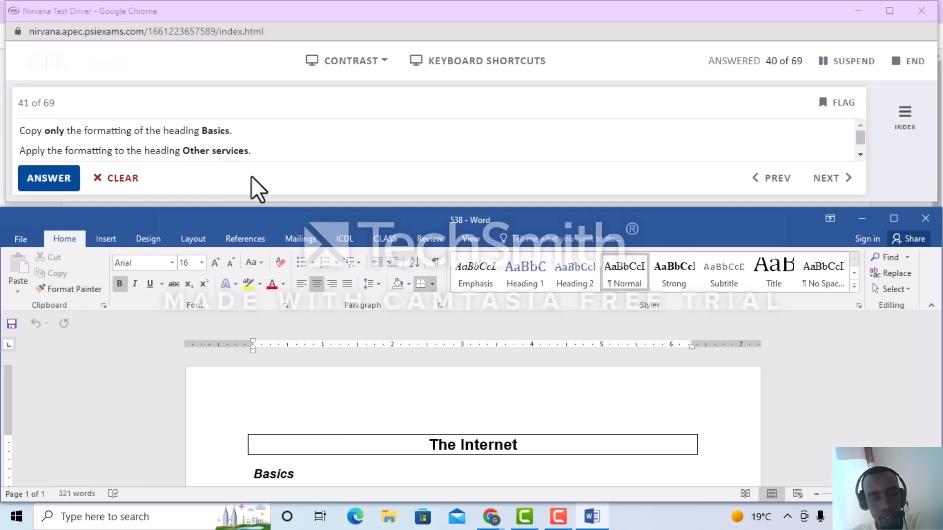
- Copy only the formatting of the heading "Basics" to the heading "Other services" with Format Painter, and return to the exam question
left_click(894, 219)
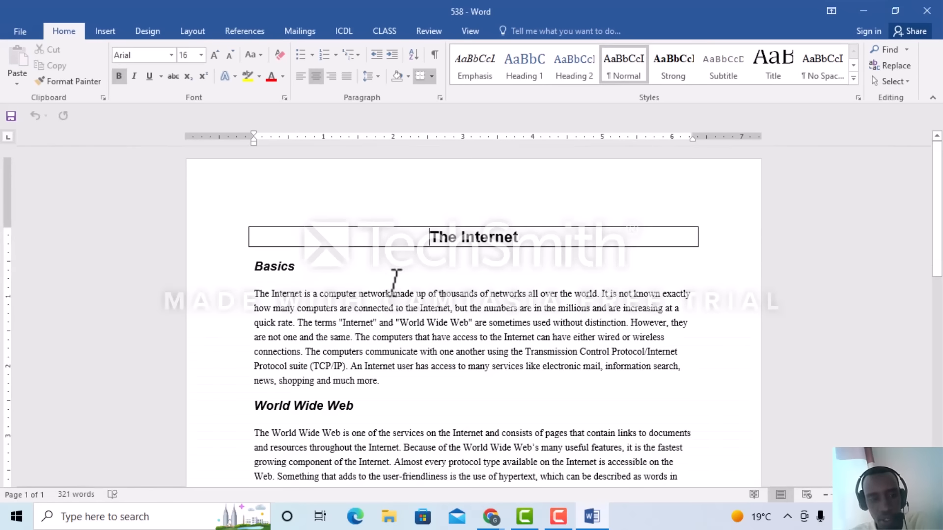
scroll(403, 290, "down", 2)
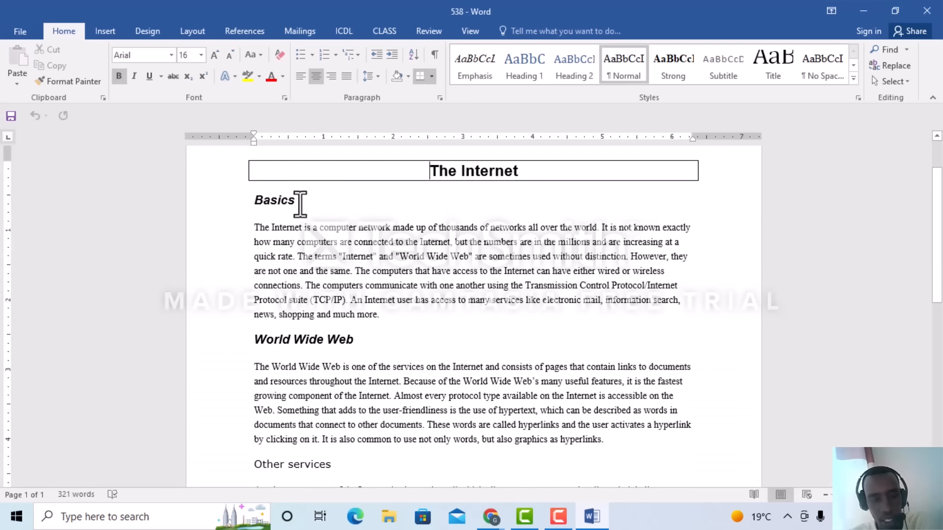
left_click_drag(299, 203, 235, 205)
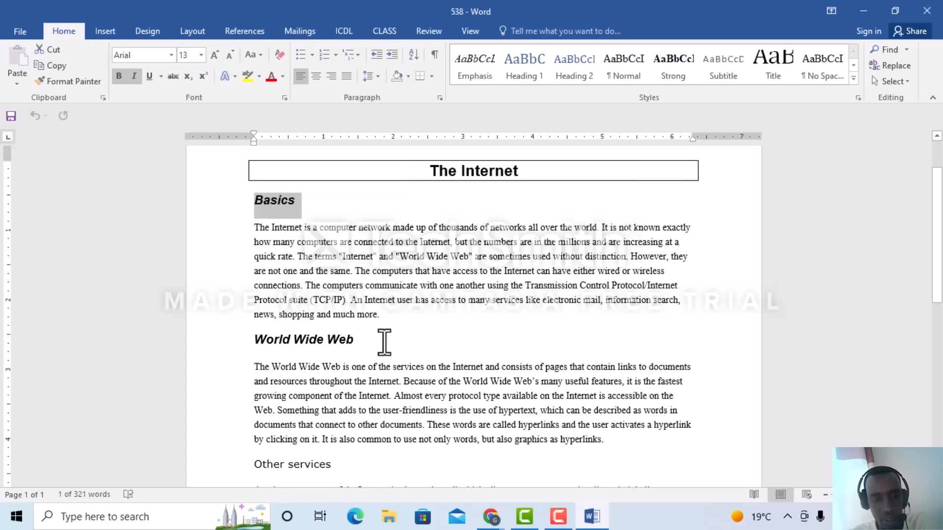
left_click(361, 329)
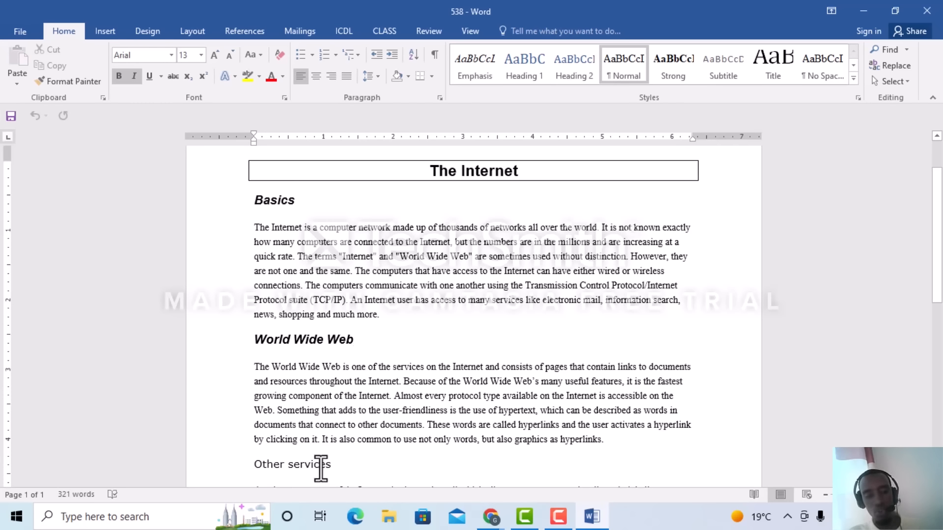
triple_click(271, 203)
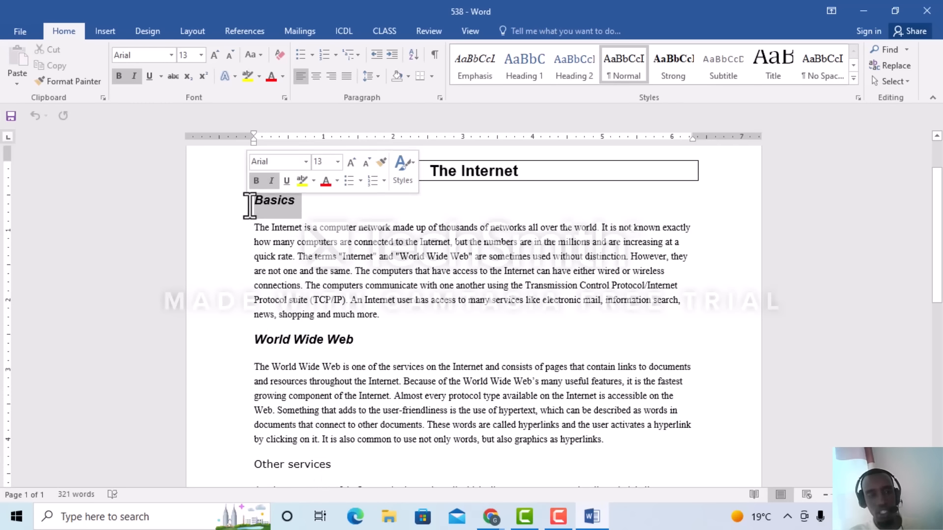
left_click(73, 81)
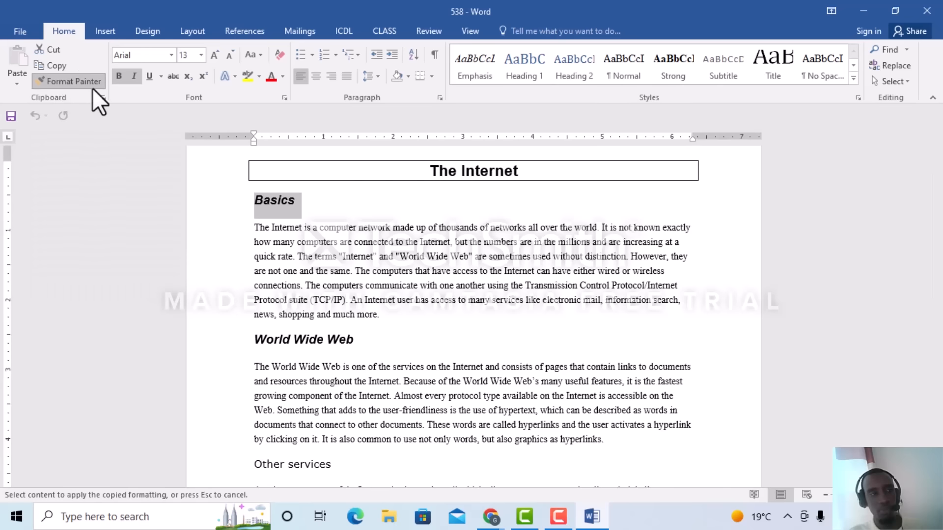
mouse_move(216, 464)
left_mouse_down()
mouse_move(210, 453)
mouse_move(219, 473)
left_mouse_up()
left_click(349, 467)
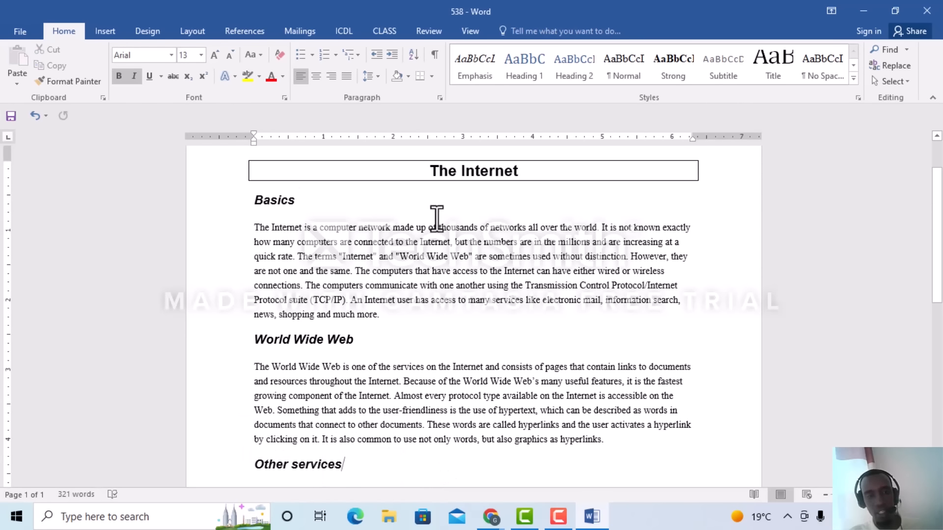
left_click(894, 10)
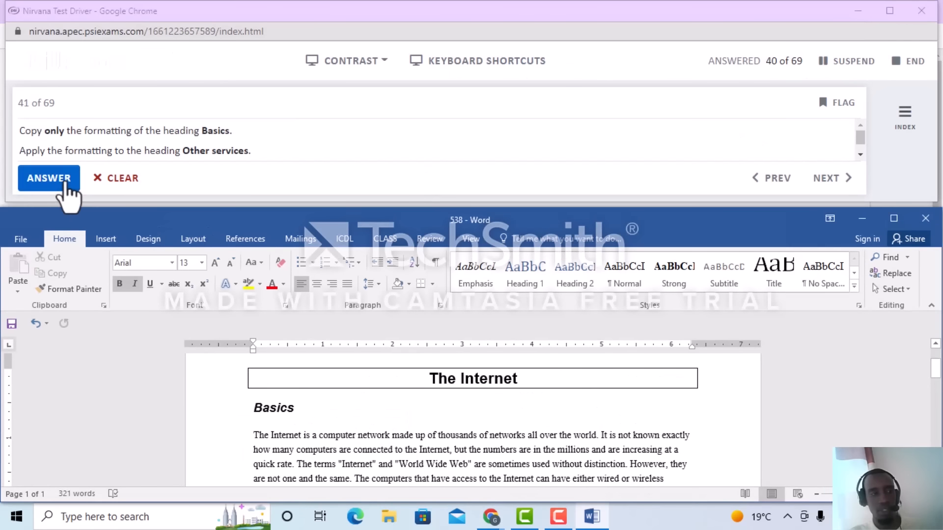
- Submit the answer to question 41
left_click(39, 183)
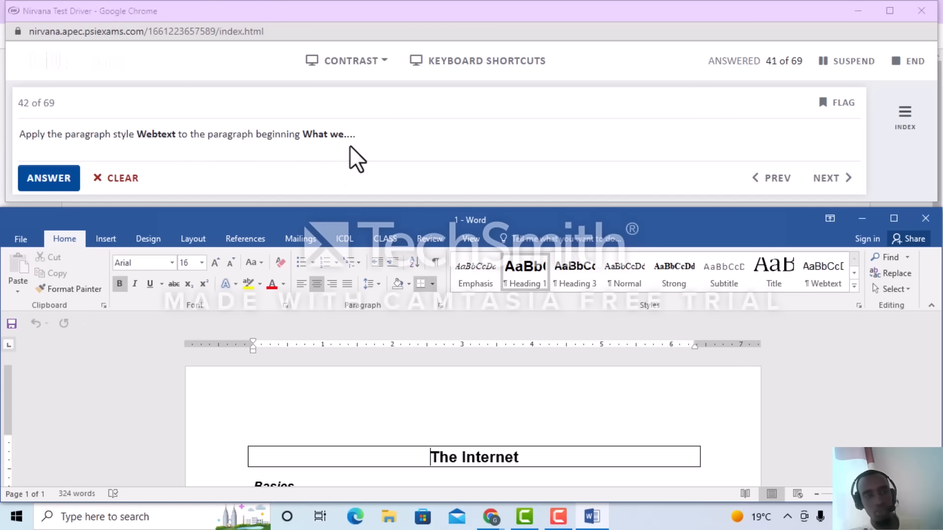
- Apply the paragraph style Webtext to the paragraph beginning "What we" and submit the answer to question 42
left_click(893, 218)
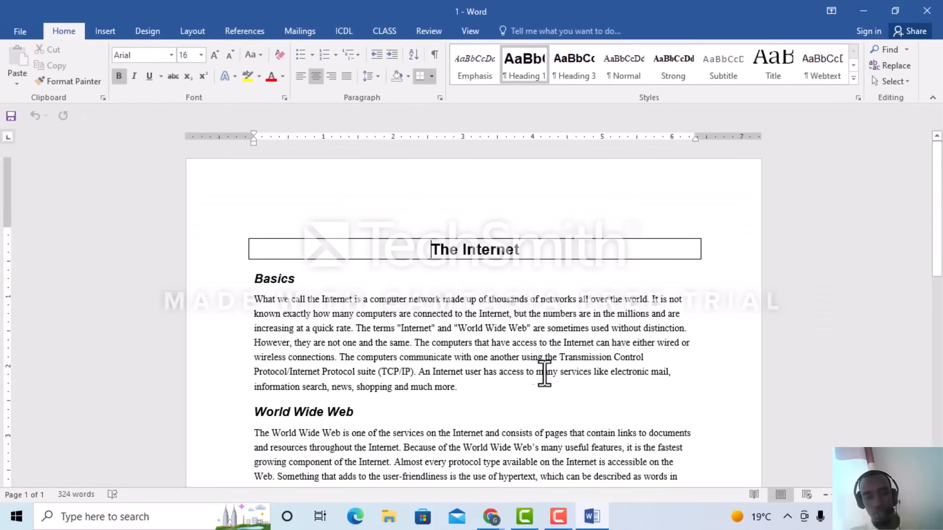
scroll(544, 373, "down", 1)
left_click_drag(458, 353, 252, 269)
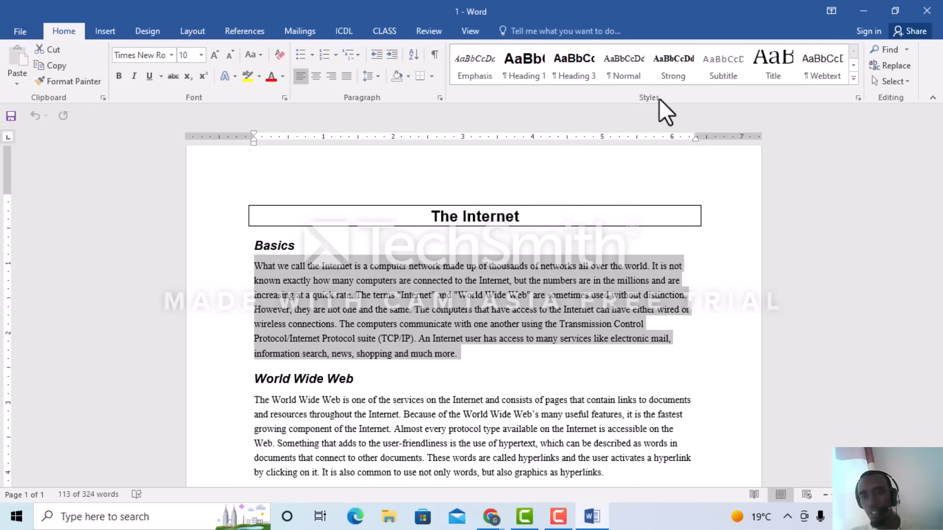
left_click(826, 71)
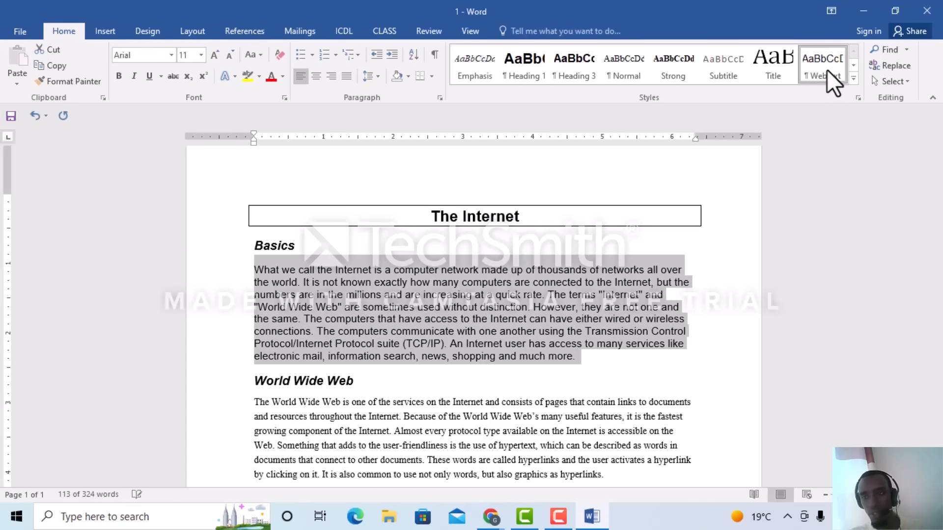
left_click(894, 11)
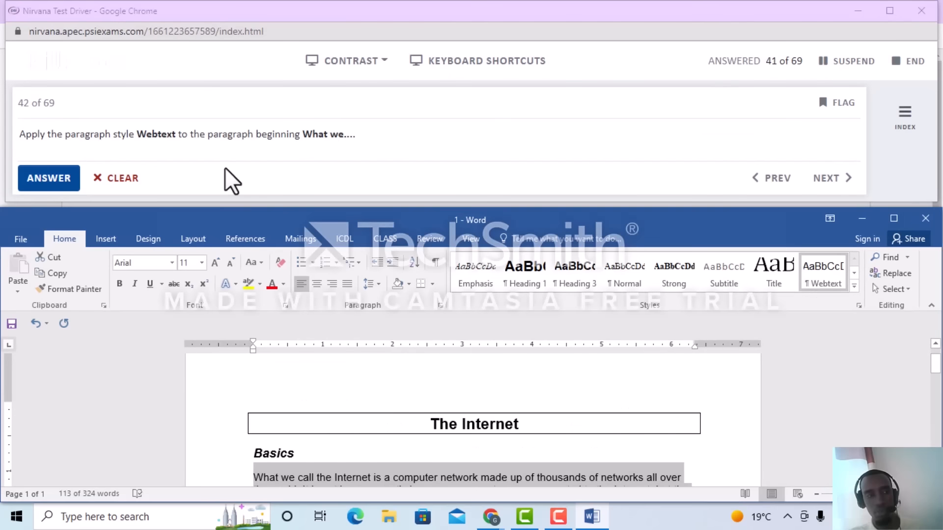
left_click(49, 179)
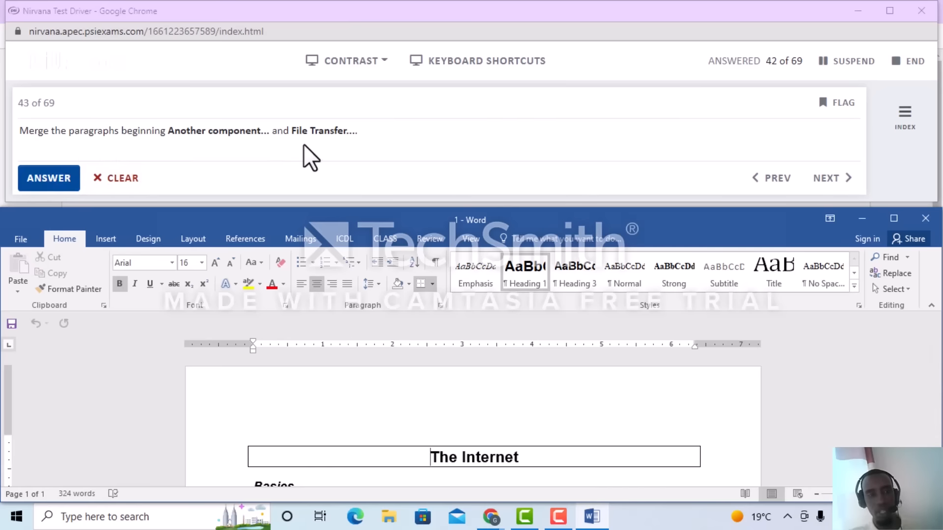
- Merge the paragraphs beginning "Another component" and "File Transfer" into one, and submit the answer to question 43
left_click(894, 218)
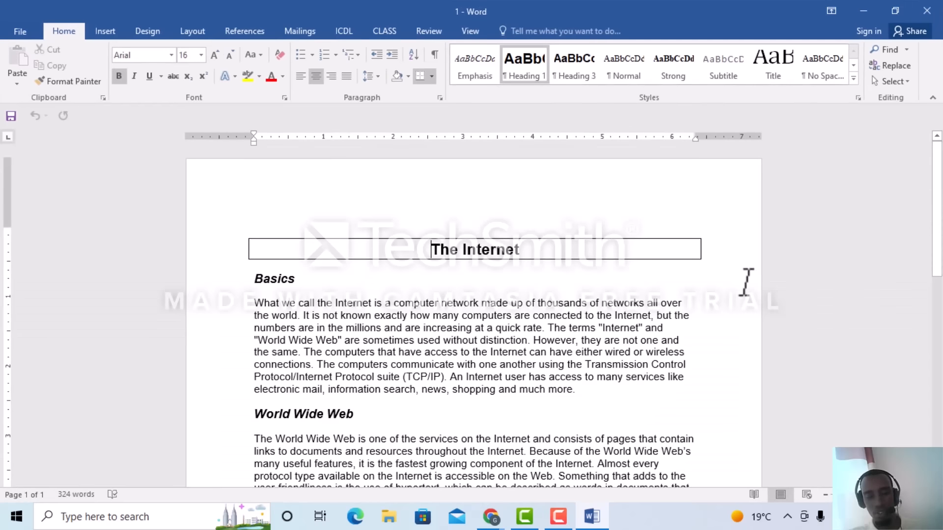
scroll(565, 371, "down", 6)
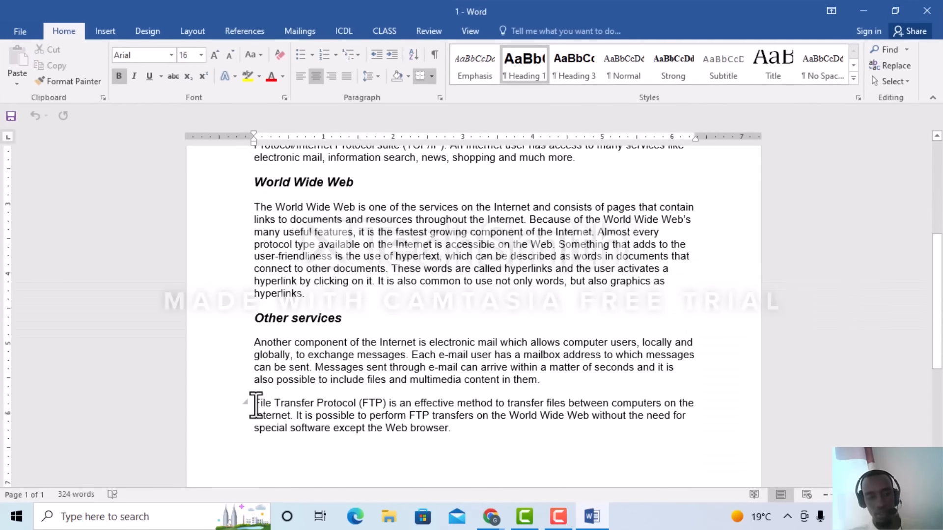
left_click(255, 402)
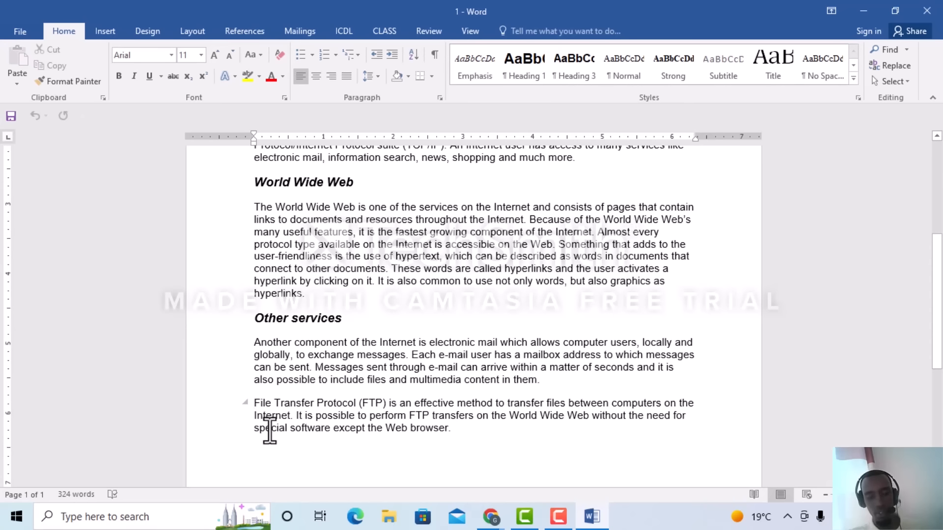
key("BackSpace")
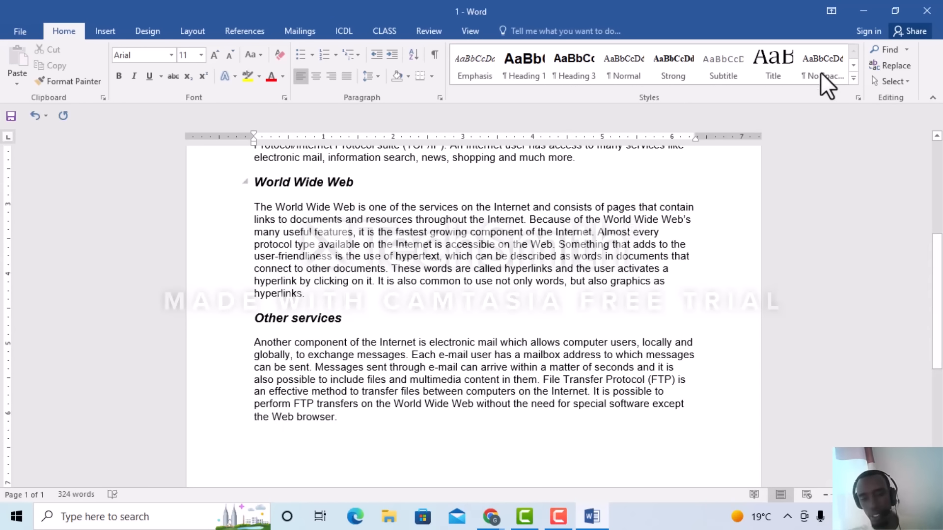
left_click(893, 12)
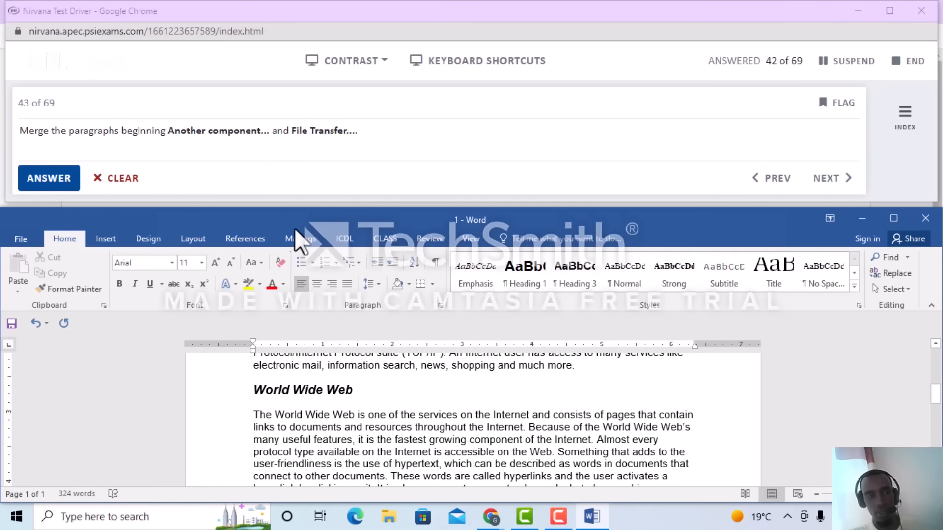
left_click(62, 190)
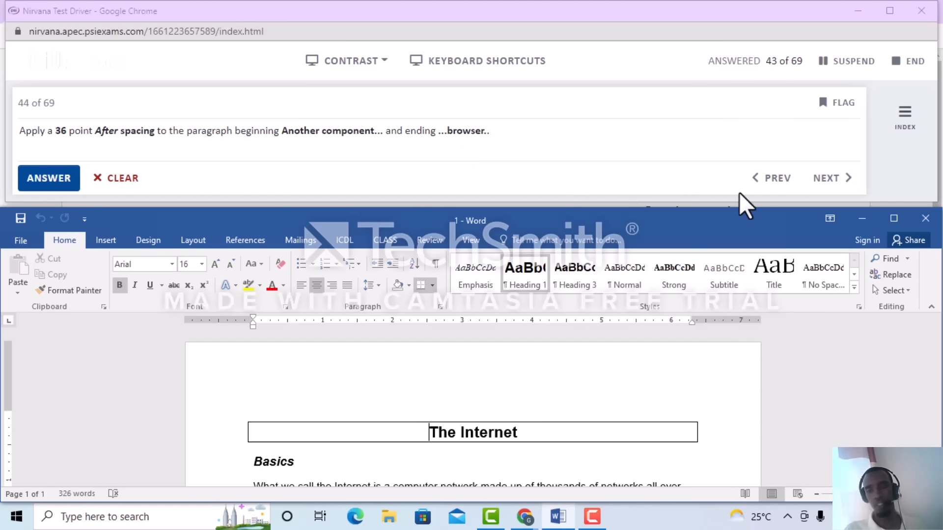
- Set the After spacing of the paragraph beginning "Another component" to 36 pt and submit the answer to question 44
left_click(893, 219)
scroll(511, 354, "down", 10)
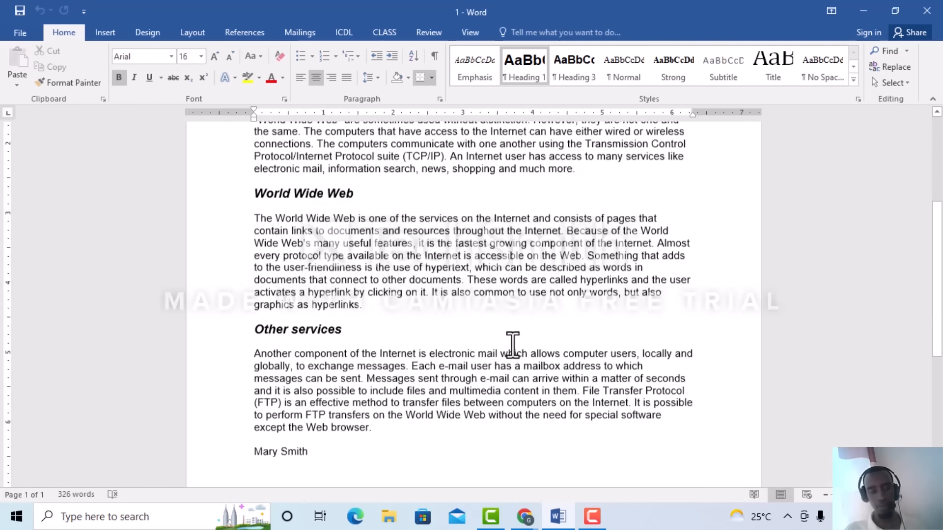
left_click_drag(331, 322, 255, 246)
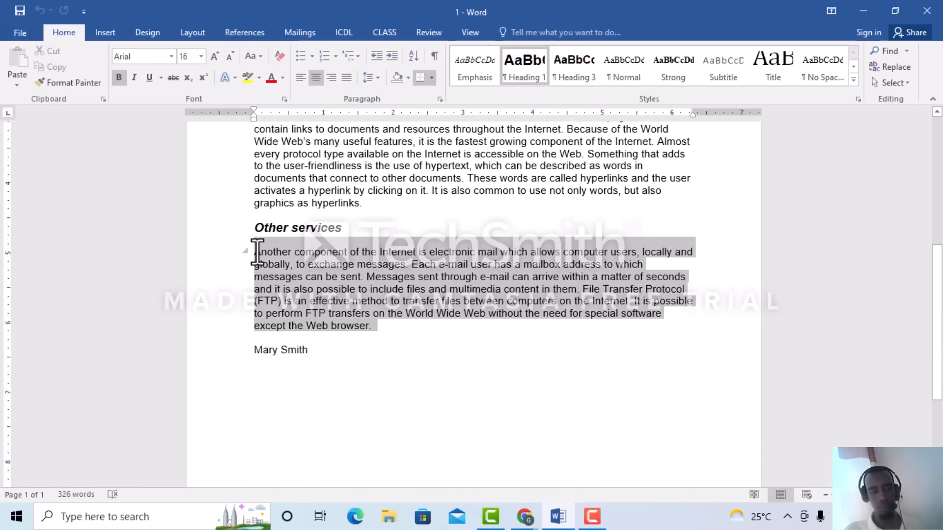
left_click(897, 8)
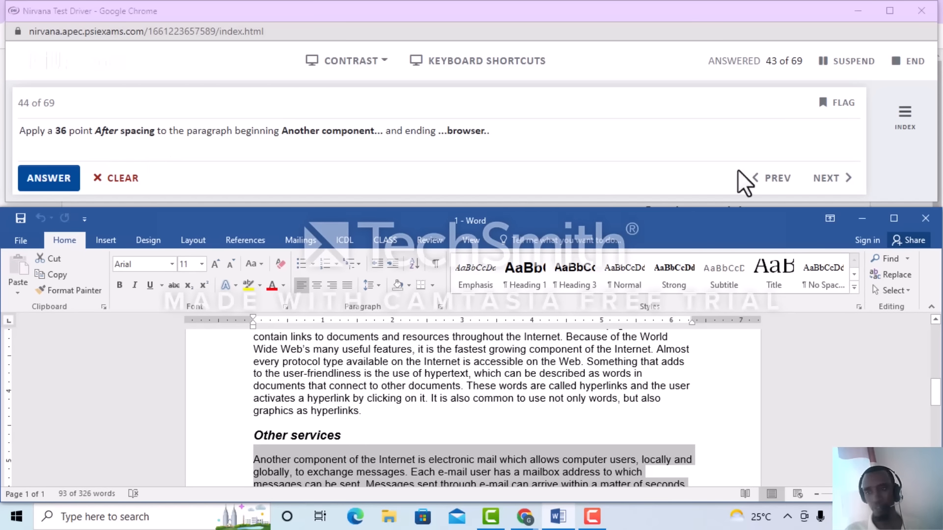
left_click(894, 219)
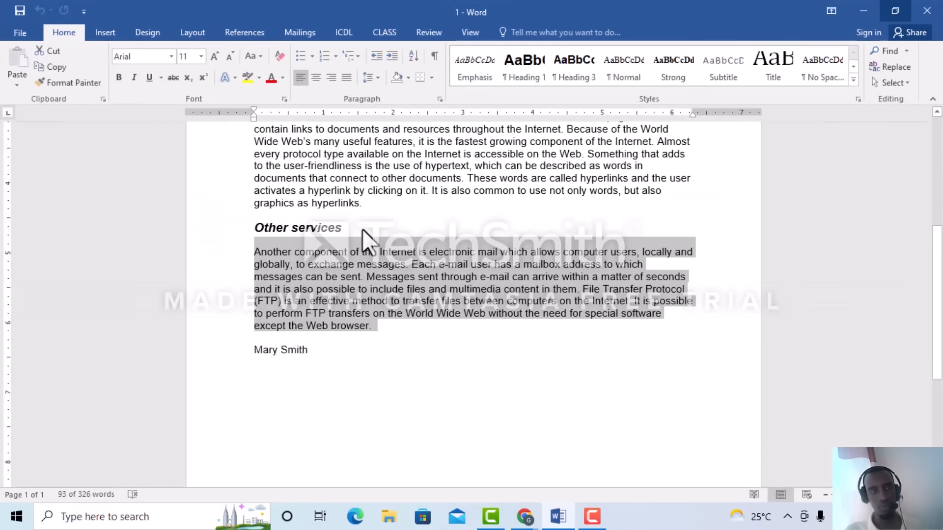
left_click(440, 99)
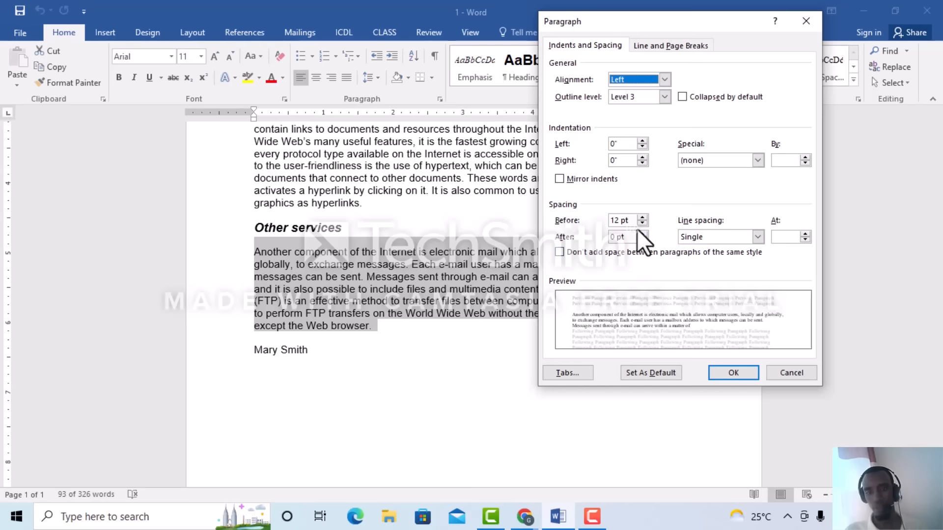
left_click(641, 234)
left_click(641, 233)
left_click(642, 233)
left_click(642, 234)
left_click(642, 234)
left_click(642, 234)
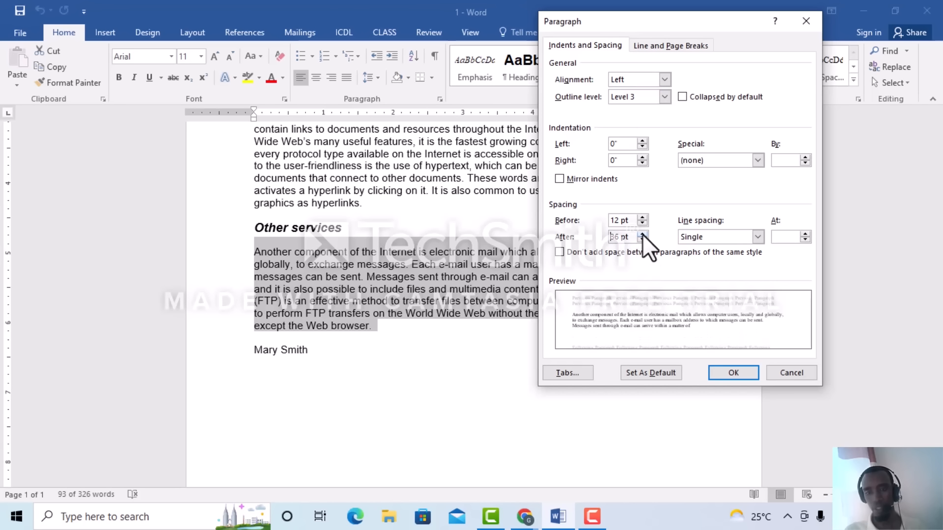
left_click(723, 372)
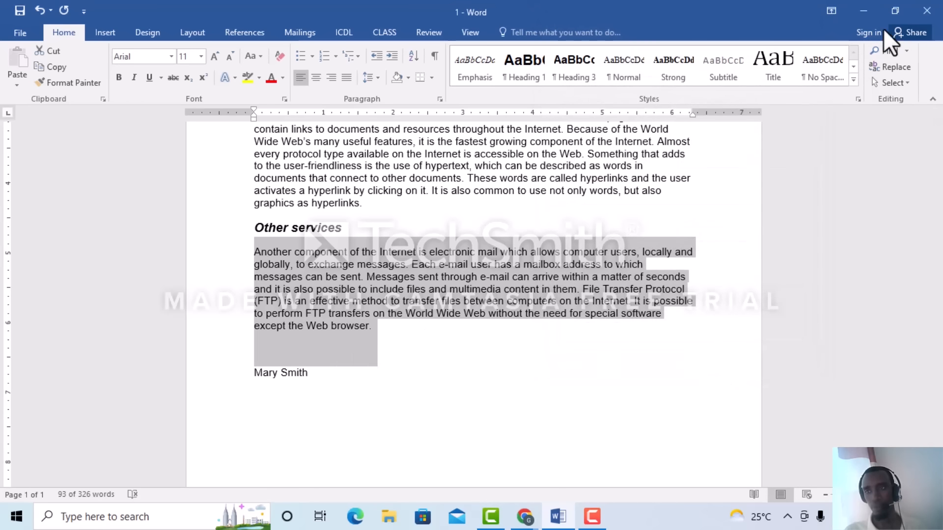
left_click(892, 11)
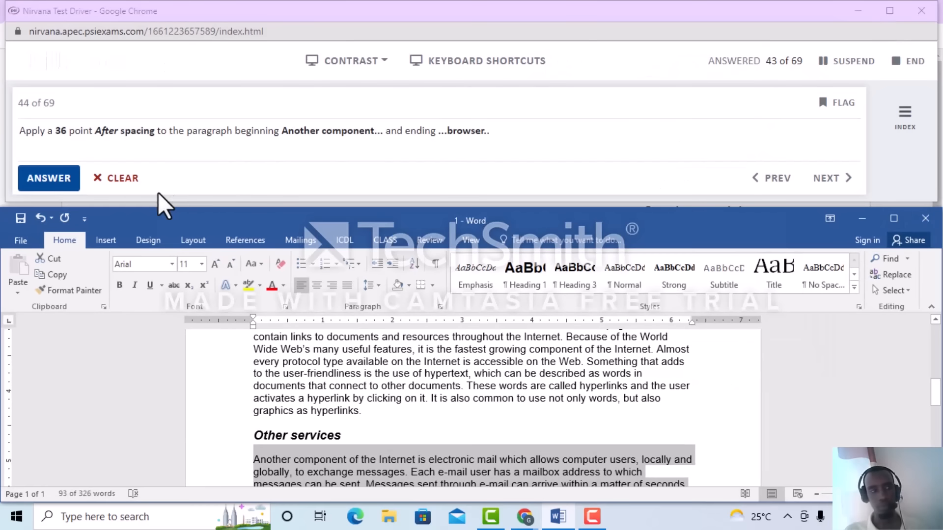
left_click(69, 180)
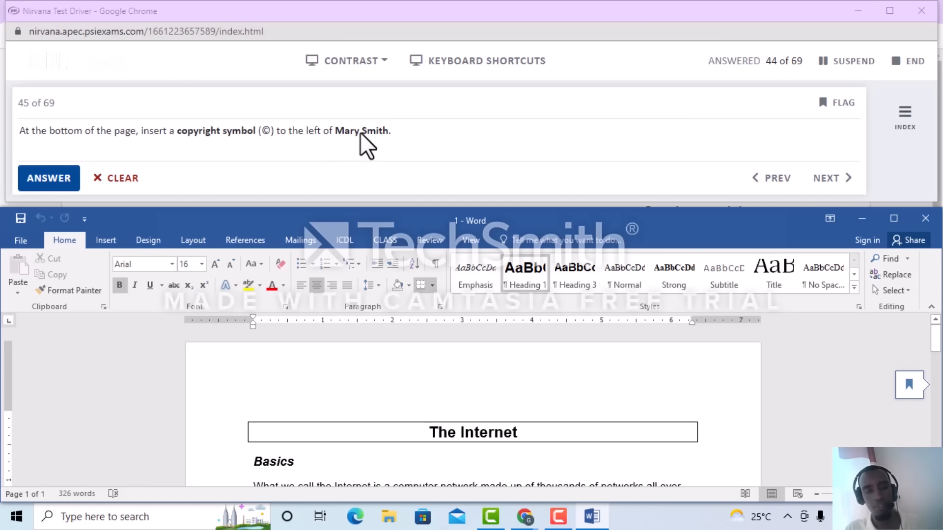
- Insert a copyright symbol (©) directly before the person's name at the bottom of the page and submit the answer to question 45
scroll(741, 383, "down", 10)
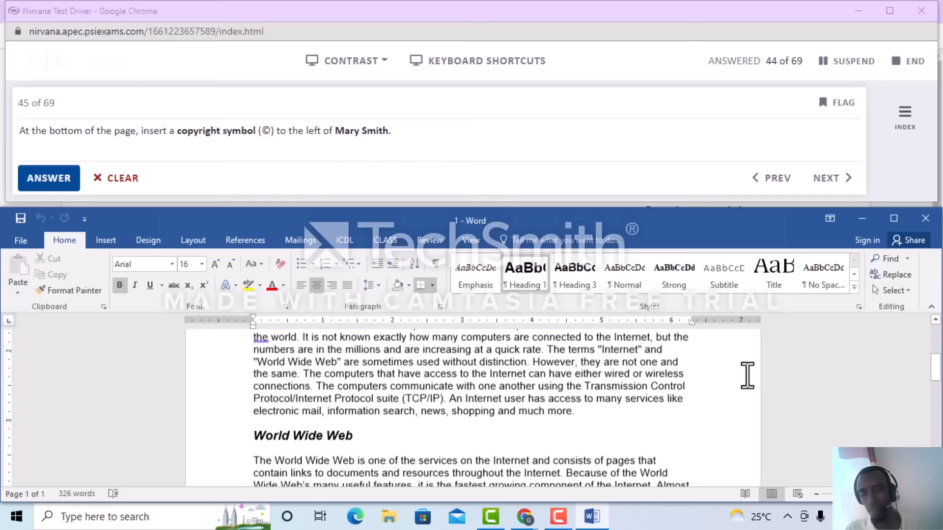
scroll(758, 366, "down", 7)
scroll(754, 372, "up", 3)
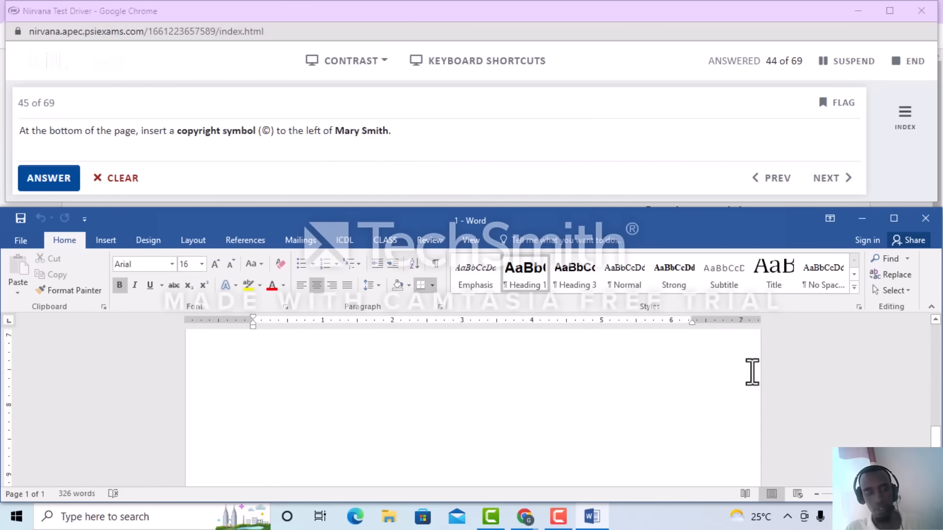
left_click(257, 381)
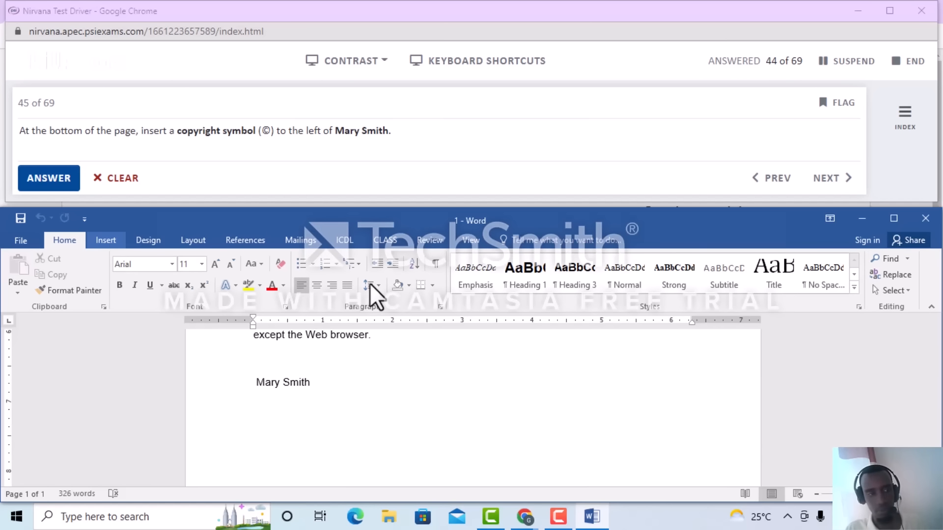
scroll(376, 283, "down", 1)
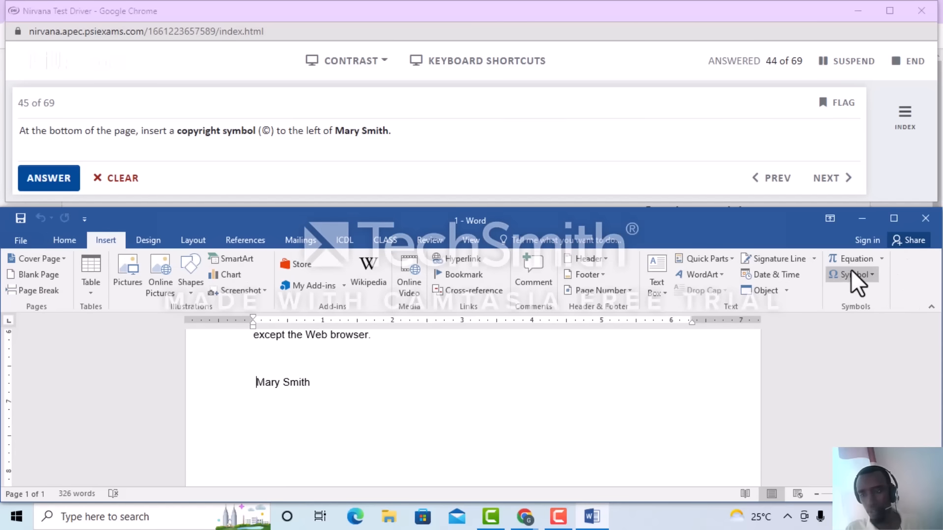
left_click(871, 278)
left_click(842, 294)
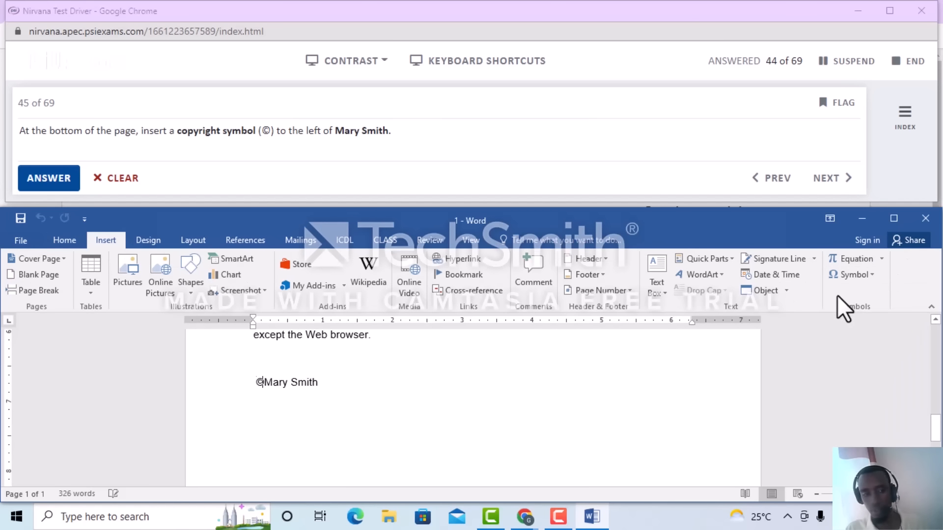
left_click(61, 184)
left_click(276, 206)
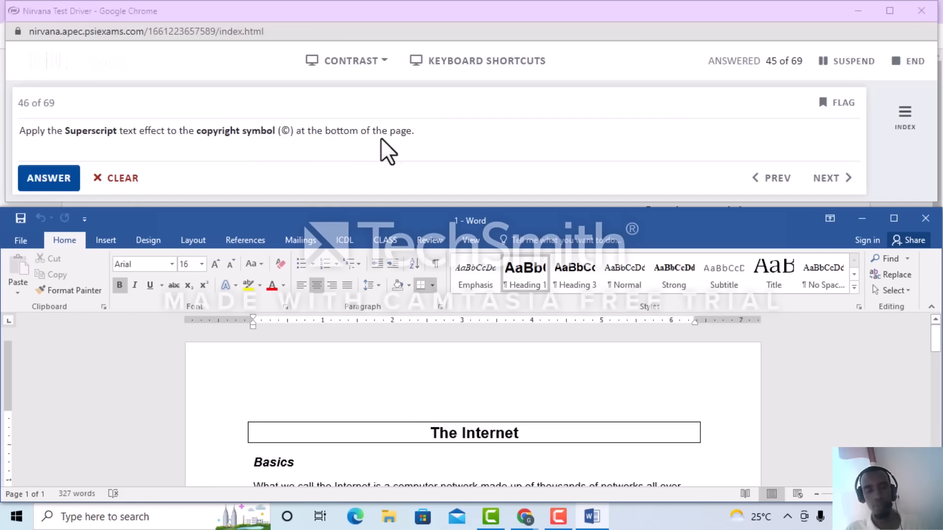
- Apply the Superscript effect to the copyright symbol at the bottom of the page and submit the answer to question 46
left_click(894, 218)
scroll(268, 326, "down", 6)
scroll(352, 330, "down", 4)
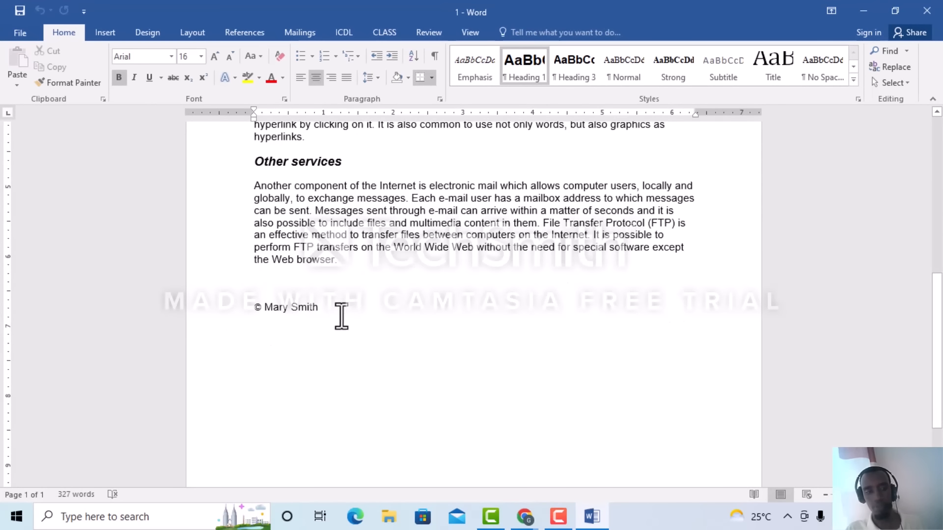
left_click_drag(254, 311, 261, 313)
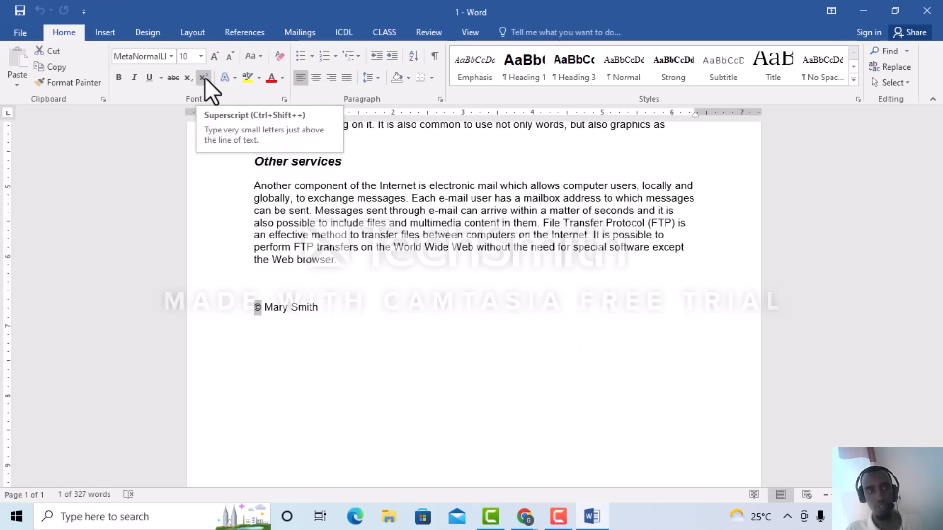
left_click(284, 99)
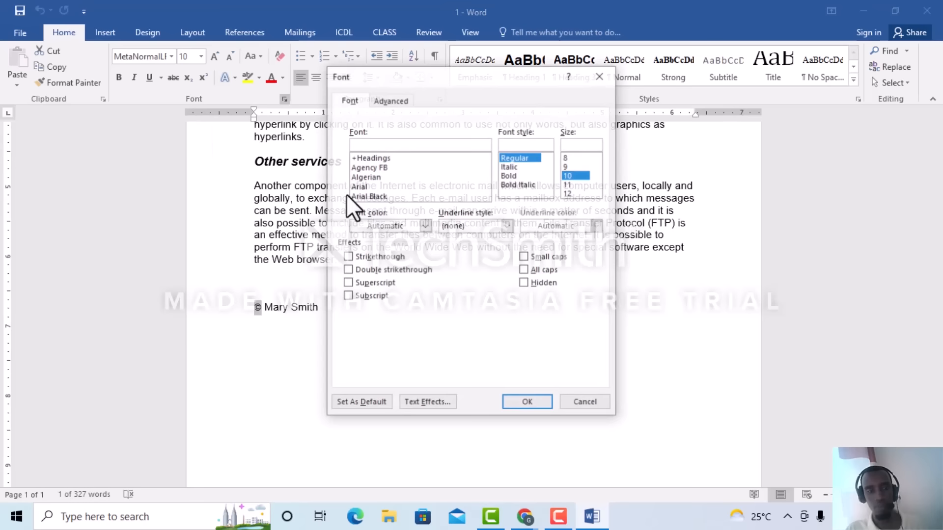
left_click(369, 284)
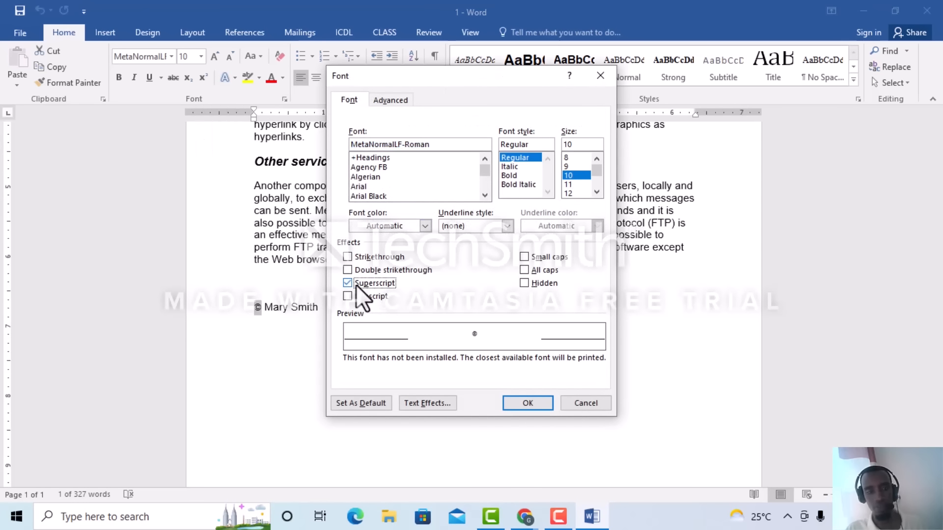
left_click(523, 403)
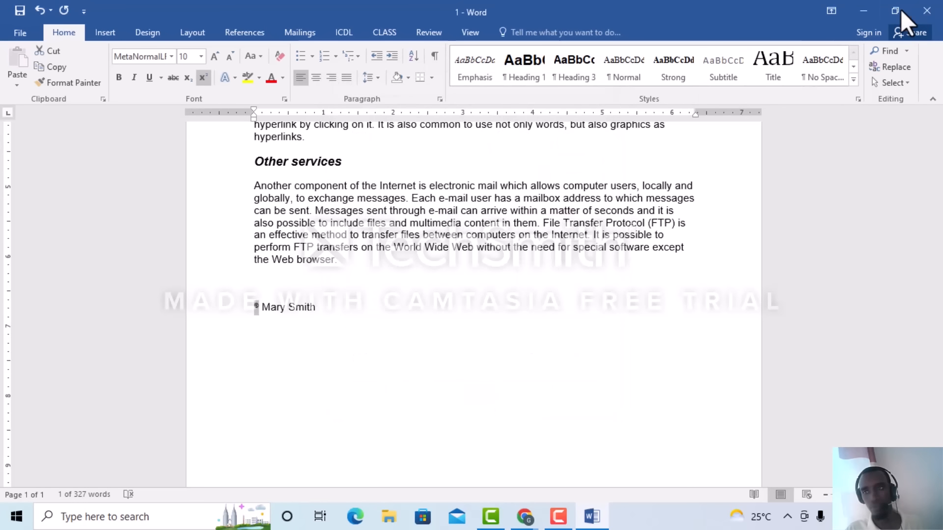
left_click(895, 10)
left_click(66, 184)
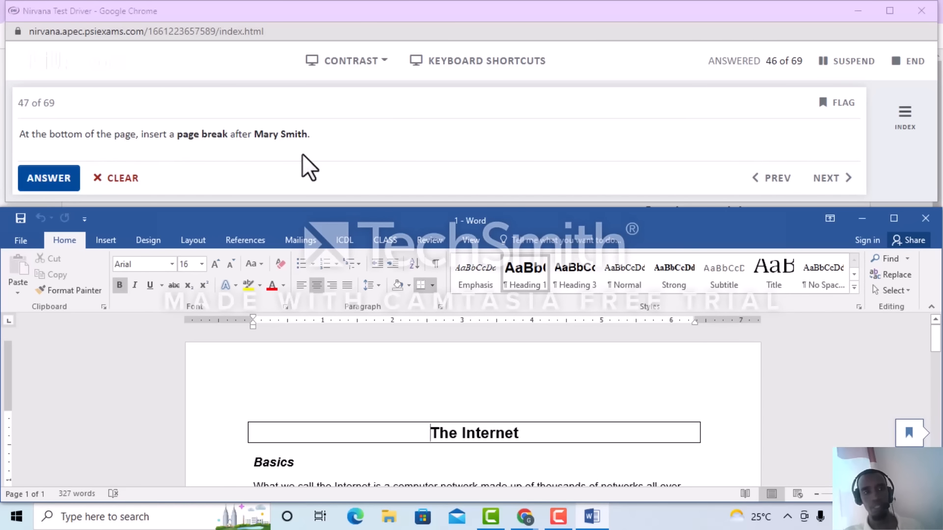
- Insert a page break on a new line below the person's name at the bottom of the page and submit the answer to question 47
left_click(893, 219)
scroll(533, 343, "down", 15)
left_click(299, 259)
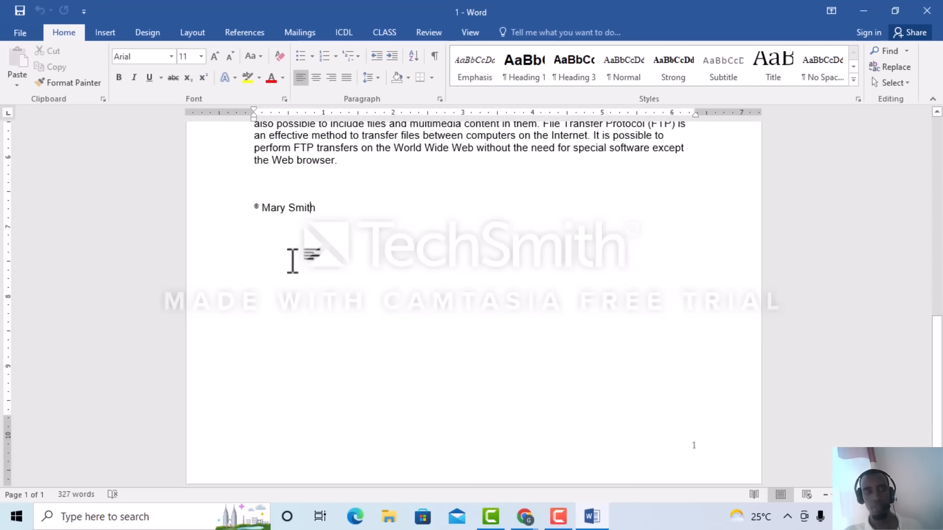
key("Return")
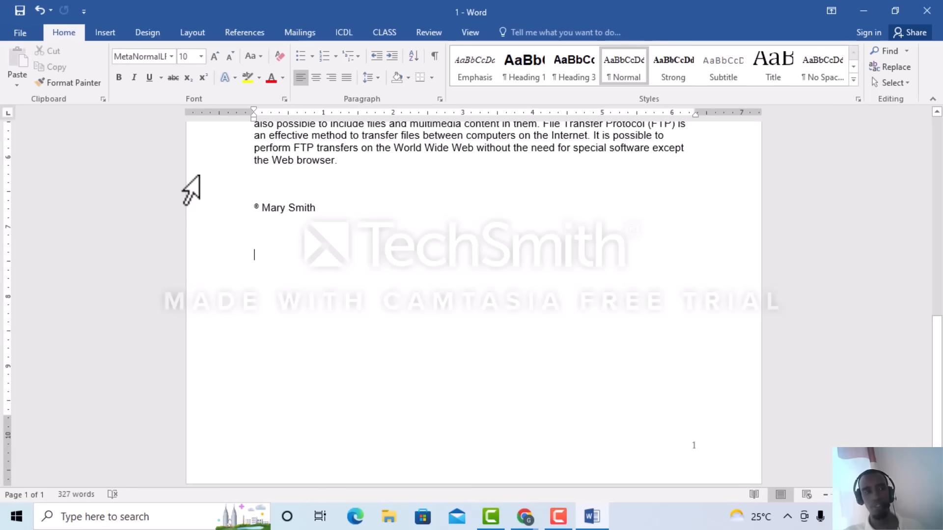
left_click(105, 33)
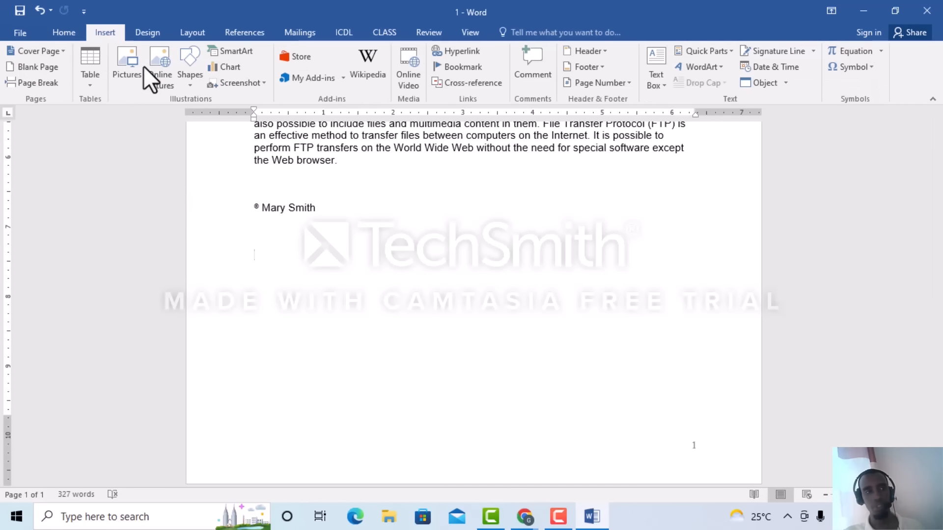
left_click(54, 87)
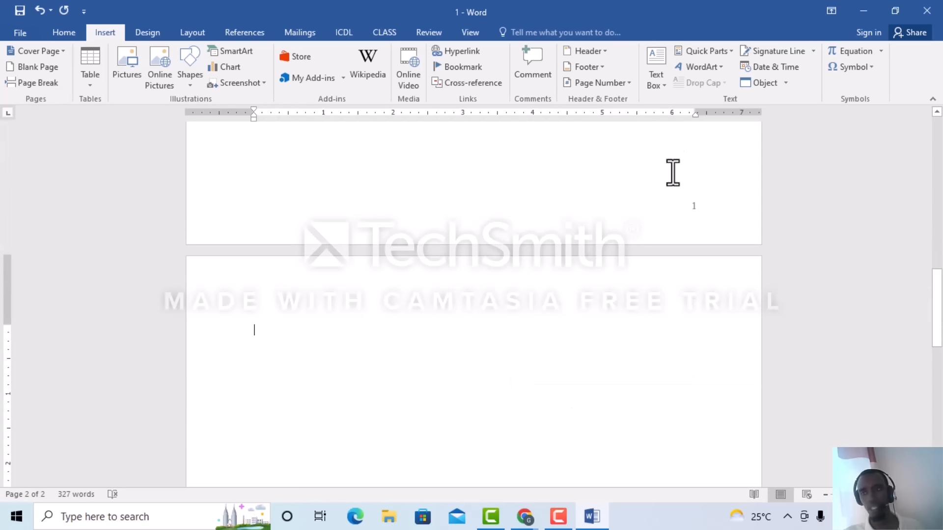
scroll(673, 173, "up", 3)
left_click(894, 10)
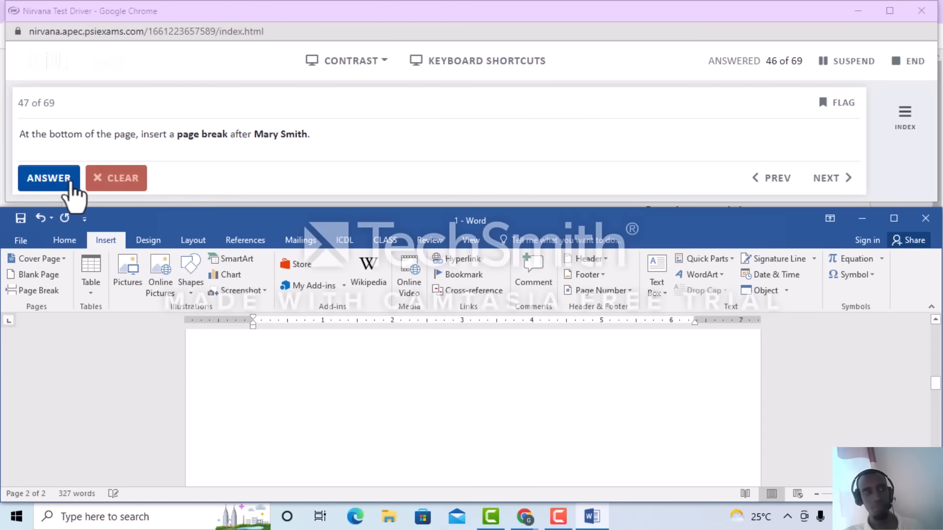
left_click(71, 182)
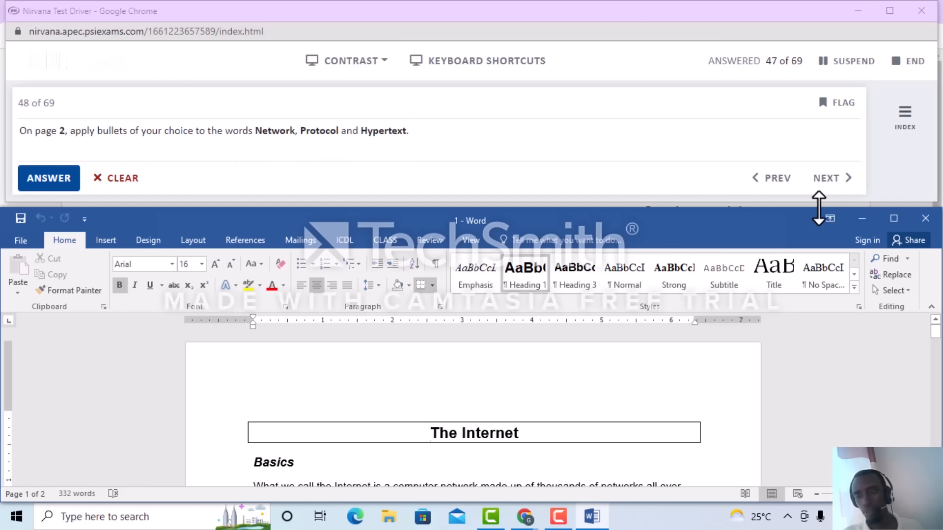
- Apply the multicoloured bullets to the words Network, Protocol and Hypertext on page 2 and submit the answer to question 48
left_click(893, 218)
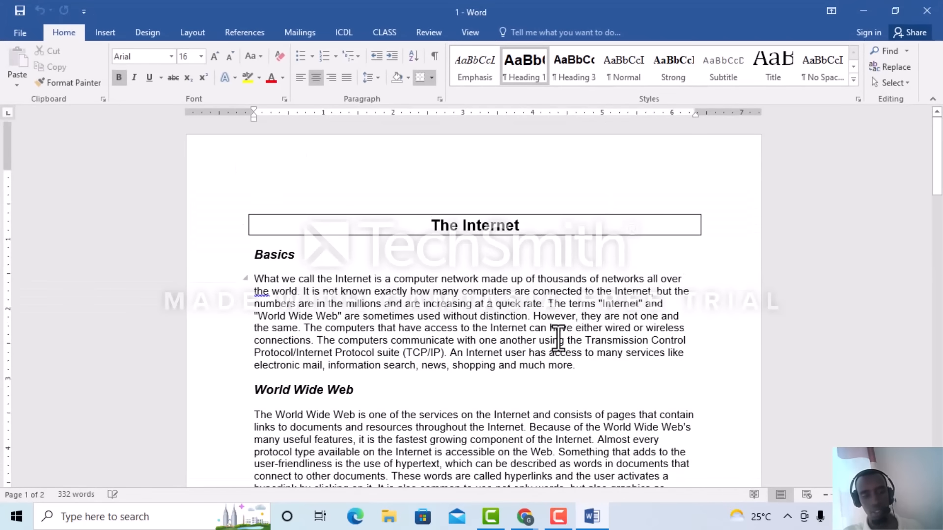
scroll(561, 335, "down", 8)
scroll(561, 335, "down", 10)
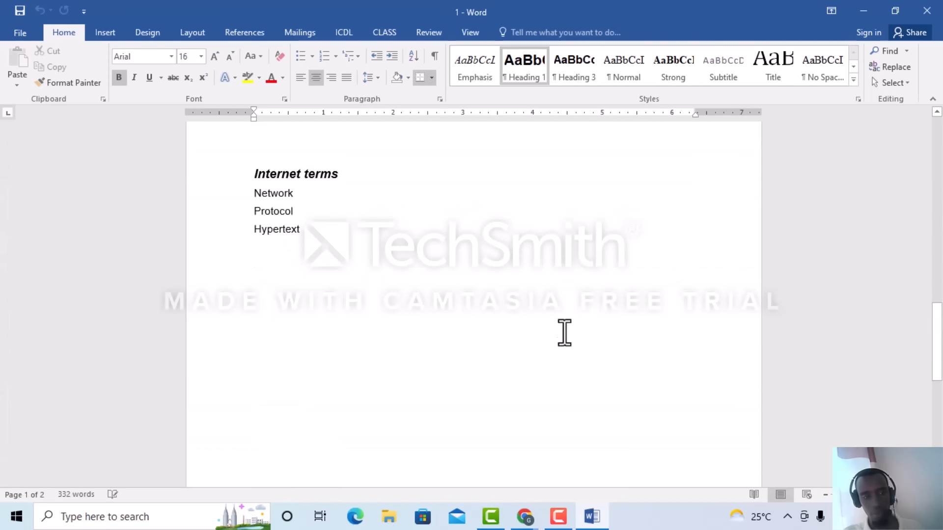
left_click_drag(306, 233, 263, 185)
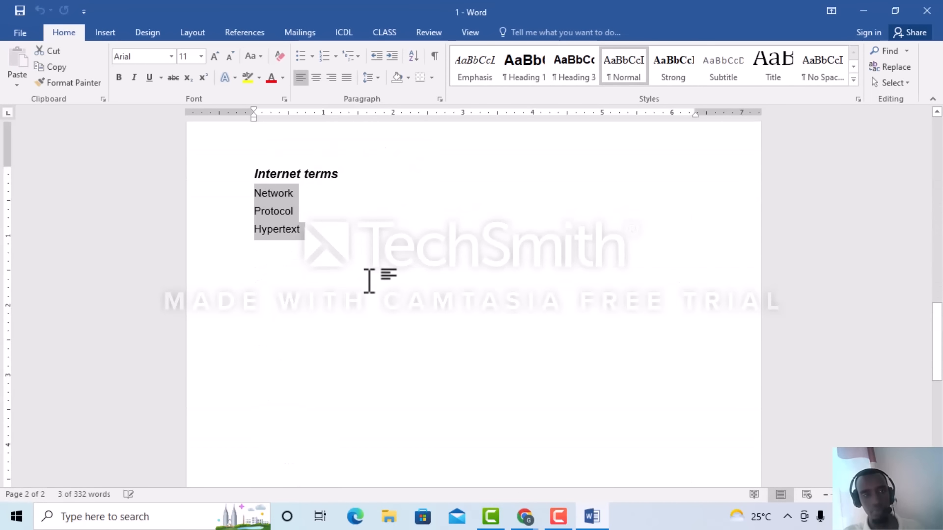
left_click(312, 57)
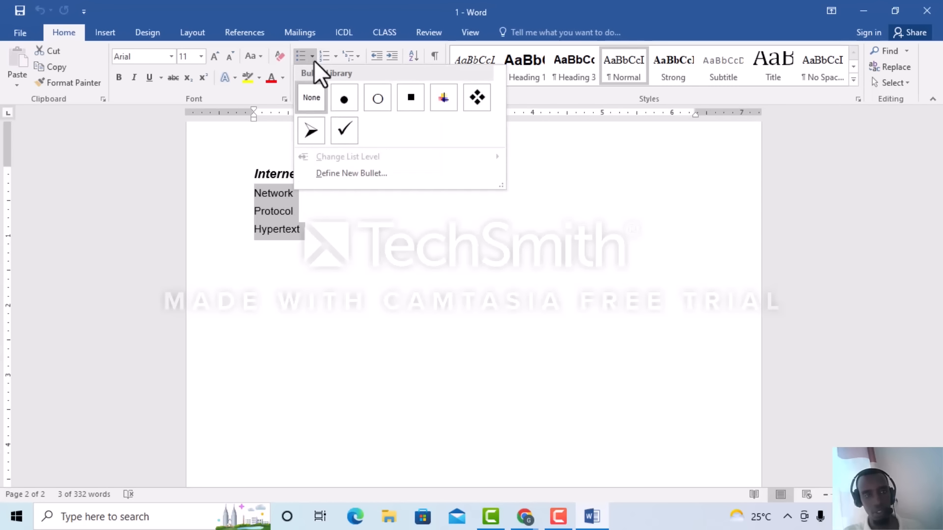
left_click(444, 98)
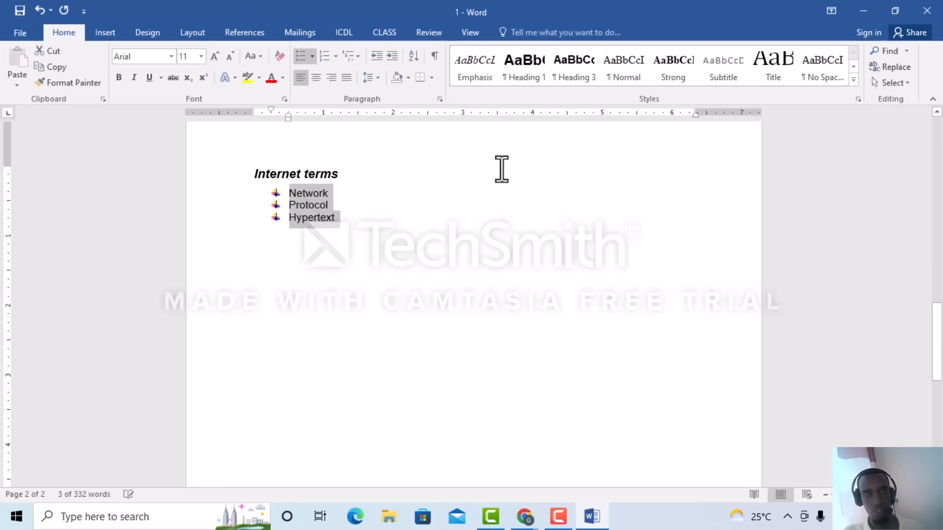
left_click(894, 11)
left_click(37, 179)
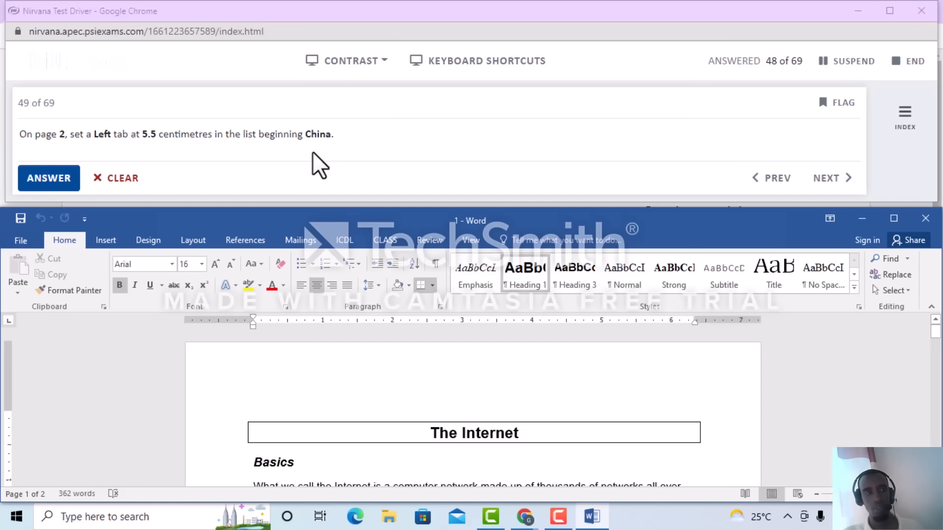
- Set the default tab stops to 5.5 cm with the list from China to Italy selected on page 2, and submit the answer to question 49
left_click(893, 218)
scroll(468, 309, "down", 8)
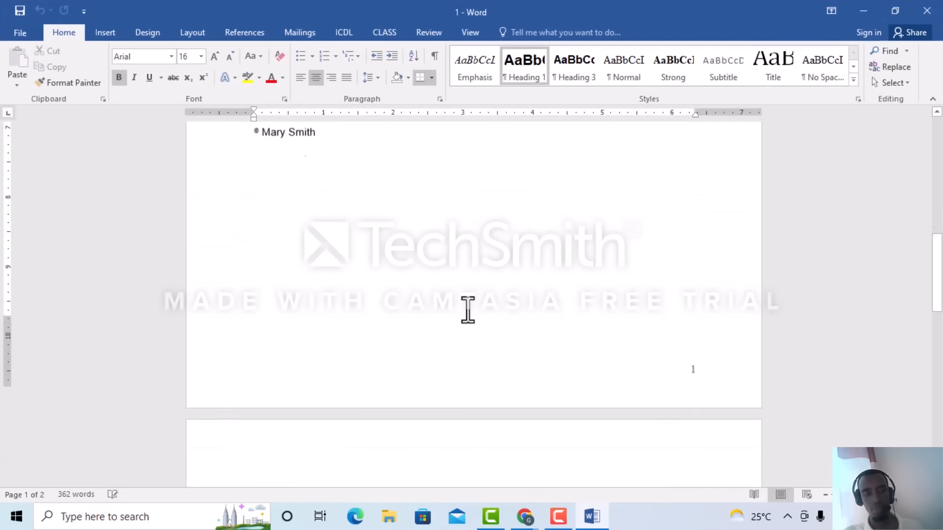
scroll(467, 309, "down", 6)
left_click_drag(255, 295, 403, 407)
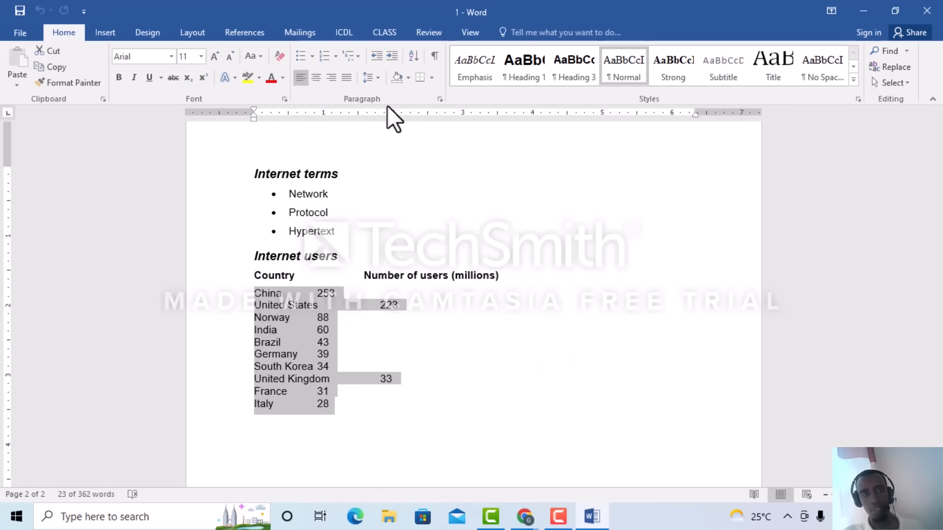
left_click(440, 100)
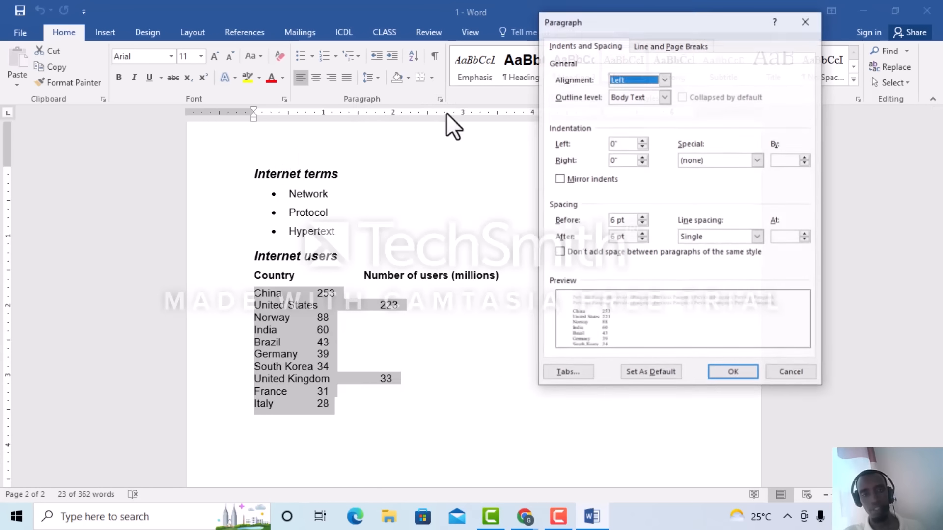
left_click(563, 373)
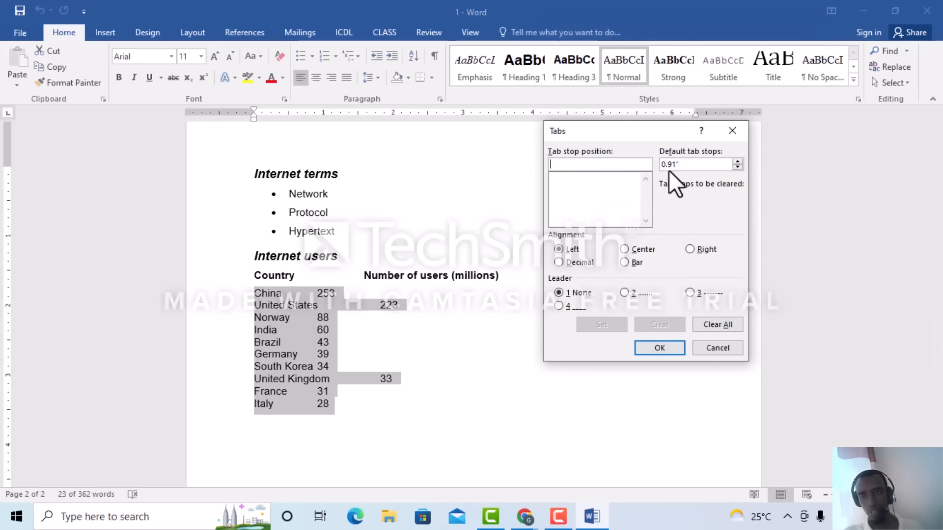
left_click_drag(687, 163, 652, 170)
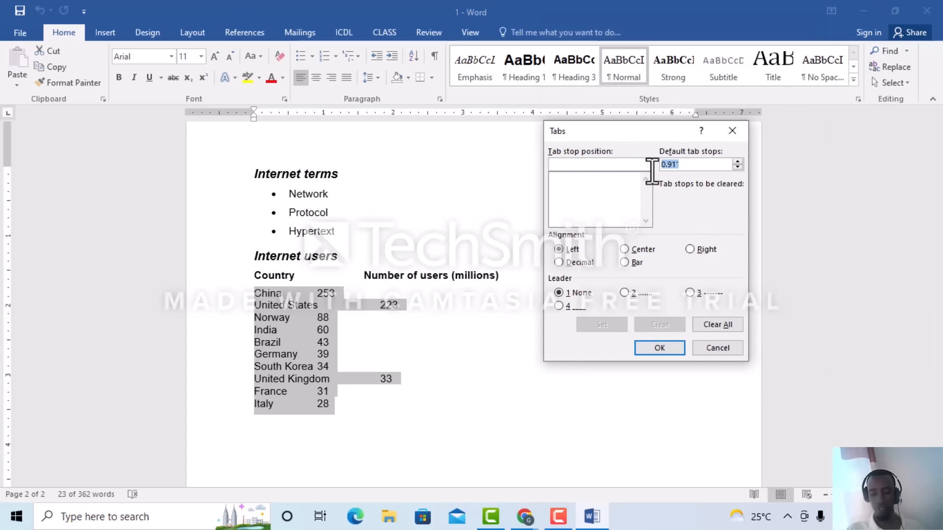
key("BackSpace")
type("5")
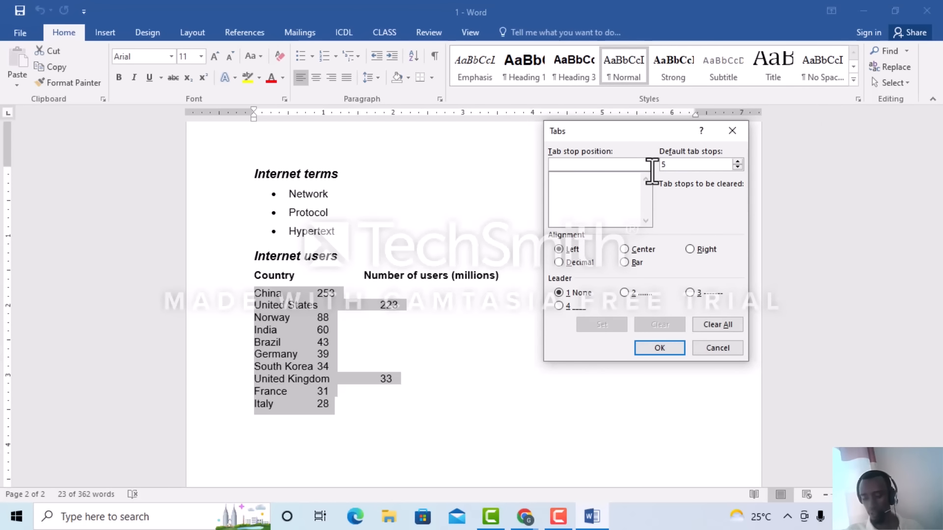
type(".5 cm")
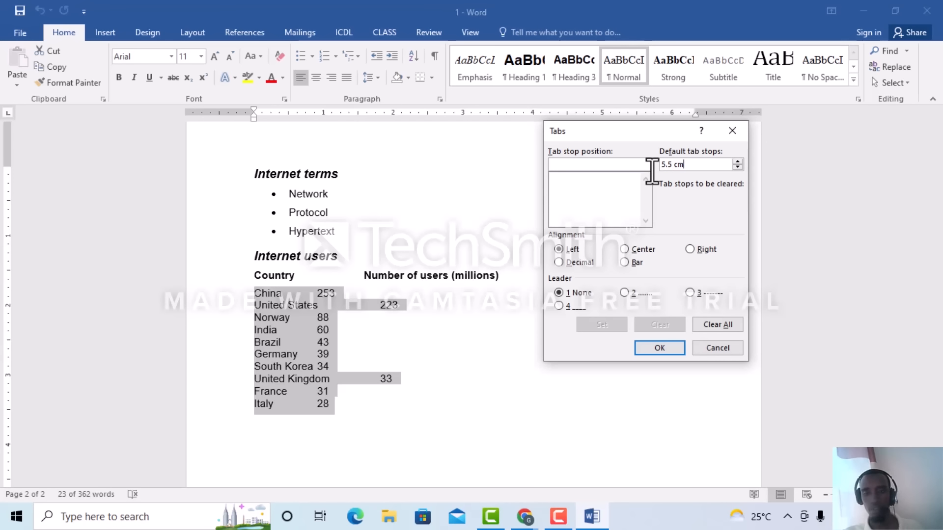
left_click(661, 348)
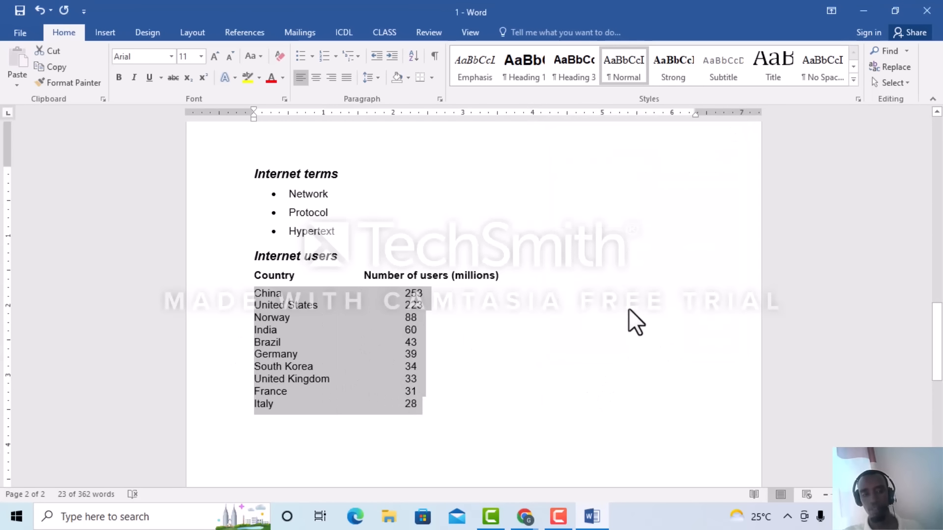
left_click(896, 11)
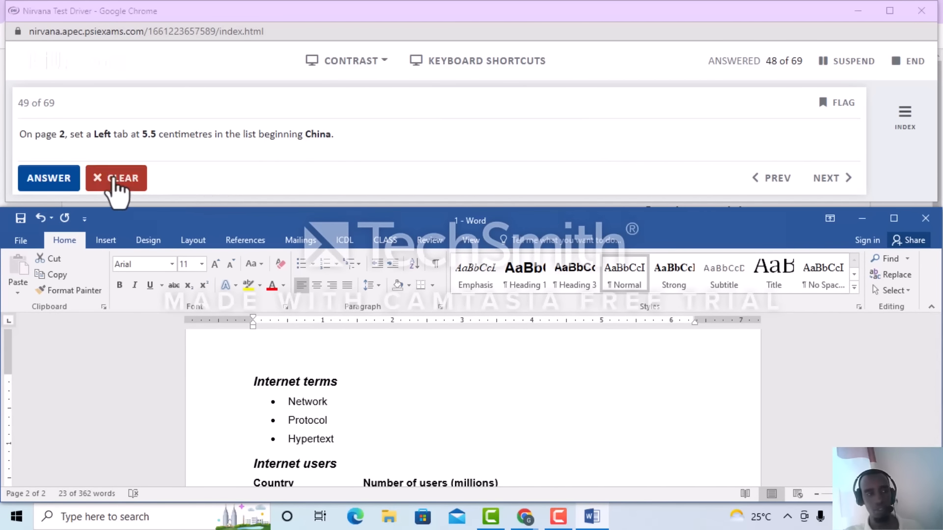
left_click(58, 182)
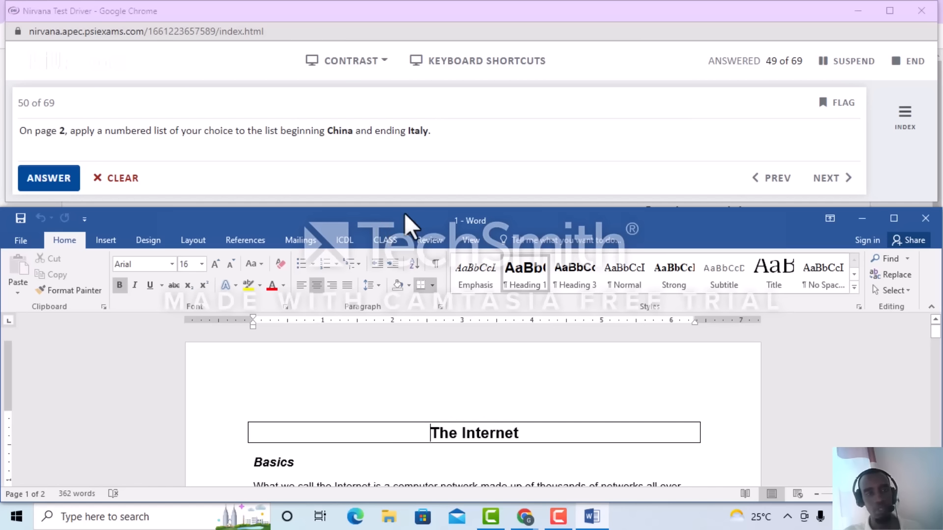
- Apply the 1. 2. 3. numbering format to the list from China to Italy on page 2 and submit the answer to question 50
left_click(894, 218)
scroll(602, 232, "down", 12)
scroll(574, 261, "down", 6)
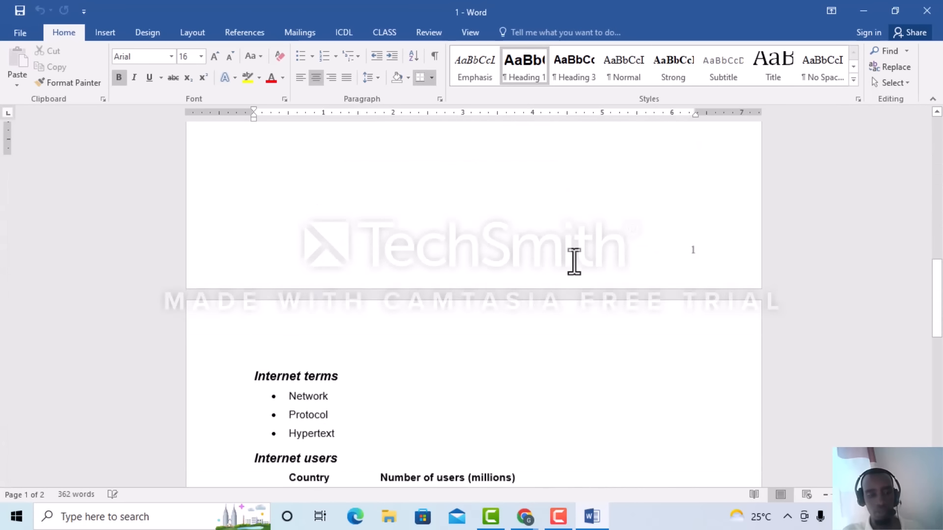
left_click_drag(252, 294, 434, 415)
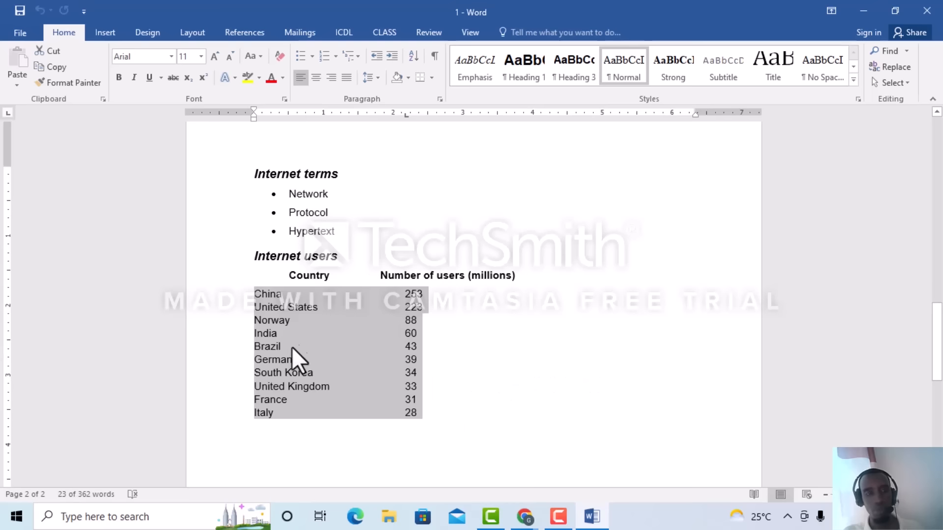
left_click(336, 56)
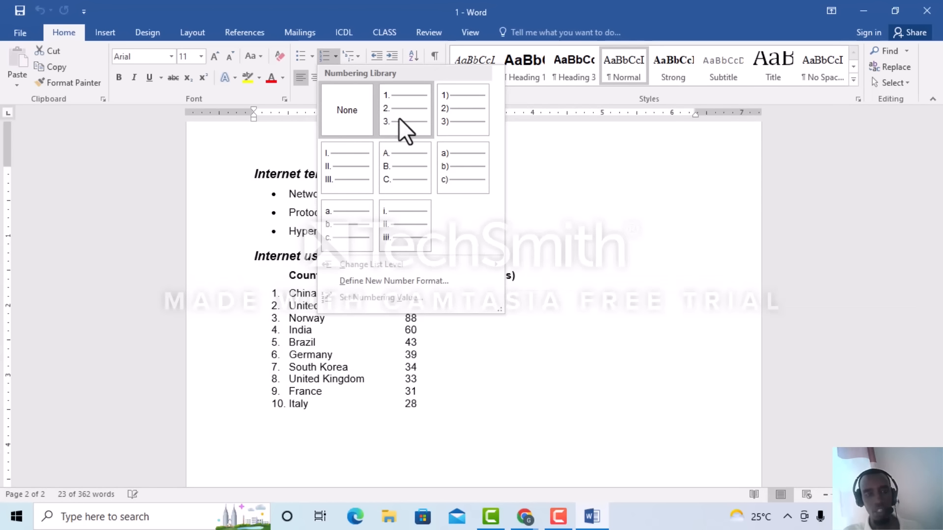
left_click(400, 119)
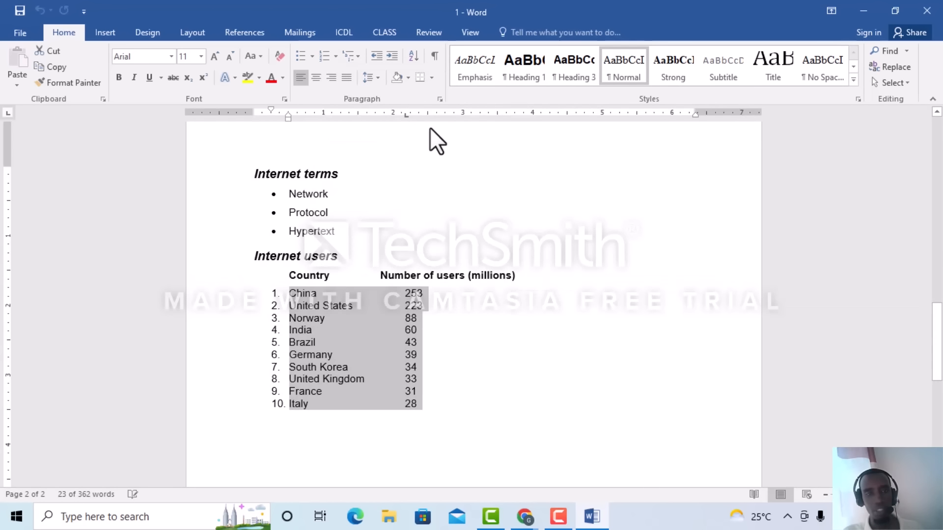
left_click(894, 10)
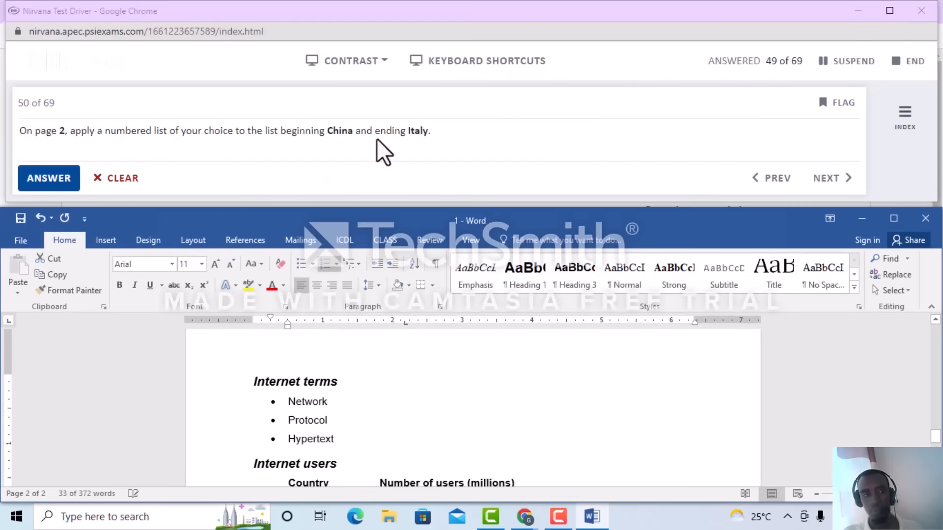
left_click(39, 178)
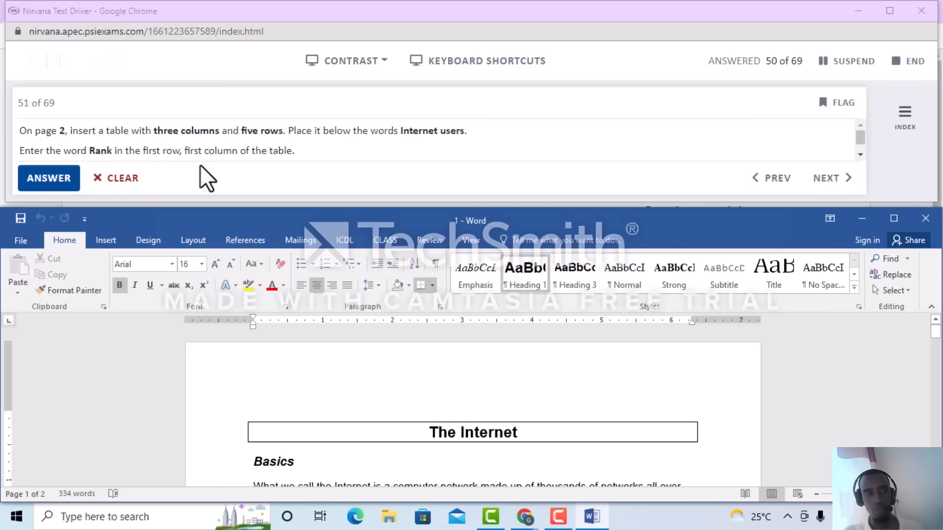
- Insert a table with three columns and five rows below the Internet users heading on page 2
left_click(894, 218)
scroll(464, 305, "down", 15)
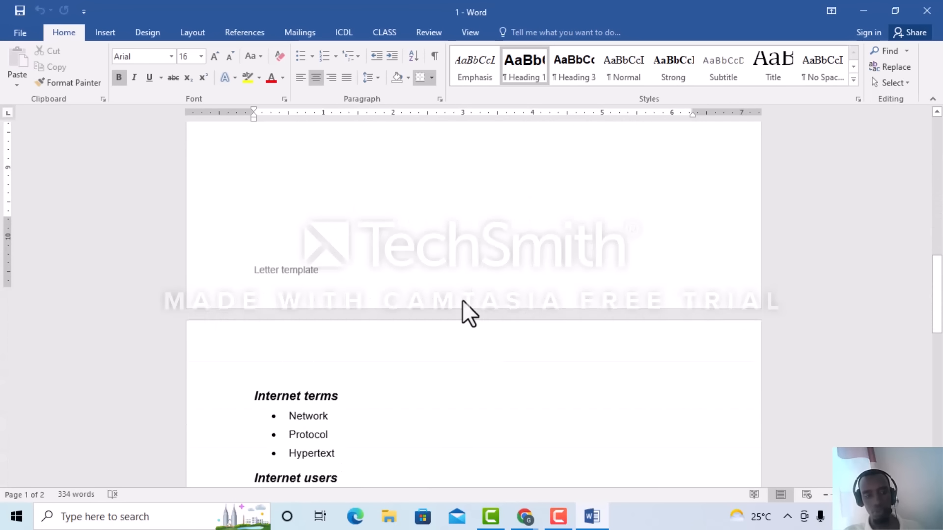
scroll(467, 297, "down", 10)
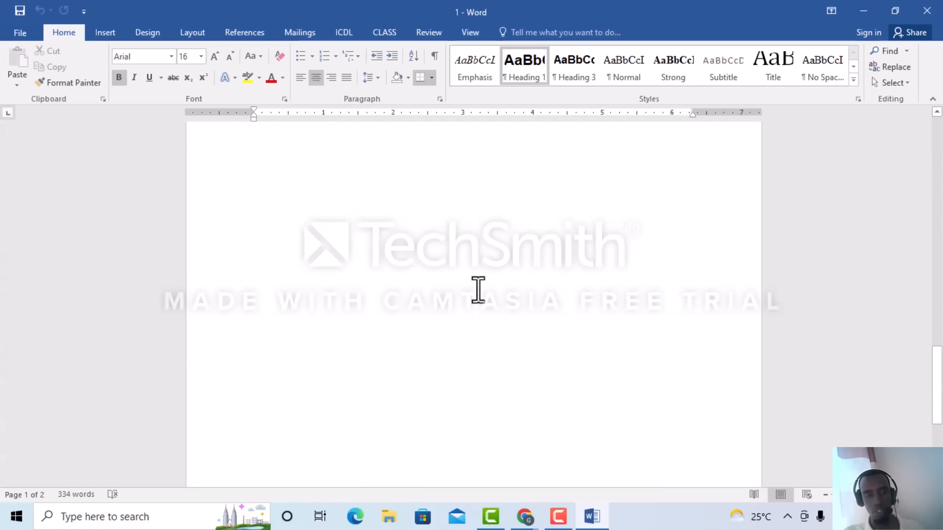
scroll(452, 290, "up", 5)
left_click(274, 242)
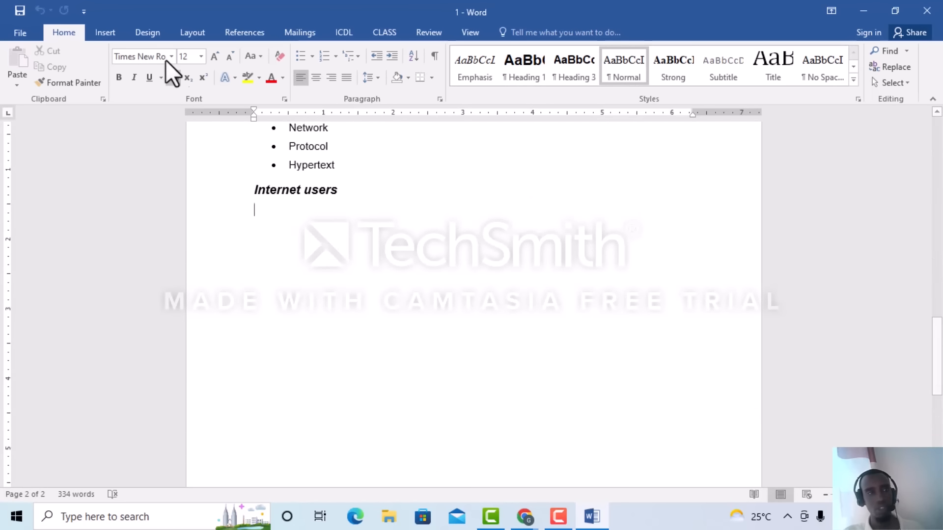
left_click(112, 34)
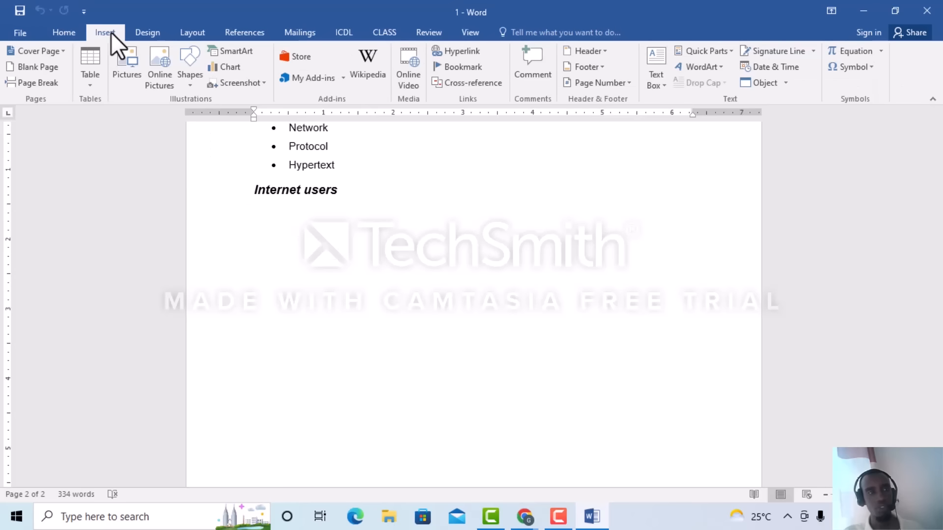
left_click(98, 88)
left_click(116, 225)
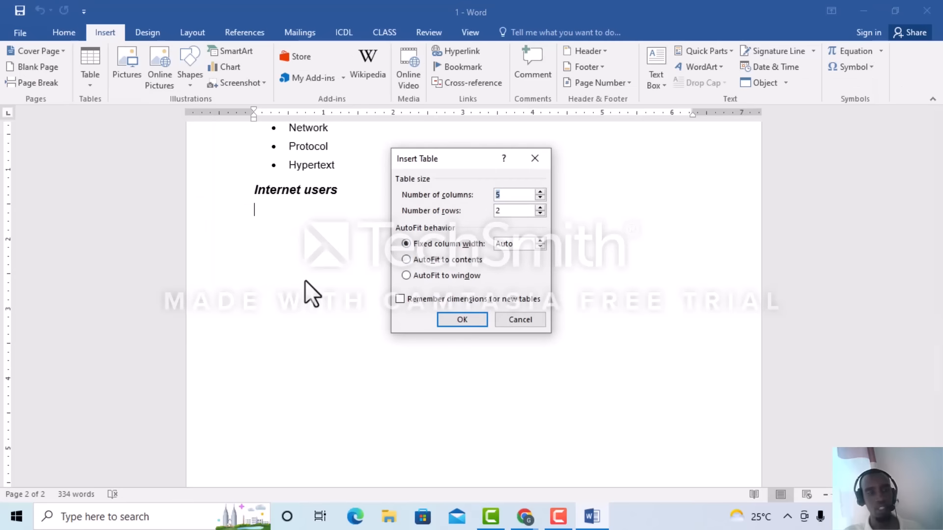
left_click(540, 196)
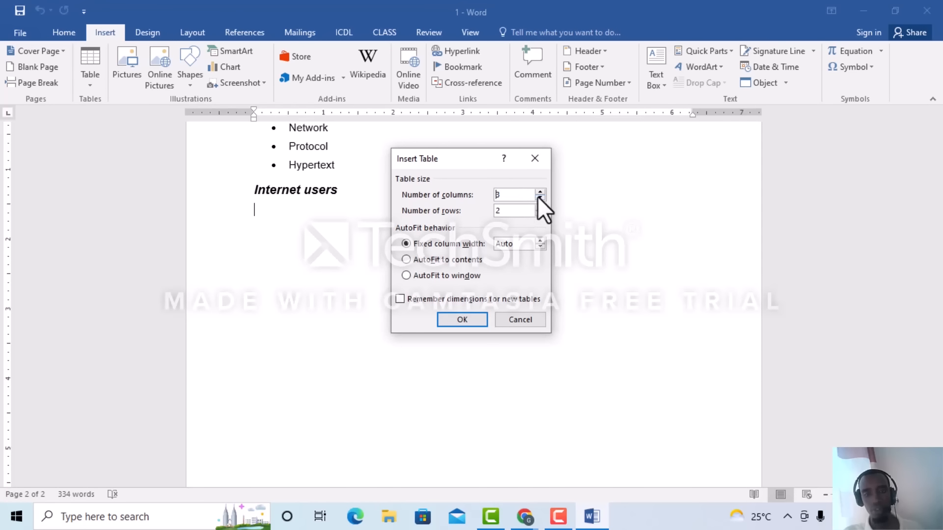
left_click(540, 208)
left_click(470, 321)
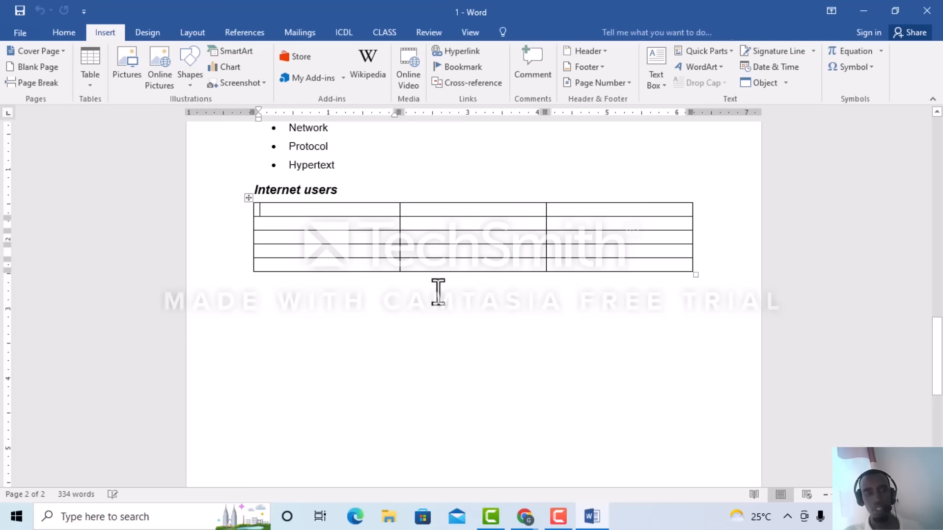
- Enter Rank in the first row, first column of the new table and submit the answer to question 51
type("Rank")
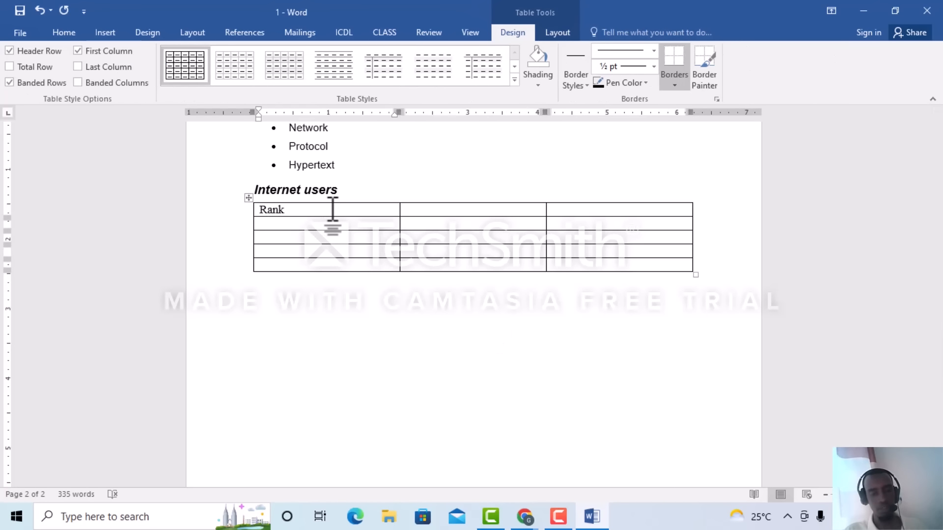
left_click(895, 11)
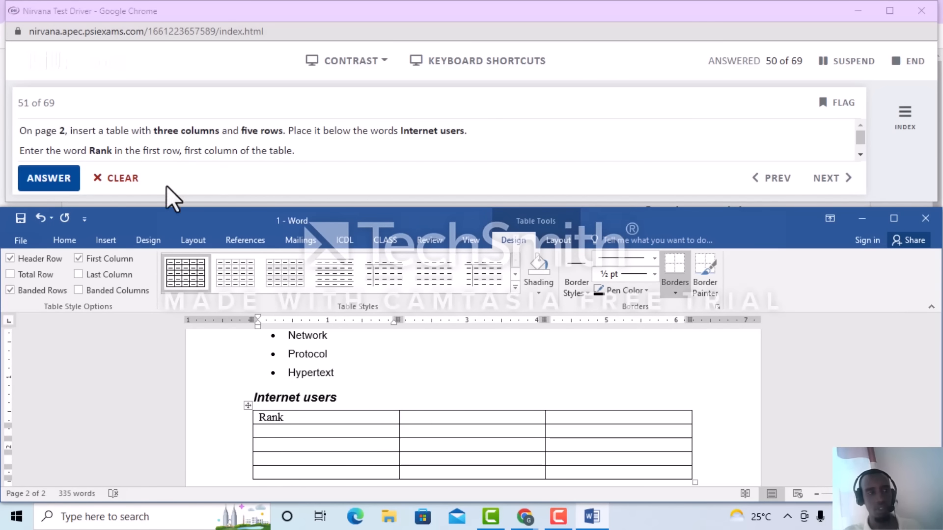
left_click(49, 178)
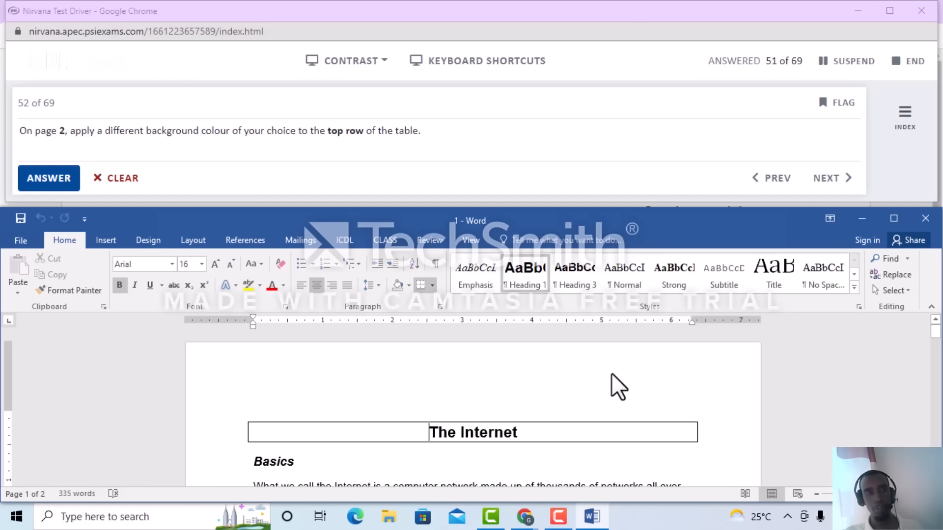
- Shade the top row of the page 2 table dark red and submit the answer to question 52
left_click(894, 219)
scroll(610, 335, "down", 10)
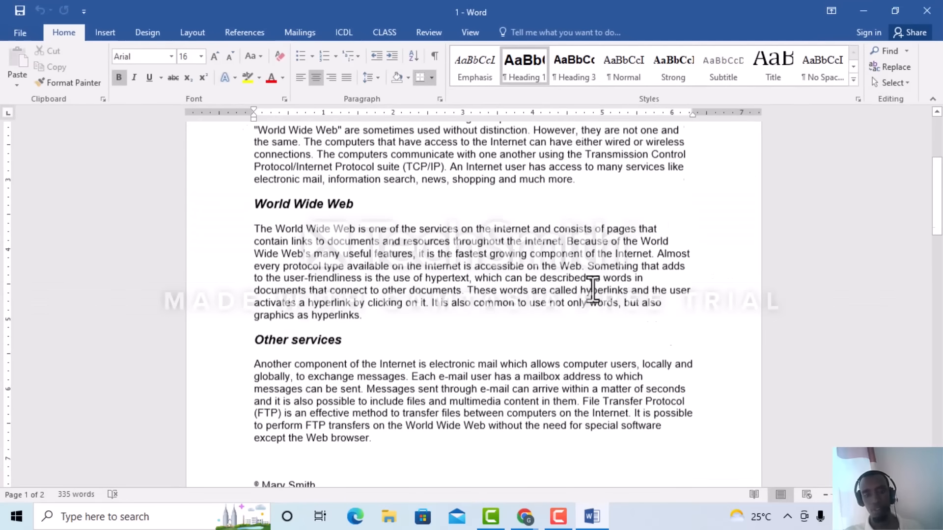
scroll(593, 315, "down", 10)
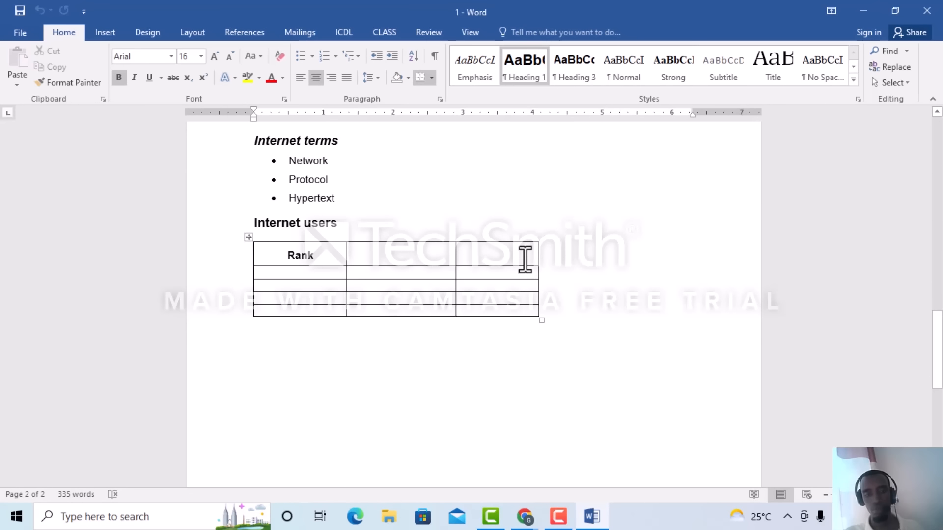
left_click_drag(524, 258, 288, 261)
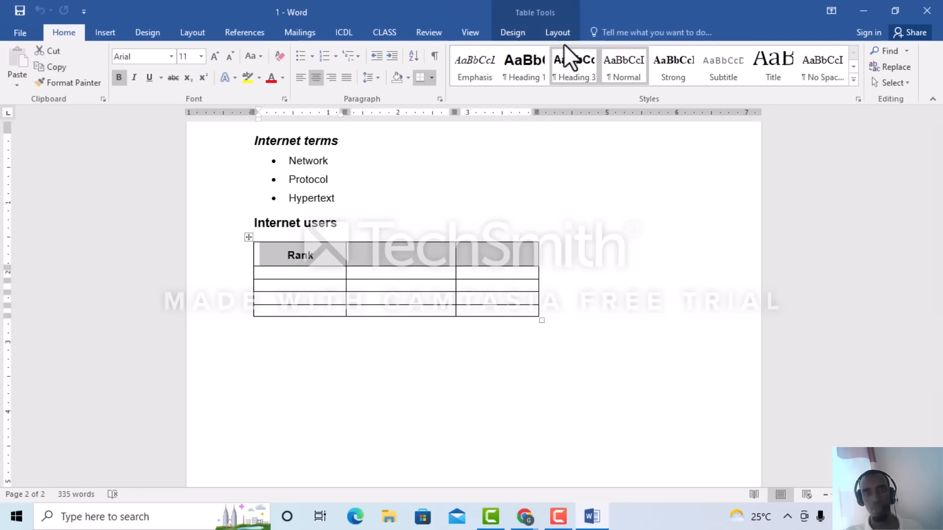
left_click(558, 32)
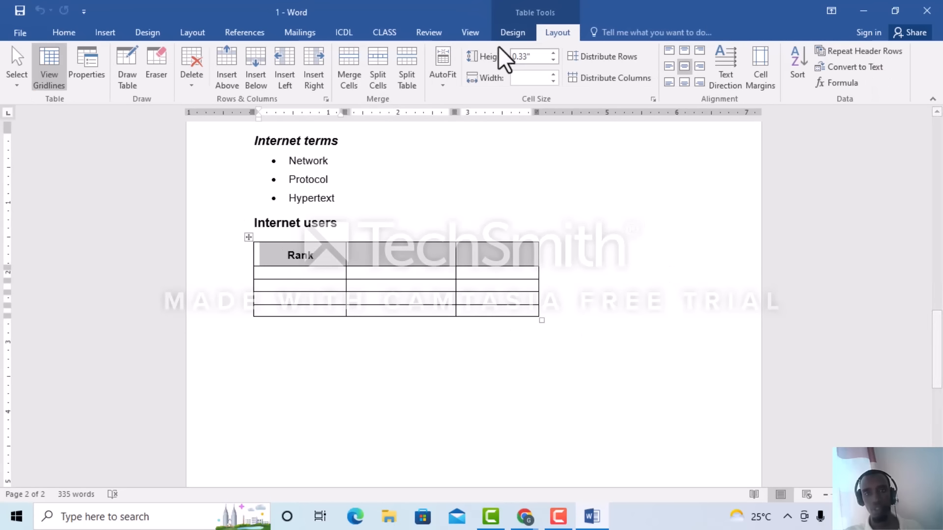
left_click(511, 33)
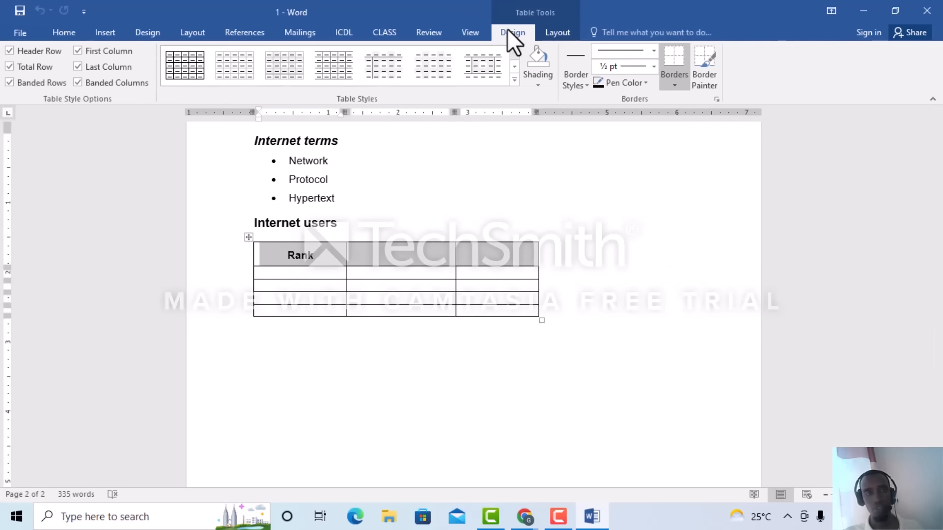
left_click(538, 86)
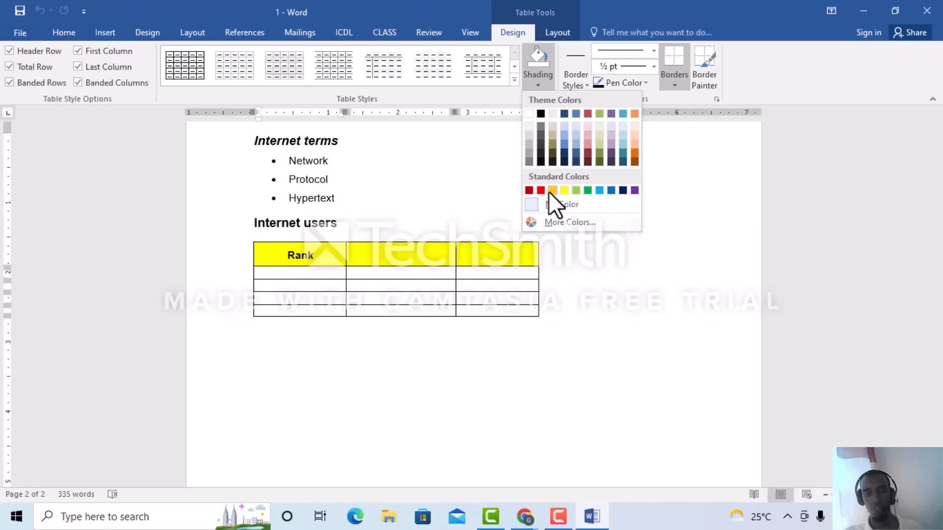
left_click(528, 190)
left_click(654, 287)
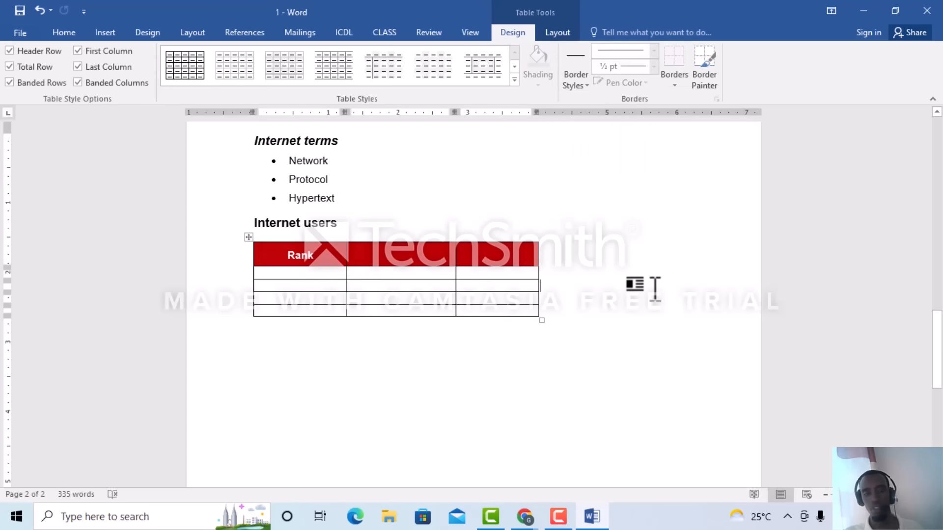
left_click(894, 10)
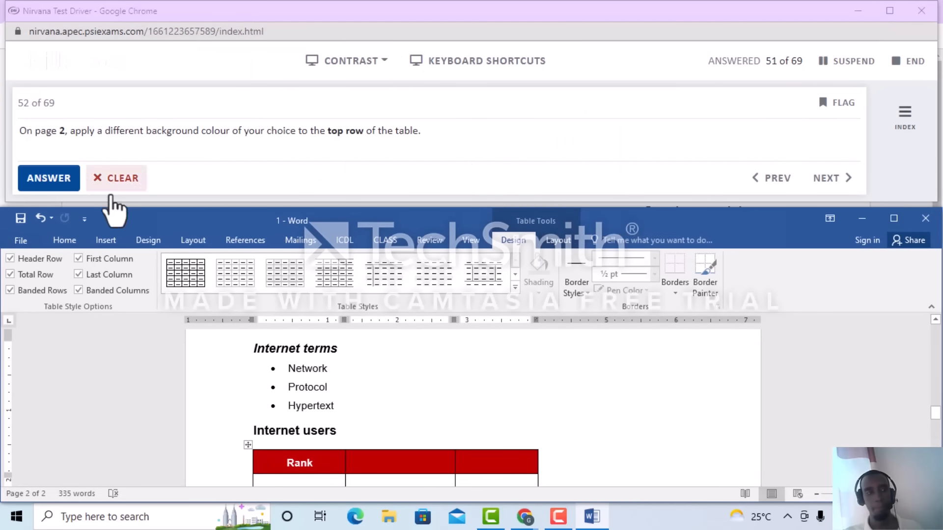
left_click(49, 179)
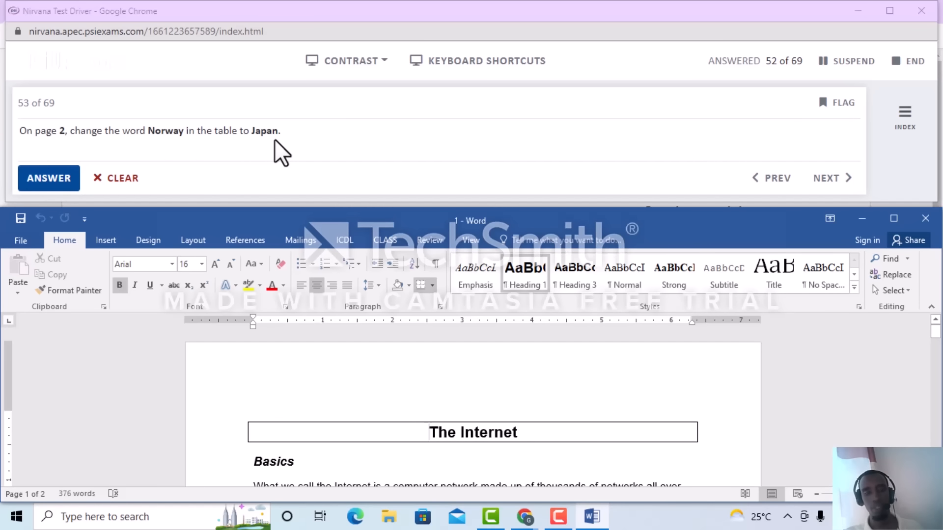
- Replace the word Norway with Japan in the page 2 table and submit the answer to question 53
left_click(895, 219)
scroll(463, 255, "down", 5)
scroll(463, 256, "down", 10)
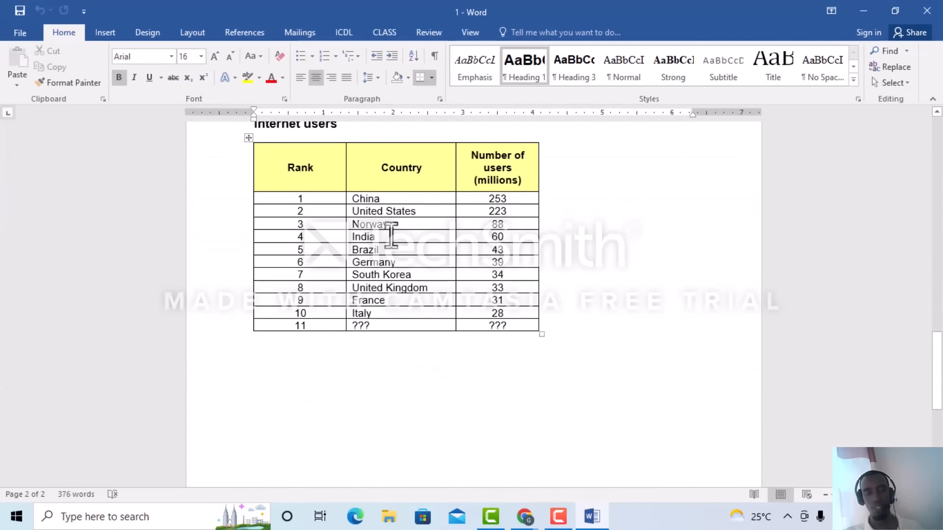
left_click_drag(390, 224, 352, 227)
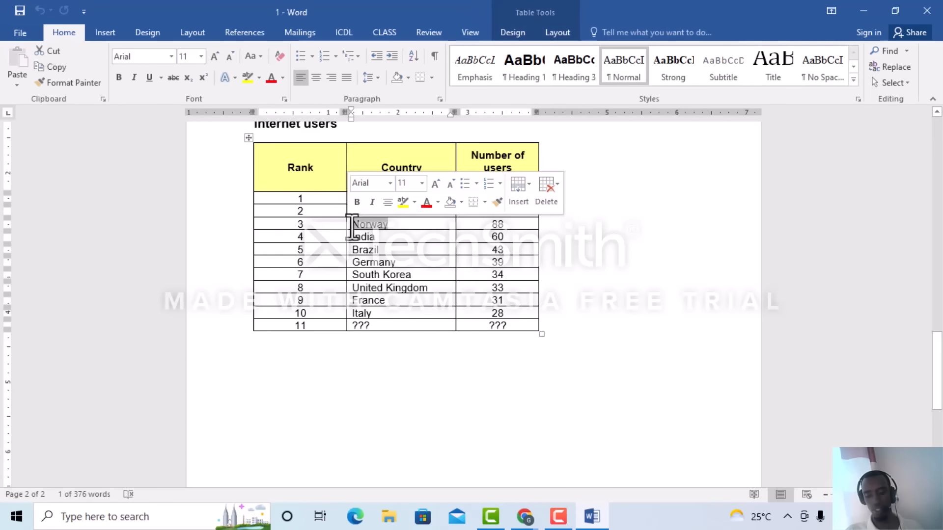
key("Delete")
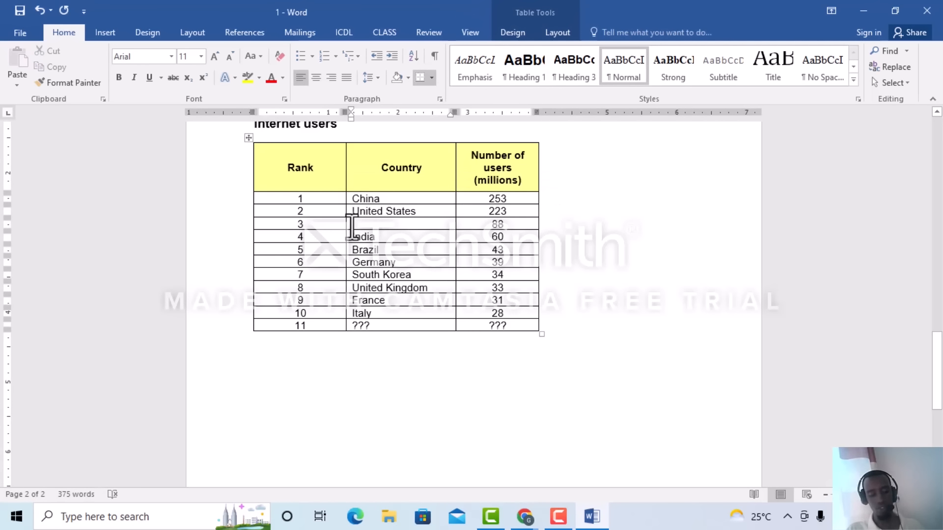
type("JAPA")
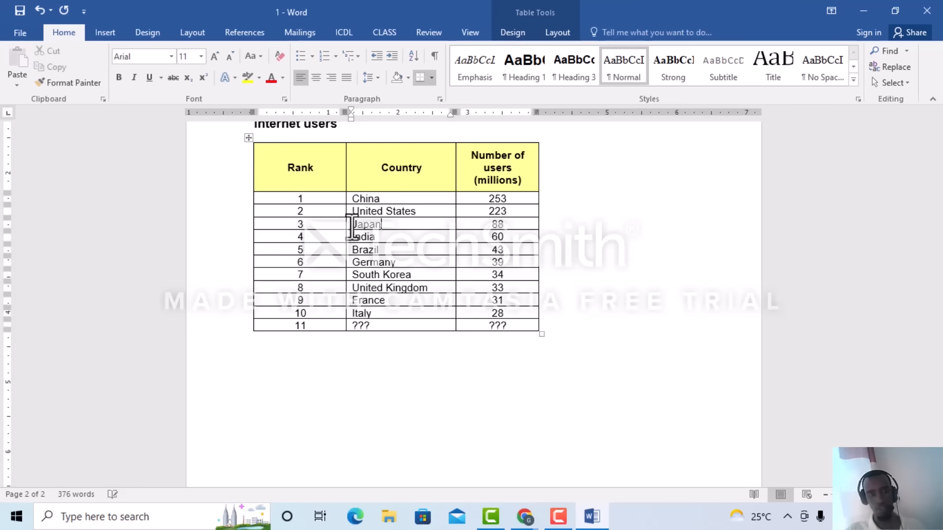
left_click(894, 11)
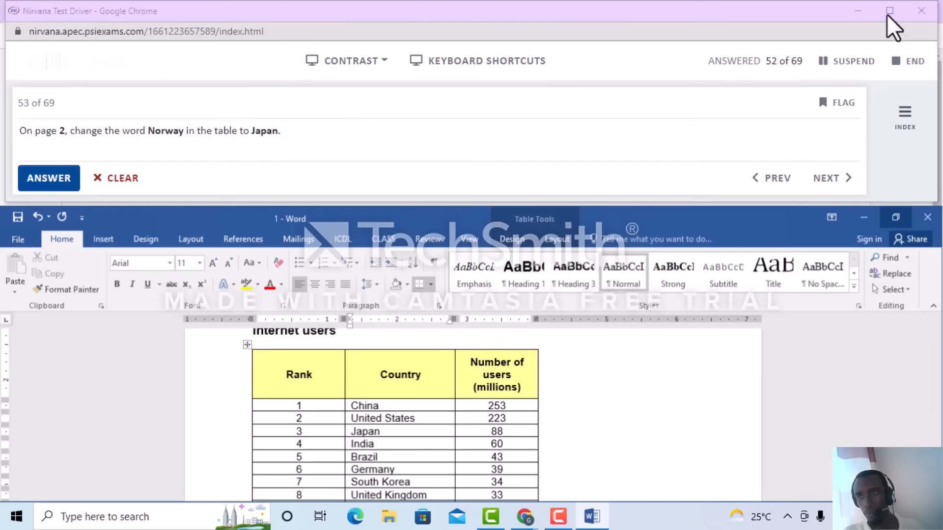
left_click(67, 180)
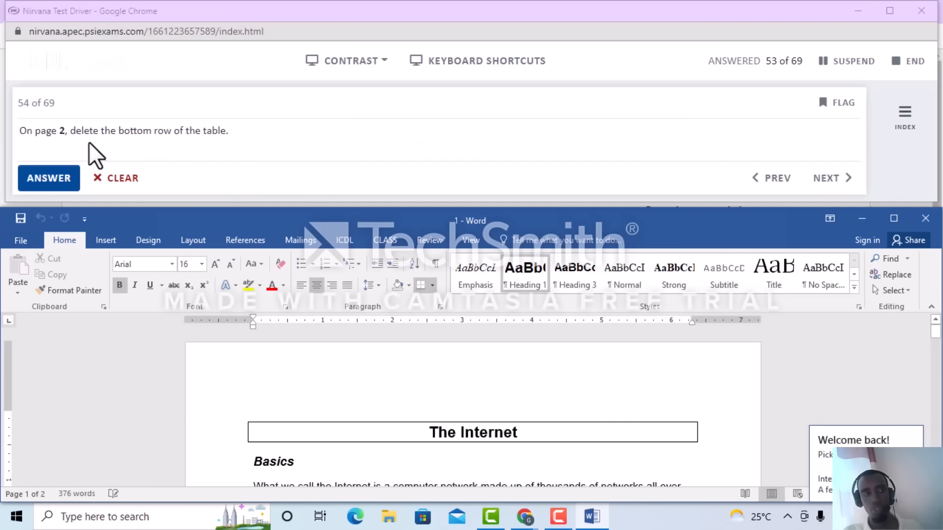
- Delete the bottom row of the Internet users table on page 2 and submit the answer to question 54
left_click(893, 218)
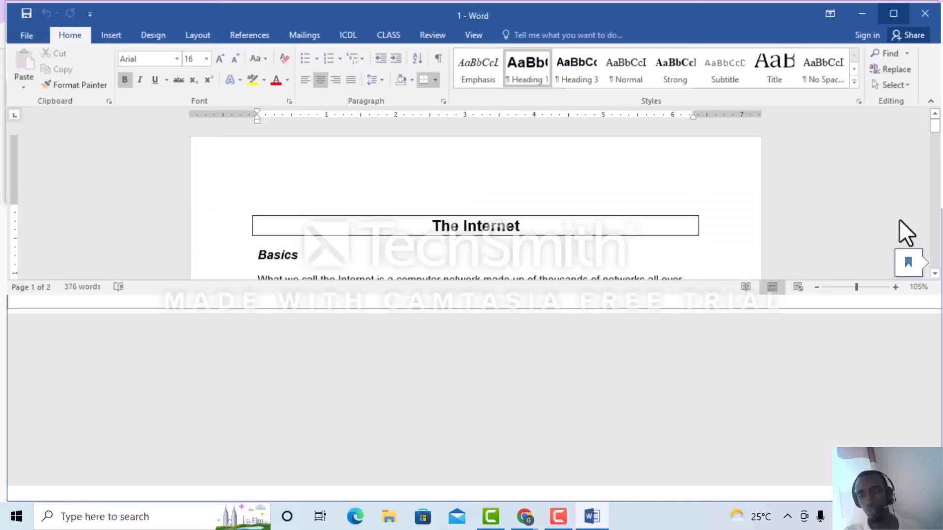
scroll(638, 285, "down", 5)
scroll(616, 294, "down", 15)
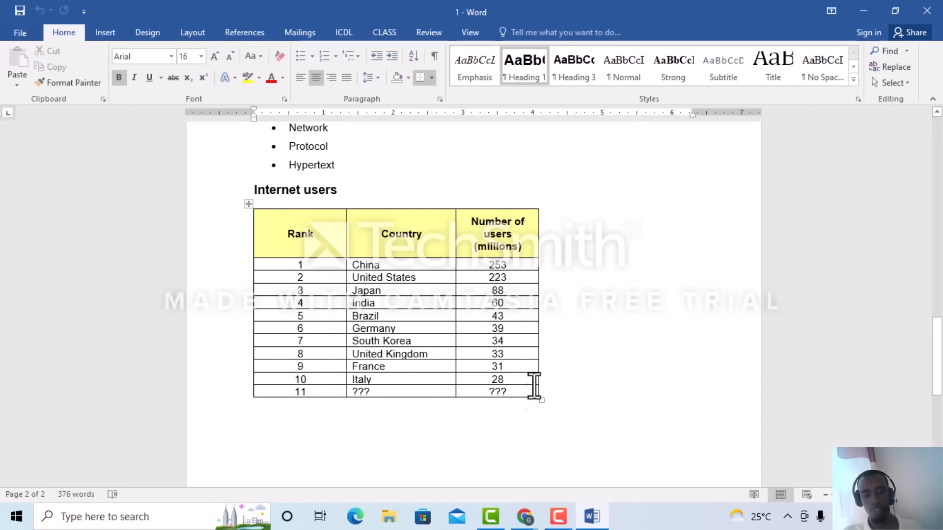
left_click(517, 392)
left_click_drag(513, 389, 290, 378)
left_click_drag(515, 393, 282, 389)
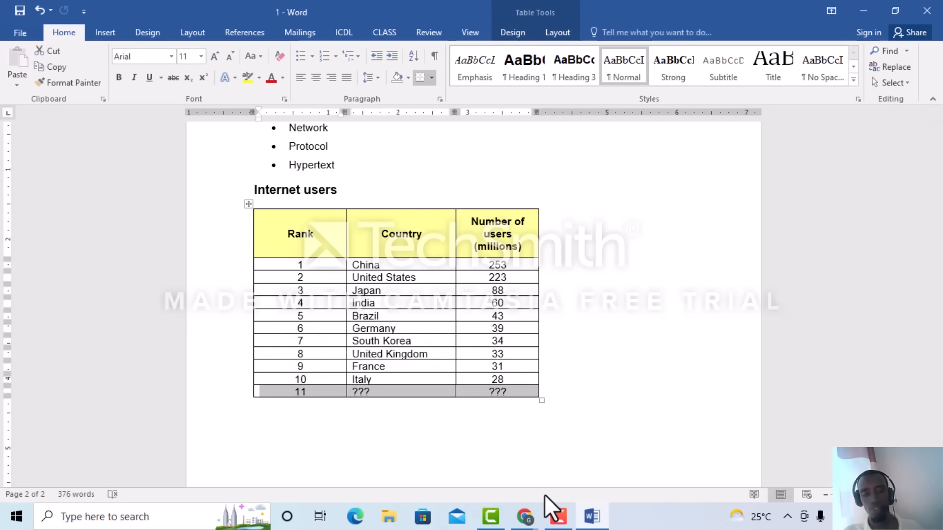
left_click(554, 31)
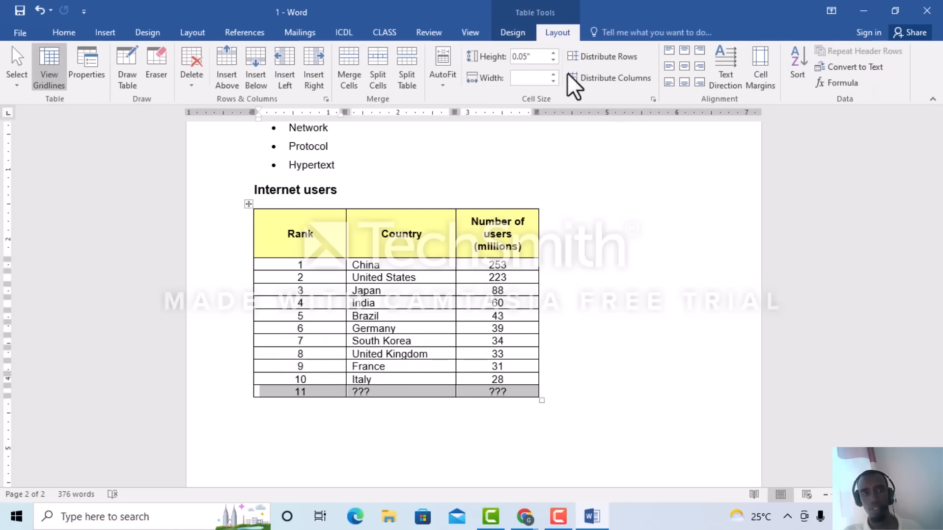
left_click(186, 84)
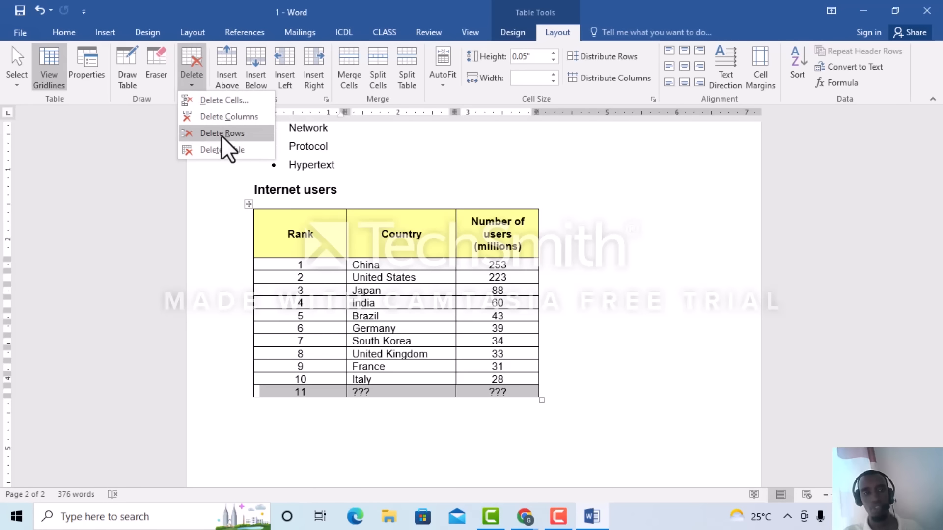
left_click(221, 133)
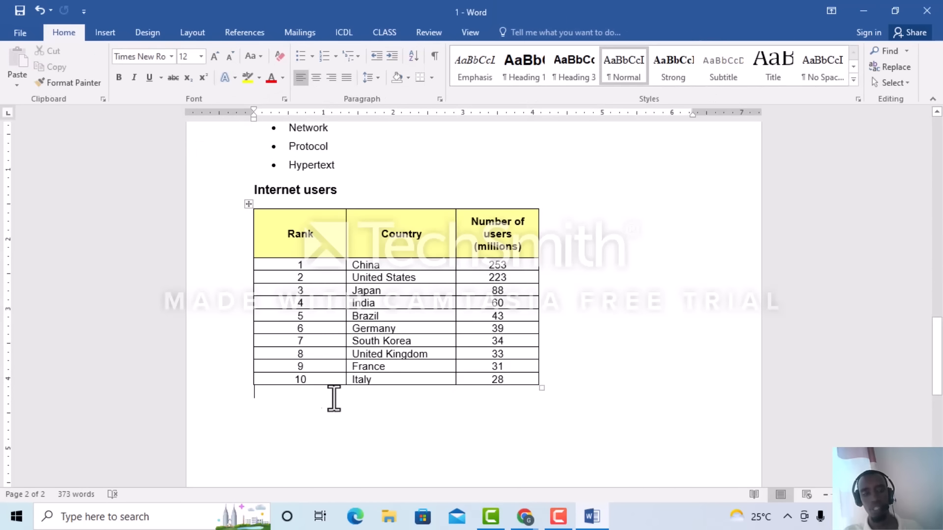
left_click(880, 9)
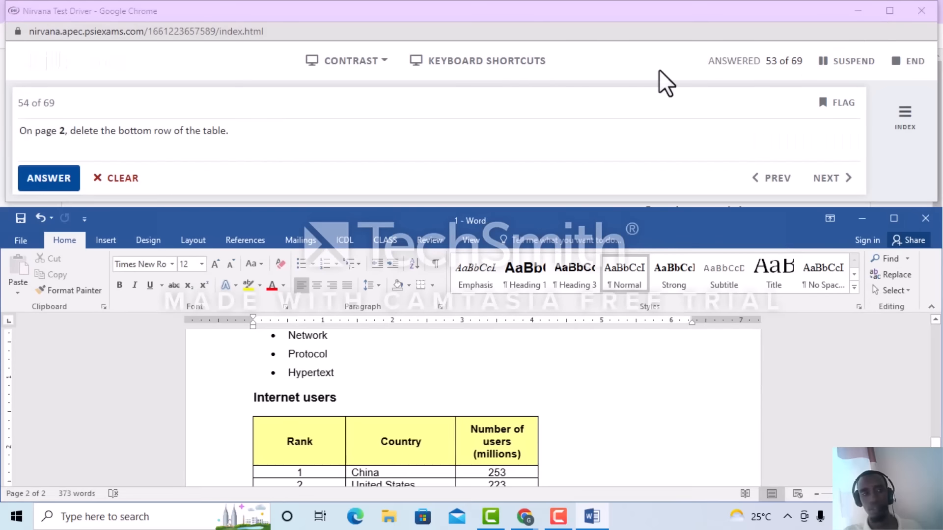
left_click(63, 178)
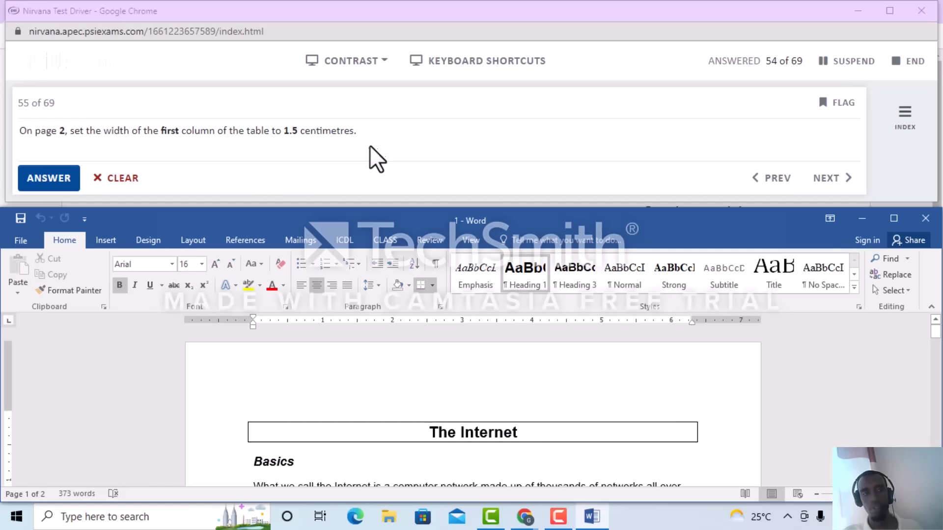
- Set the width of the Rank column in the page 2 table to 1.5 cm and submit the answer to question 55
left_click(894, 219)
scroll(512, 327, "down", 3)
scroll(512, 328, "down", 15)
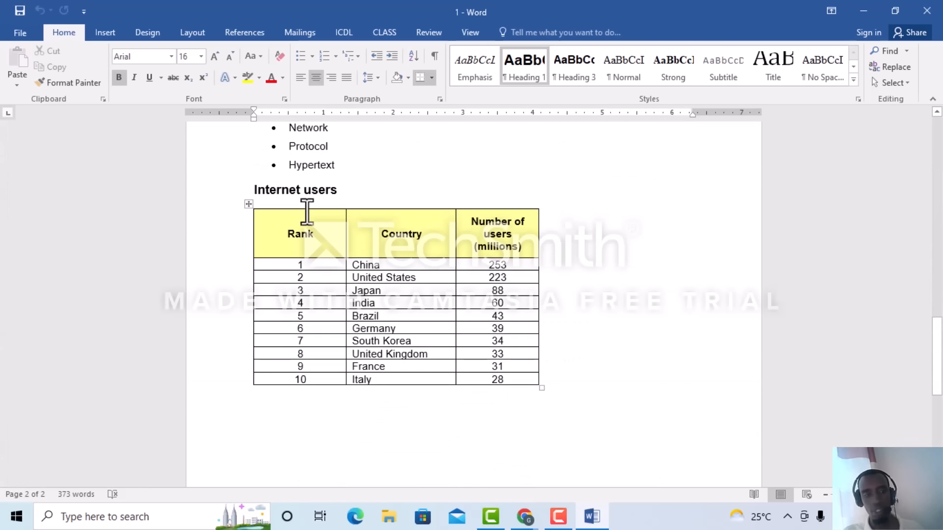
left_click(301, 206)
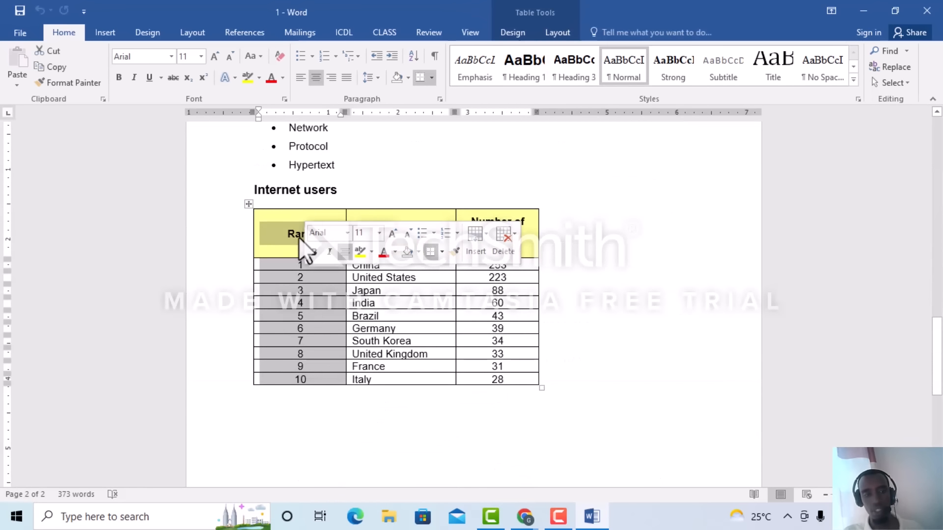
left_click(558, 32)
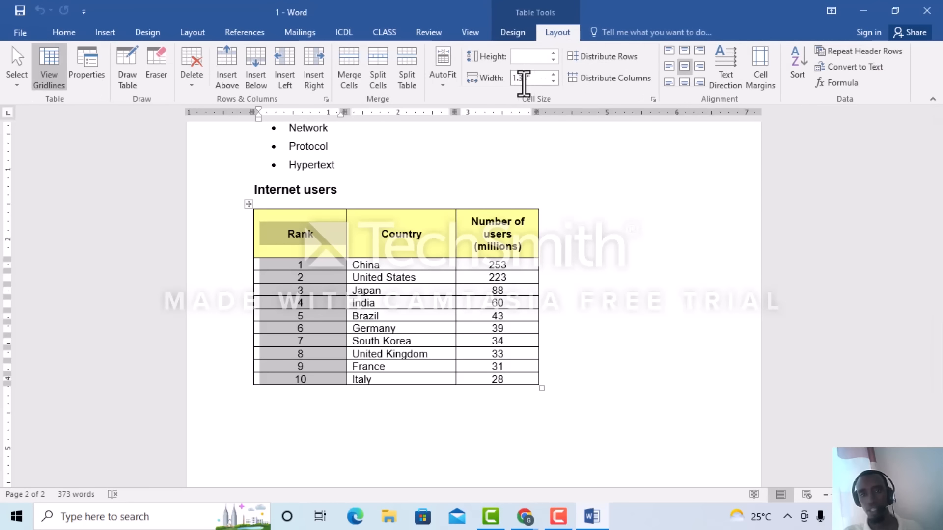
left_click(536, 82)
key("BackSpace")
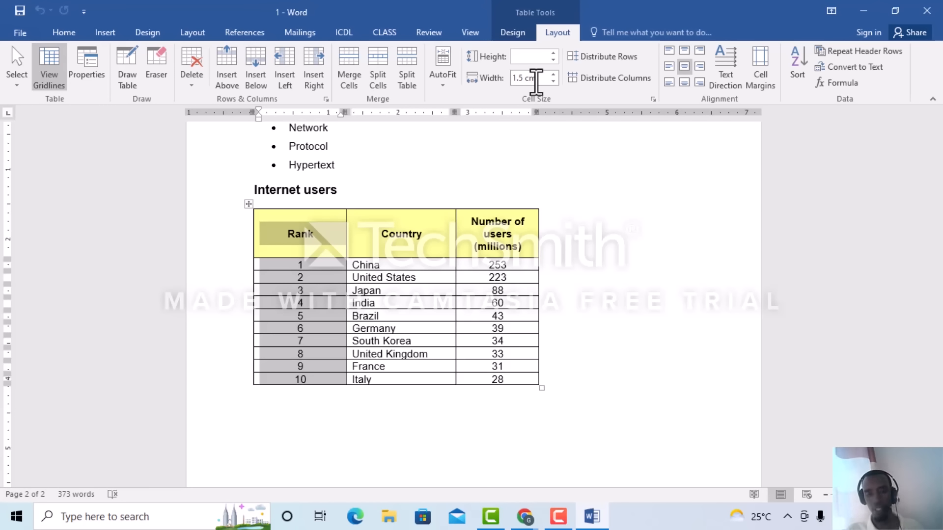
type("cm")
key("Return")
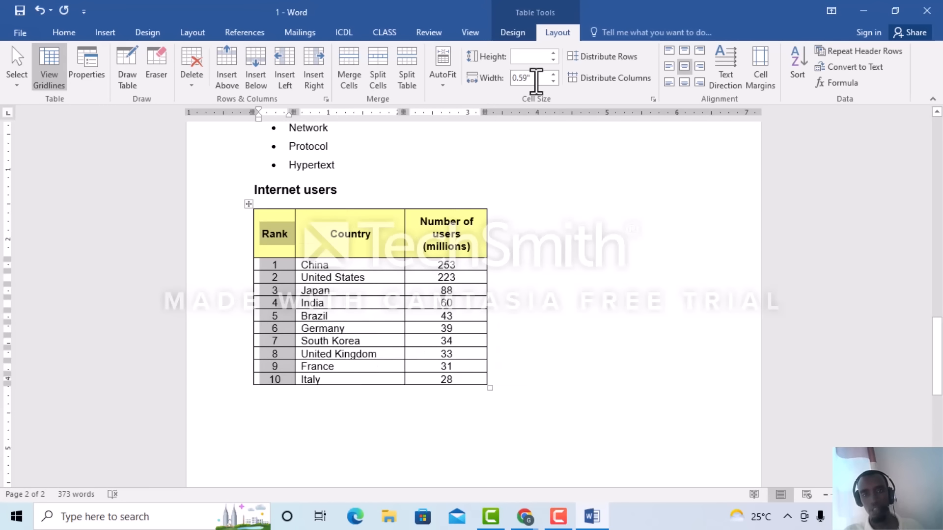
left_click(535, 81)
left_click_drag(511, 80, 530, 82)
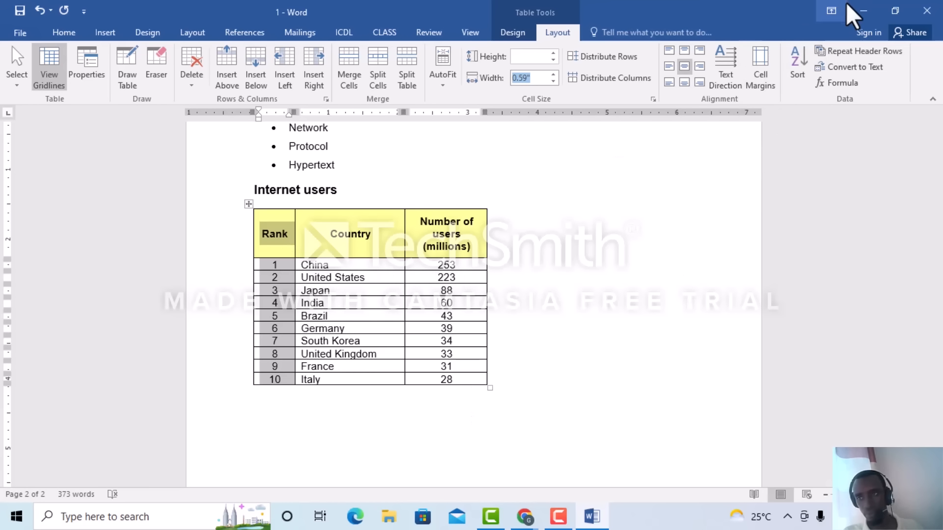
left_click(895, 10)
left_click(47, 195)
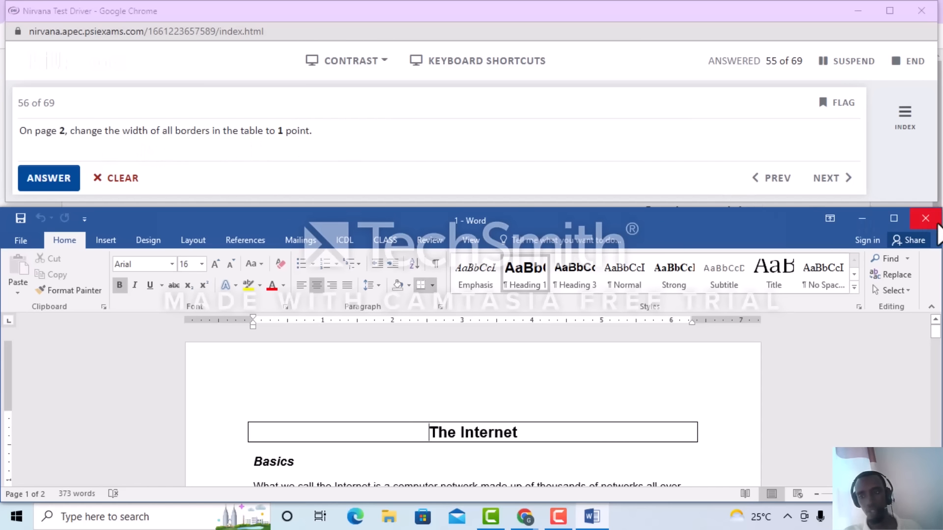
- Set the width of all borders in the page 2 table to 1 pt and submit the answer to question 56
left_click(894, 218)
scroll(588, 291, "down", 15)
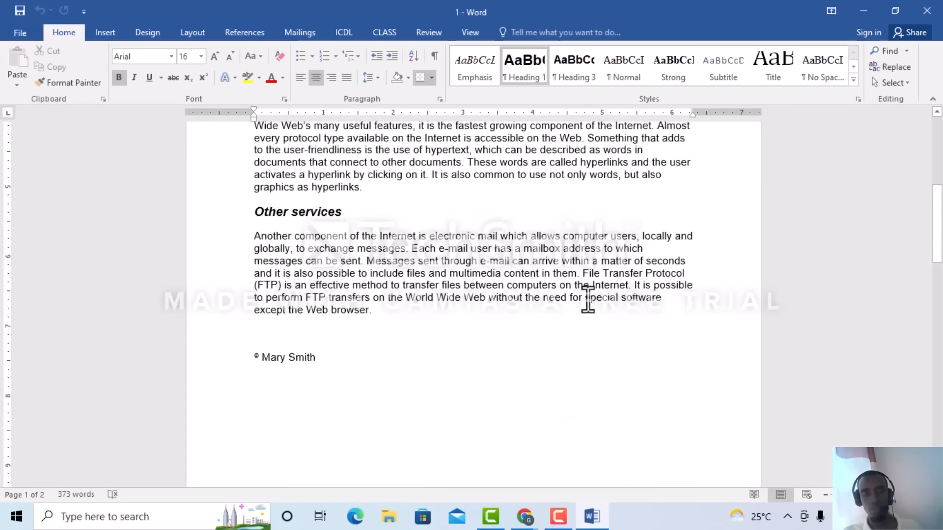
scroll(587, 290, "down", 8)
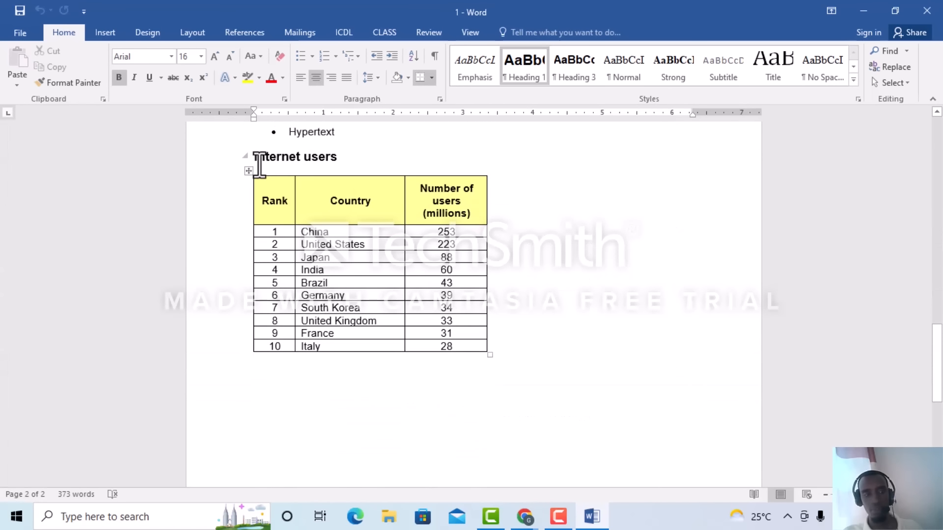
left_click(248, 171)
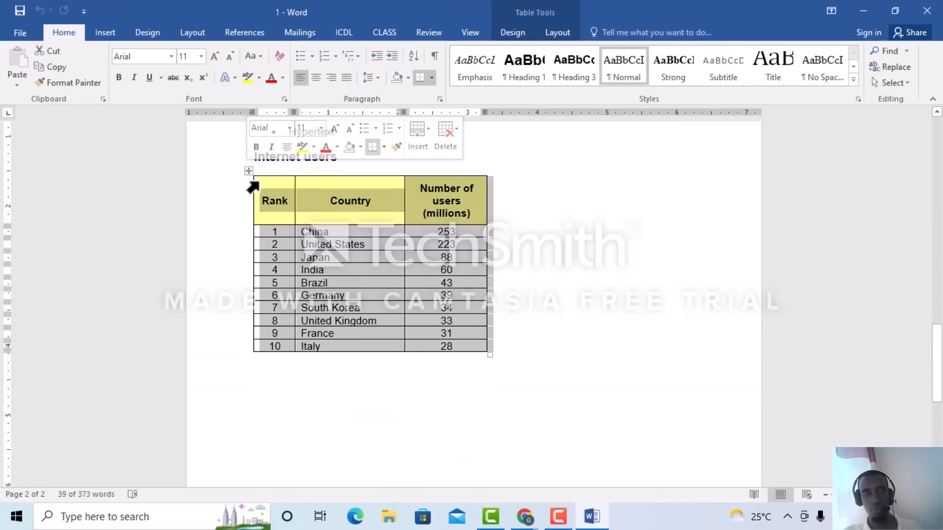
left_click(430, 80)
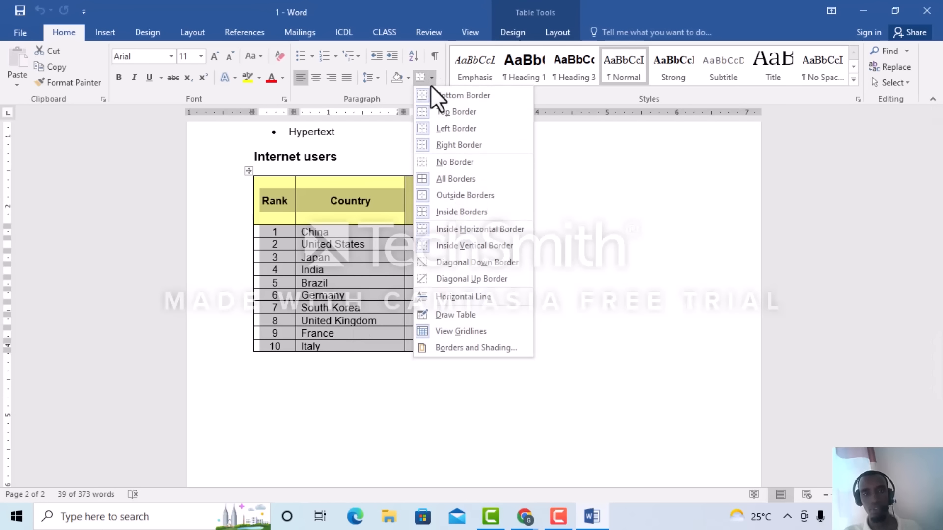
left_click(457, 348)
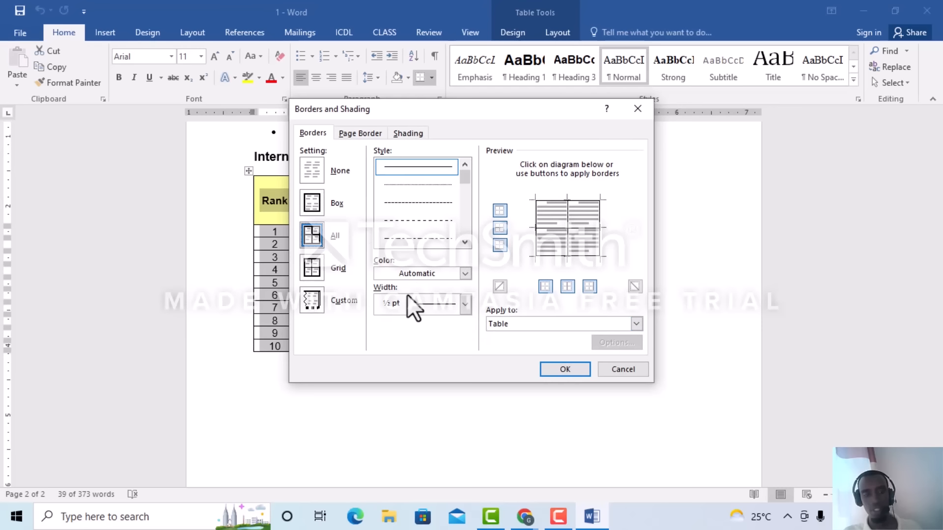
left_click(400, 303)
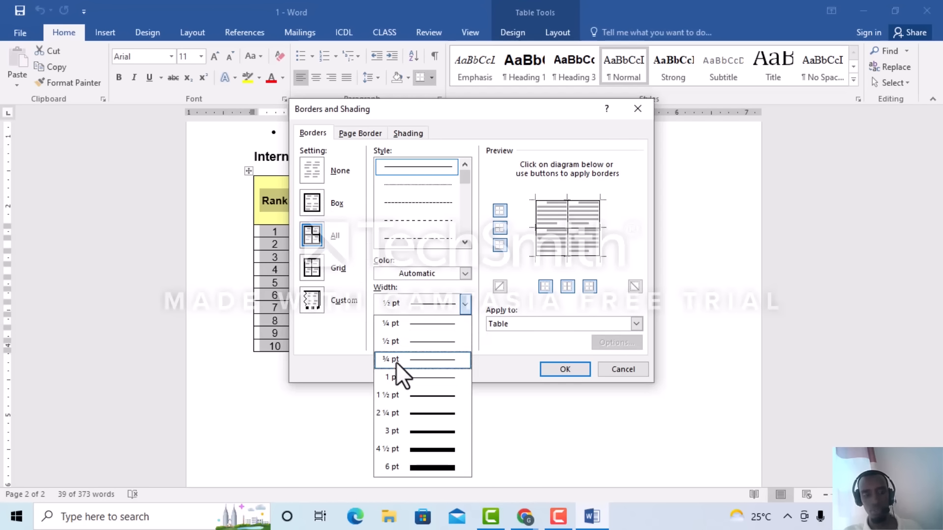
left_click(399, 377)
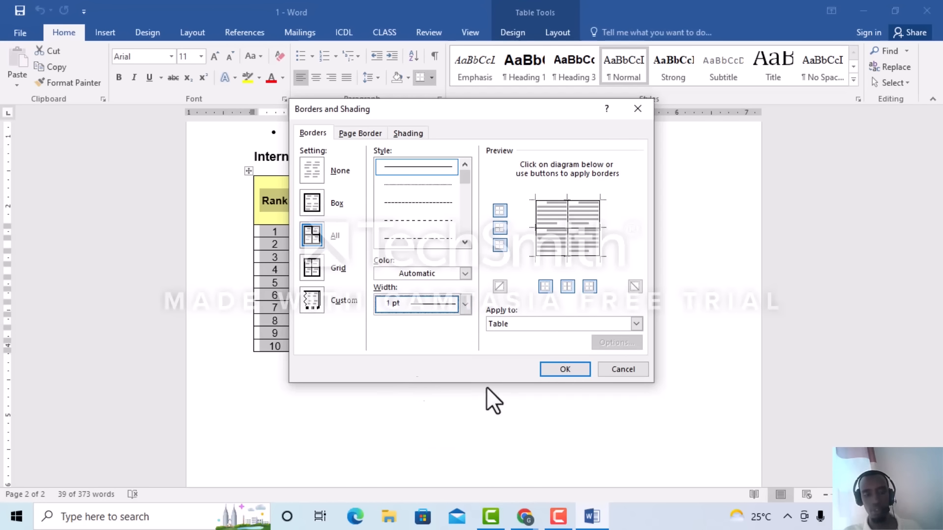
left_click(564, 370)
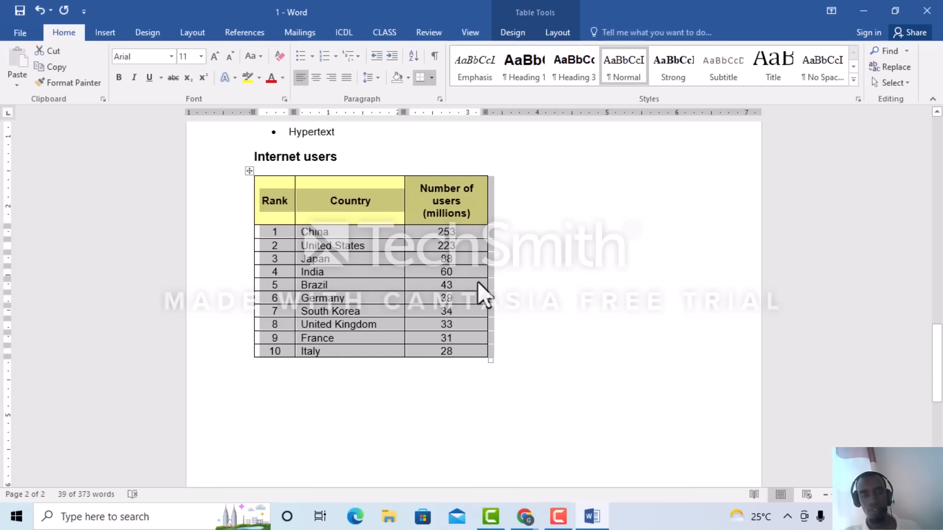
left_click(895, 11)
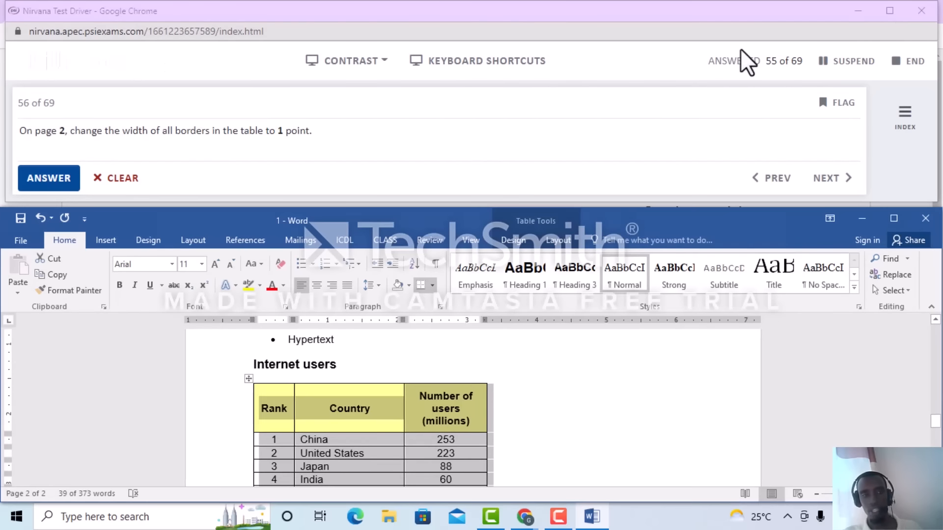
left_click(52, 185)
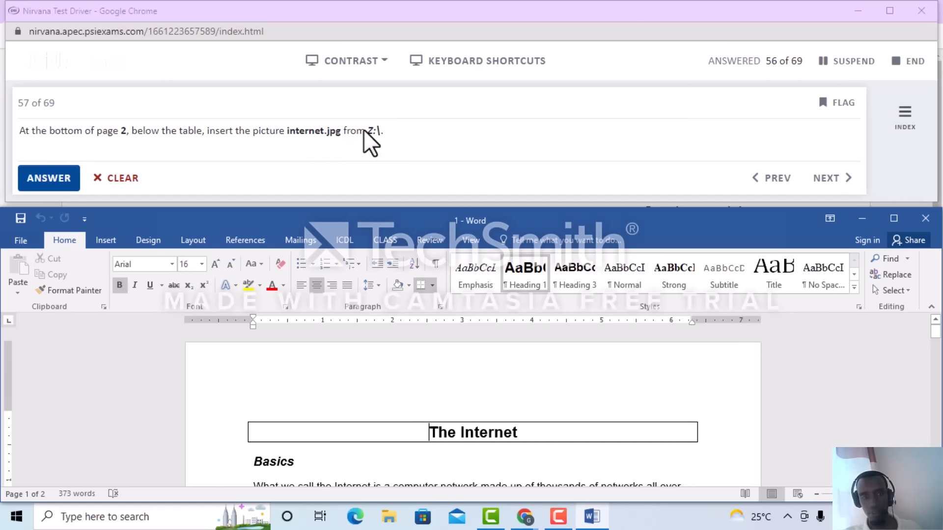
- Insert the picture internet from drive Z: below the table on page 2 and submit the answer to question 57
left_click(892, 219)
scroll(415, 269, "down", 20)
scroll(422, 267, "down", 5)
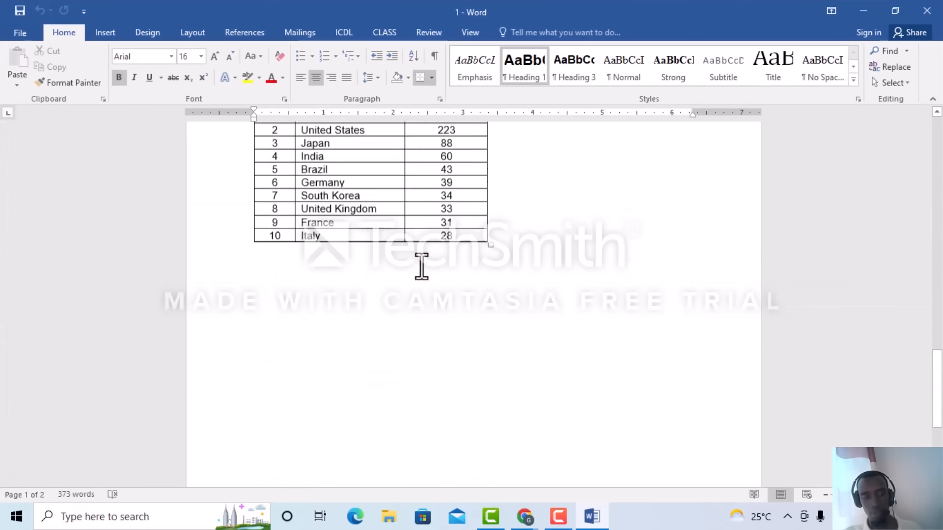
left_click(297, 260)
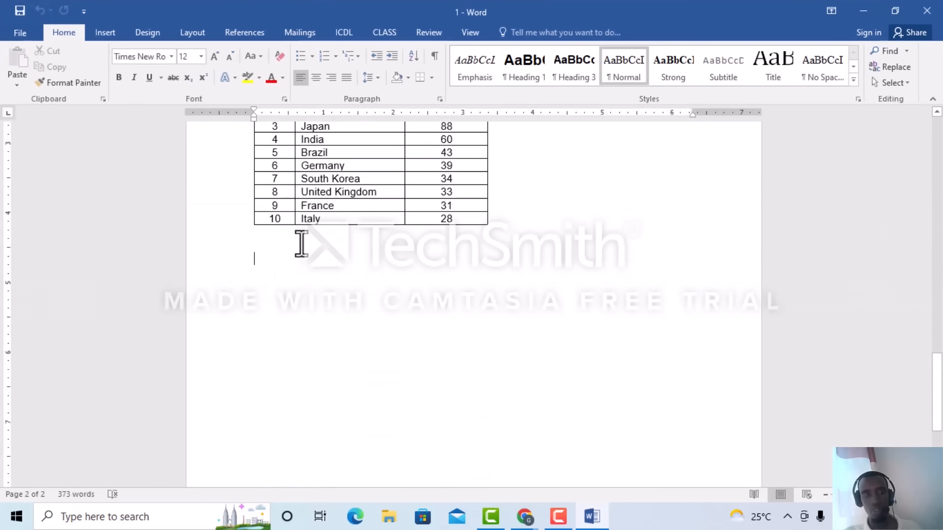
left_click(109, 34)
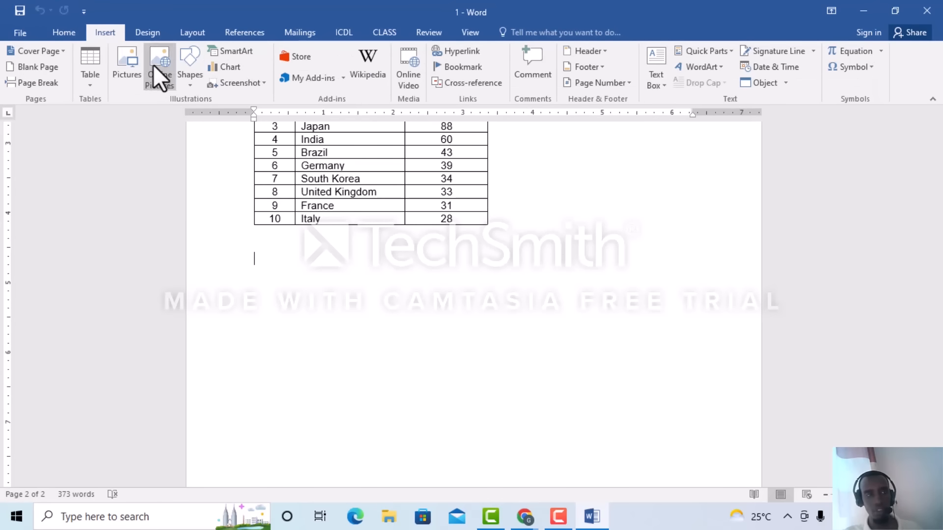
left_click(133, 72)
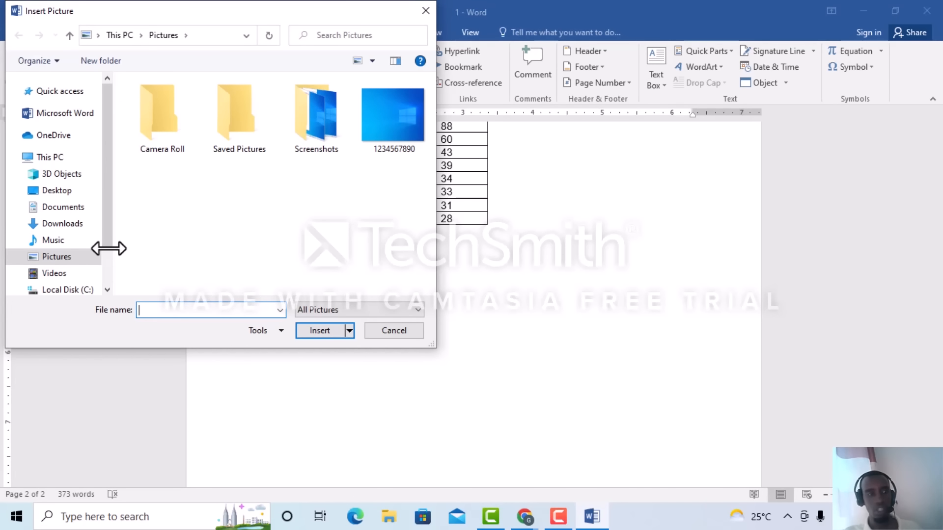
scroll(84, 245, "down", 1)
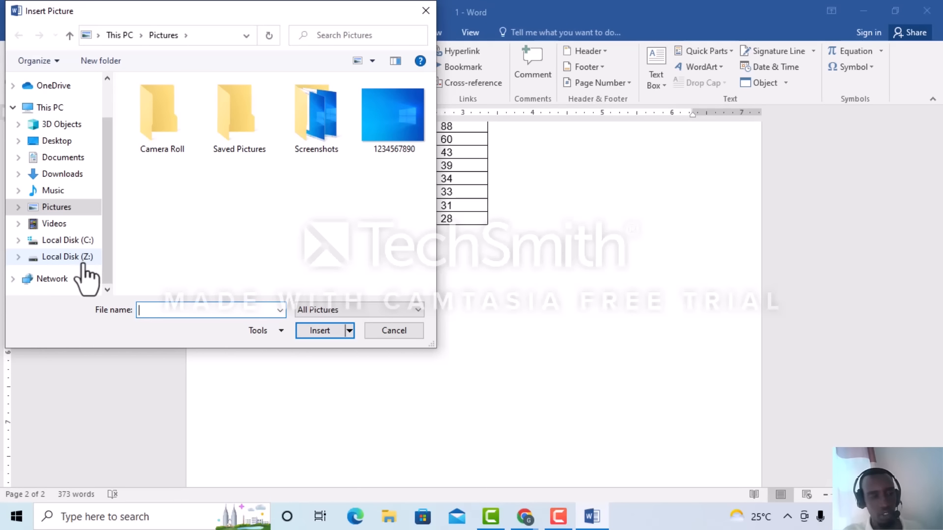
left_click(66, 107)
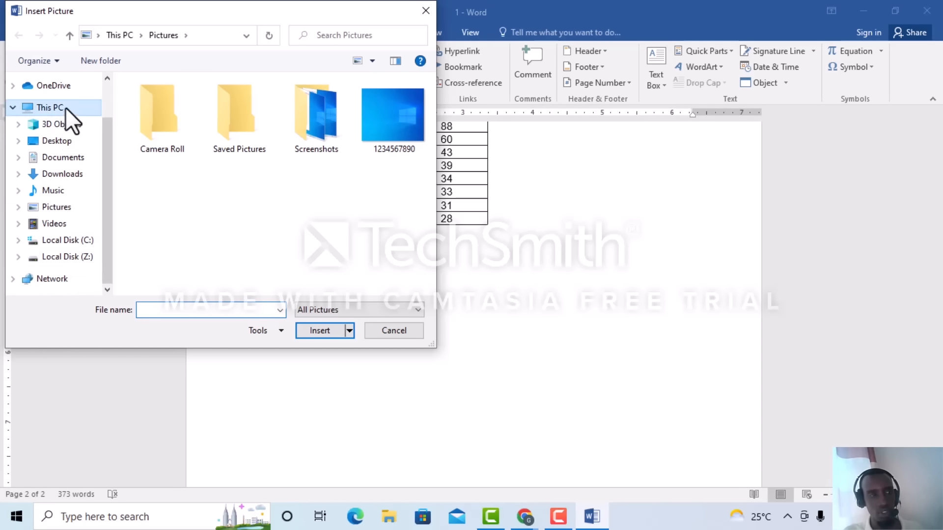
scroll(245, 259, "down", 4)
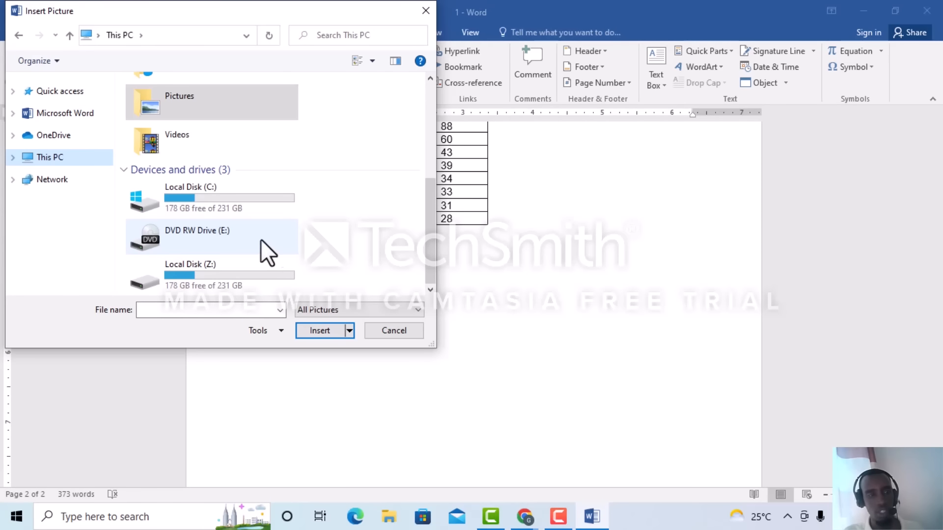
double_click(232, 272)
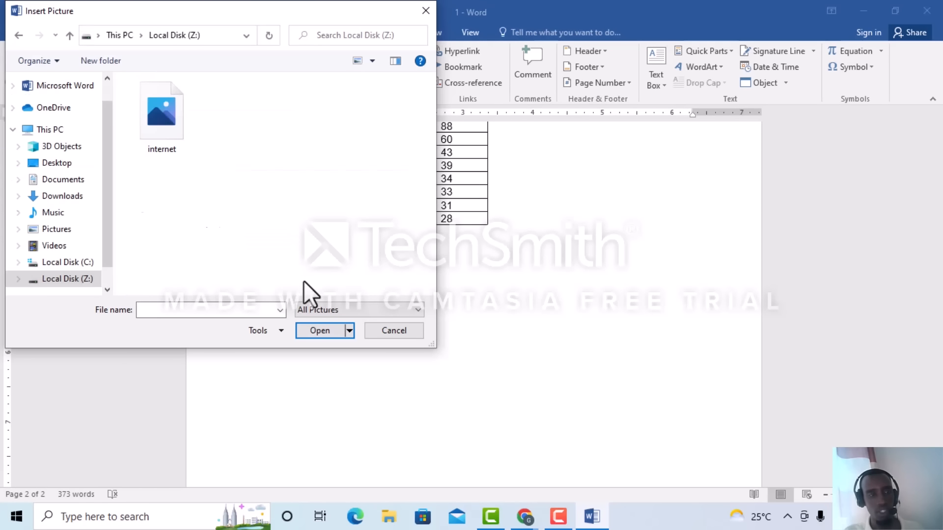
left_click(168, 125)
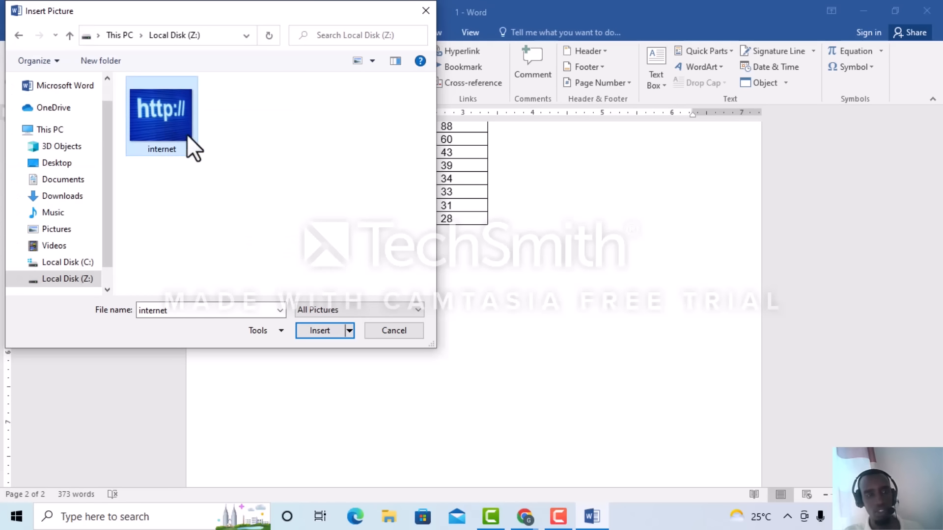
left_click(321, 308)
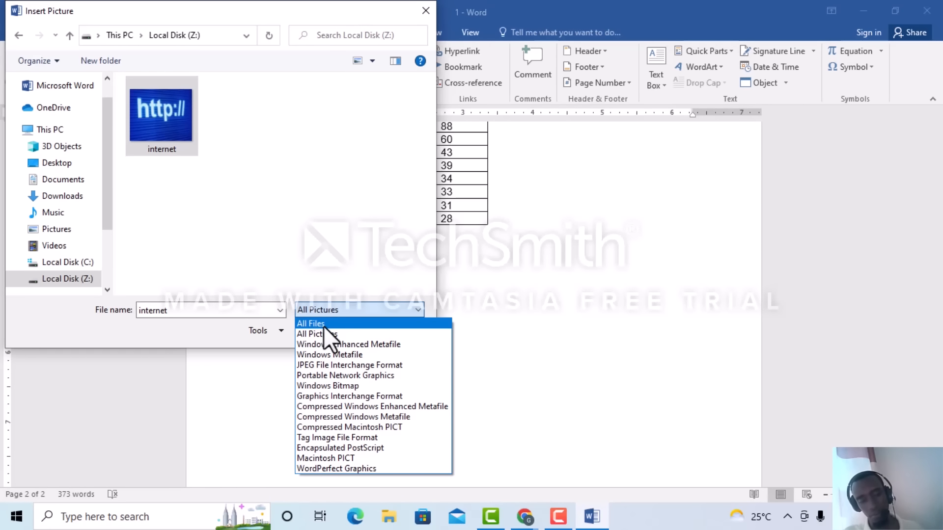
left_click(338, 230)
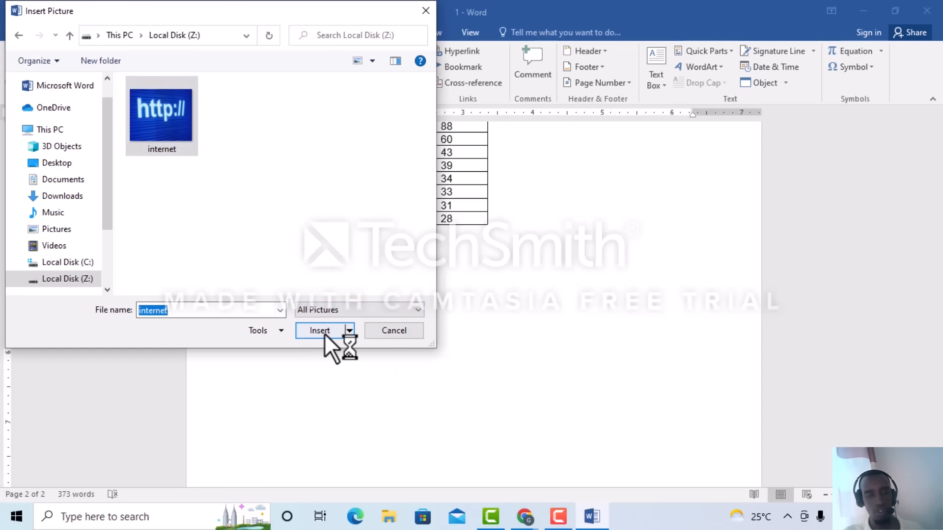
left_click(325, 331)
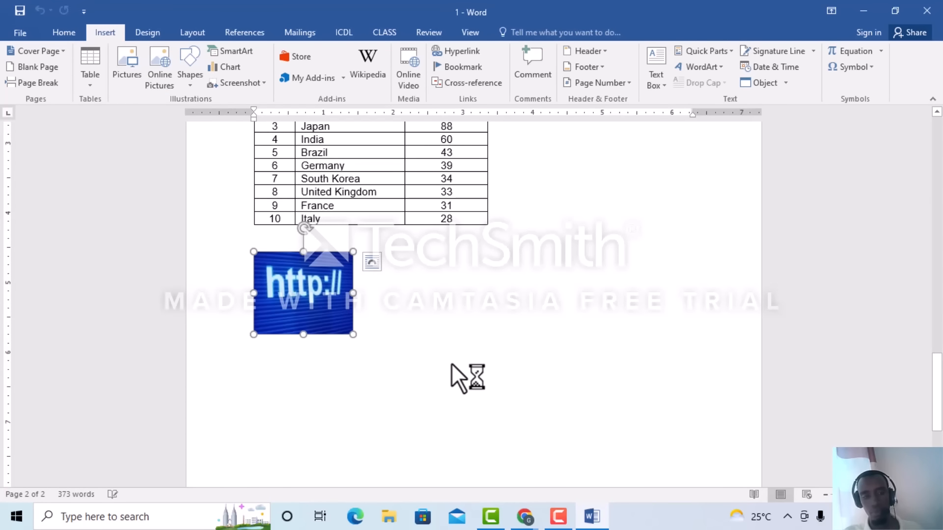
left_click(894, 10)
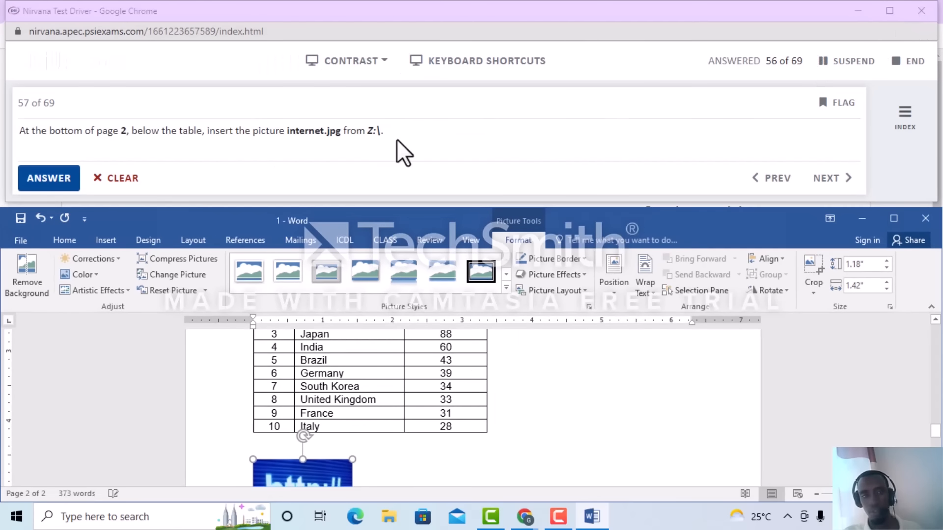
left_click(74, 184)
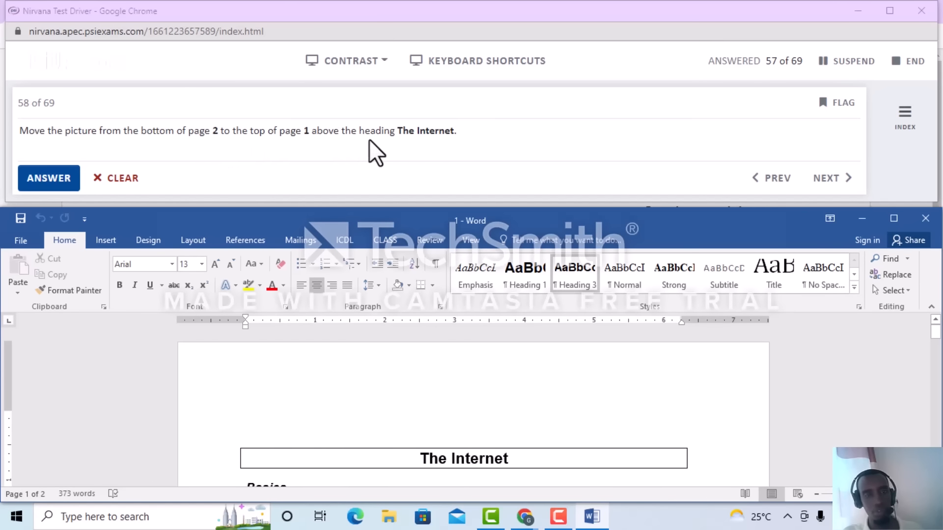
- Move the picture from the bottom of page 2 to above the heading The Internet on page 1 and submit the answer to question 58
scroll(515, 393, "down", 15)
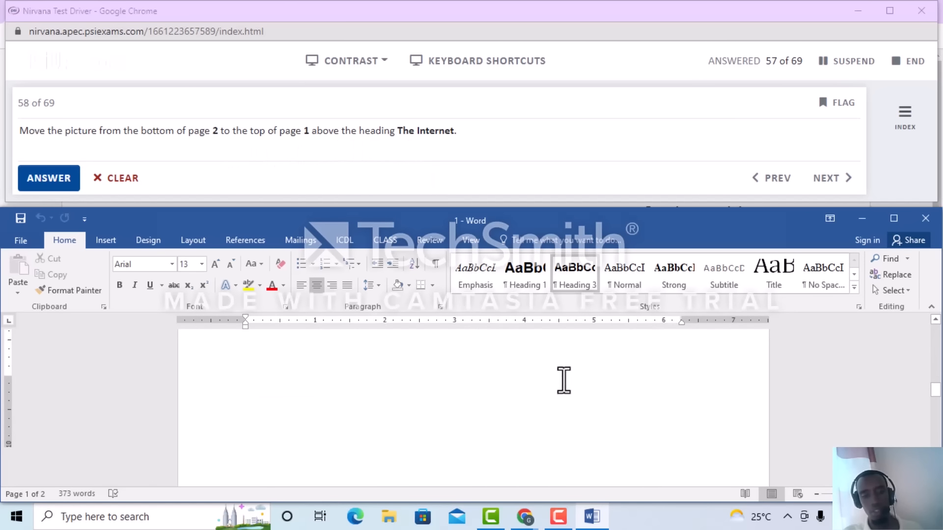
left_click(896, 221)
scroll(367, 325, "down", 8)
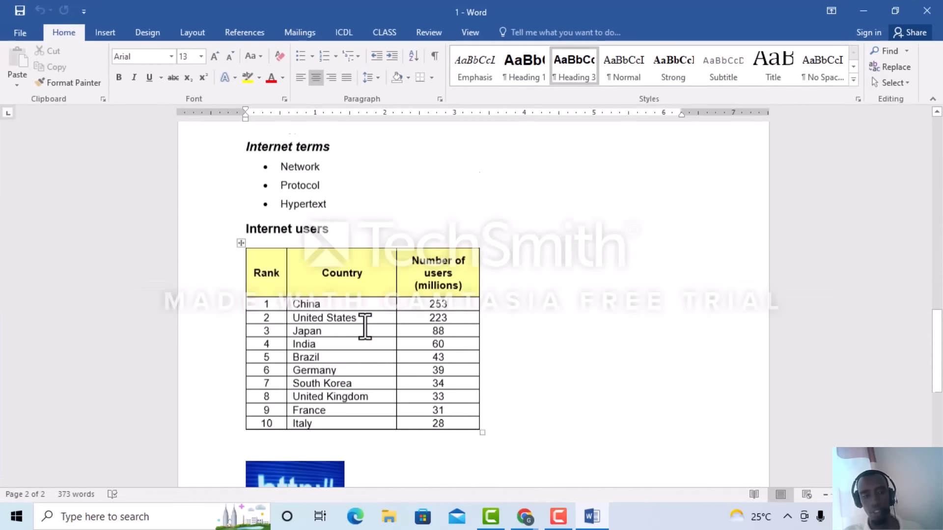
scroll(366, 325, "up", 2)
left_click(306, 254)
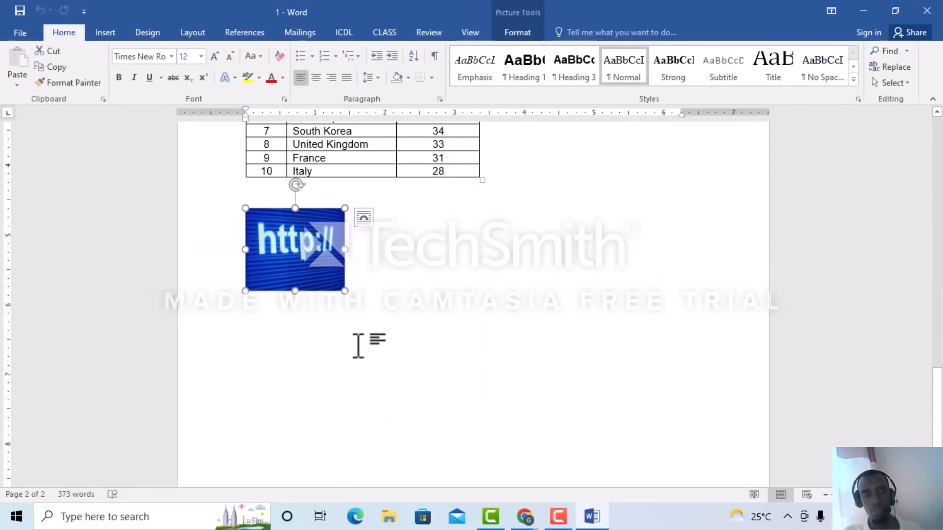
left_click(49, 51)
scroll(589, 159, "up", 20)
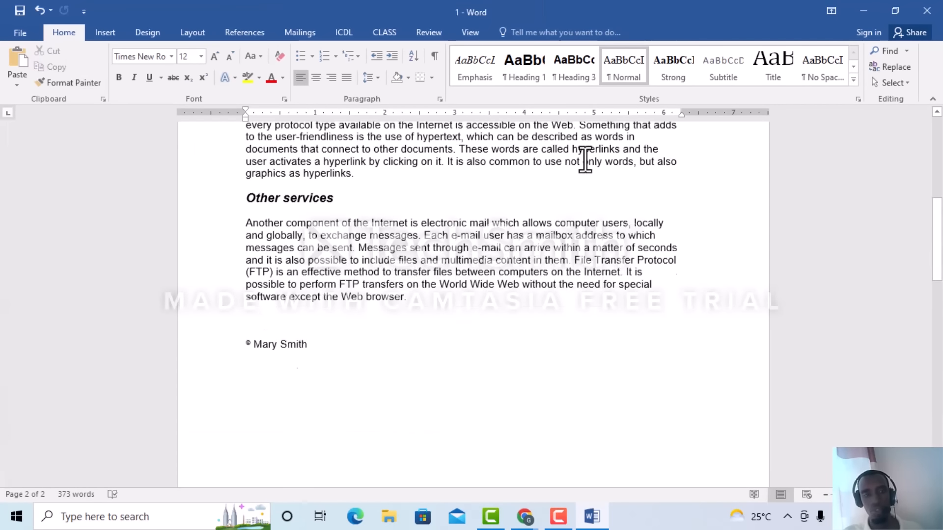
left_click(459, 204)
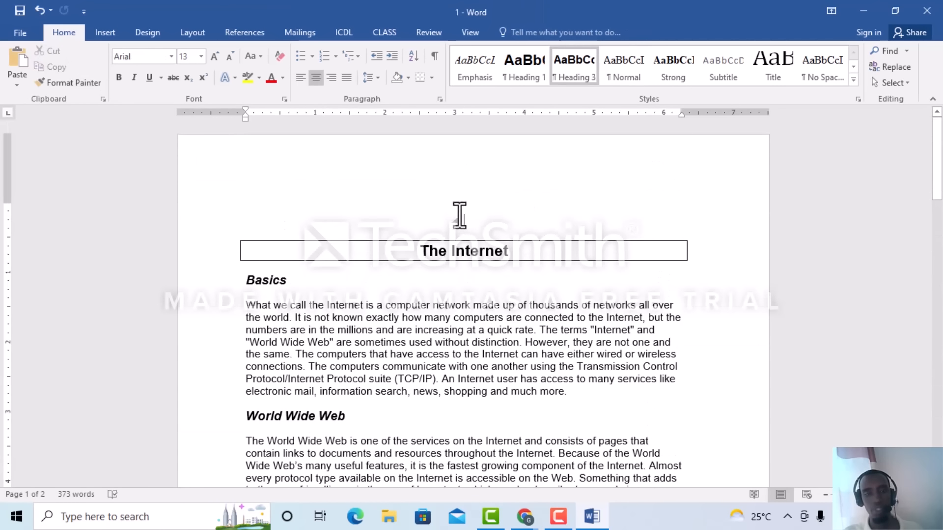
left_click(18, 58)
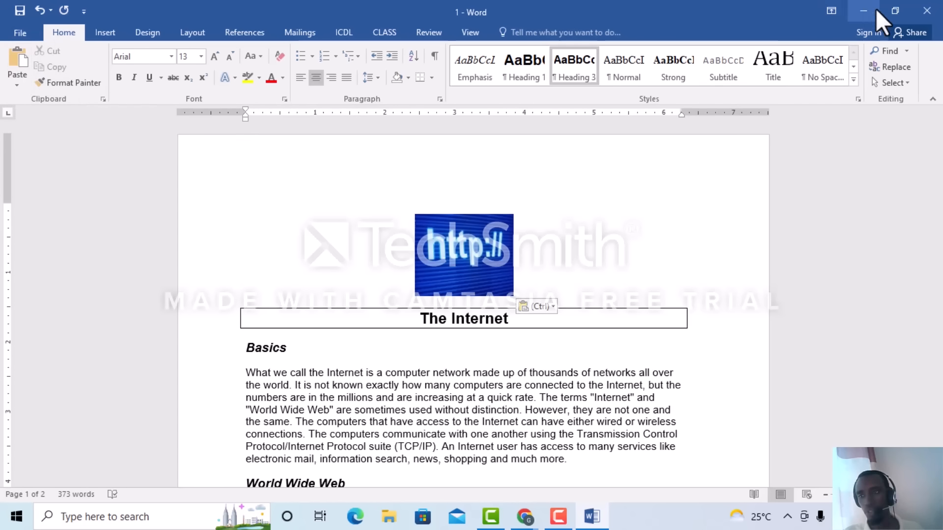
left_click(888, 14)
left_click(61, 185)
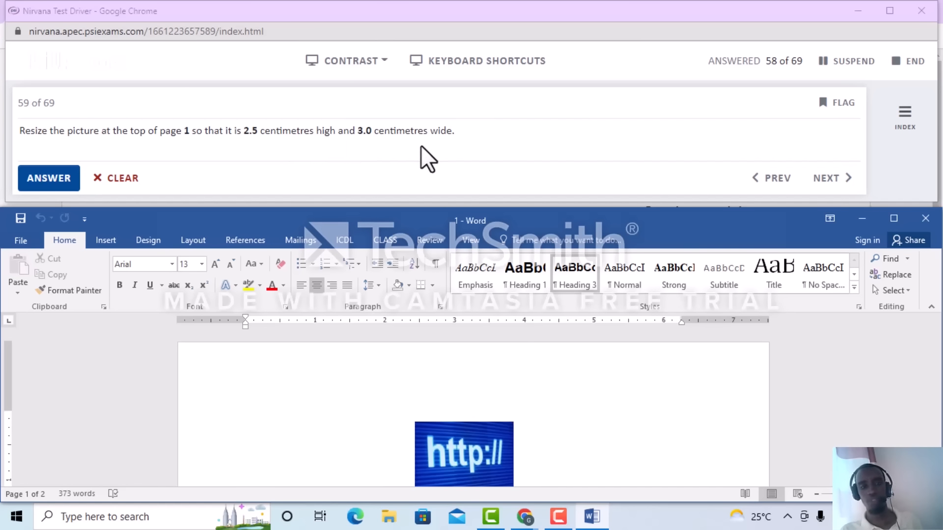
- Unlock the aspect ratio of the picture at the top of page 1 and set its height to 2.5 cm
left_click(893, 218)
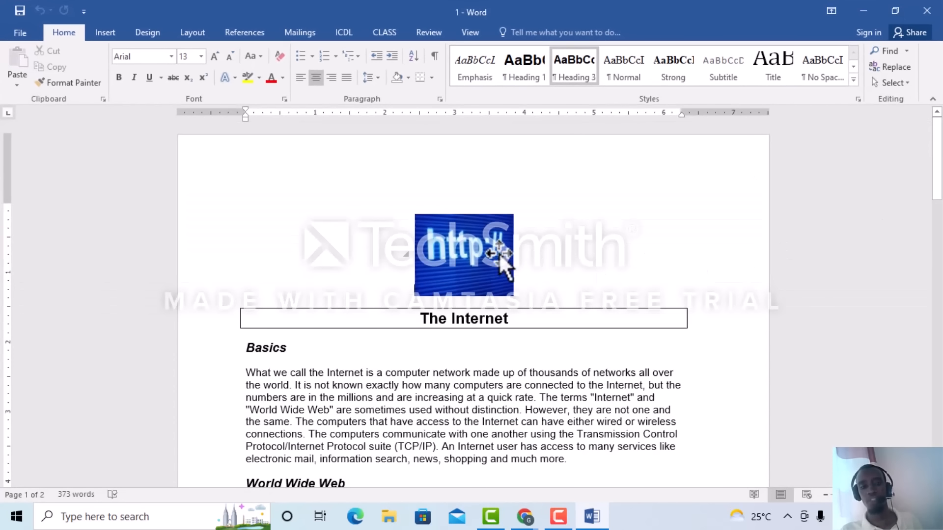
left_click(494, 253)
left_click(530, 33)
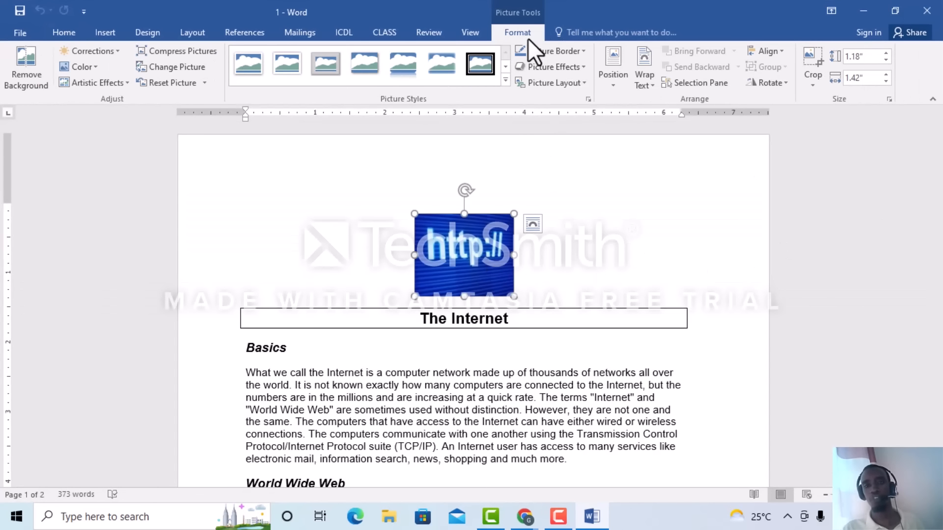
left_click(889, 99)
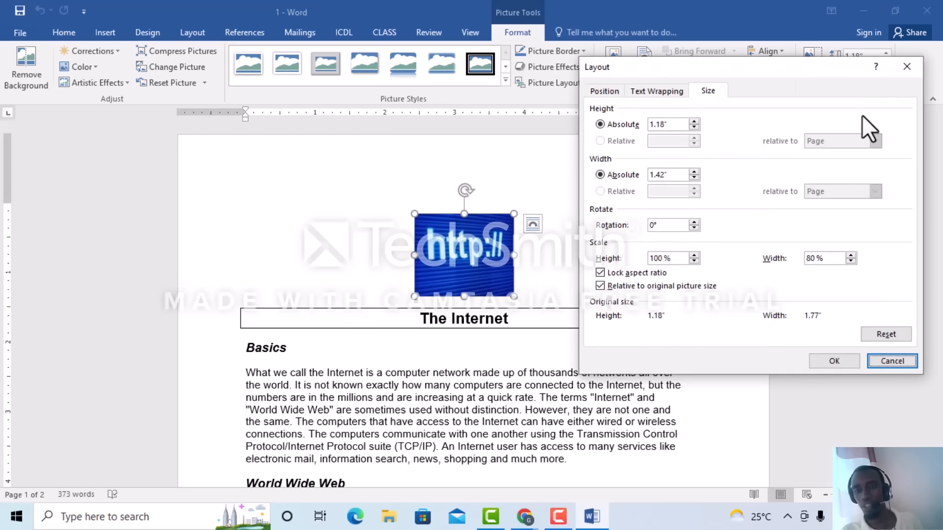
left_click(602, 273)
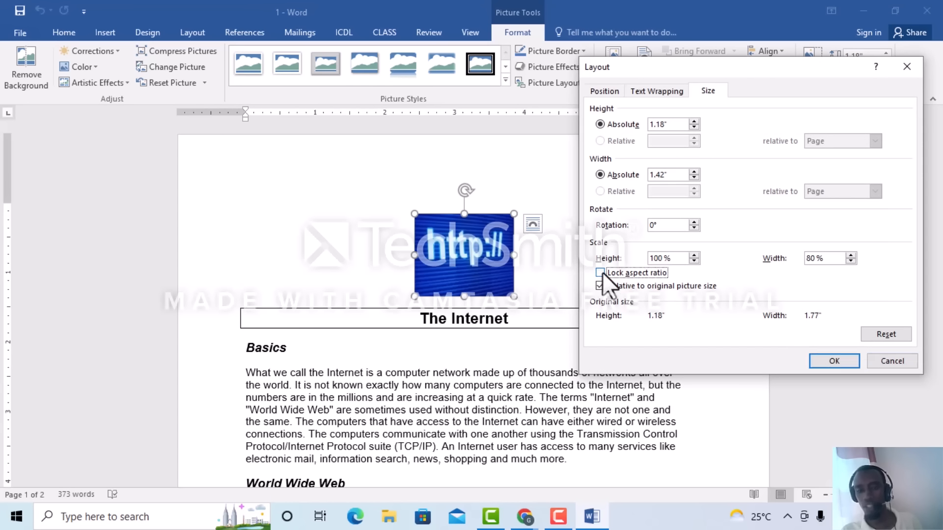
left_click(601, 274)
left_click_drag(674, 127, 635, 127)
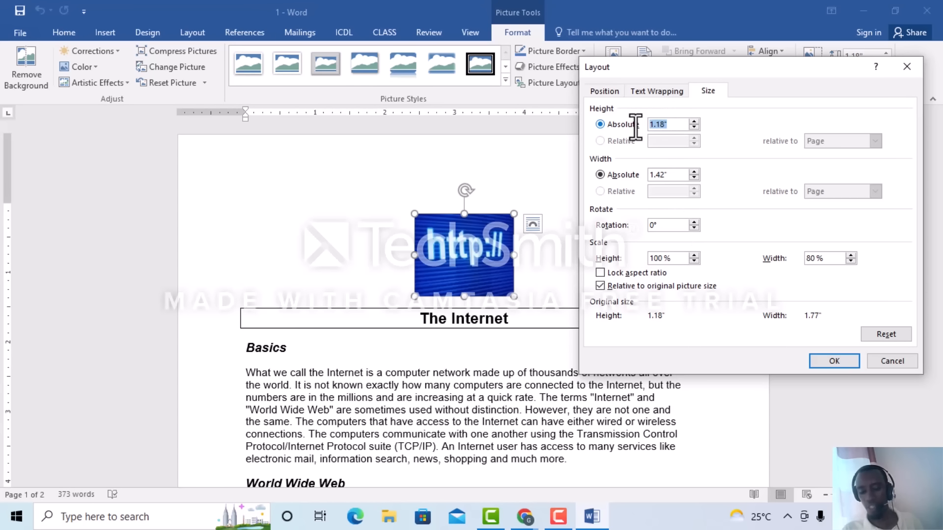
key("BackSpace")
type("2.")
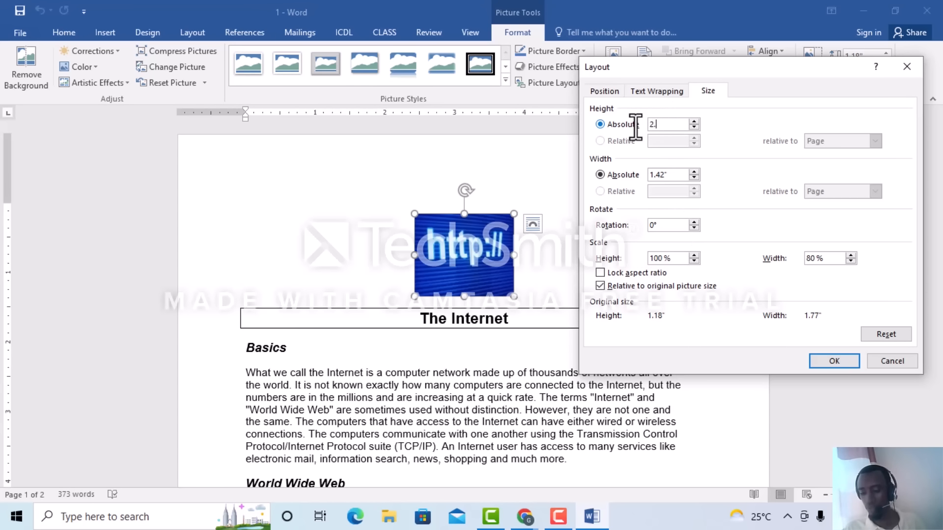
type("5 cm")
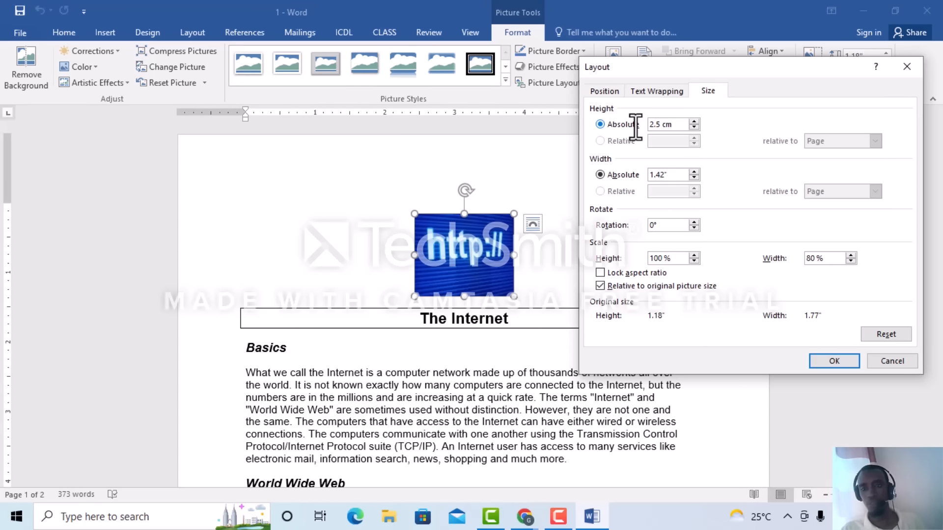
- Set the width of the picture at the top of page 1 to 3.0 cm and submit the answer to question 59
left_click_drag(671, 174, 654, 176)
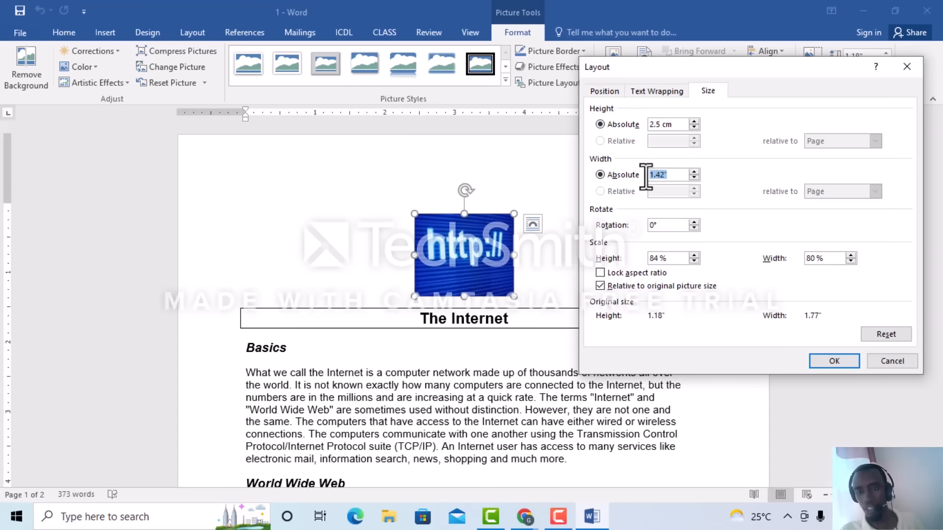
type("3.0")
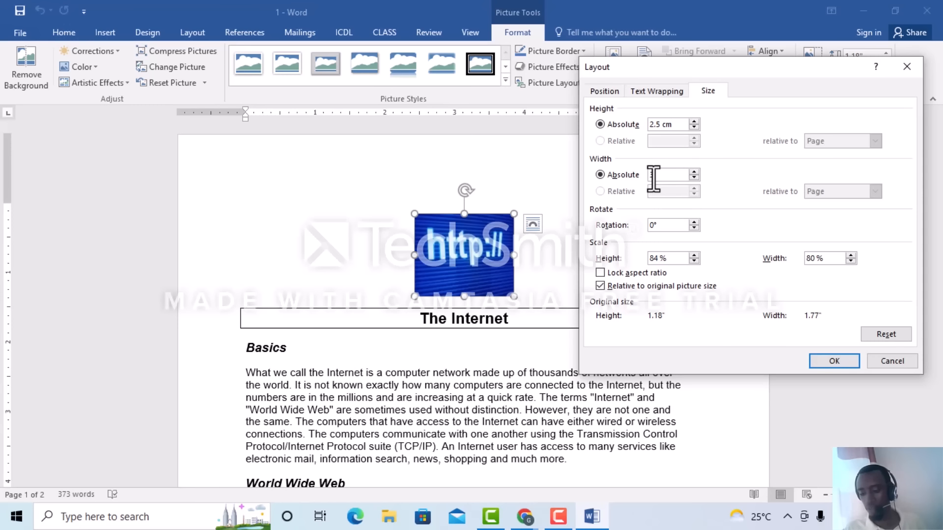
type(" cm")
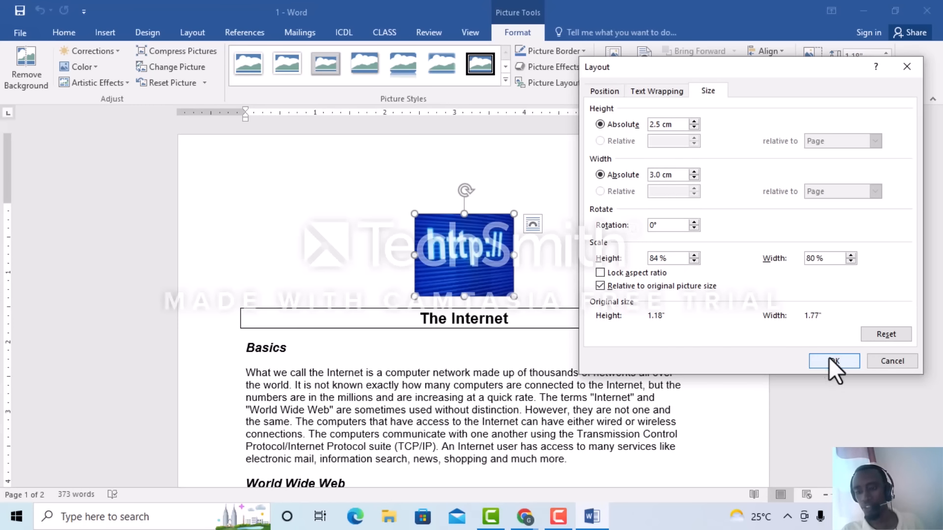
left_click(840, 365)
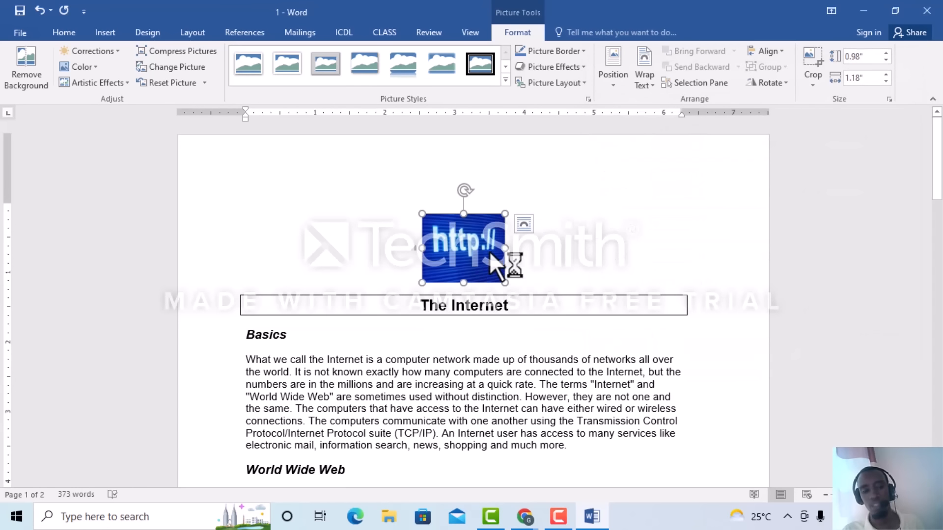
left_click(895, 11)
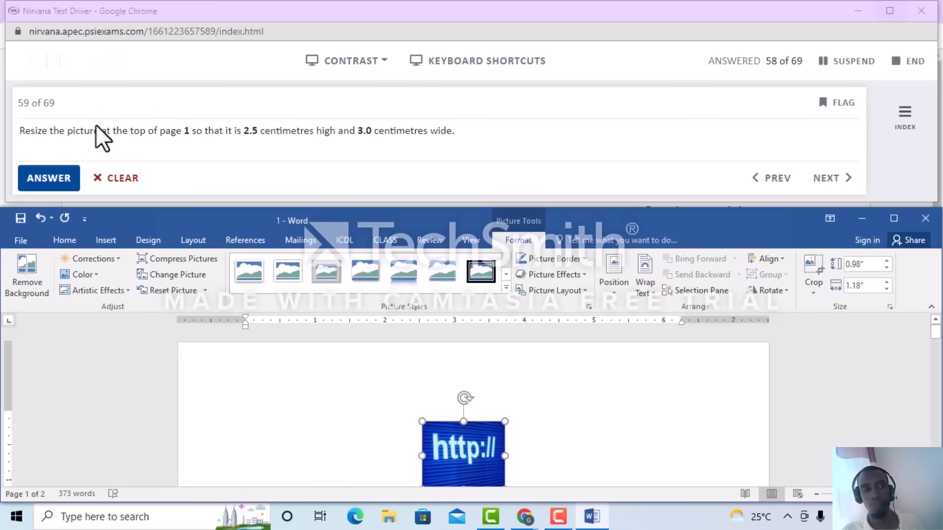
left_click(54, 177)
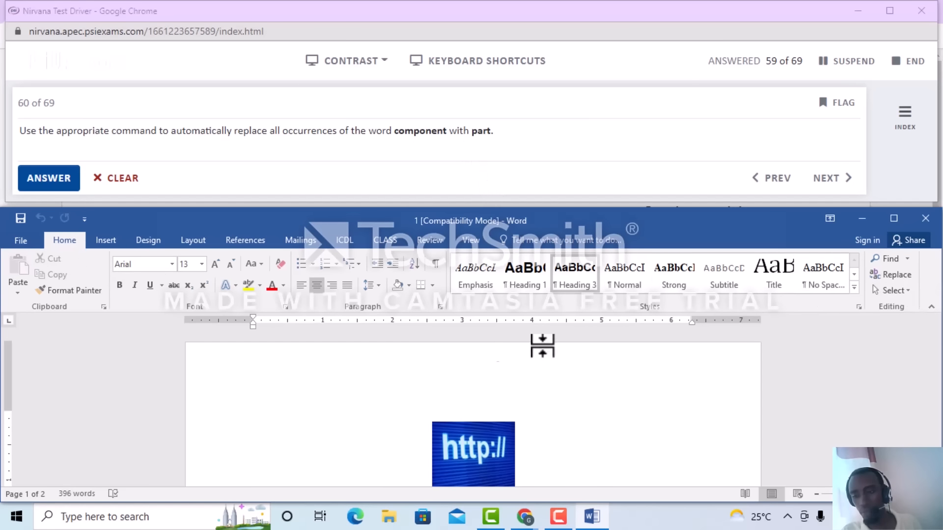
- Replace all occurrences of component with part in the document and submit the answer to question 60
left_click(891, 274)
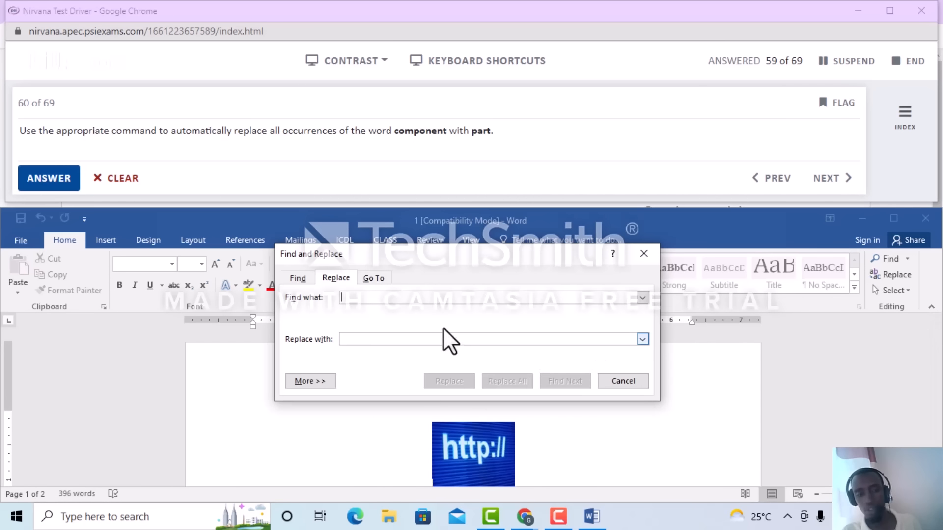
type("component")
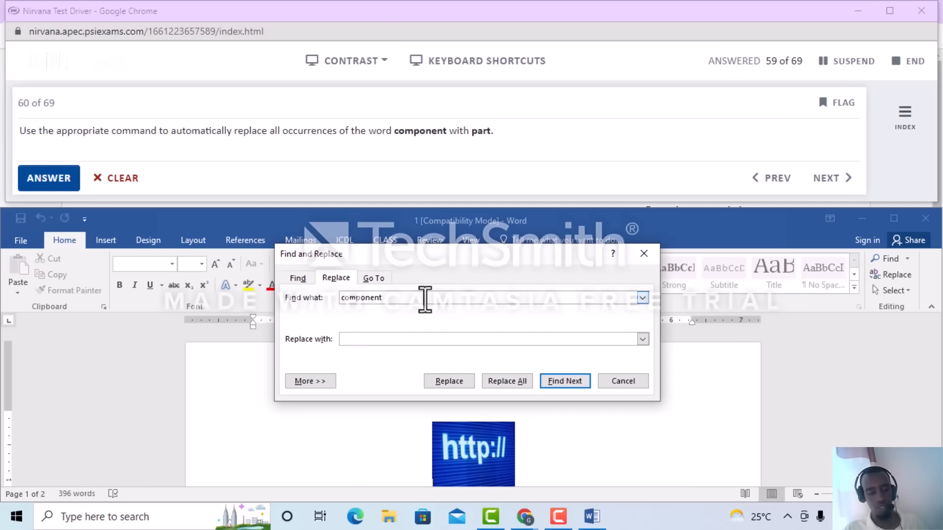
type("part")
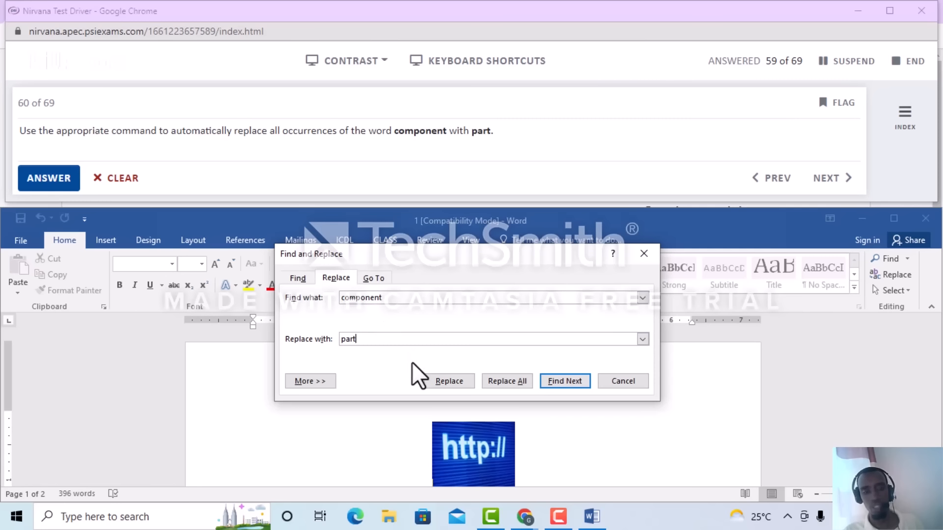
left_click(510, 382)
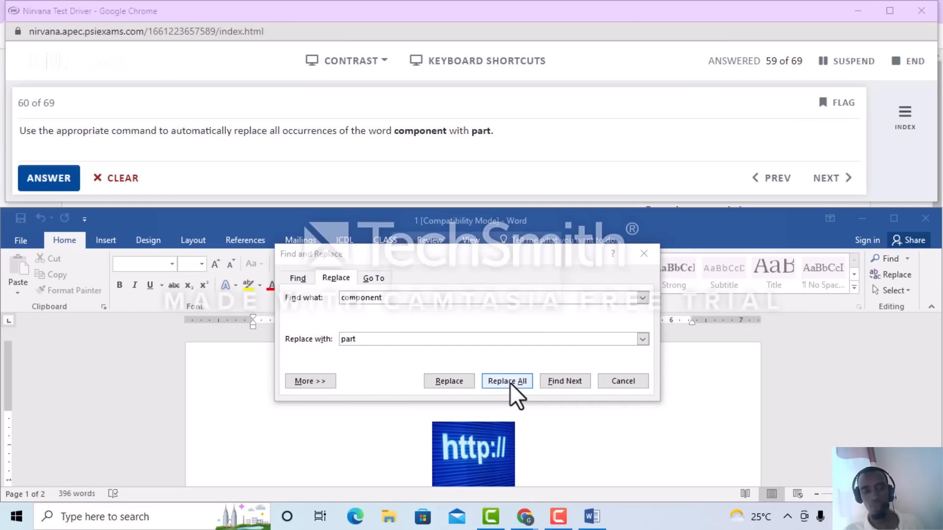
left_click(482, 296)
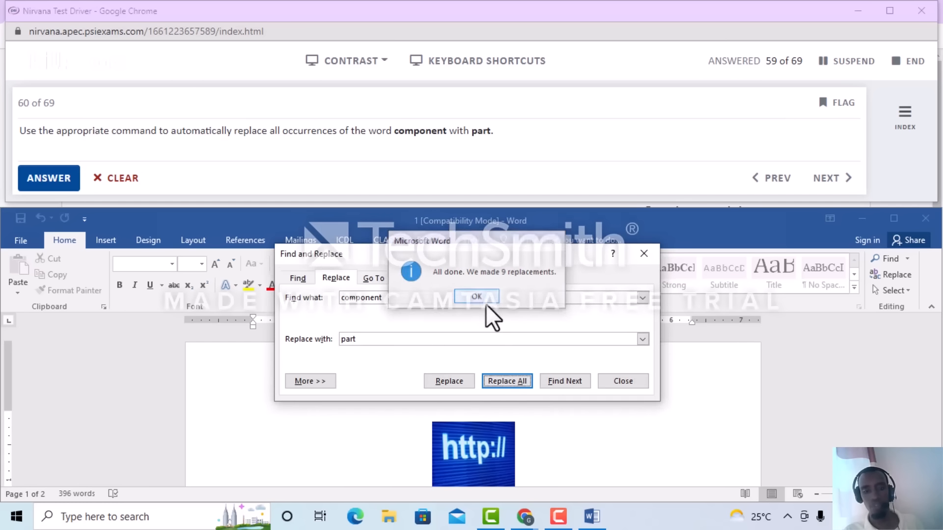
left_click(622, 381)
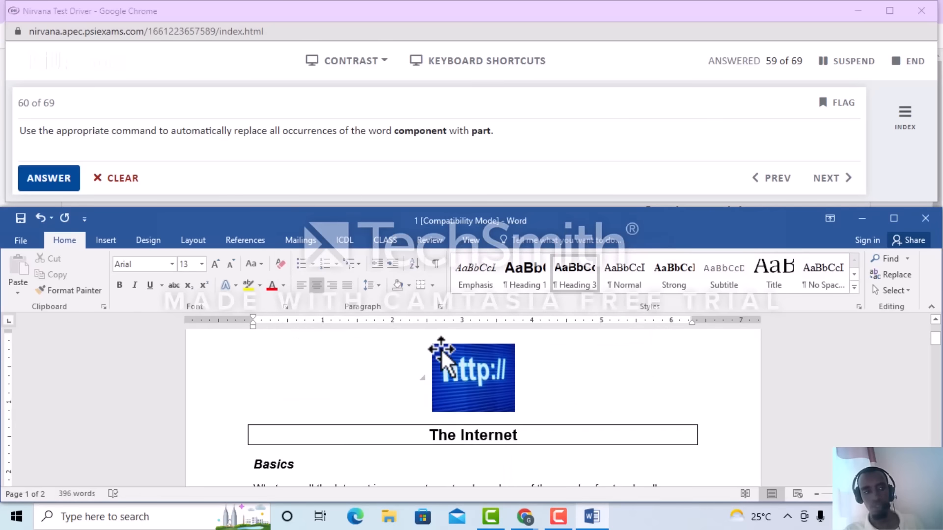
left_click(65, 180)
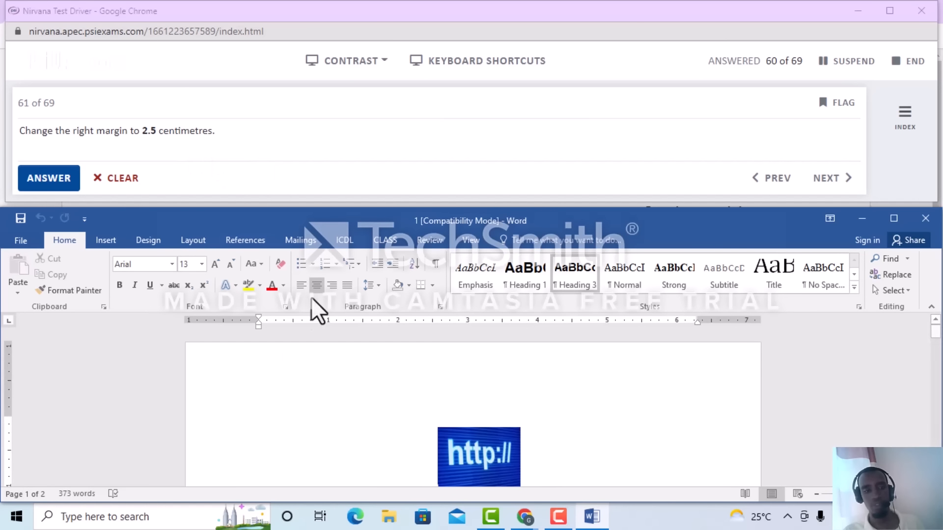
- Set the right page margin of the whole document to 2.5 cm and submit the answer to question 61
left_click(193, 240)
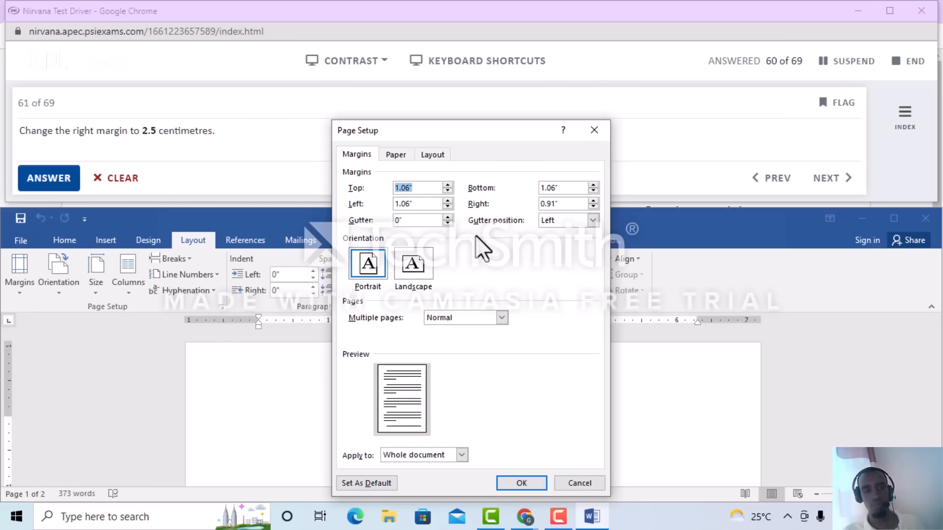
left_click_drag(561, 203, 536, 204)
key("BackSpace")
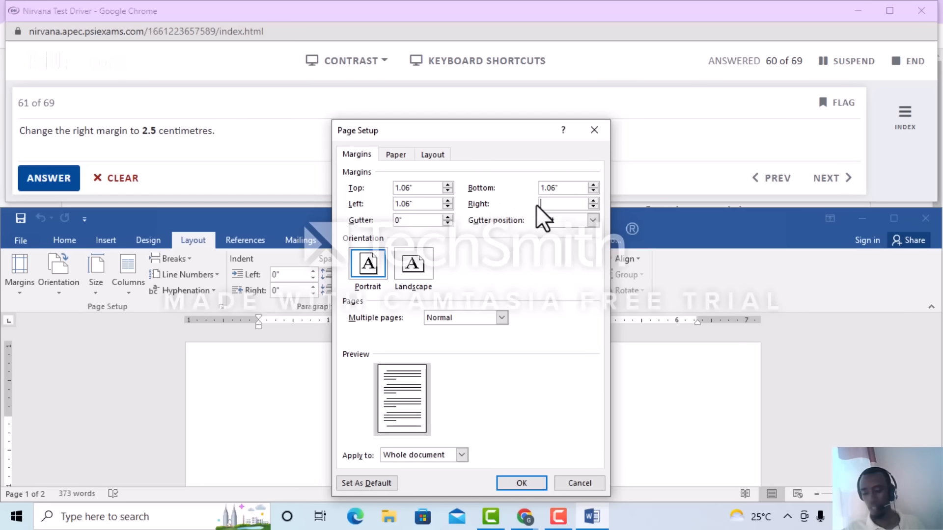
type("2.5")
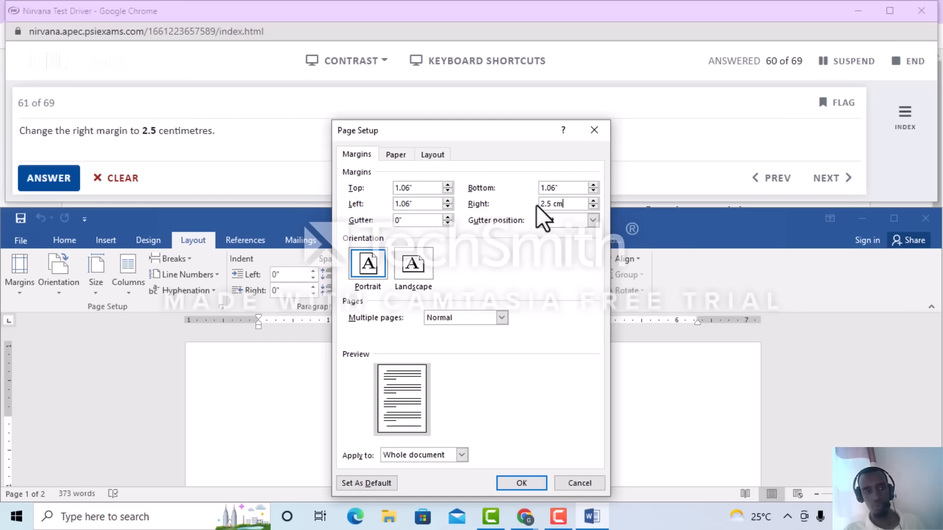
key("Tab")
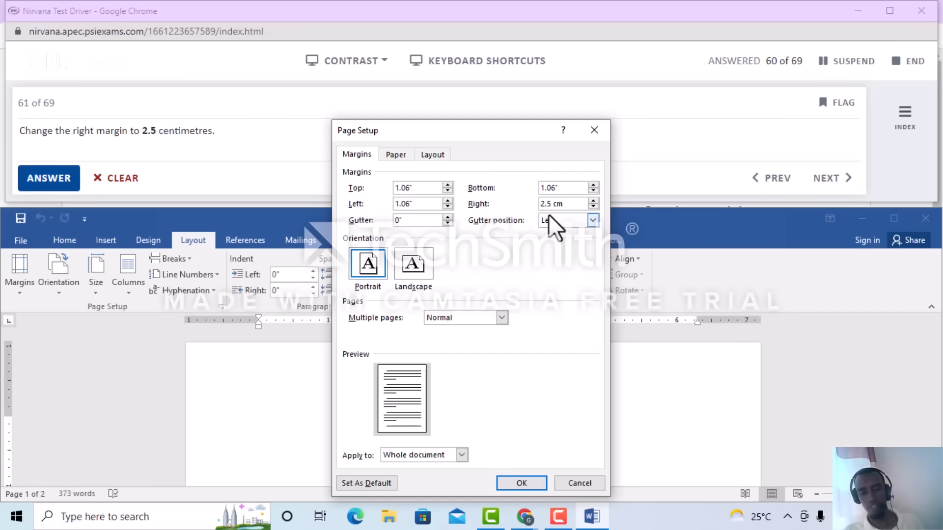
left_click(518, 488)
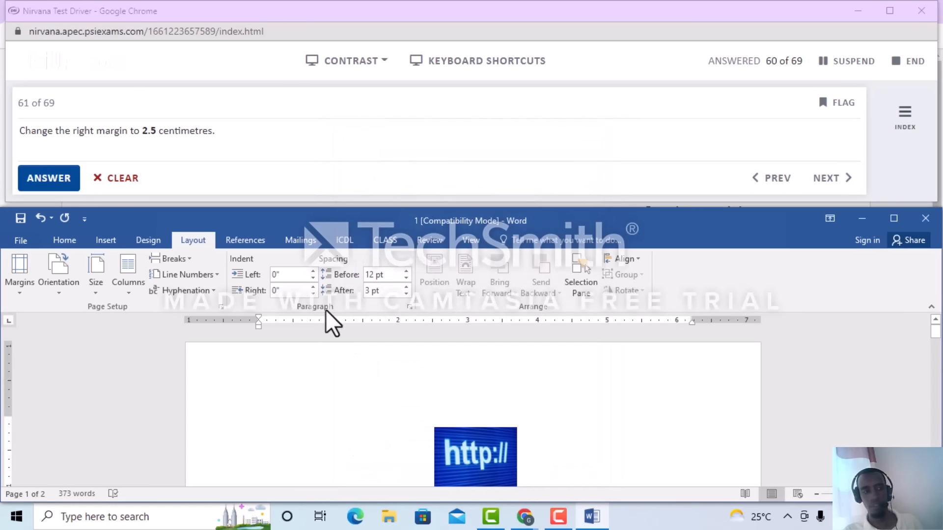
left_click(63, 179)
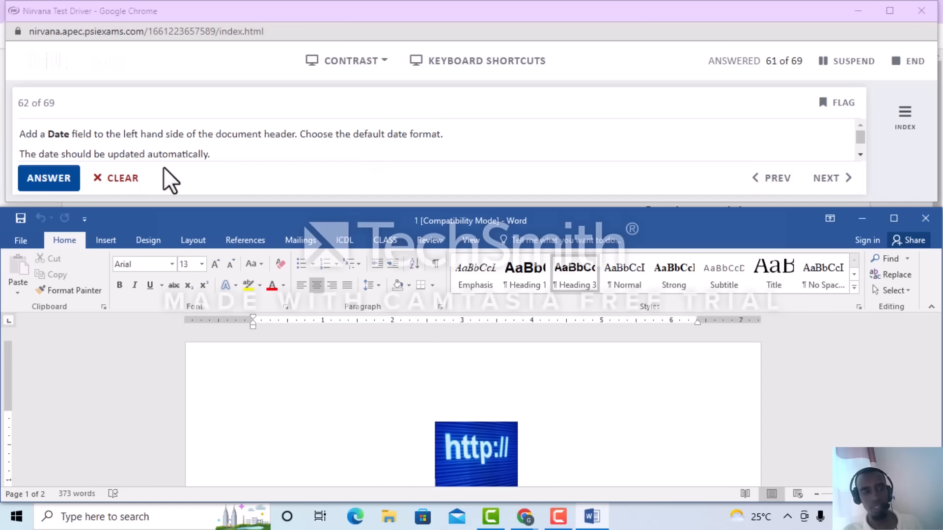
- Insert an automatically updating date in the default format at the left of the document header and submit the answer to question 62
left_click(108, 240)
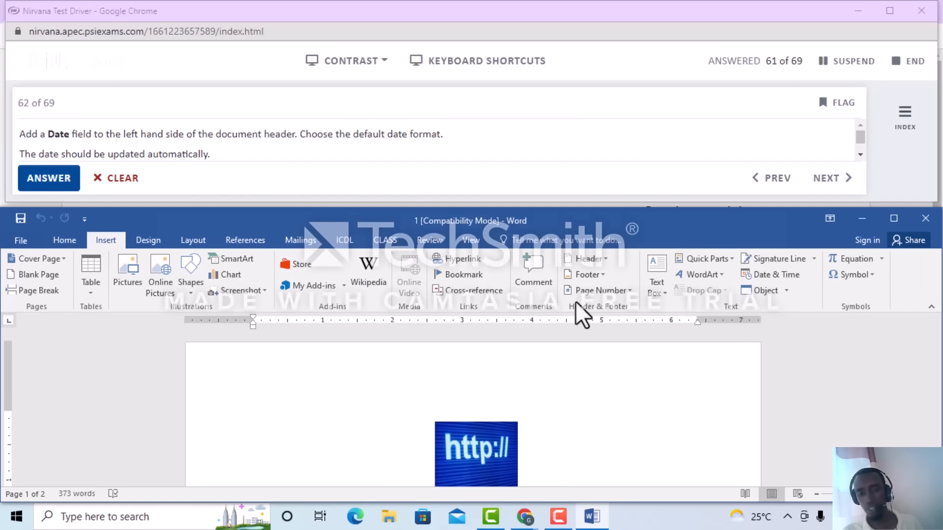
left_click(608, 258)
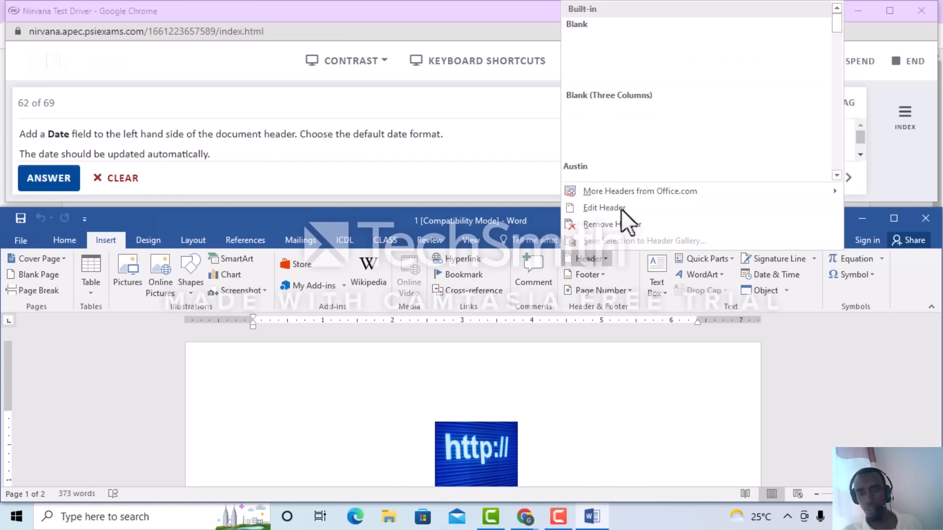
left_click(617, 208)
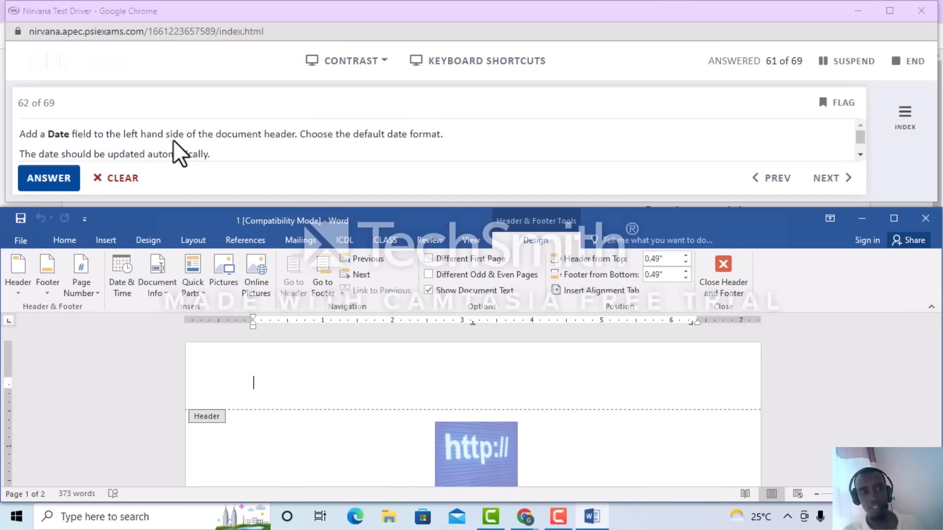
left_click(125, 287)
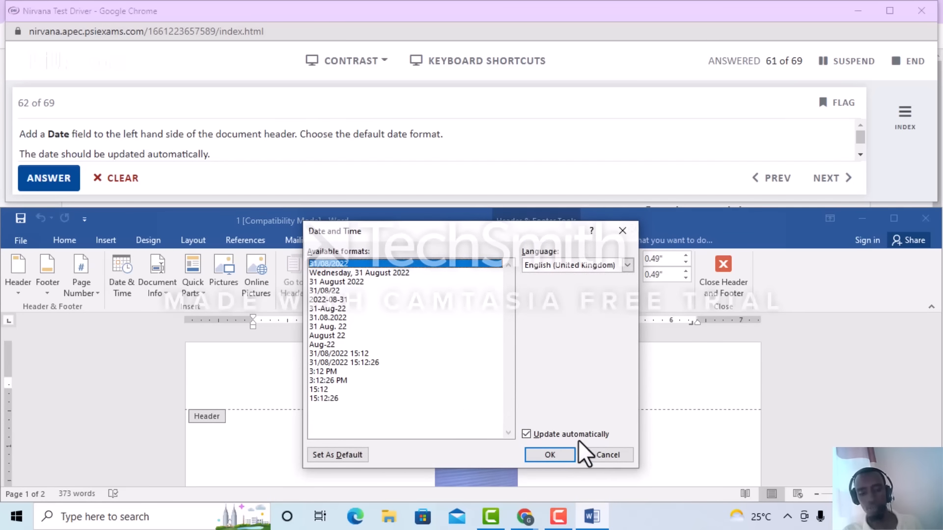
left_click(529, 435)
left_click(526, 434)
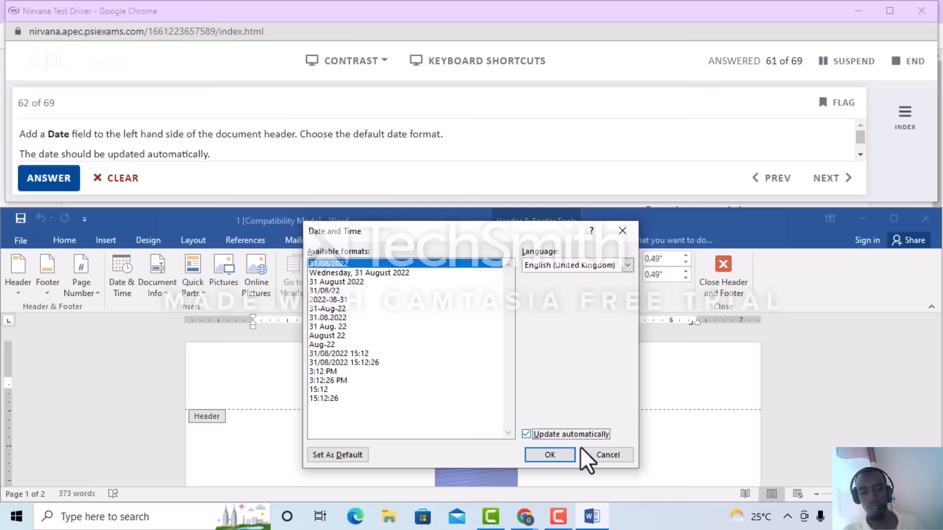
left_click(562, 455)
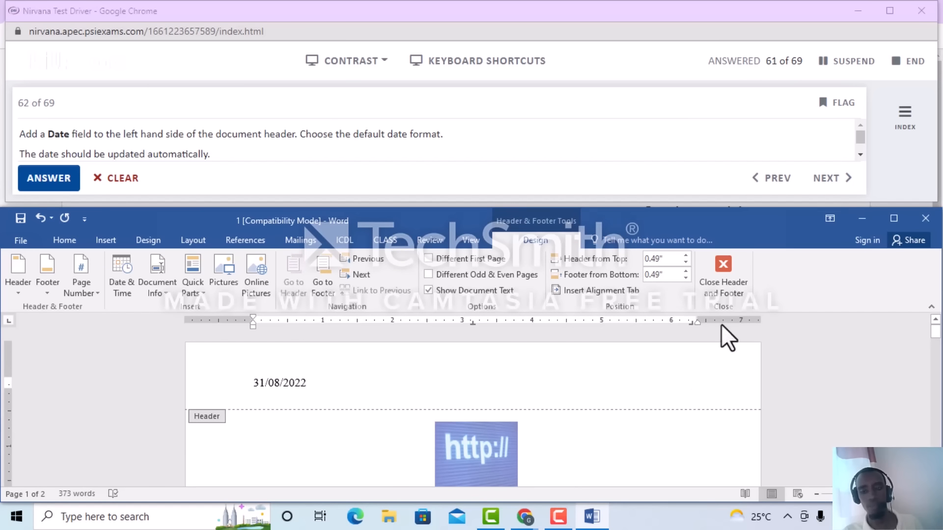
left_click(725, 282)
left_click(33, 183)
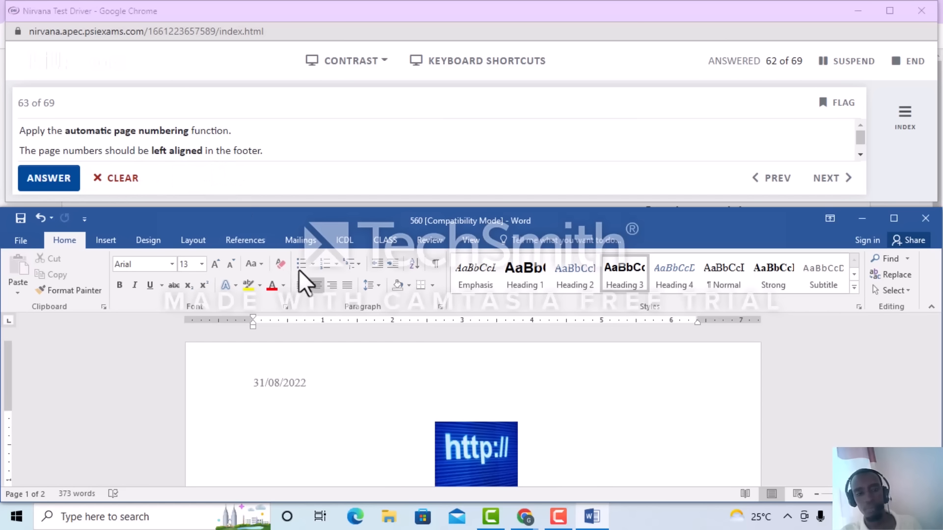
- Insert automatic page numbers left aligned in the document footer using Plain Number 1 and submit the answer to question 63
left_click(108, 240)
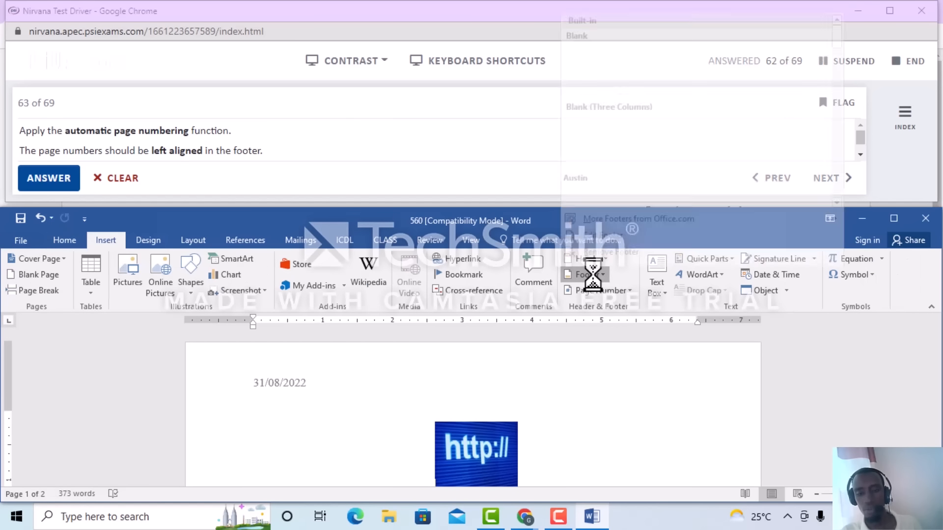
left_click(604, 225)
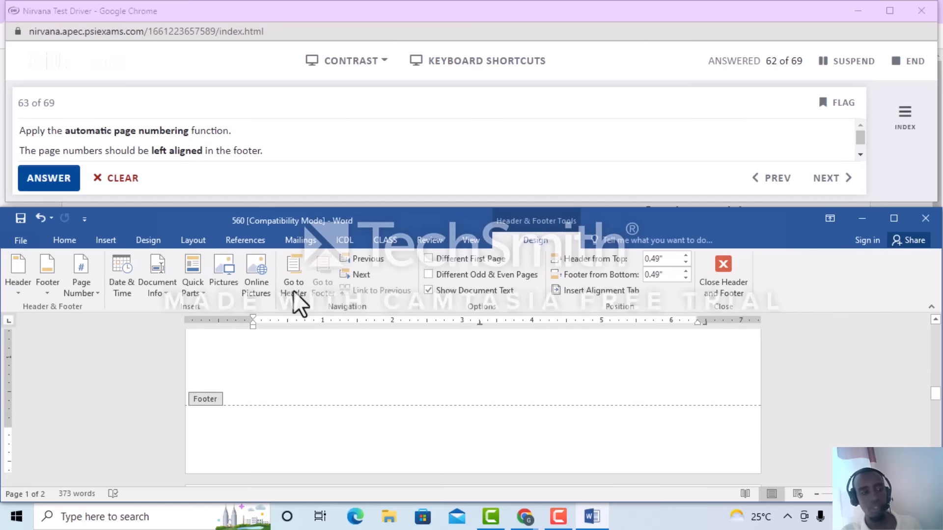
left_click(85, 285)
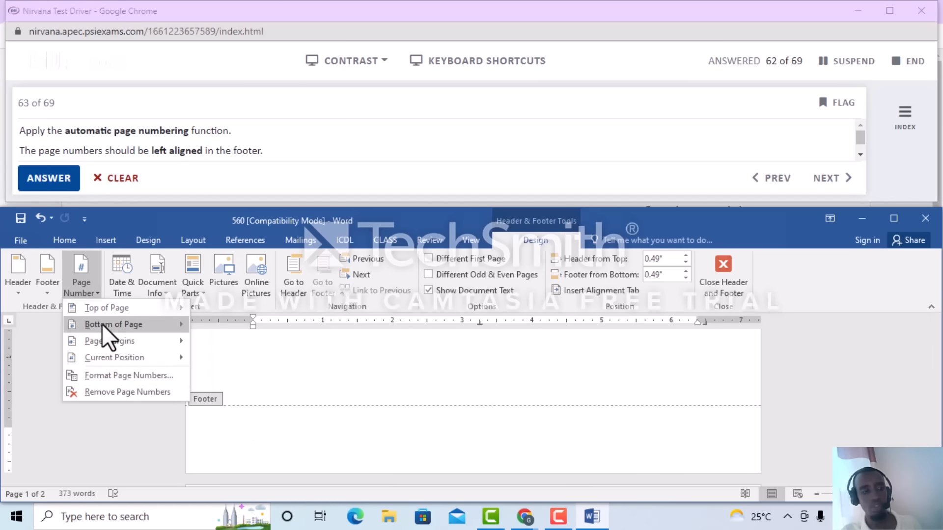
mouse_move(105, 323)
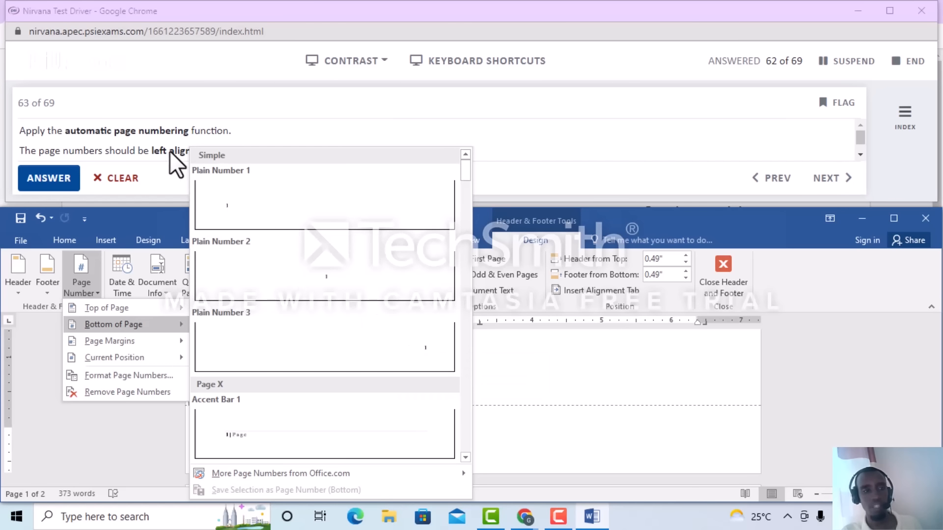
left_click(248, 210)
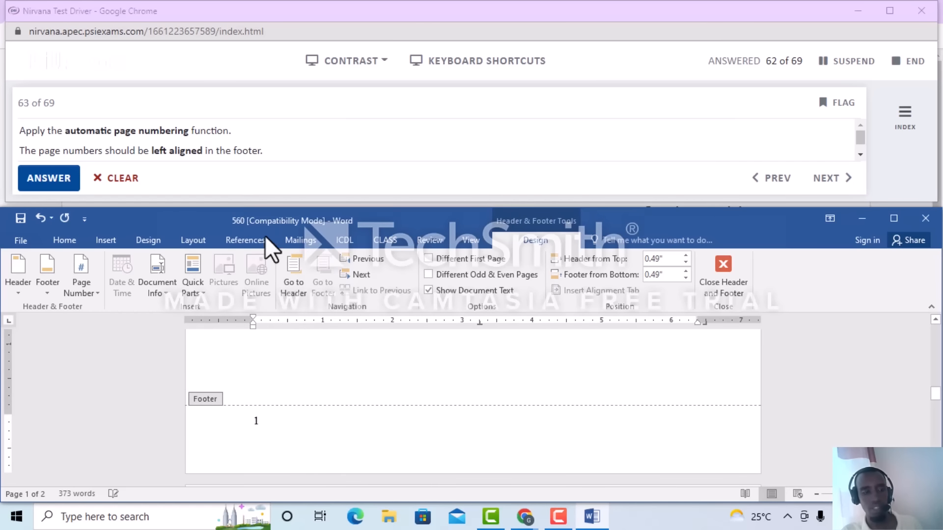
left_click(723, 278)
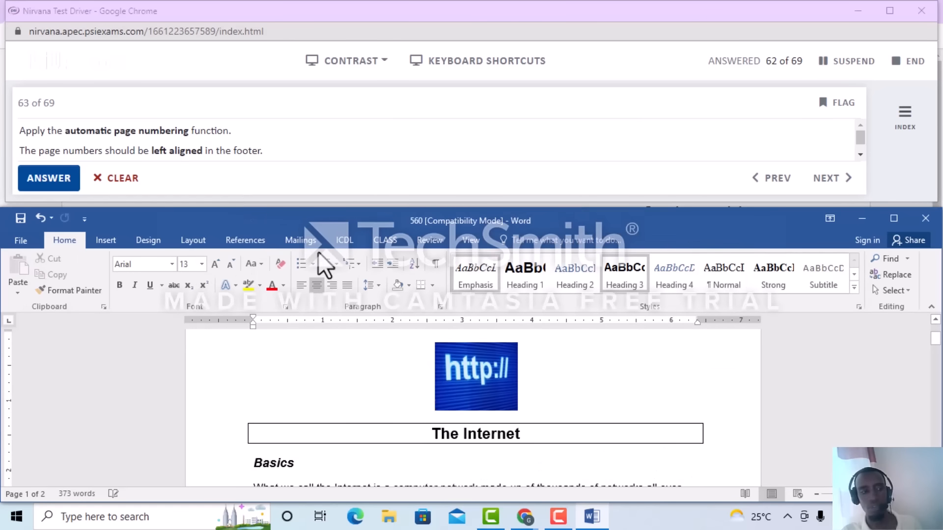
left_click(52, 183)
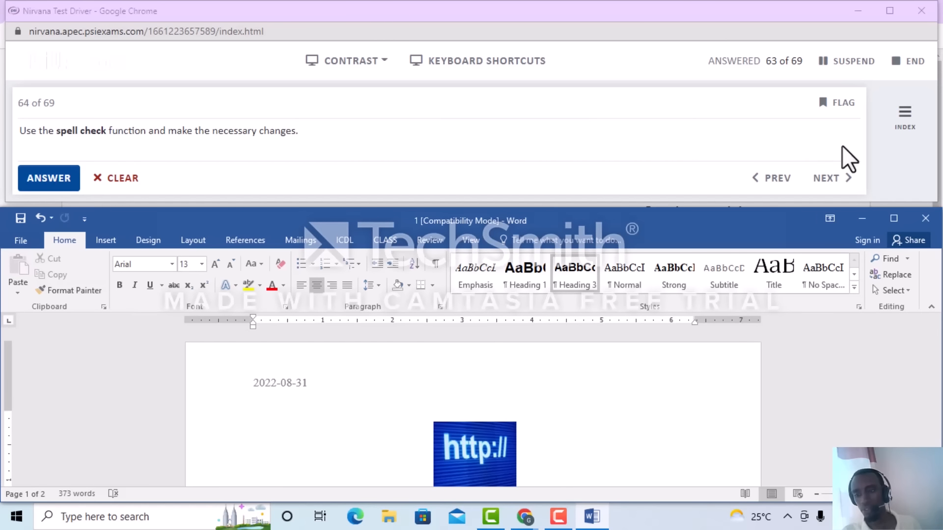
- Run the spelling check through the whole document, accept the suggested correction for each misspelled word, and submit the answer to question 64
left_click(894, 218)
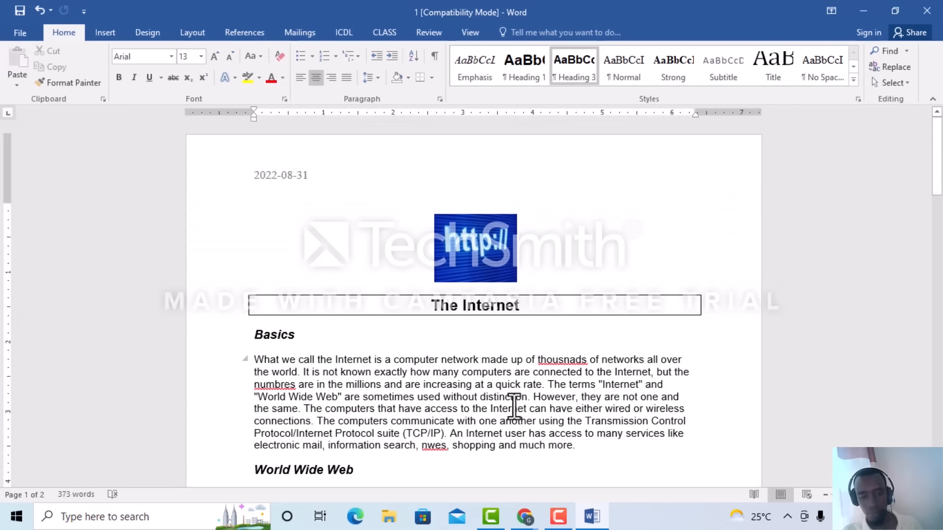
left_click(431, 33)
left_click(25, 74)
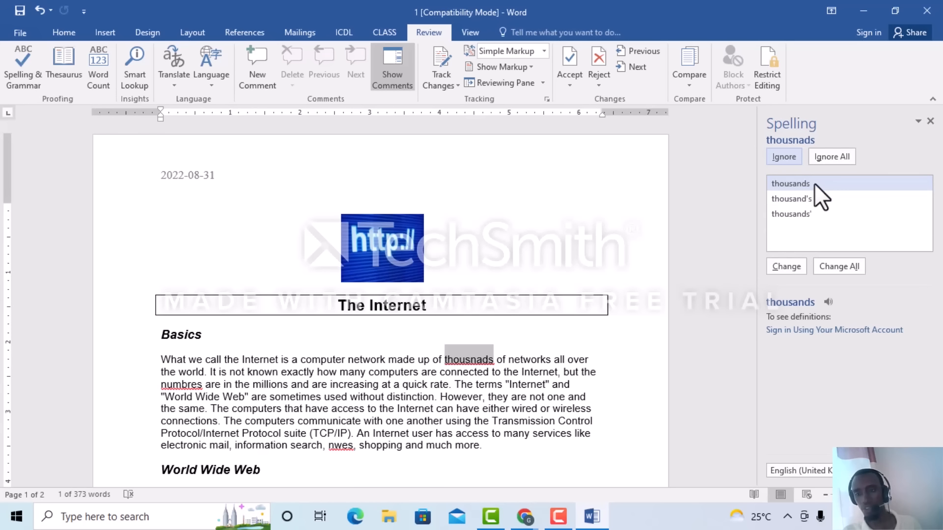
left_click(786, 268)
left_click(786, 269)
left_click(787, 269)
left_click(787, 269)
left_click(786, 269)
left_click(787, 269)
left_click(786, 268)
left_click(787, 267)
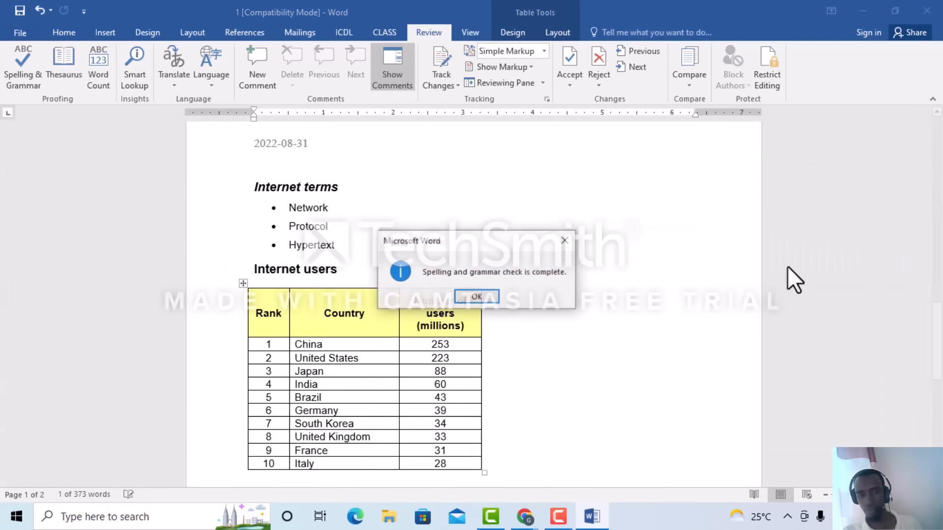
left_click(485, 294)
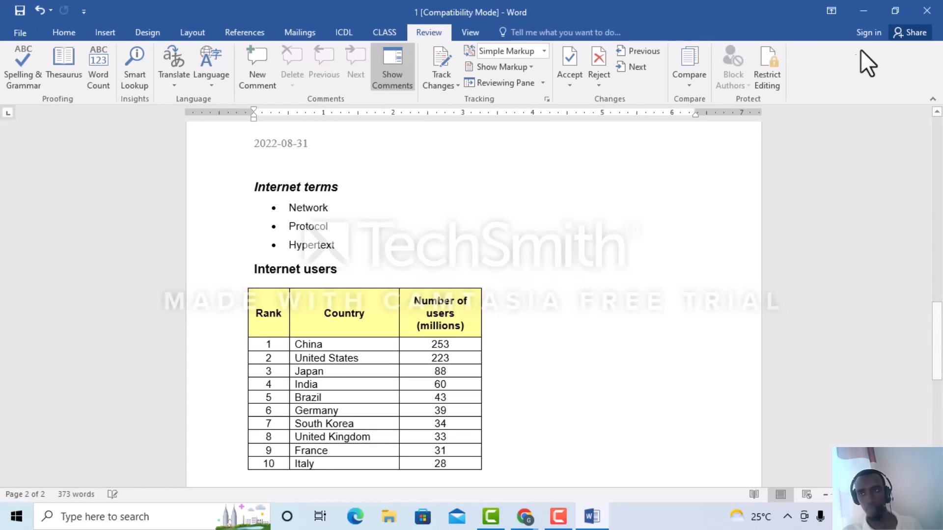
left_click(894, 11)
left_click(25, 179)
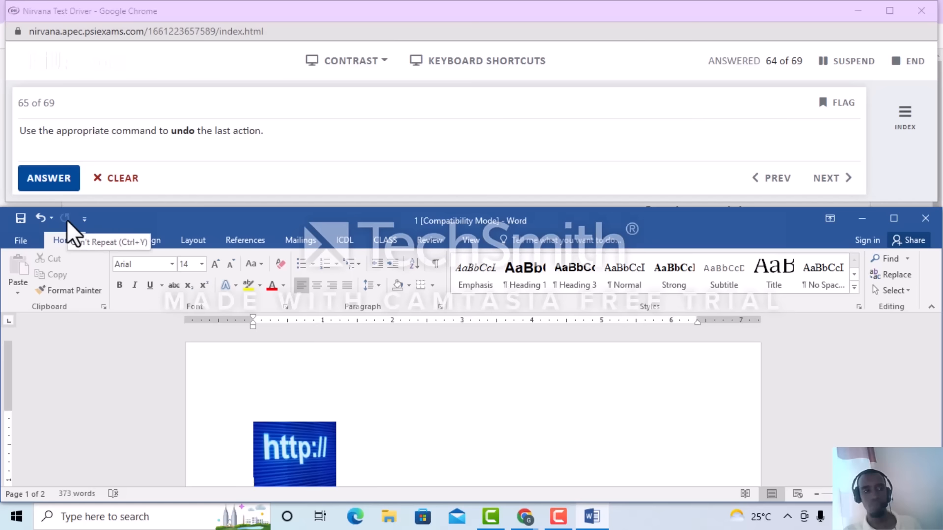
- Undo the last action in the document and submit the answer to question 65
left_click(40, 217)
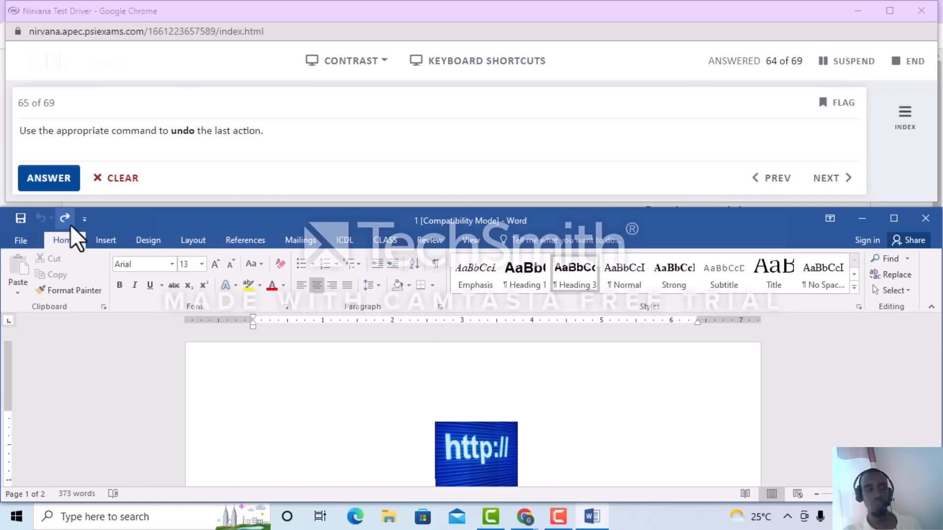
left_click(55, 171)
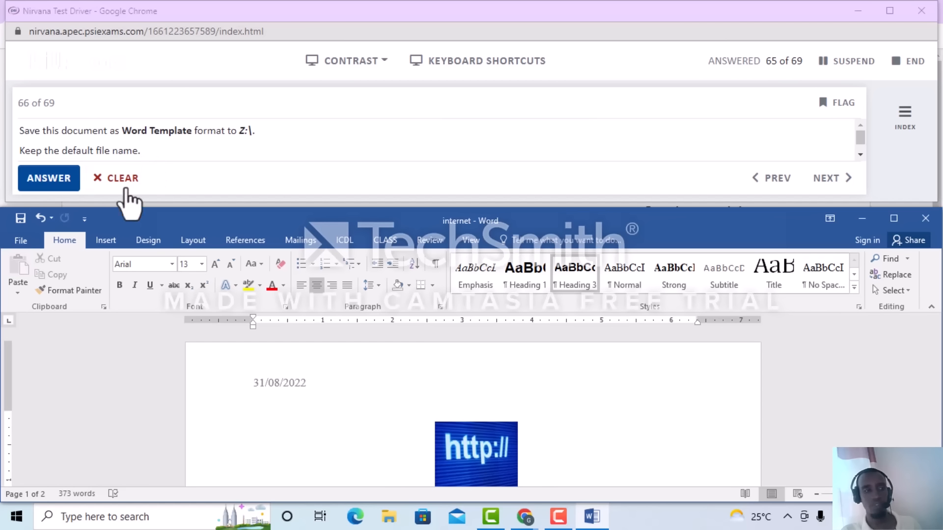
- Save the document as a Word Template on drive Z: under the default name internet and submit the answer to question 66
left_click(27, 239)
left_click(40, 377)
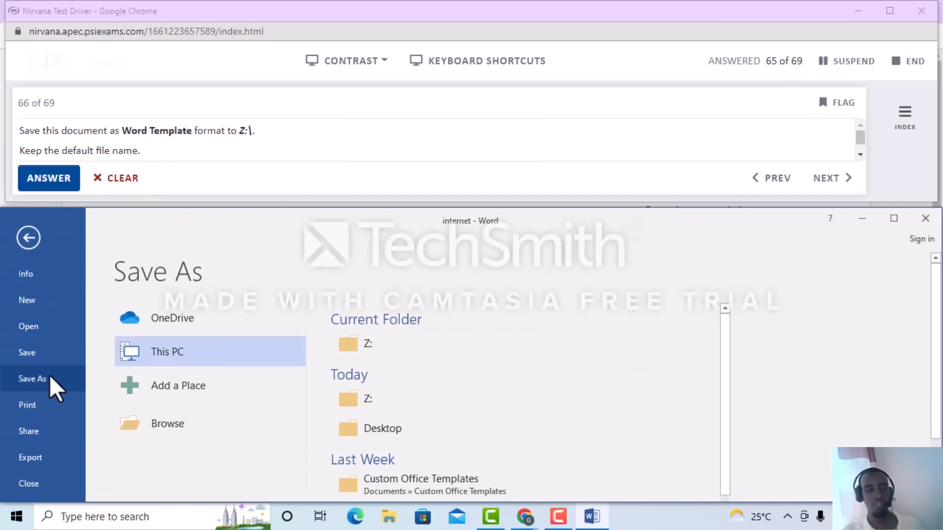
left_click(184, 428)
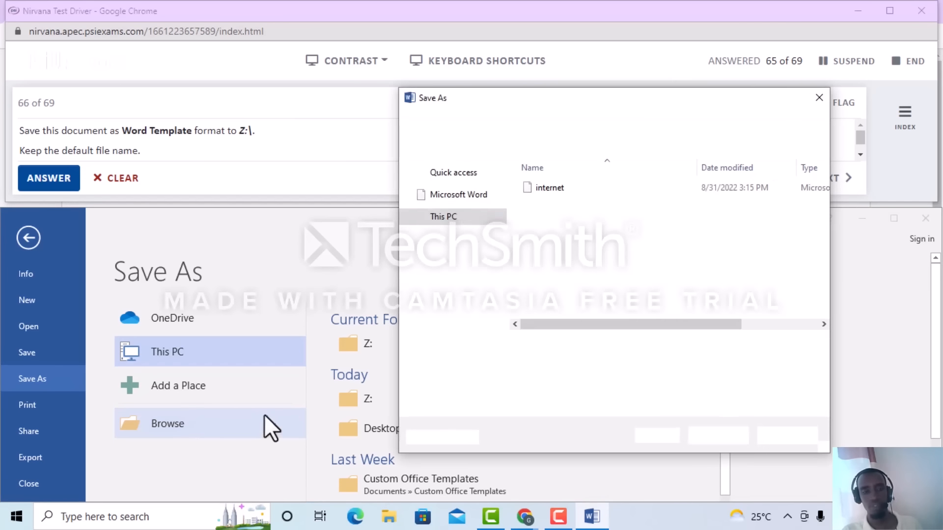
left_click(521, 363)
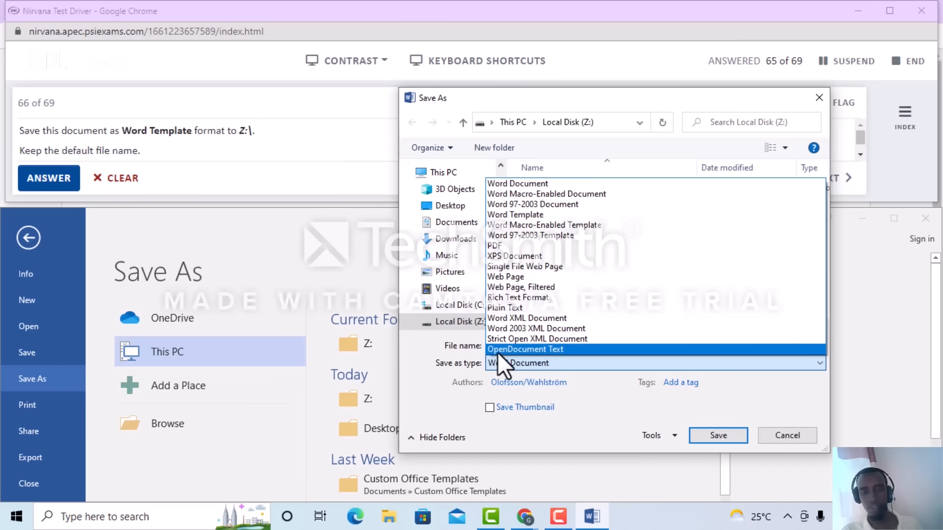
left_click(515, 215)
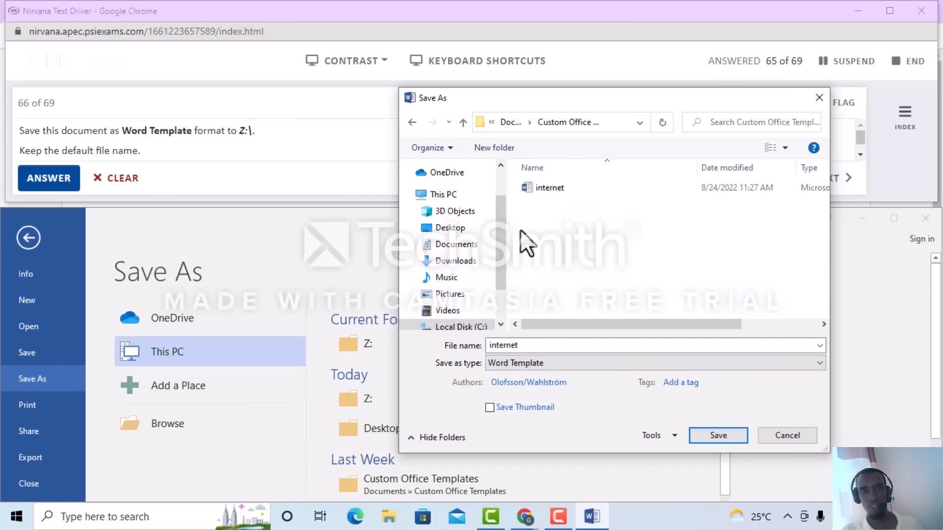
scroll(479, 287, "down", 2)
left_click(461, 283)
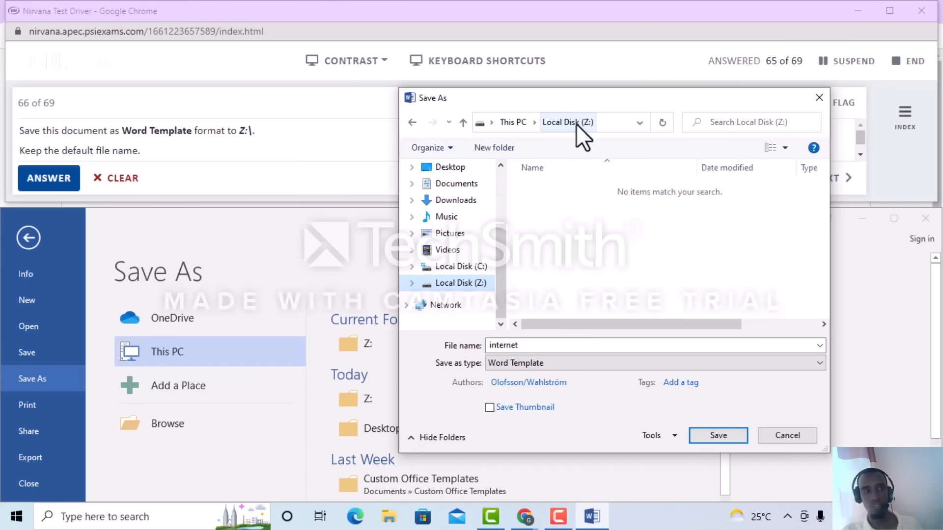
left_click(712, 433)
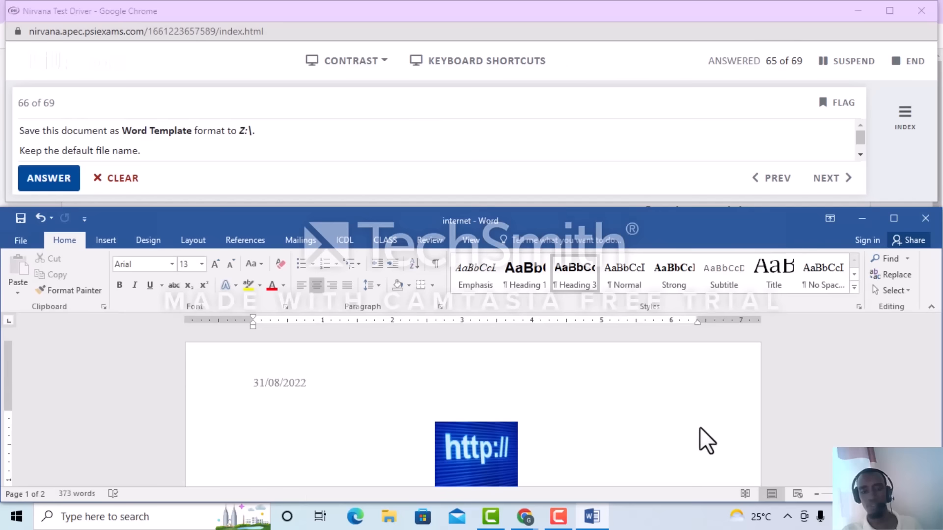
left_click(56, 188)
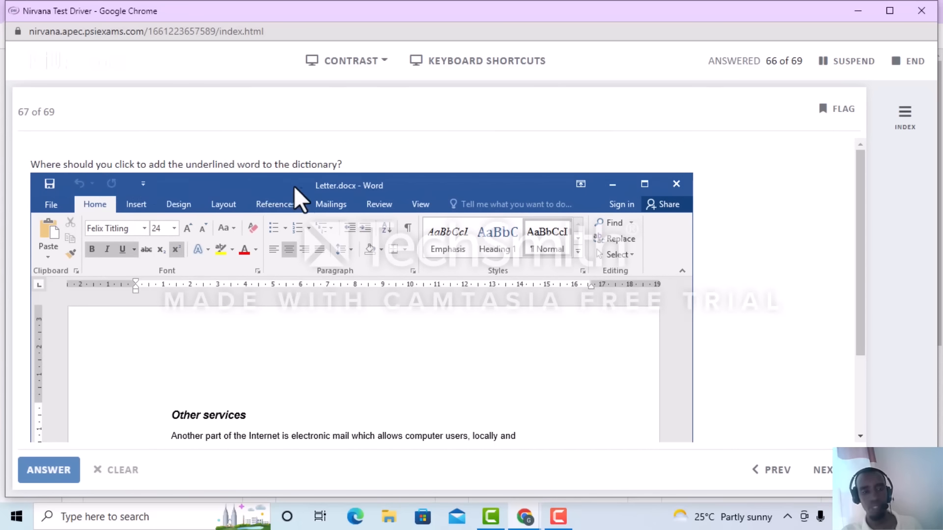
- Mark the underlined word in the pictured letter for question 67 and the pictured Print command for question 68, submitting both answers
scroll(332, 252, "down", 2)
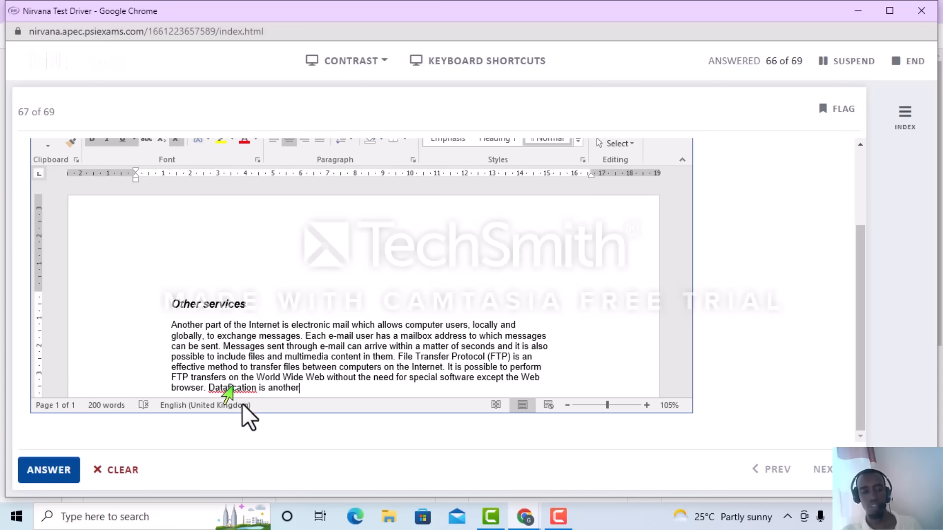
left_click(58, 475)
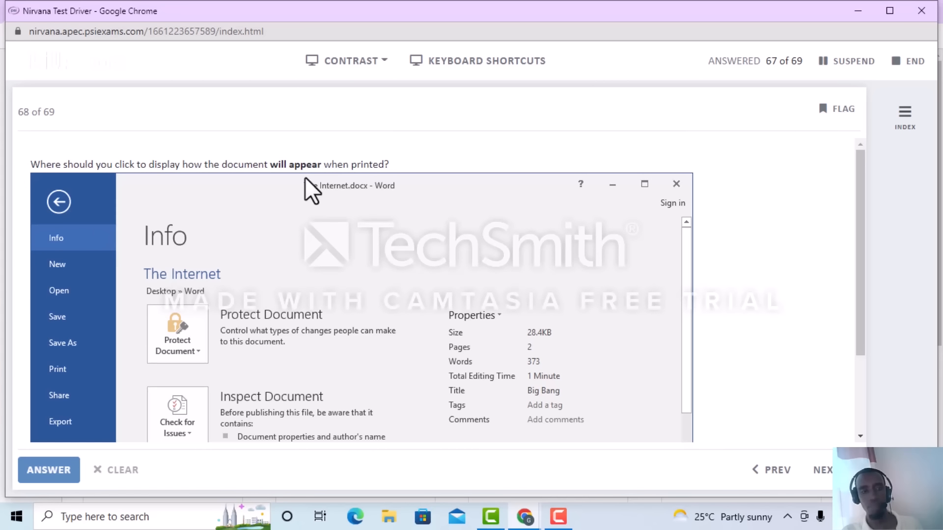
scroll(285, 250, "down", 2)
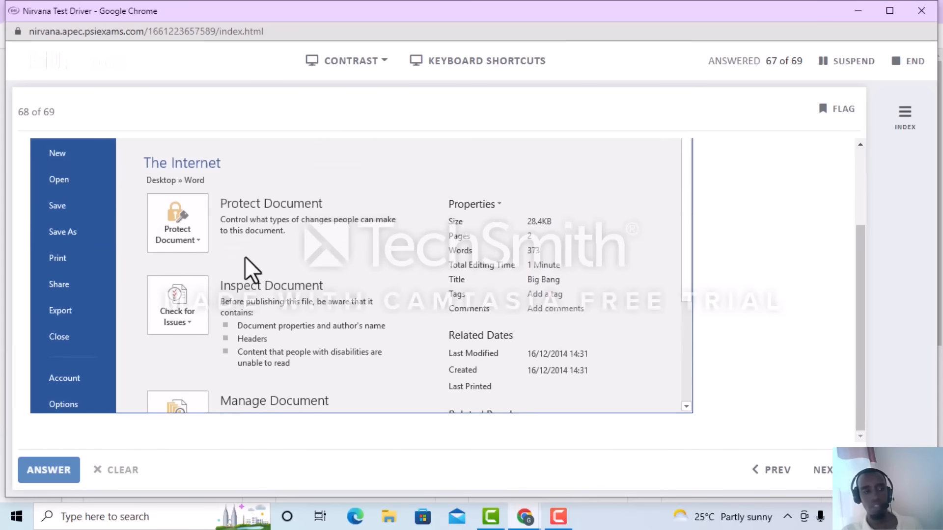
scroll(174, 252, "up", 2)
scroll(80, 281, "down", 2)
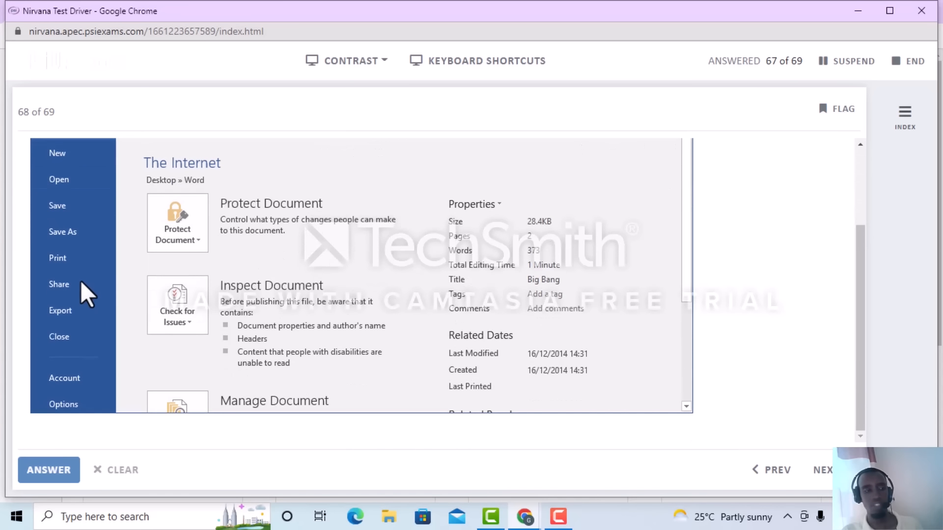
left_click(59, 256)
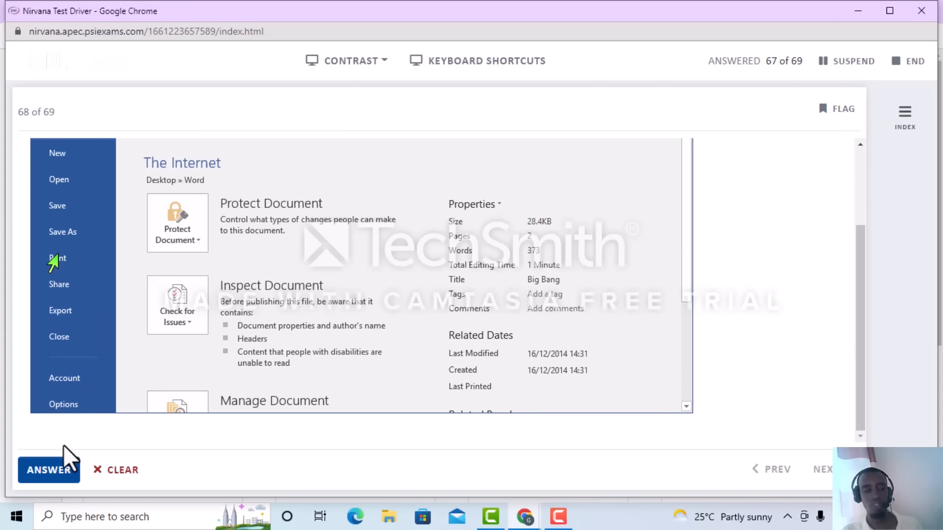
left_click(64, 472)
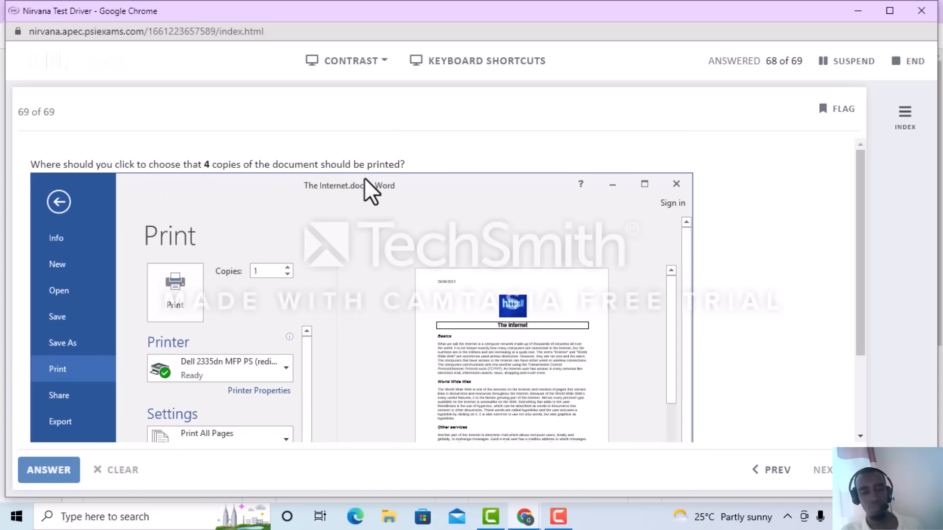
- Mark the pictured control that raises the number of copies, submit the answer to question 69, and end the test
left_click(287, 269)
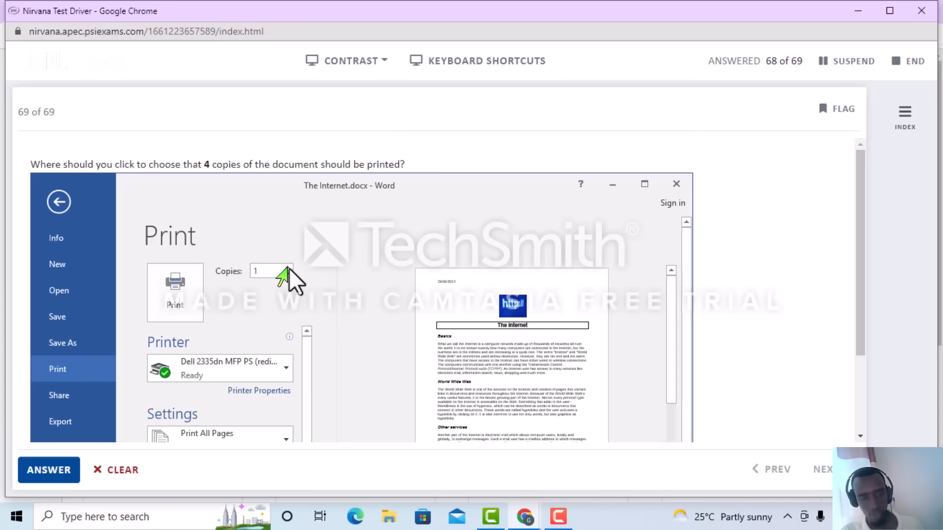
left_click(49, 470)
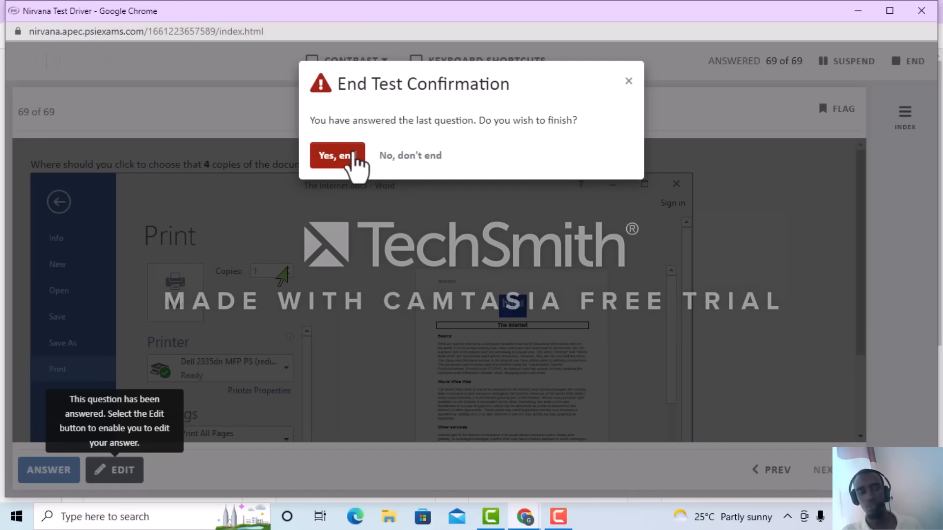
left_click(351, 159)
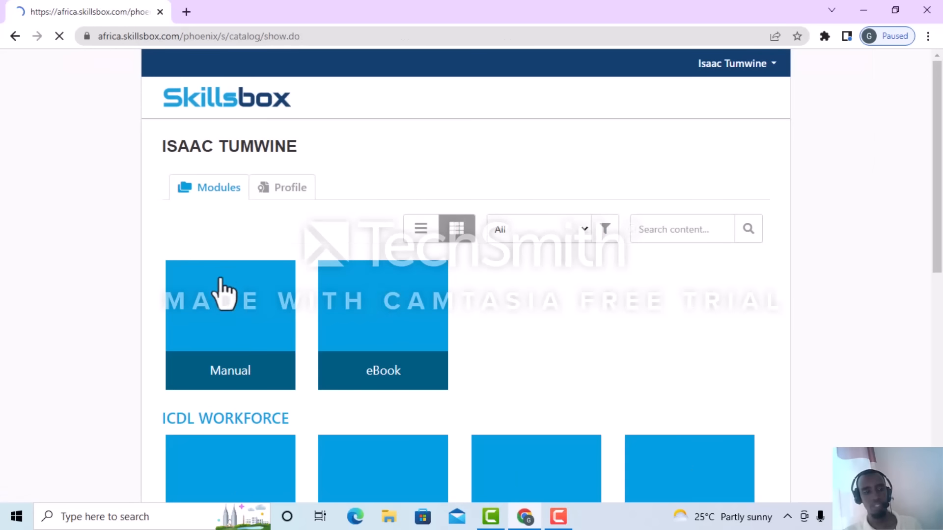
- Open the best result of ICDL Documents 6.0 MS Word 2016 Diag eng in the Documents module and review its feedback by category
scroll(677, 389, "down", 3)
left_click(684, 399)
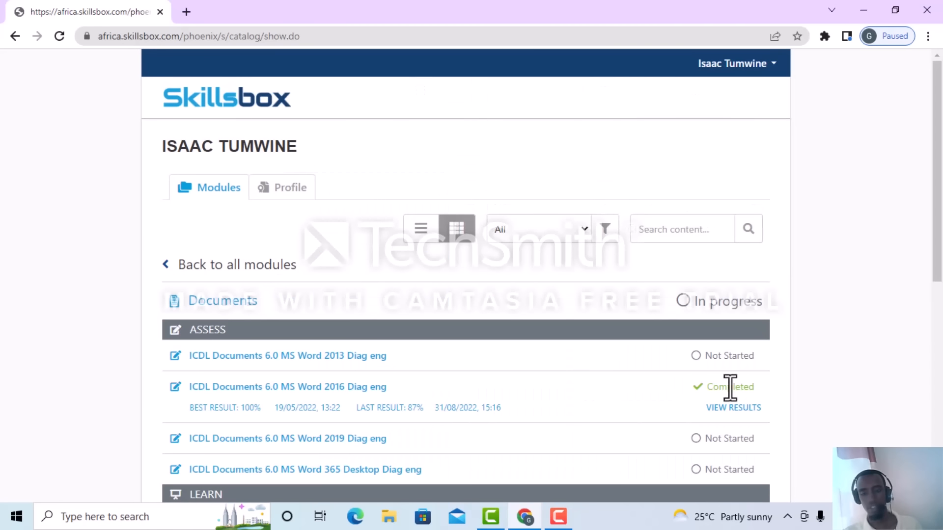
left_click(230, 410)
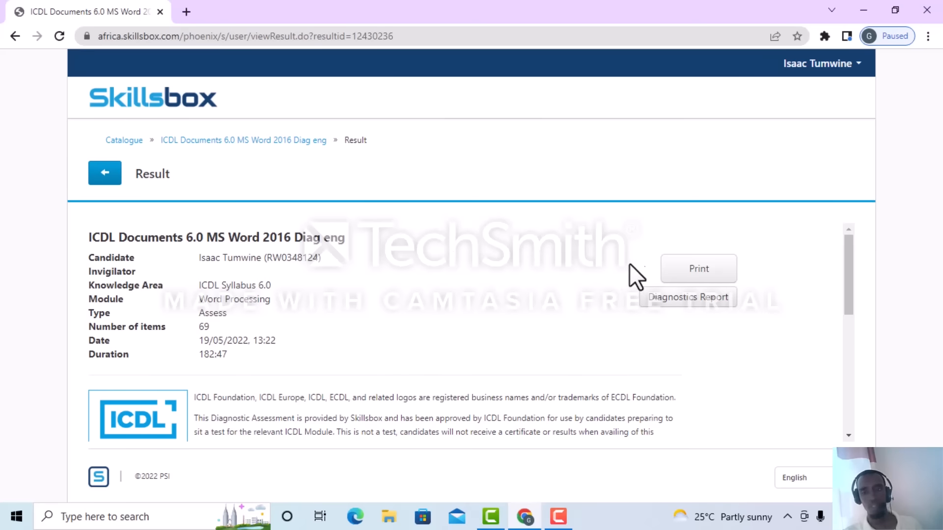
scroll(762, 234, "down", 1)
scroll(763, 233, "down", 5)
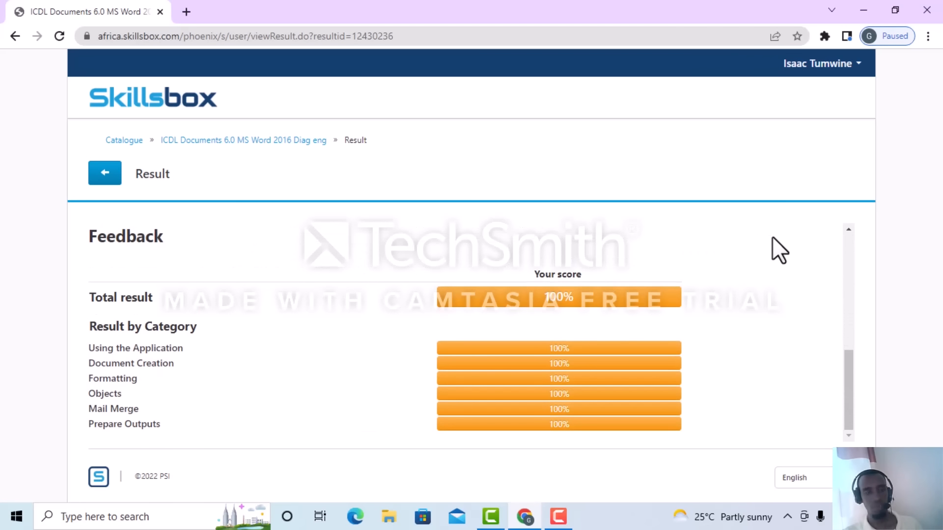
scroll(803, 296, "up", 3)
scroll(802, 296, "down", 3)
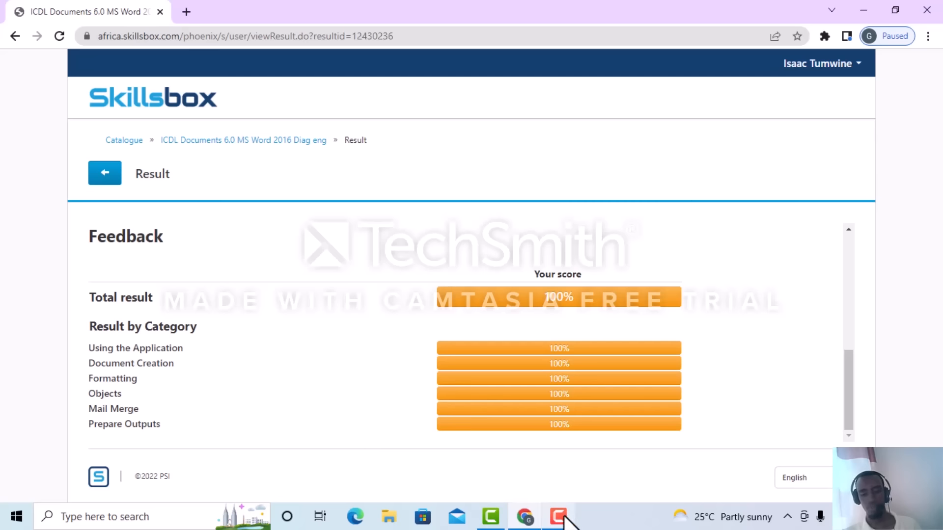
mouse_move(562, 520)
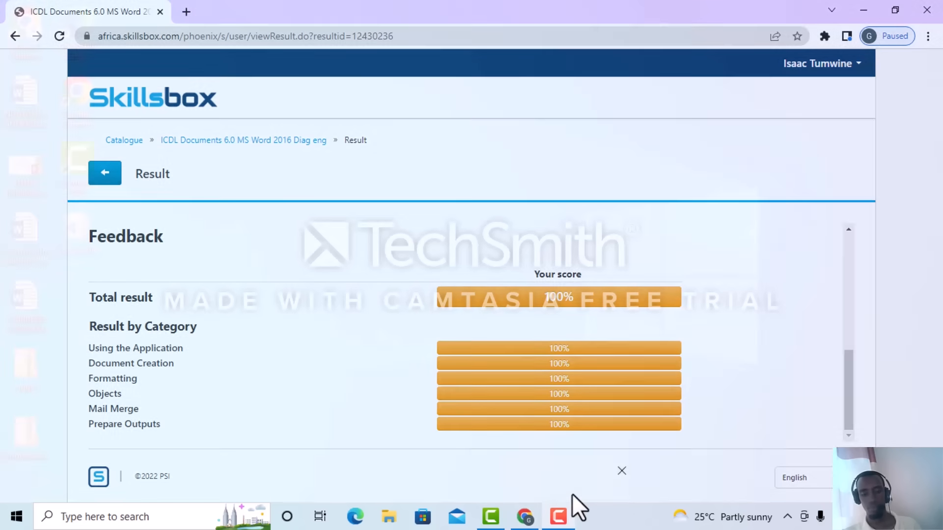